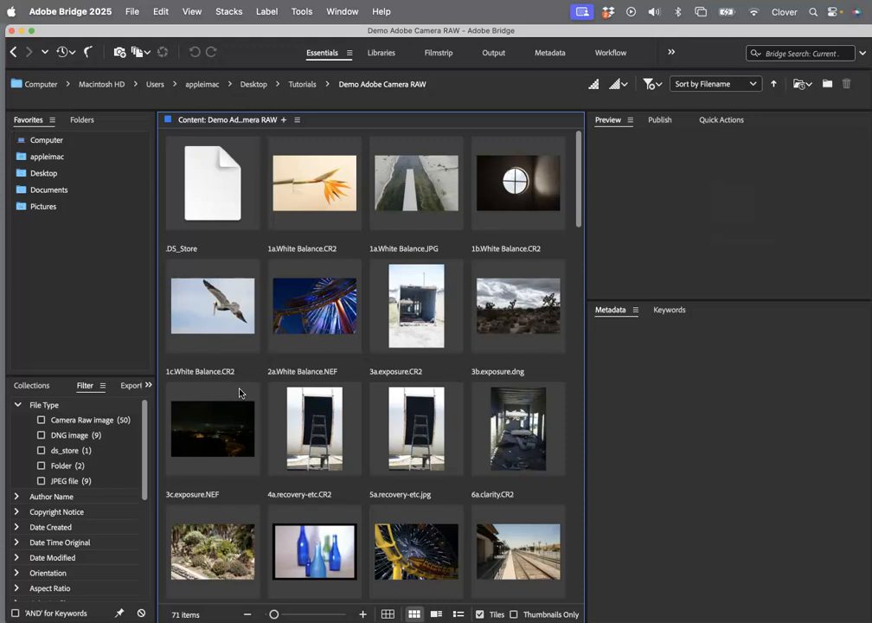
Step: Rotate 1a.White Balance.CR2 90° counterclockwise so the flower stands upright and open it in Camera Raw
{"action": "left_click", "coordinate": [307, 193]}
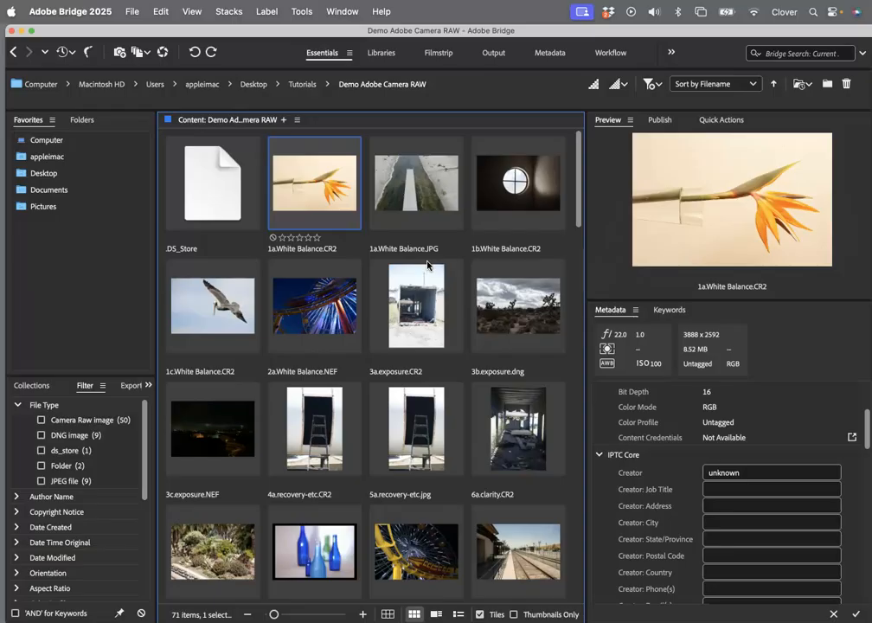
{"action": "left_click", "coordinate": [195, 56]}
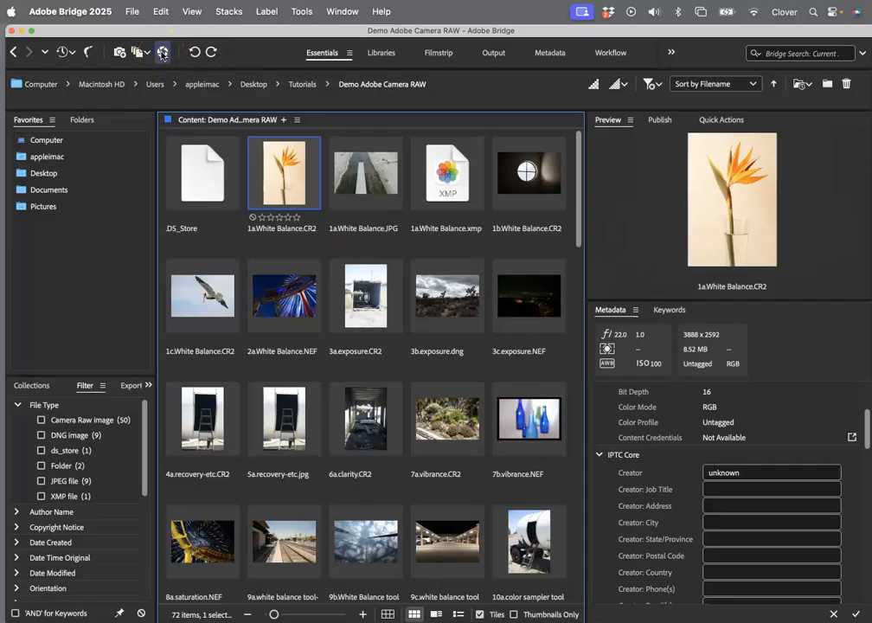
{"action": "left_click", "coordinate": [162, 54]}
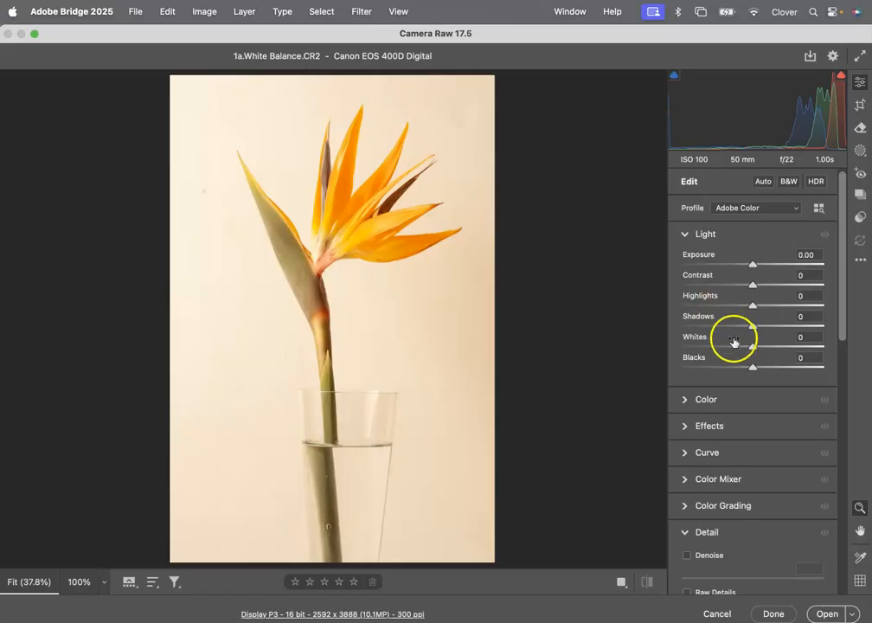
Step: Look through the Edit adjustment sections and the available Profile options, keeping Adobe Color
{"action": "scroll", "coordinate": [735, 349], "scroll_direction": "down", "scroll_amount": 3}
{"action": "scroll", "coordinate": [736, 348], "scroll_direction": "down", "scroll_amount": 7}
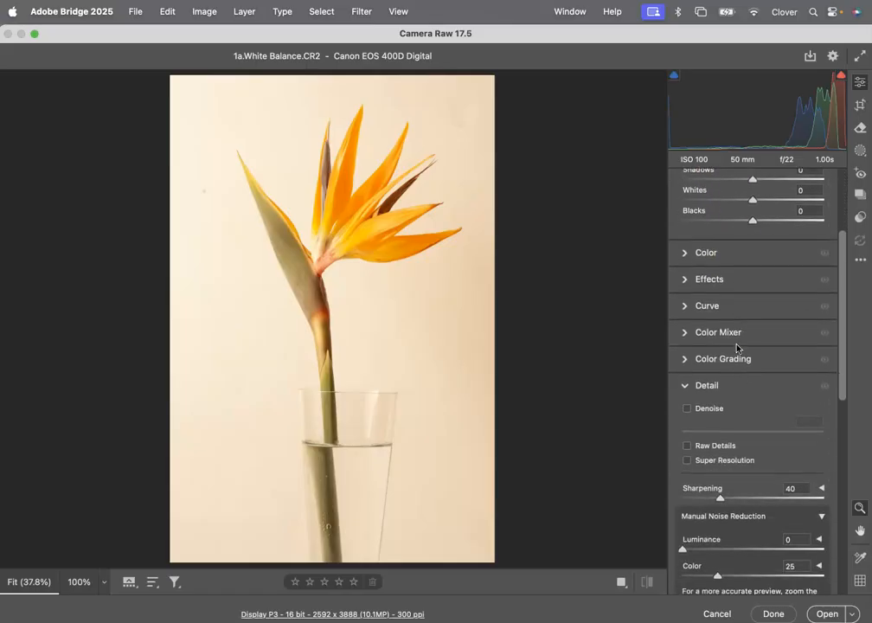
{"action": "scroll", "coordinate": [736, 348], "scroll_direction": "down", "scroll_amount": 12}
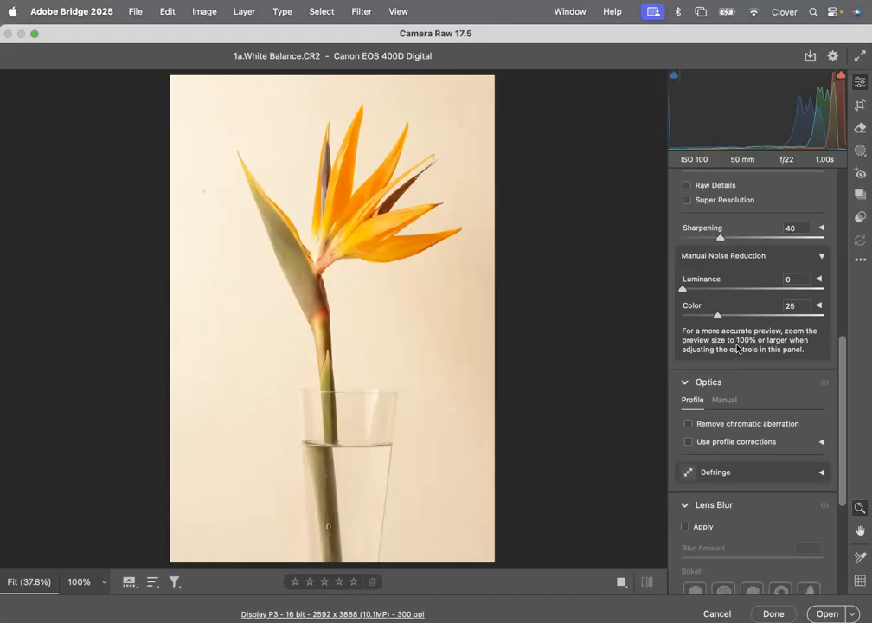
{"action": "scroll", "coordinate": [736, 347], "scroll_direction": "up", "scroll_amount": 20}
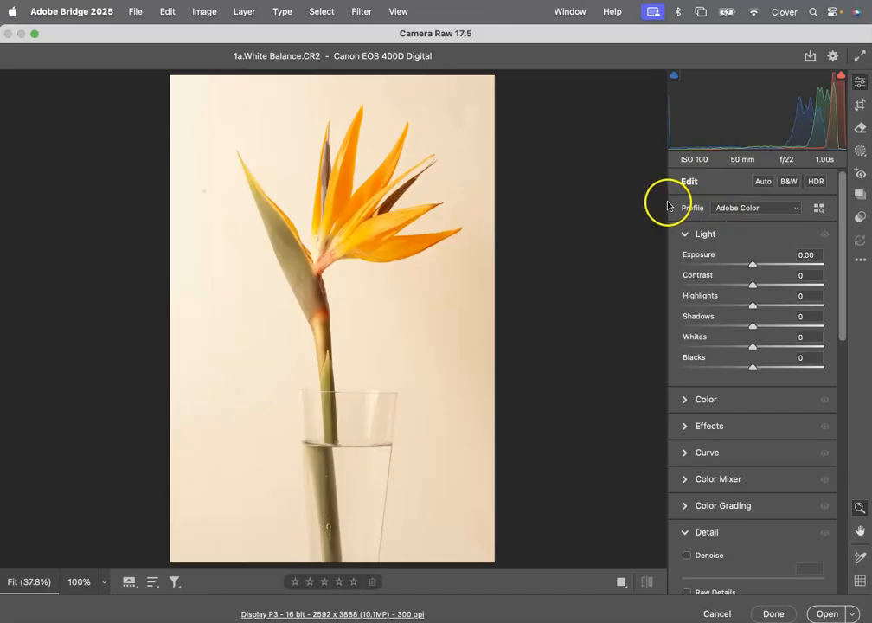
{"action": "left_click", "coordinate": [749, 207]}
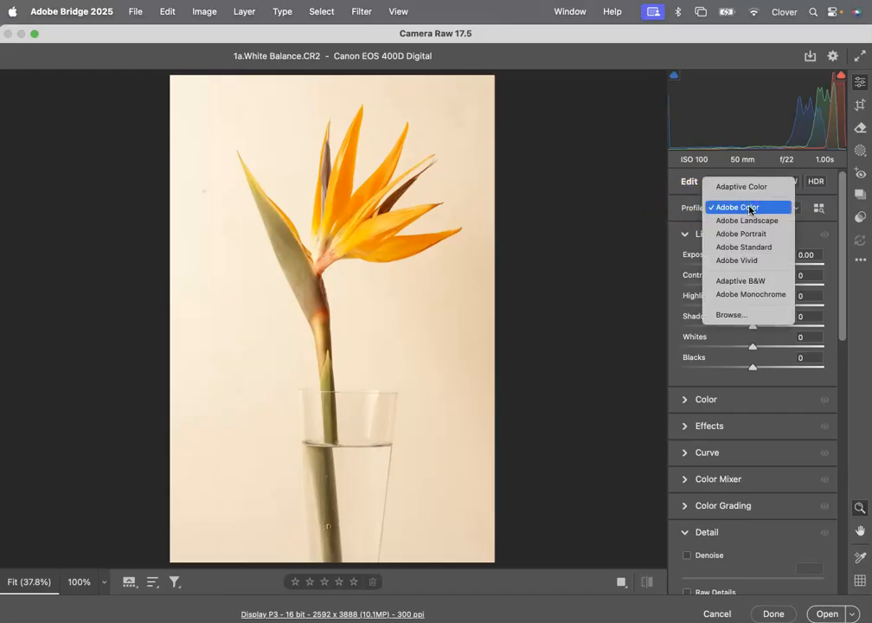
{"action": "left_click", "coordinate": [683, 208]}
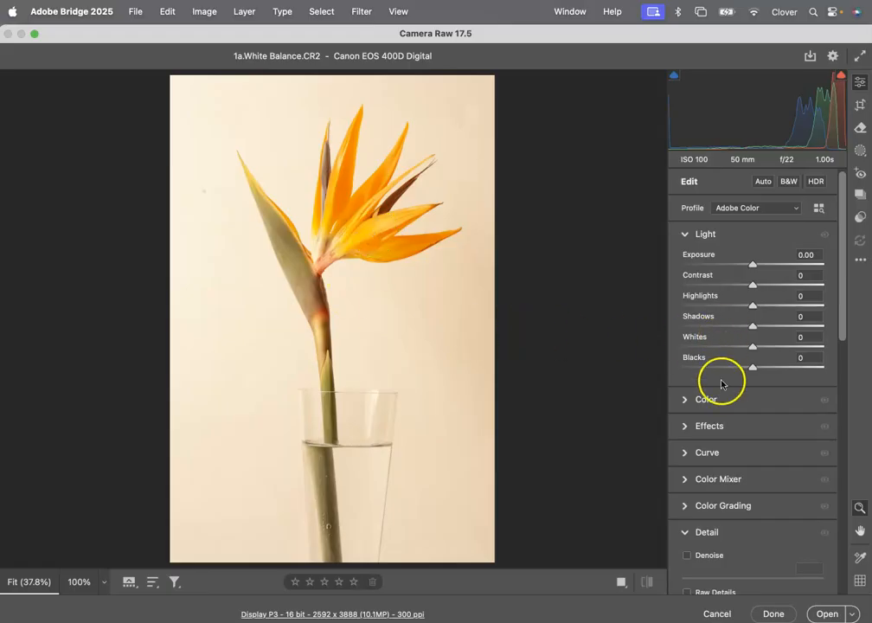
Step: Expand the Color section and set the white balance to Tungsten
{"action": "left_click", "coordinate": [685, 398]}
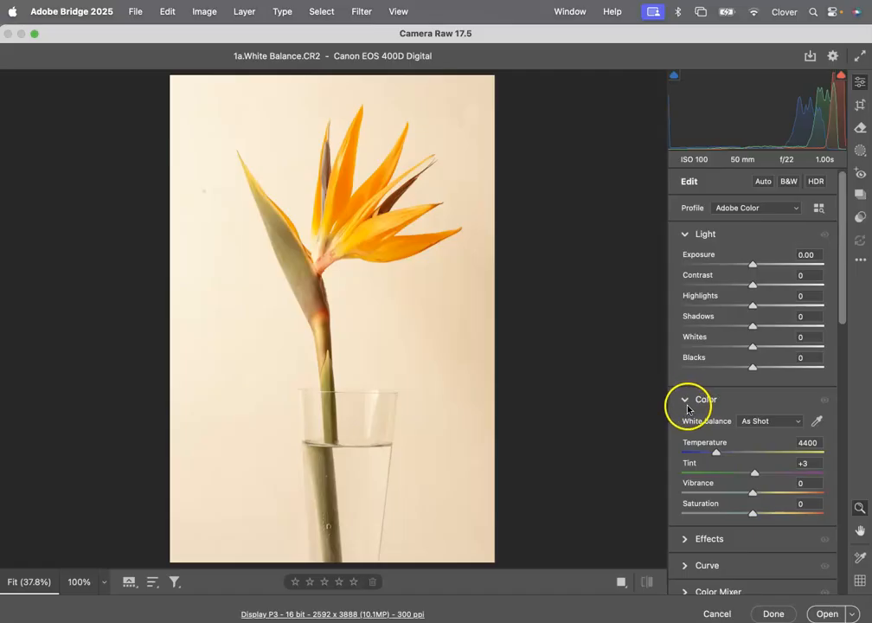
{"action": "left_click", "coordinate": [761, 423]}
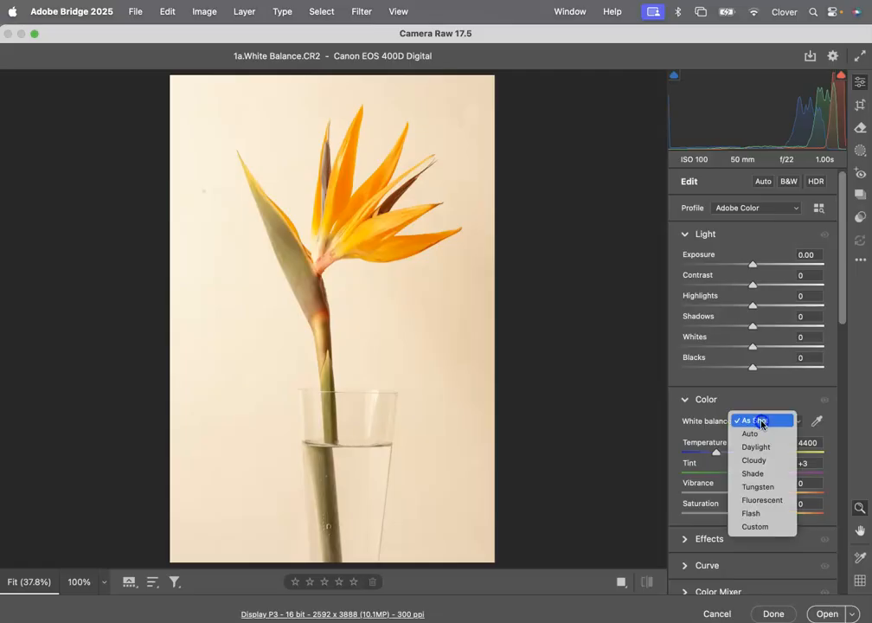
{"action": "left_click", "coordinate": [755, 487]}
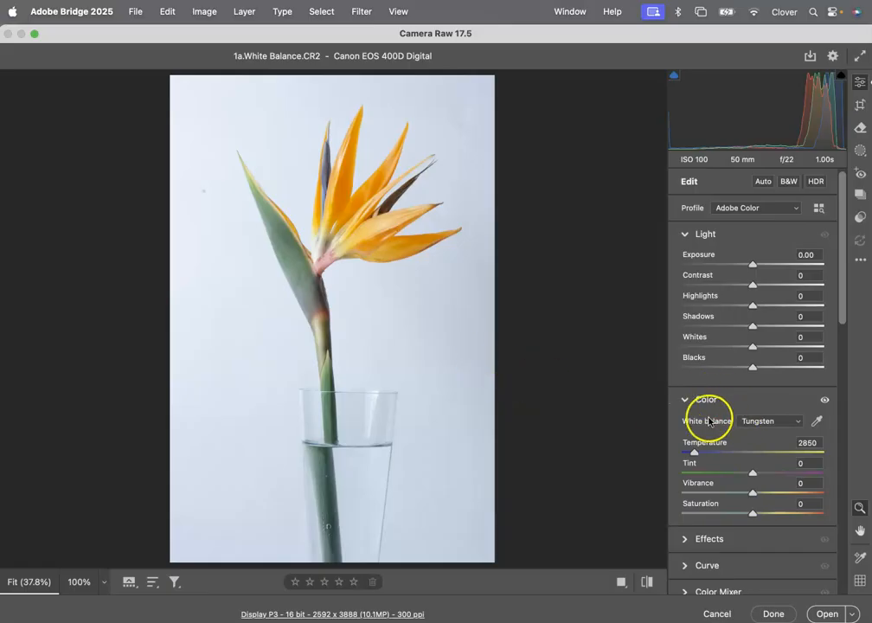
Step: Sample several neutral spots in the pale background around the flower with the White Balance eyedropper
{"action": "left_click", "coordinate": [816, 425]}
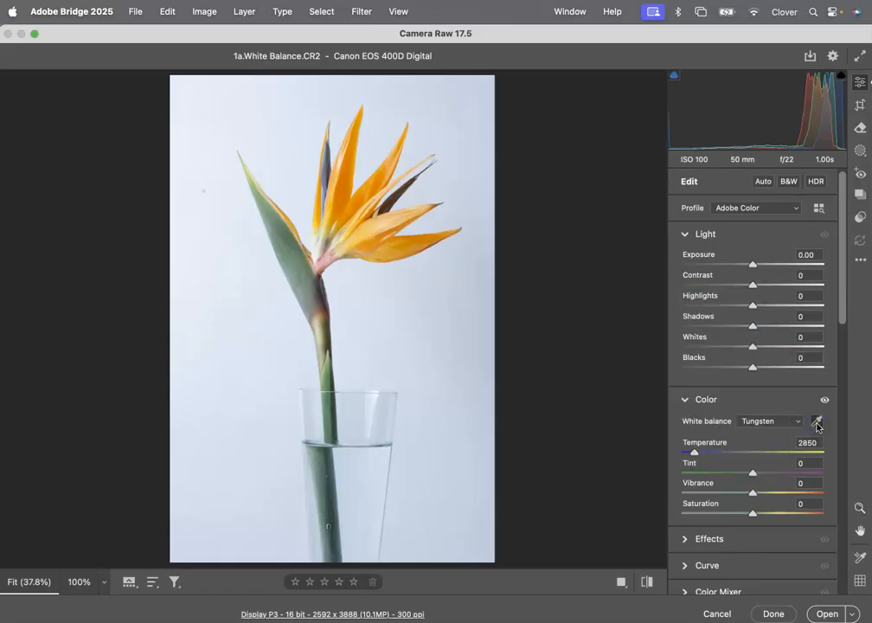
{"action": "left_click", "coordinate": [248, 328]}
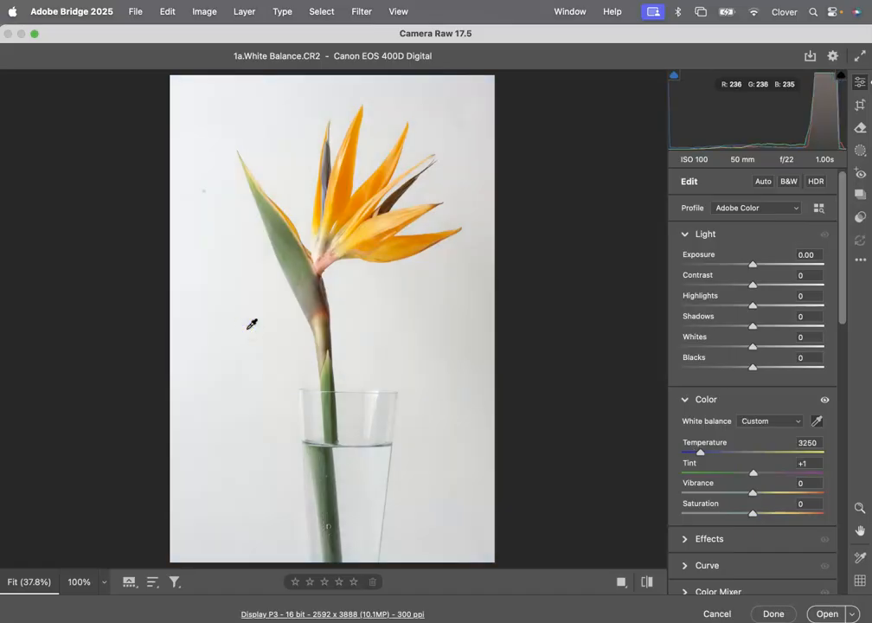
{"action": "left_click", "coordinate": [375, 358]}
{"action": "left_click", "coordinate": [450, 340]}
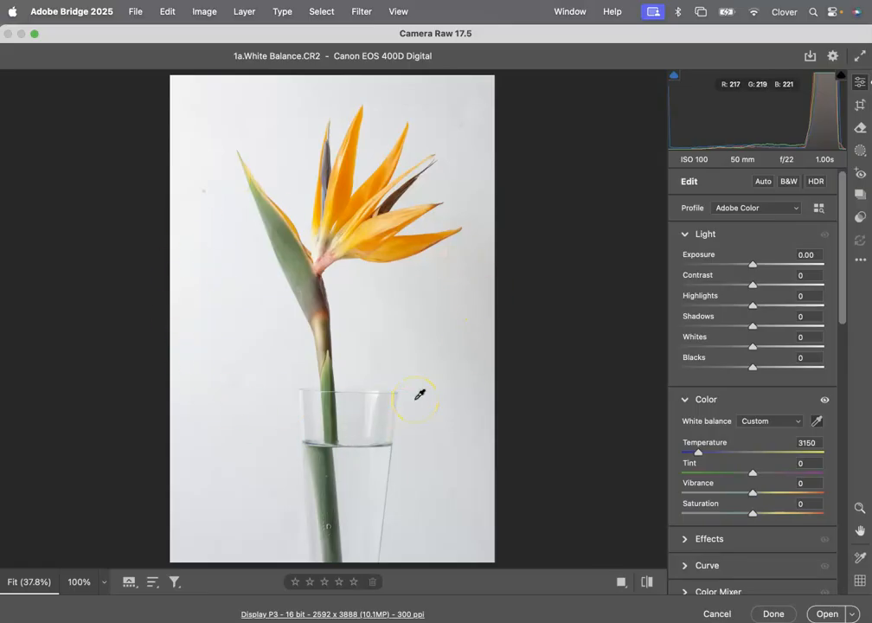
{"action": "left_click", "coordinate": [287, 366]}
{"action": "left_click", "coordinate": [255, 437]}
{"action": "left_click", "coordinate": [241, 355]}
{"action": "left_click", "coordinate": [233, 313]}
{"action": "left_click", "coordinate": [388, 307]}
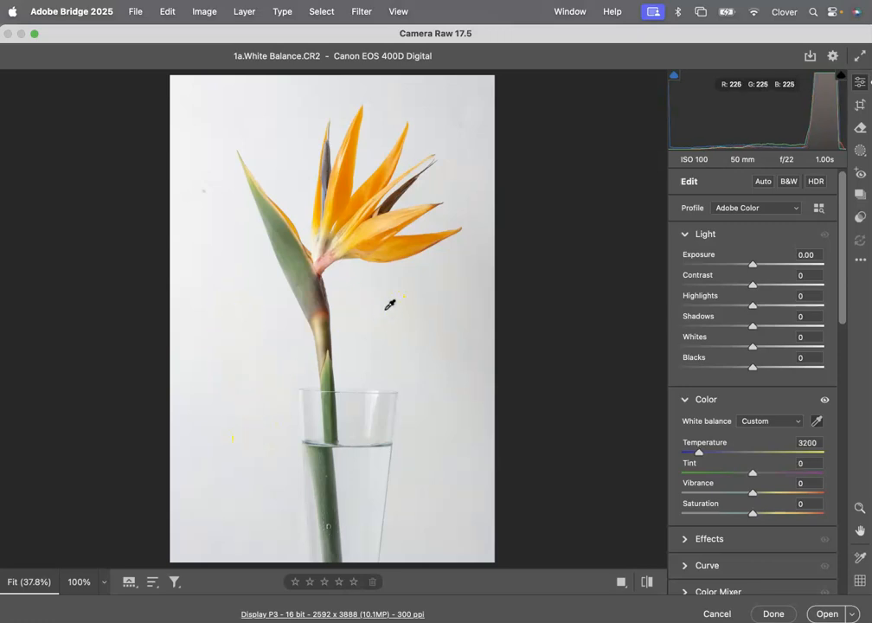
{"action": "left_click", "coordinate": [437, 322]}
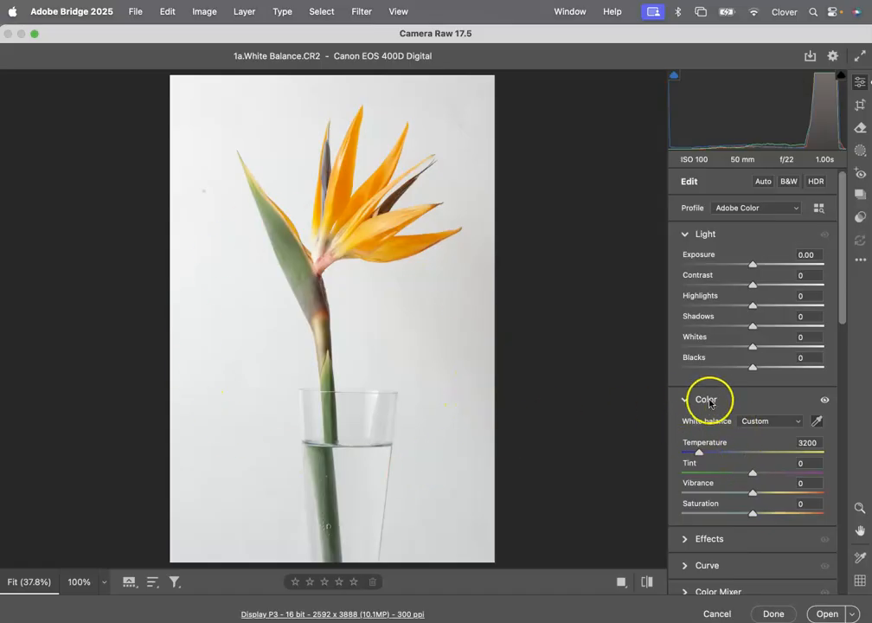
Step: Cool the flower photo by lowering the color temperature to 2900
{"action": "left_click", "coordinate": [700, 453]}
{"action": "mouse_move", "coordinate": [701, 457]}
{"action": "left_mouse_down"}
{"action": "mouse_move", "coordinate": [689, 452]}
{"action": "mouse_move", "coordinate": [696, 455]}
{"action": "left_mouse_up"}
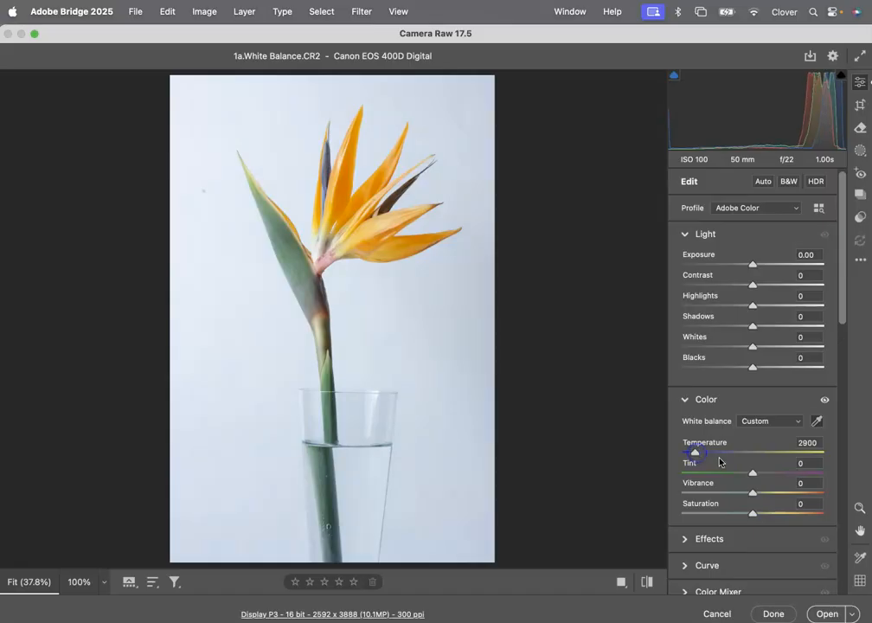
Step: Set the flower photo's white balance to Auto and save the edits, returning to the folder
{"action": "left_click", "coordinate": [778, 421]}
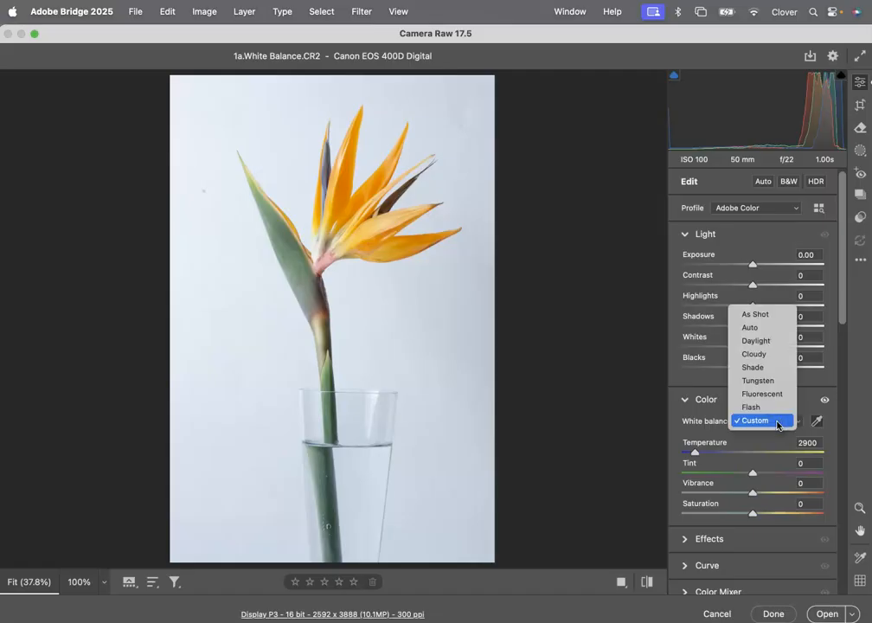
{"action": "left_click", "coordinate": [756, 333]}
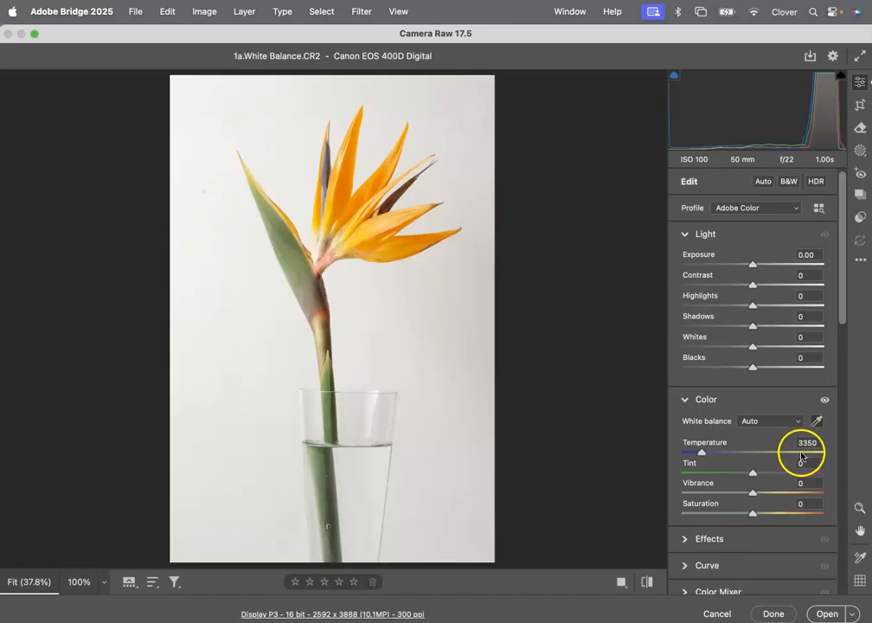
{"action": "key", "text": "i"}
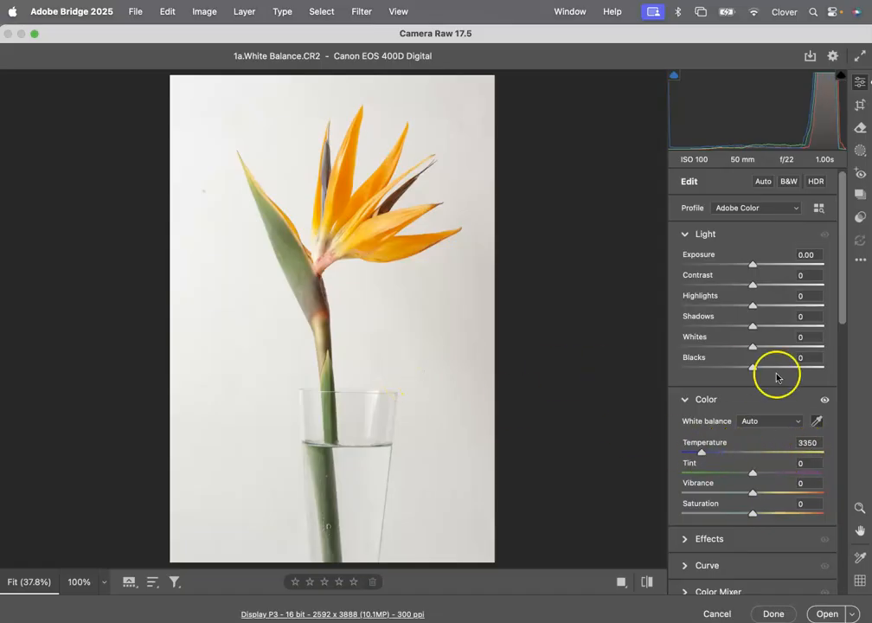
{"action": "left_click", "coordinate": [816, 422]}
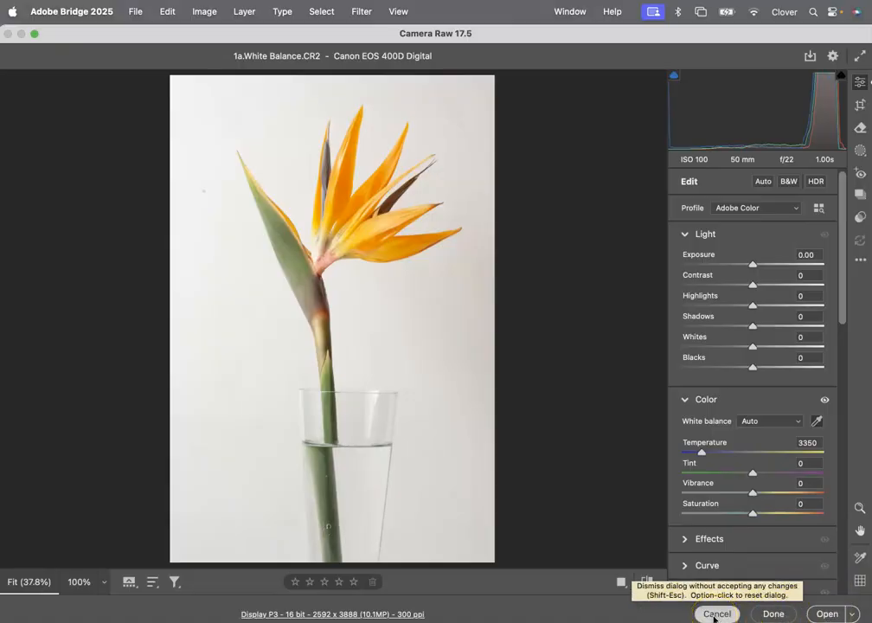
{"action": "left_click", "coordinate": [774, 614]}
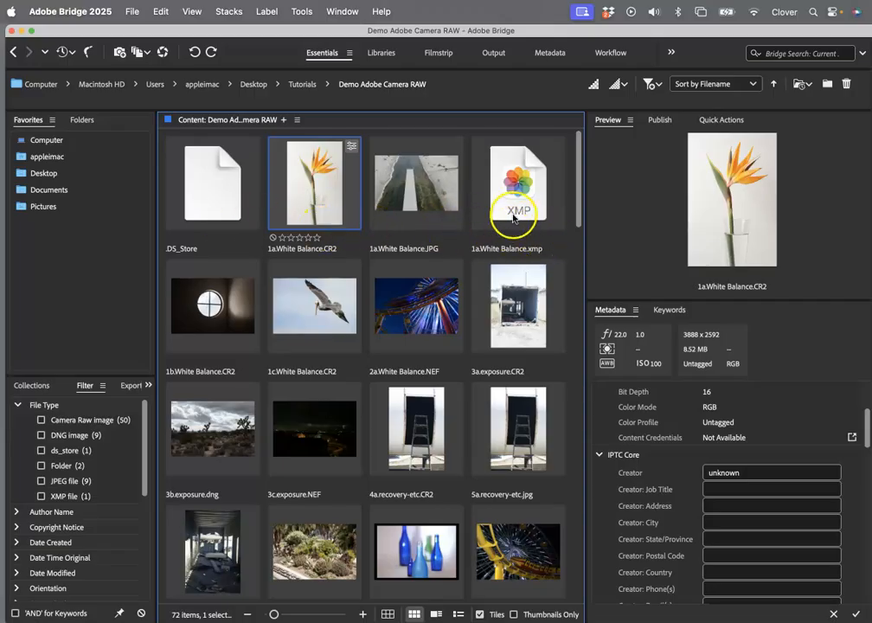
Step: Turn the display of hidden files off and back on for the folder
{"action": "left_click", "coordinate": [192, 11]}
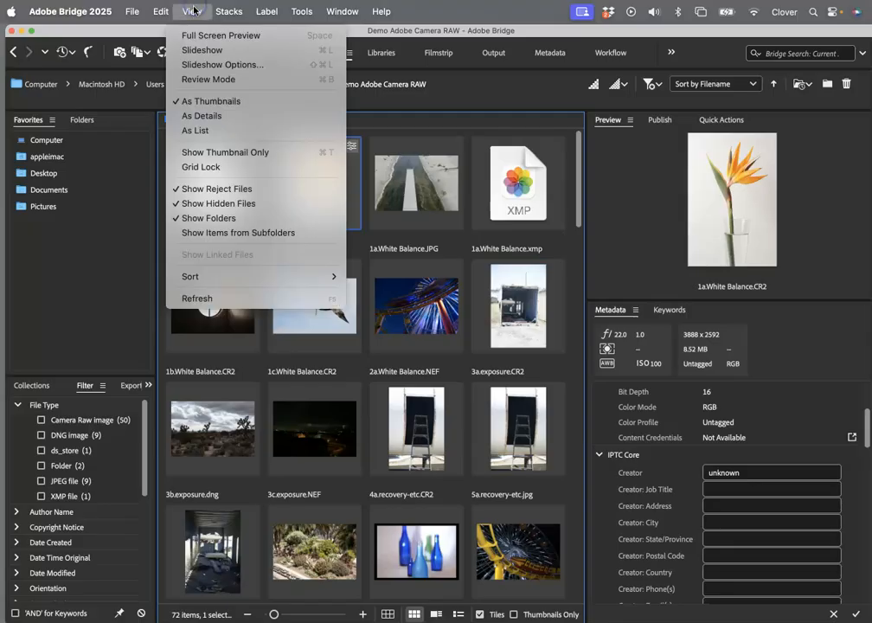
{"action": "left_click", "coordinate": [201, 203]}
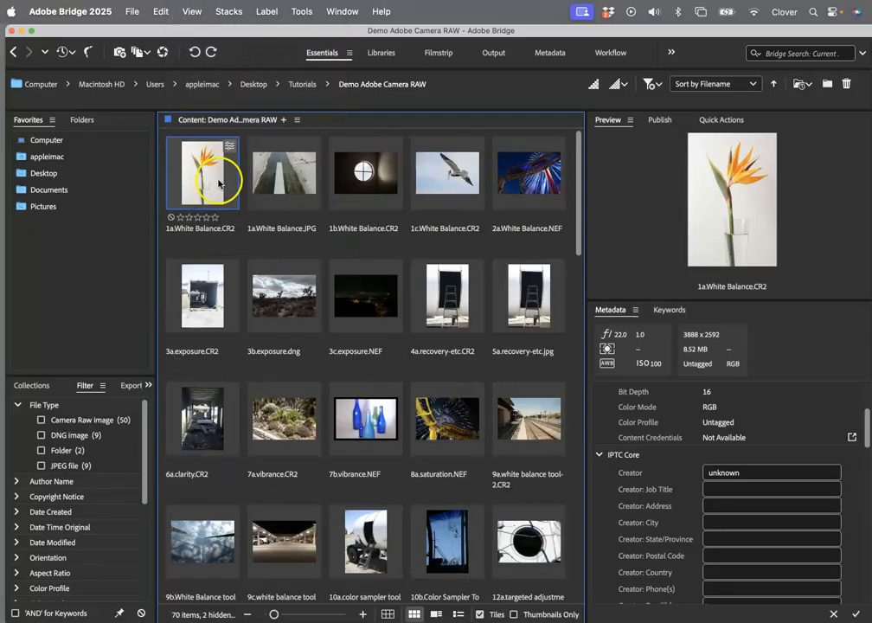
{"action": "left_click", "coordinate": [192, 11]}
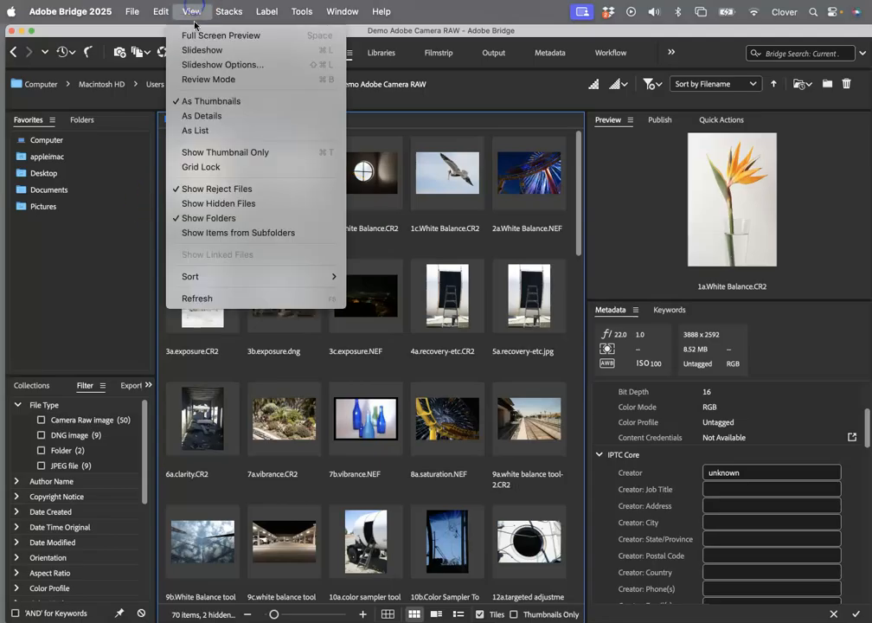
{"action": "left_click", "coordinate": [208, 202]}
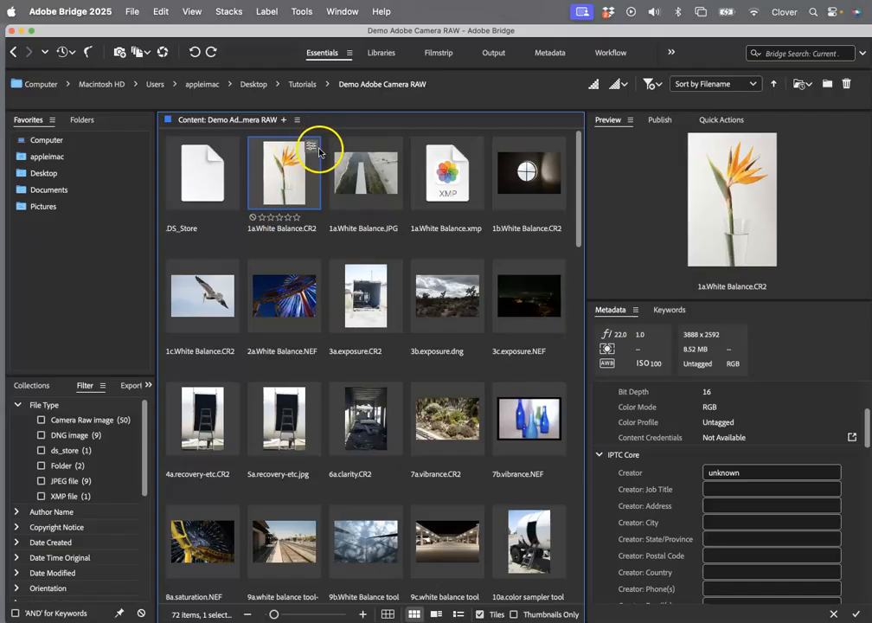
{"action": "left_click", "coordinate": [454, 187]}
{"action": "left_click_drag", "start_coordinate": [448, 173], "coordinate": [860, 614]}
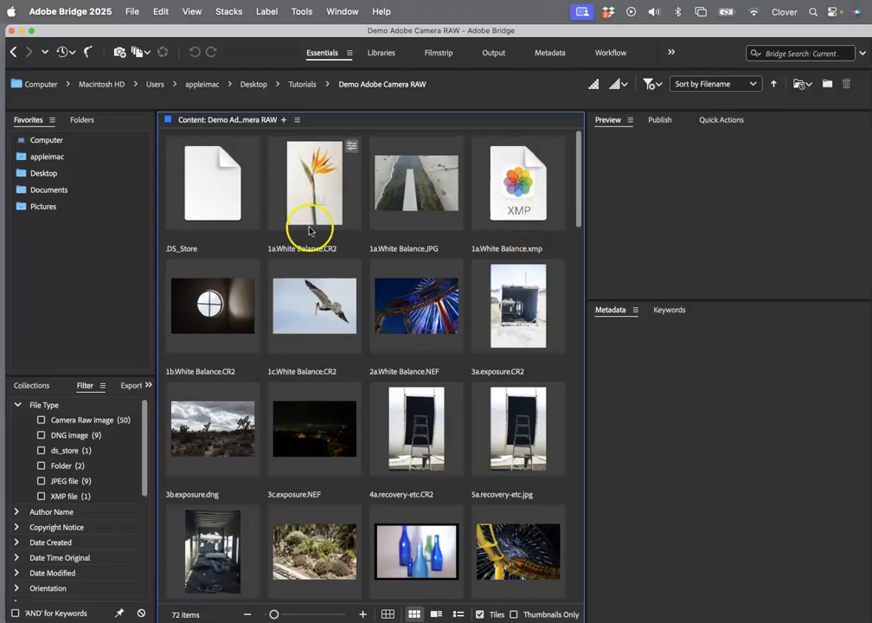
{"action": "key", "text": "super+minus"}
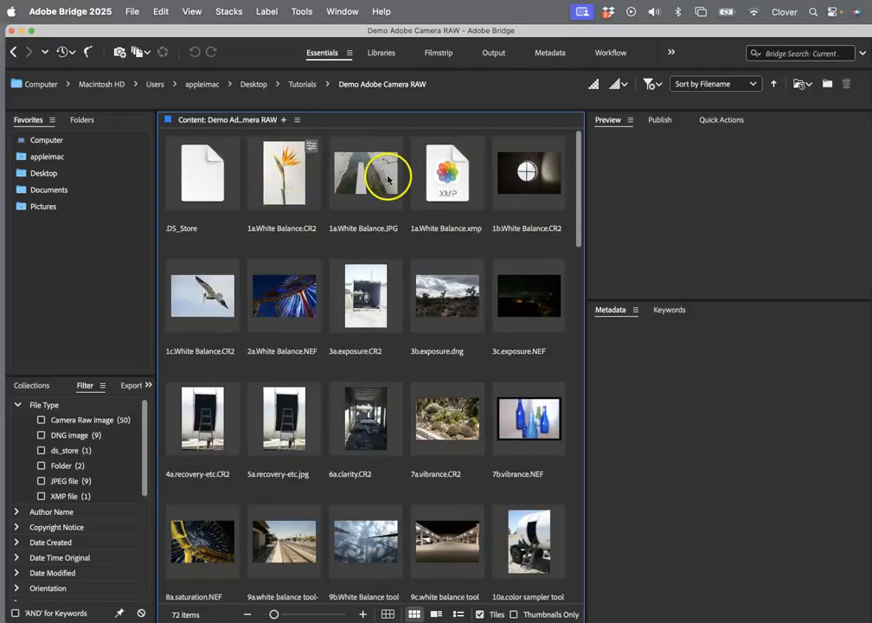
Step: Select 1a.White Balance.JPG in the folder and open it in Camera Raw
{"action": "left_click", "coordinate": [360, 177]}
{"action": "key", "text": "super+plus"}
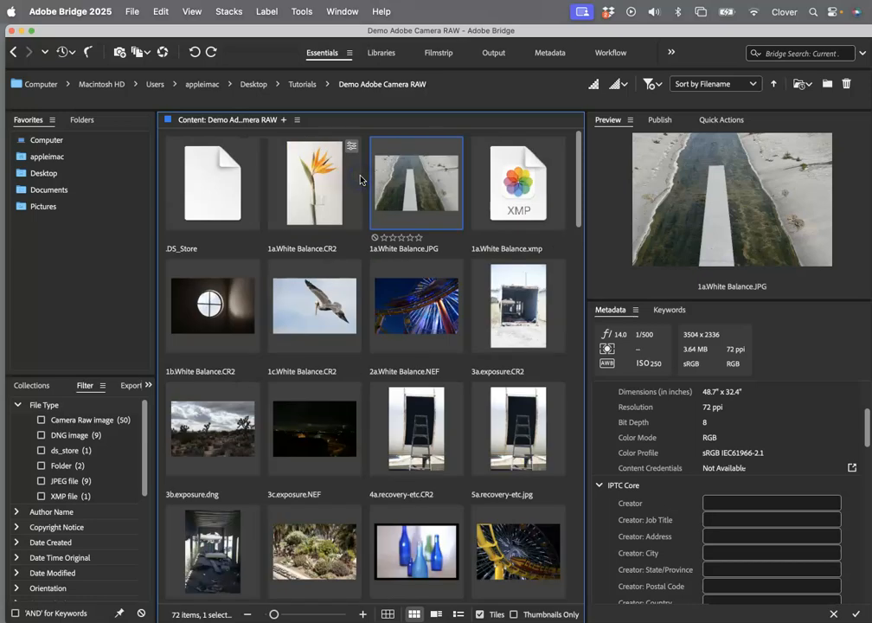
{"action": "key", "text": "super+minus"}
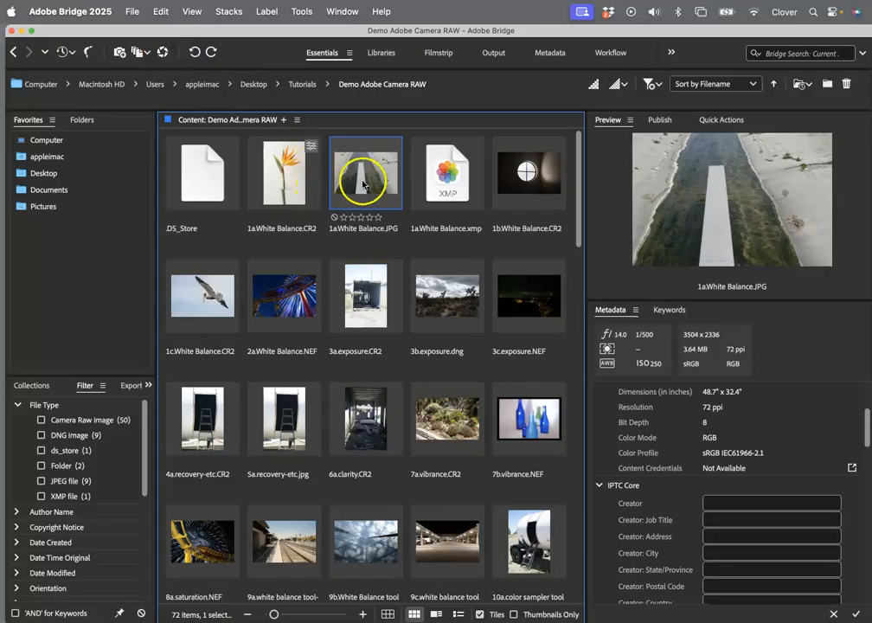
{"action": "scroll", "coordinate": [361, 182], "scroll_direction": "down", "scroll_amount": 2}
{"action": "scroll", "coordinate": [363, 199], "scroll_direction": "up", "scroll_amount": 2}
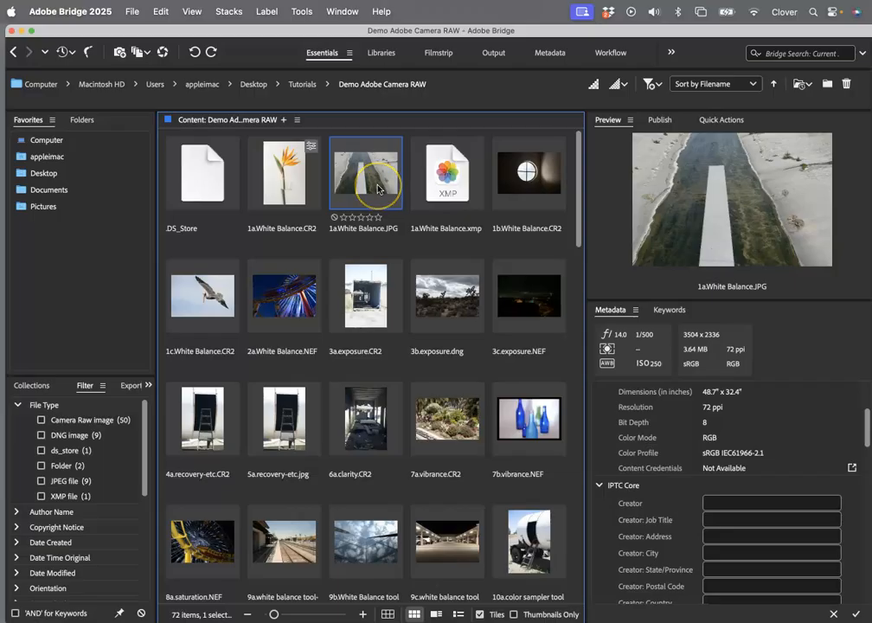
{"action": "left_click", "coordinate": [374, 183]}
{"action": "left_click", "coordinate": [373, 189]}
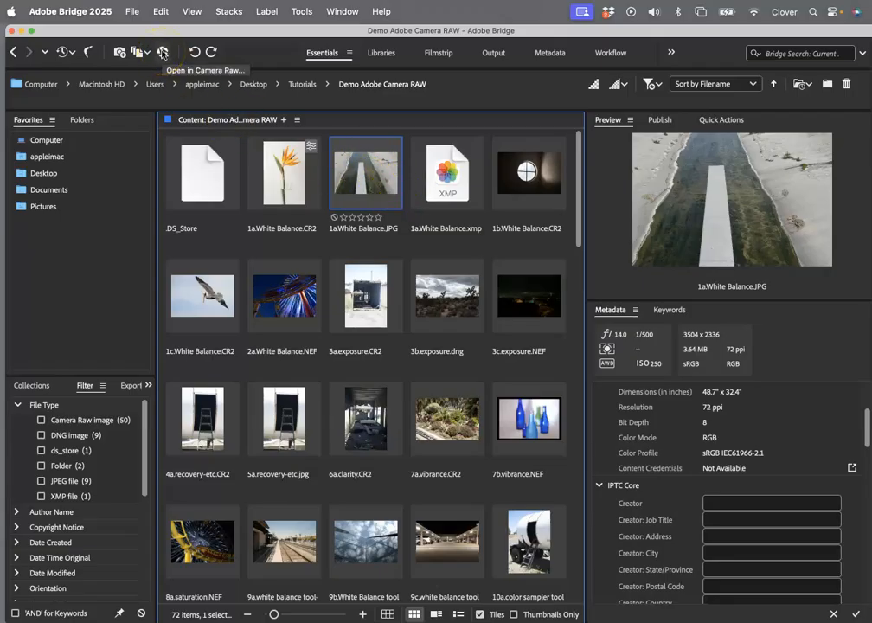
{"action": "left_click", "coordinate": [161, 53]}
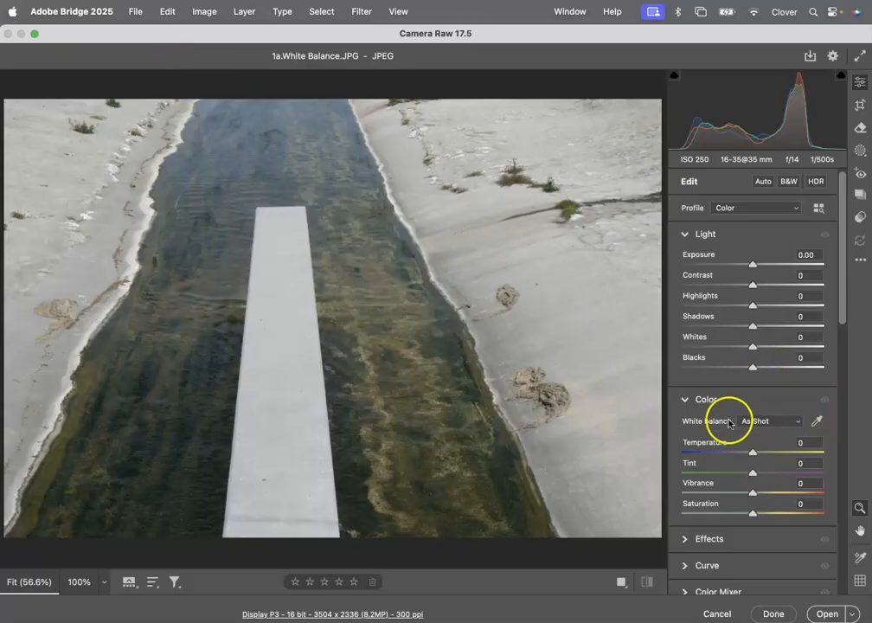
Step: Check which white balance presets are offered for the JPEG, keeping As Shot
{"action": "left_click", "coordinate": [764, 423]}
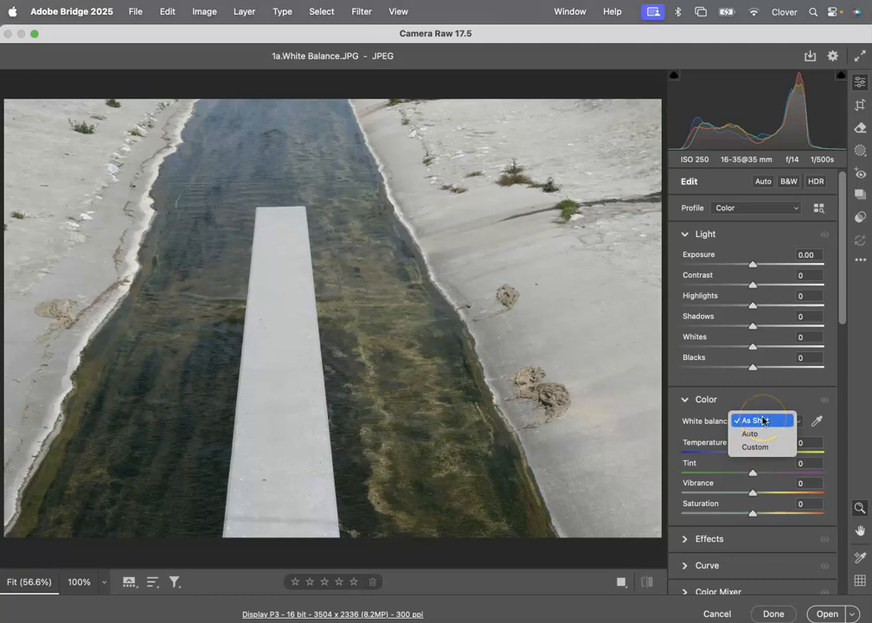
{"action": "left_click", "coordinate": [762, 420]}
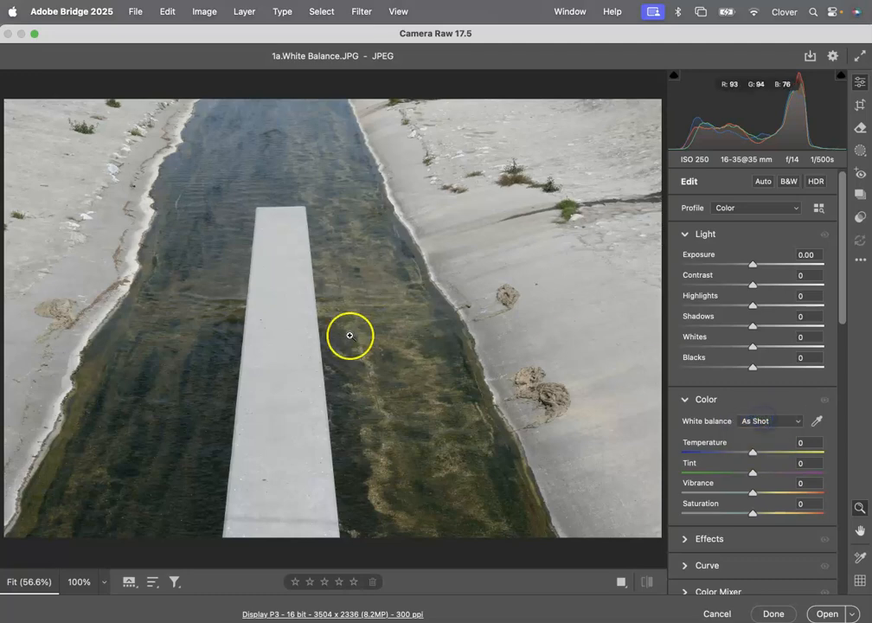
Step: Sample the white balance from the pale concrete strip in the JPEG, warm the temperature to about +3, and save the edits
{"action": "left_click", "coordinate": [815, 421]}
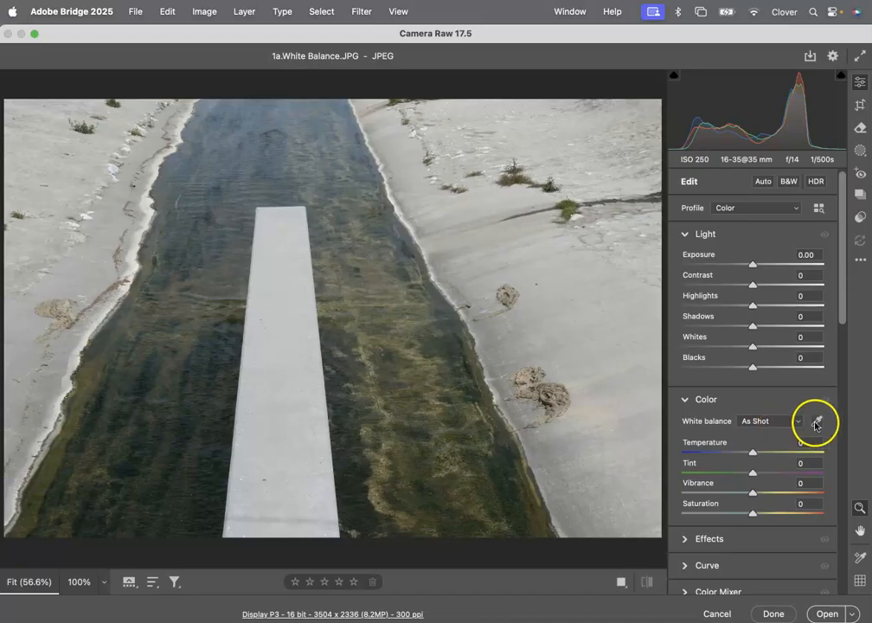
{"action": "left_click", "coordinate": [278, 316]}
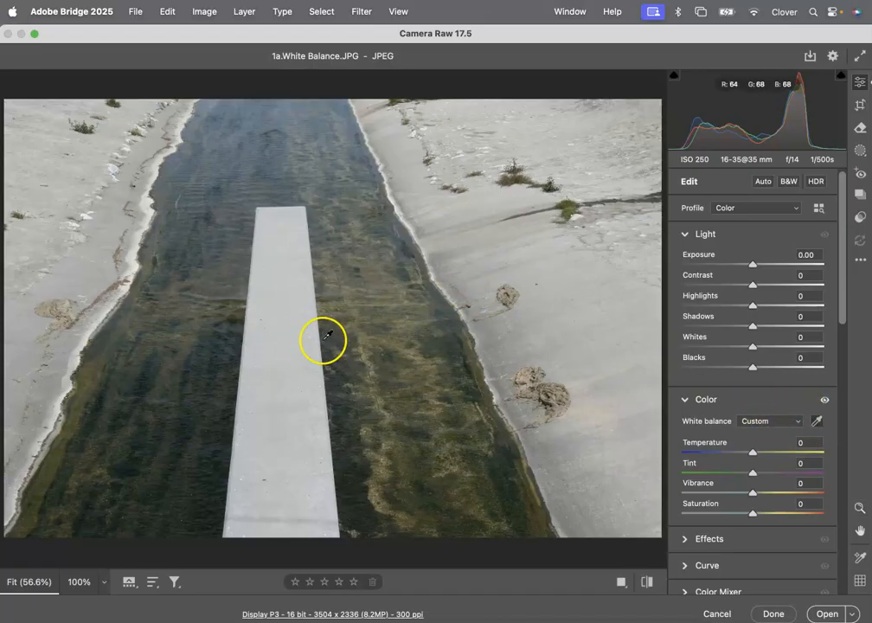
{"action": "left_click_drag", "start_coordinate": [753, 452], "coordinate": [756, 453]}
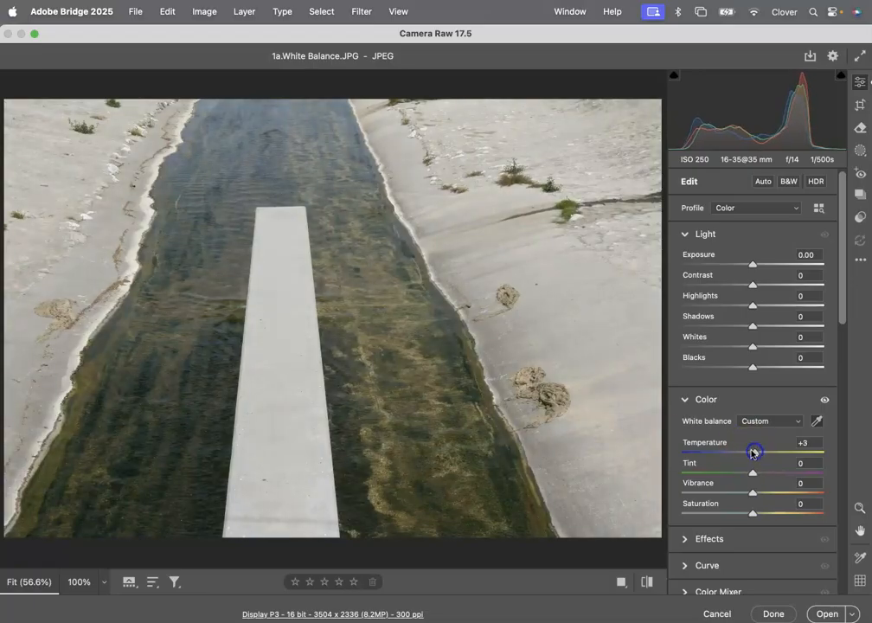
{"action": "left_click", "coordinate": [772, 614]}
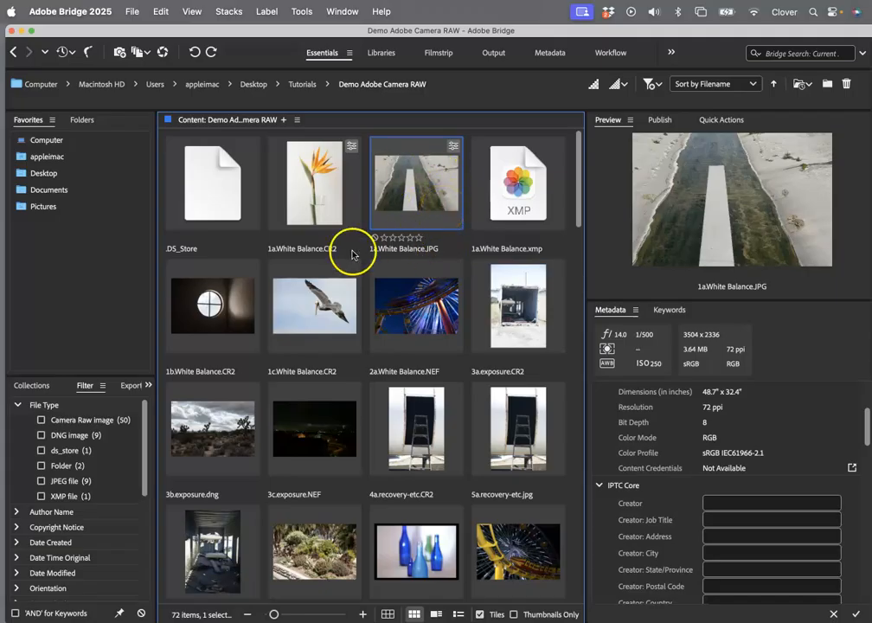
Step: Select 1b.White Balance.CR2 in the folder and open it in Camera Raw
{"action": "left_click", "coordinate": [215, 316]}
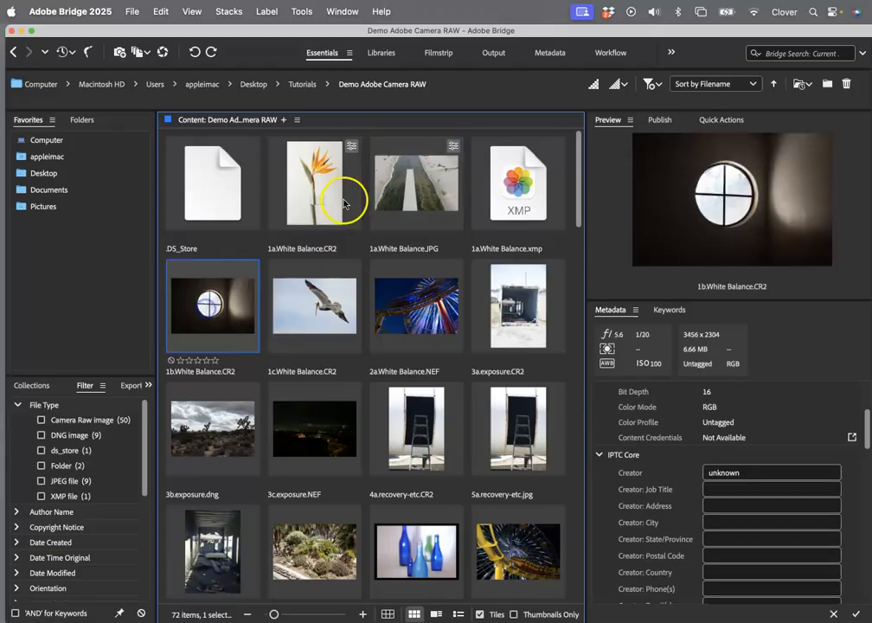
{"action": "left_click", "coordinate": [162, 53]}
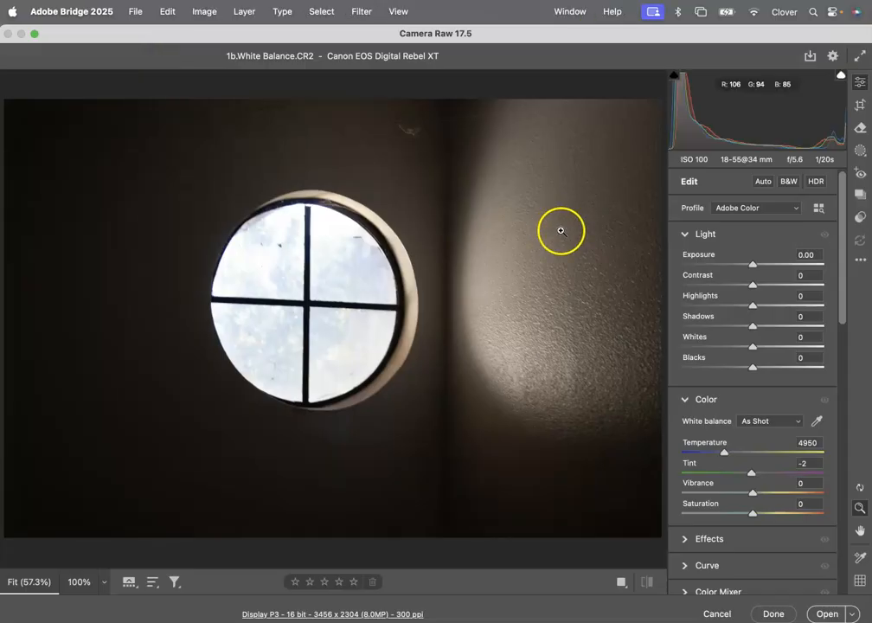
Step: Try the Tungsten, Shade and Daylight white balance presets on the round window photo
{"action": "left_click", "coordinate": [759, 421]}
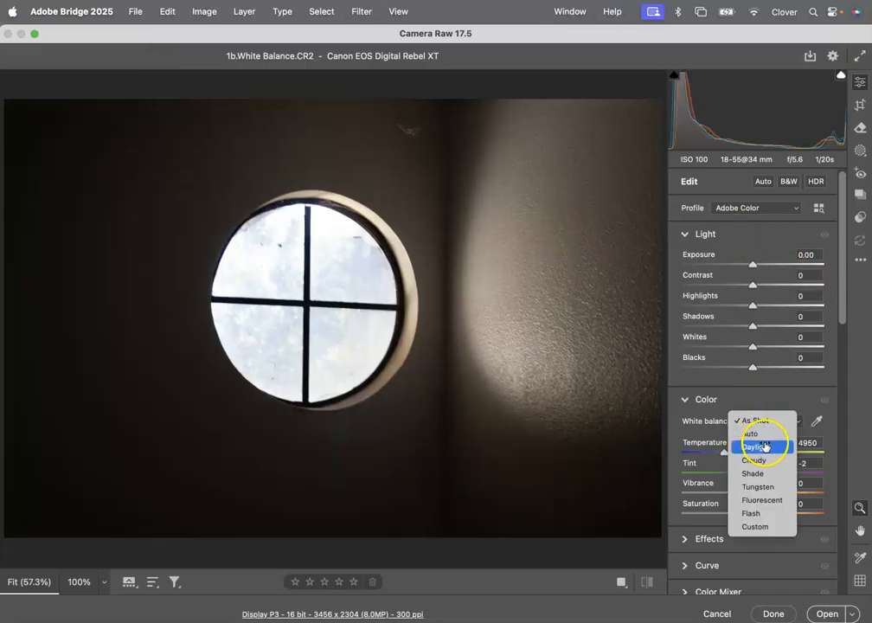
{"action": "left_click", "coordinate": [766, 488]}
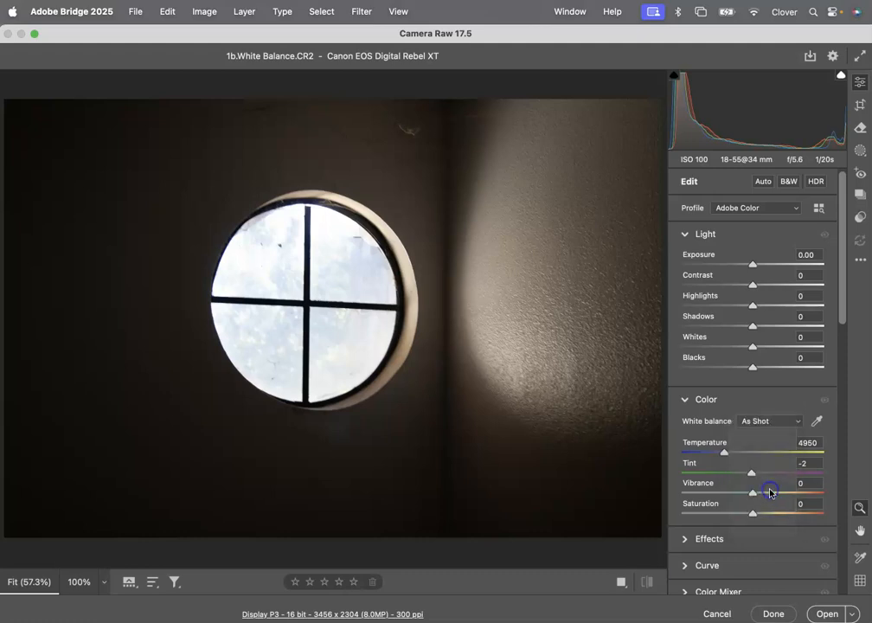
{"action": "left_click", "coordinate": [767, 422]}
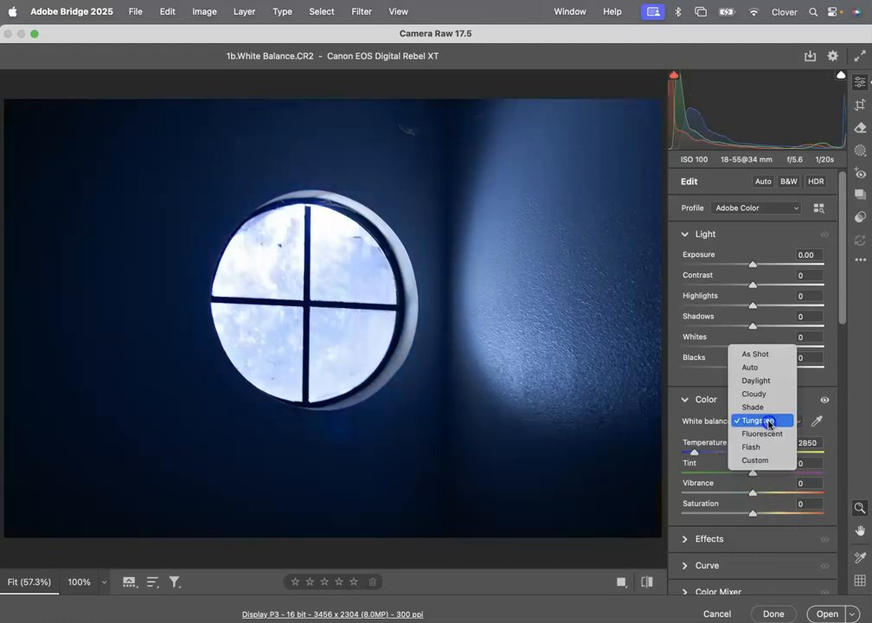
{"action": "left_click", "coordinate": [765, 407]}
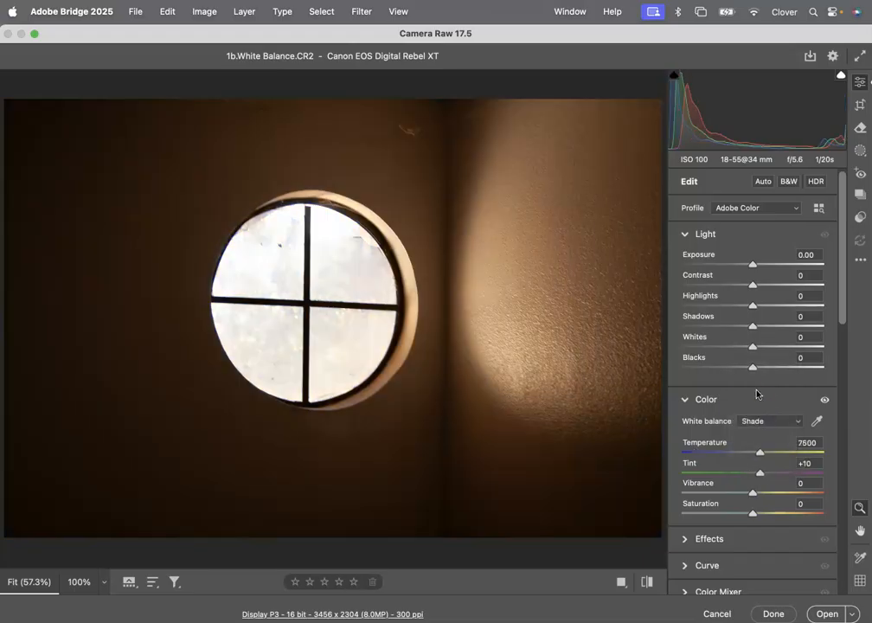
{"action": "left_click", "coordinate": [754, 422]}
{"action": "left_click", "coordinate": [759, 398]}
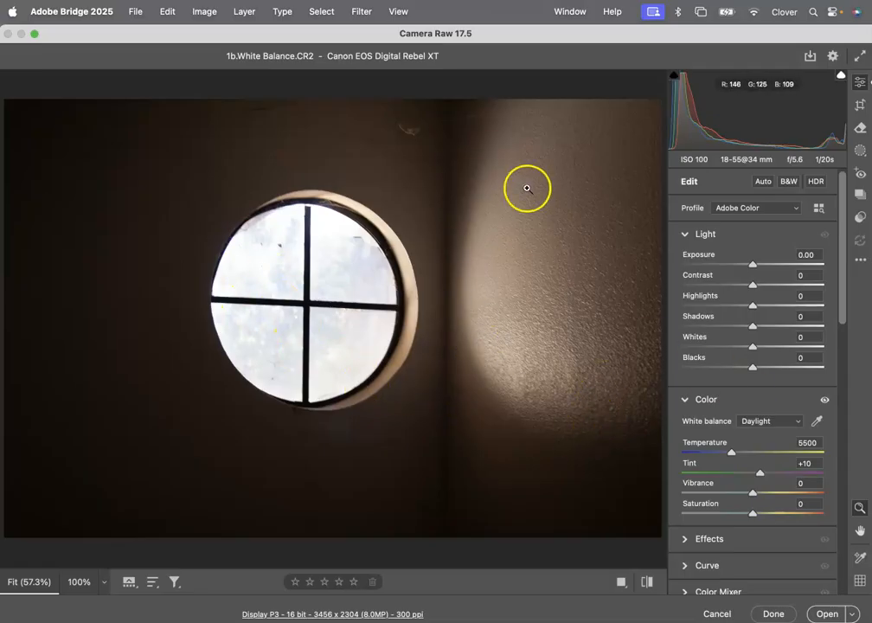
Step: Sample the white balance from the lit wall beside the round window, set the temperature to 4600, and save the edits
{"action": "left_click", "coordinate": [817, 422]}
{"action": "left_click", "coordinate": [605, 331]}
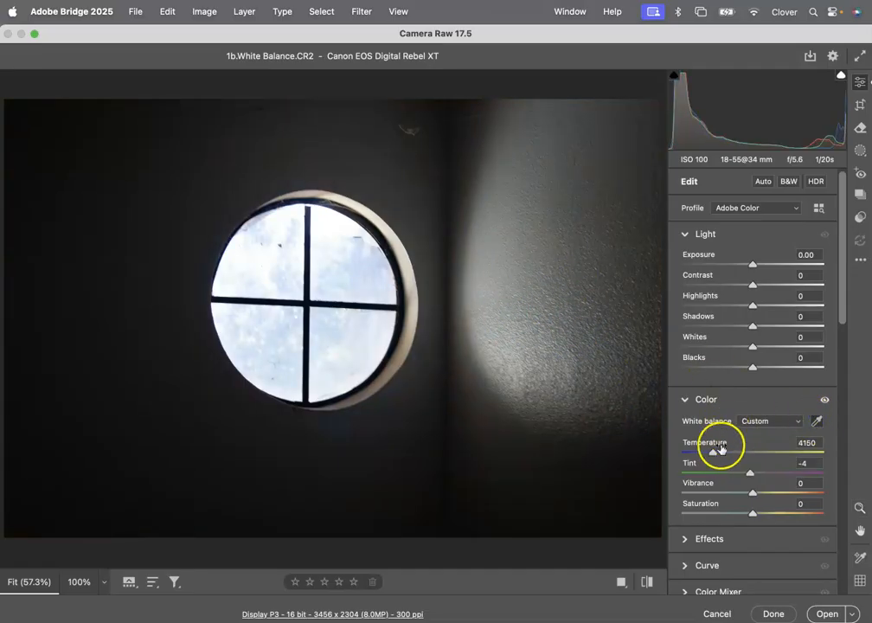
{"action": "left_click_drag", "start_coordinate": [714, 456], "coordinate": [728, 458]}
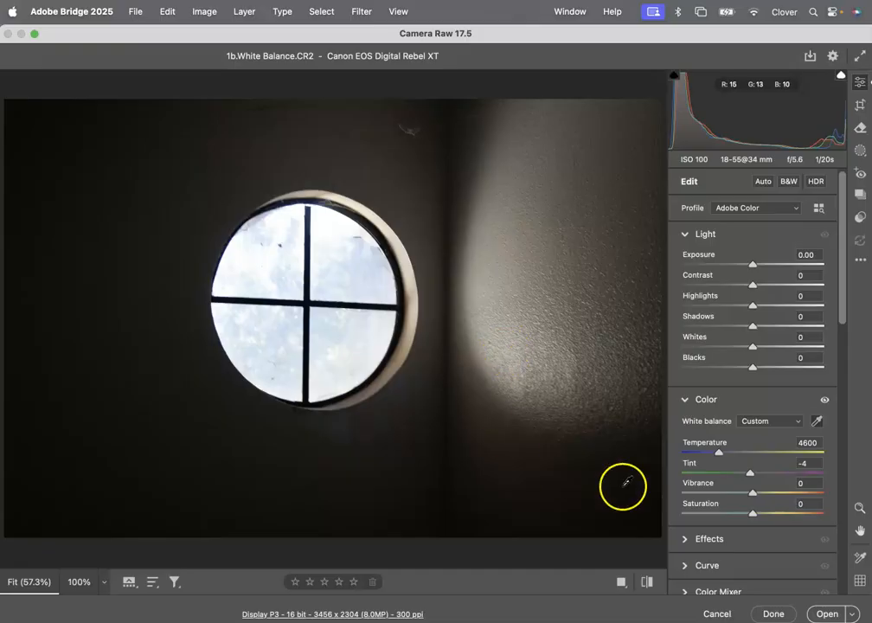
{"action": "left_click", "coordinate": [772, 613]}
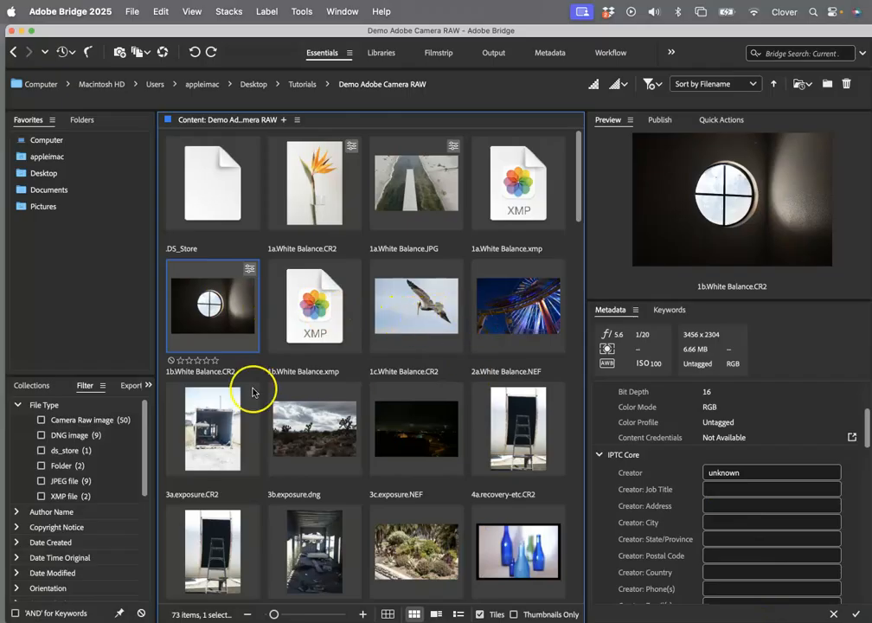
Step: Select 3a.exposure.CR2 in the folder and open it in Camera Raw
{"action": "left_click", "coordinate": [204, 424]}
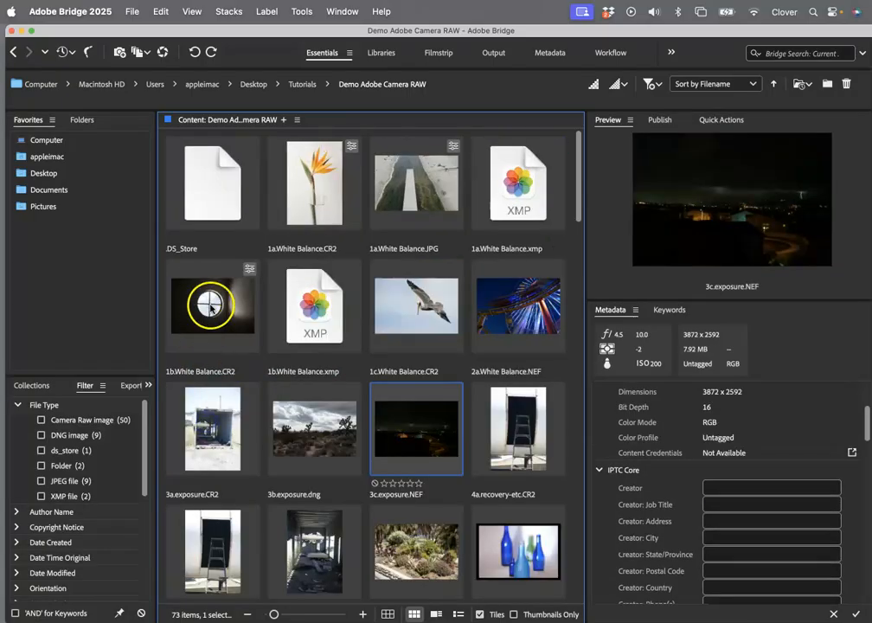
{"action": "left_click", "coordinate": [212, 425]}
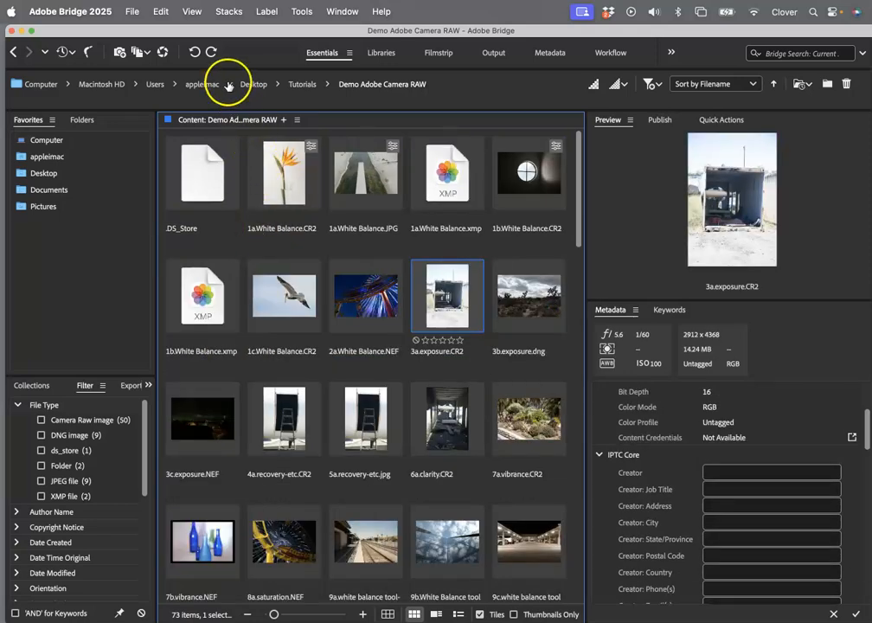
{"action": "left_click", "coordinate": [163, 52]}
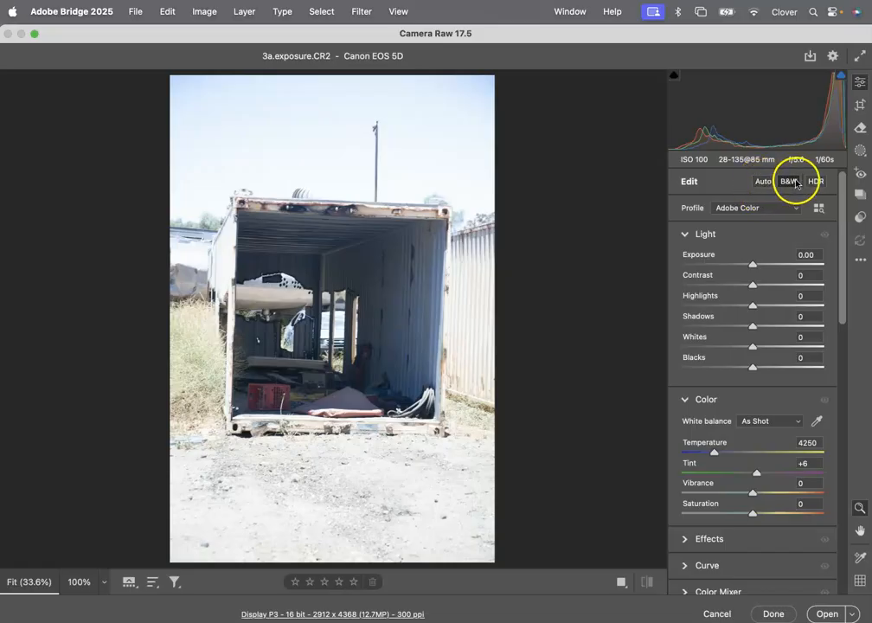
Step: Apply Auto adjustments to the container photo, switching them off and on to compare, and leave them applied
{"action": "left_click", "coordinate": [763, 182]}
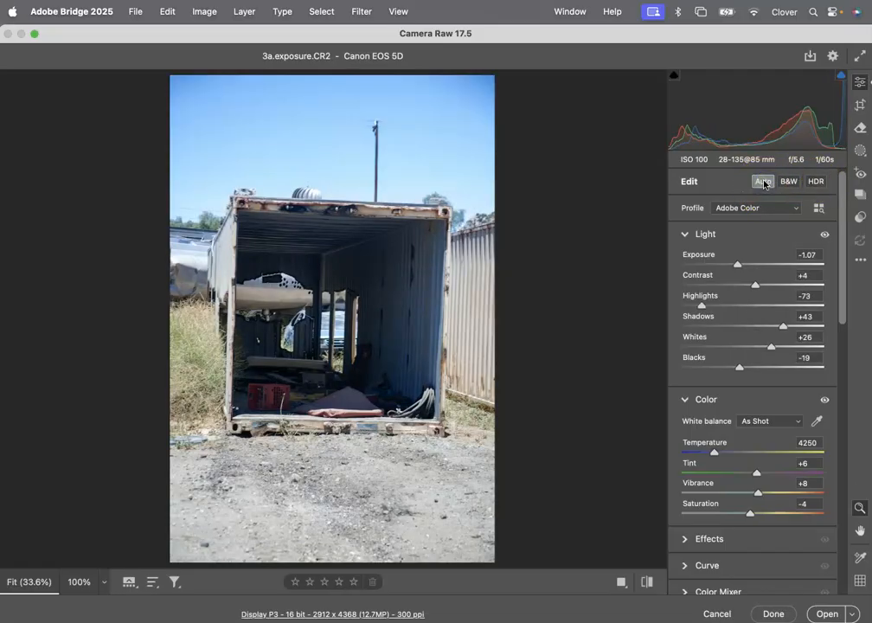
{"action": "left_click", "coordinate": [764, 183]}
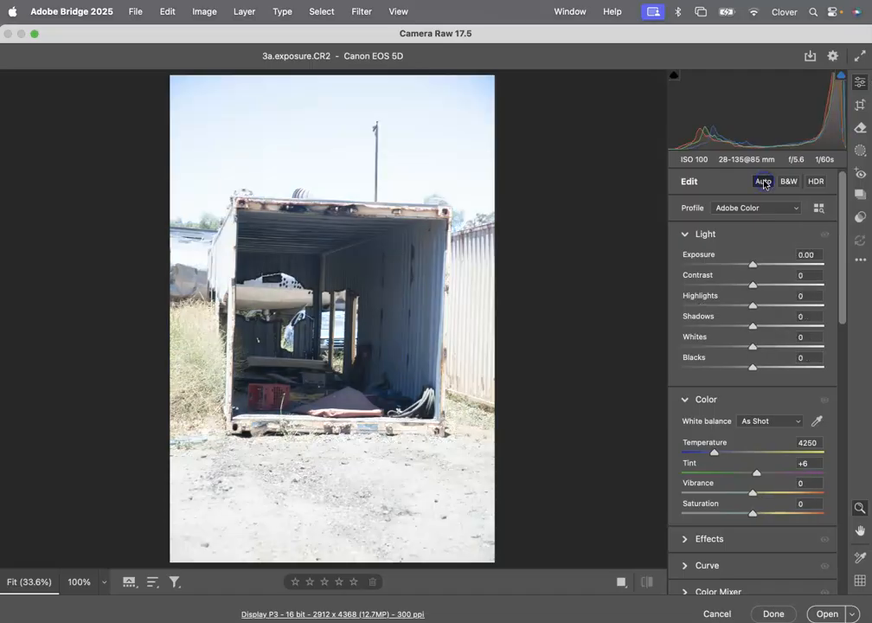
{"action": "left_click", "coordinate": [764, 183]}
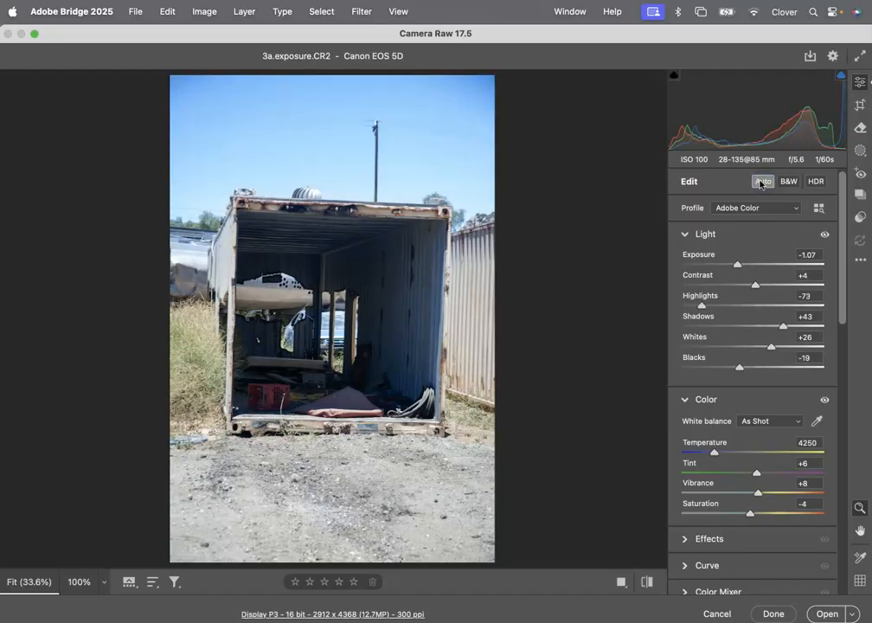
{"action": "left_click", "coordinate": [761, 183]}
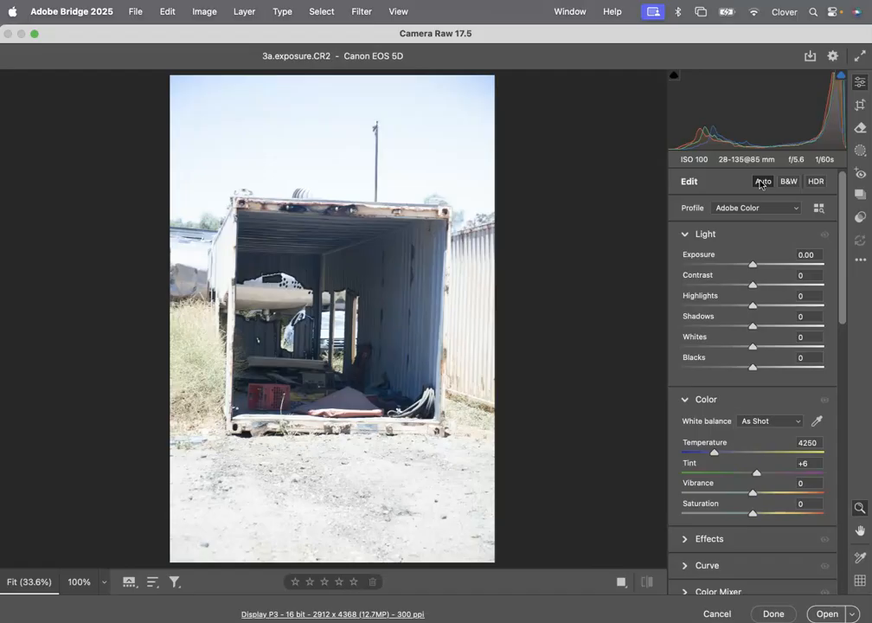
{"action": "left_click", "coordinate": [761, 183]}
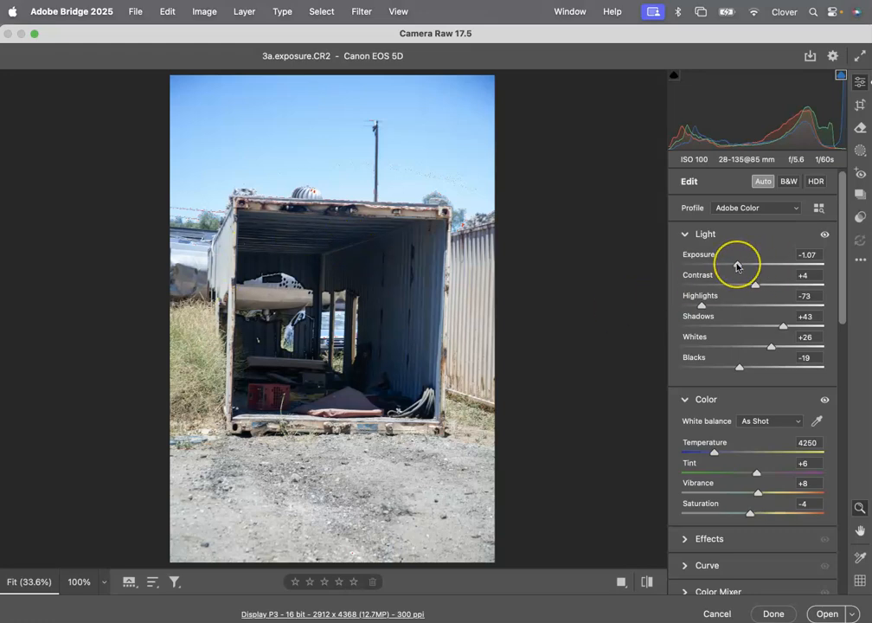
Step: Raise the container photo's exposure to -0.50, checking clipped areas with the highlight clipping warning and leaving that warning off
{"action": "left_click_drag", "start_coordinate": [736, 265], "coordinate": [740, 264]}
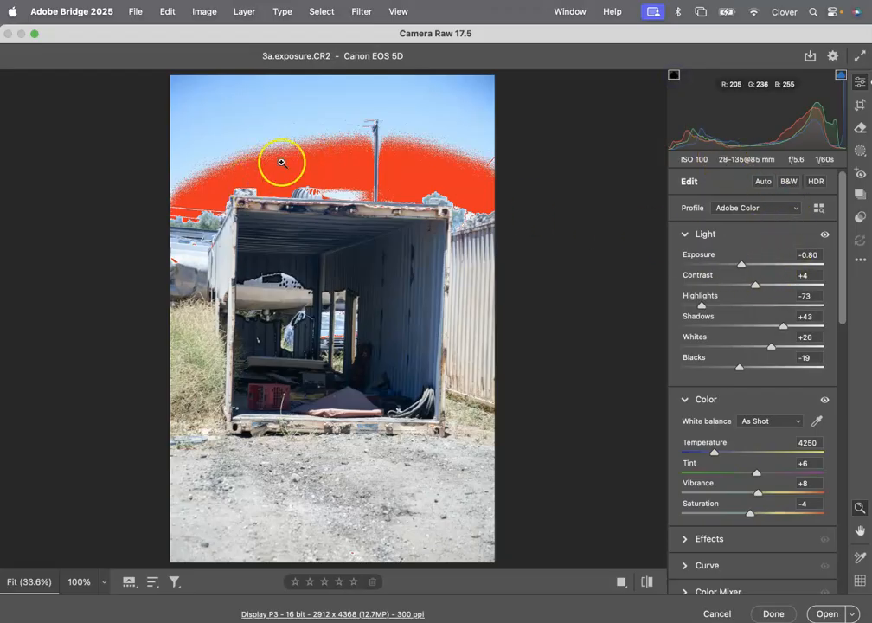
{"action": "left_click", "coordinate": [840, 78]}
{"action": "left_click", "coordinate": [839, 78]}
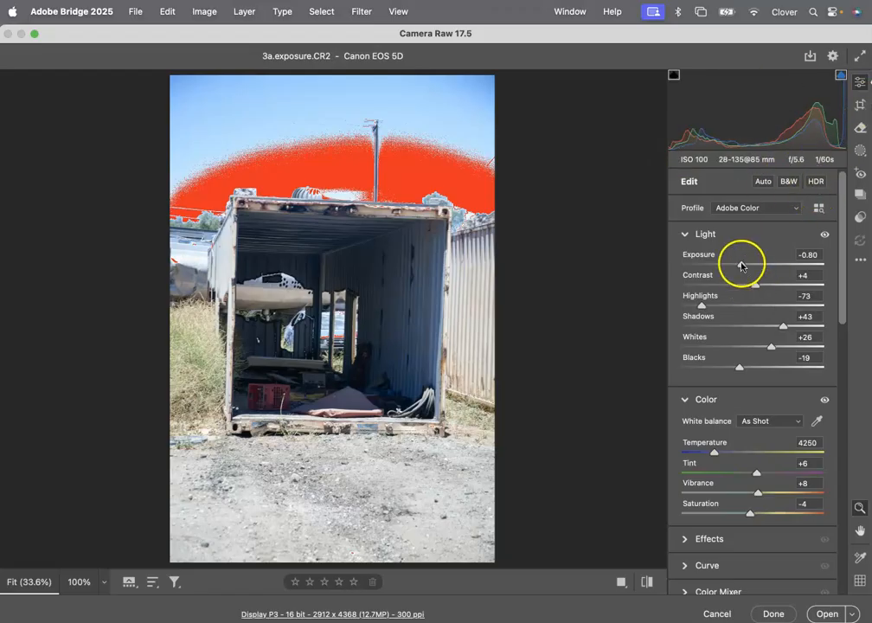
{"action": "left_click", "coordinate": [840, 76]}
{"action": "left_click_drag", "start_coordinate": [741, 267], "coordinate": [745, 267]}
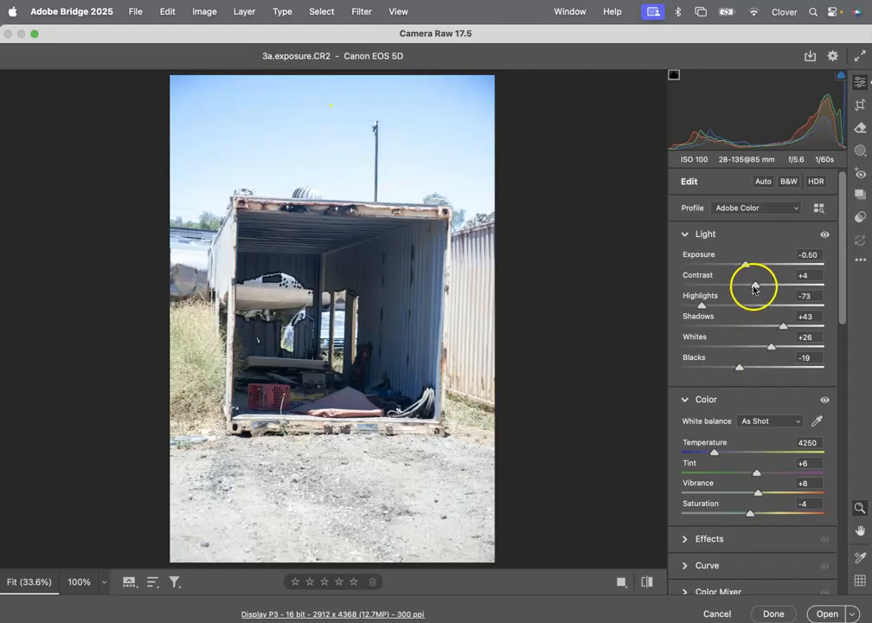
Step: Set the container photo's highlights to -100, shadows to +36, whites to +8 and blacks to -6
{"action": "left_click_drag", "start_coordinate": [700, 307], "coordinate": [632, 311]}
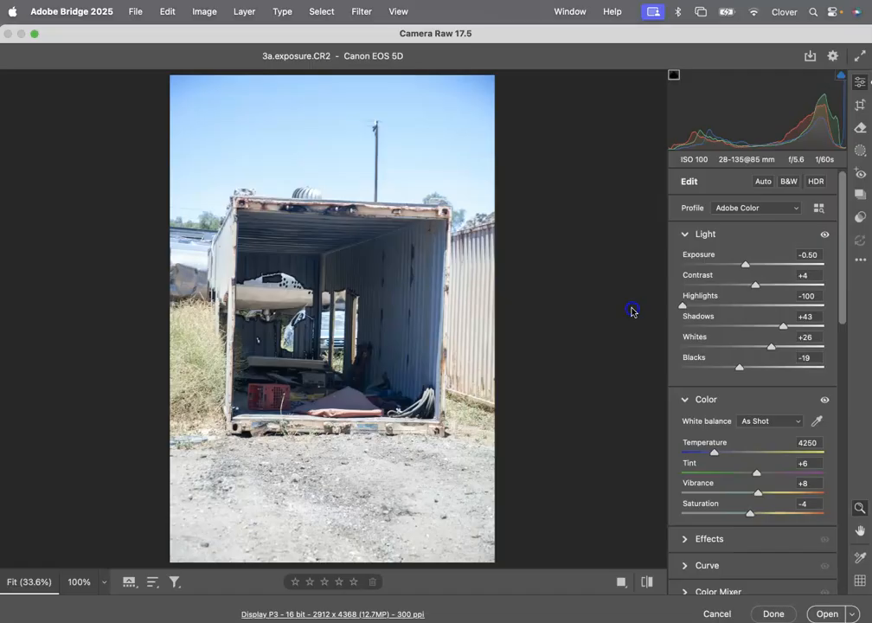
{"action": "left_click_drag", "start_coordinate": [783, 326], "coordinate": [758, 357]}
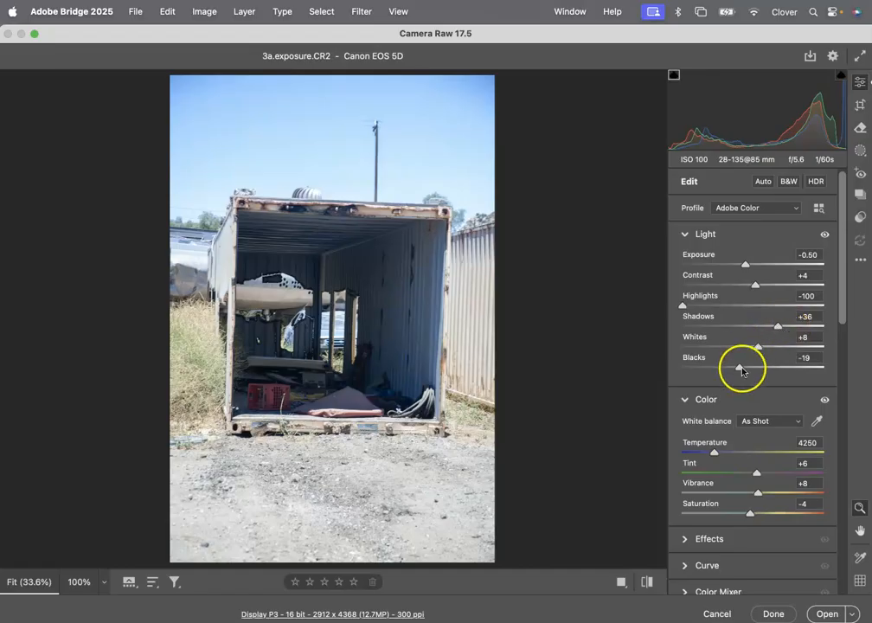
{"action": "mouse_move", "coordinate": [749, 369]}
{"action": "left_mouse_down"}
{"action": "mouse_move", "coordinate": [756, 363]}
{"action": "mouse_move", "coordinate": [742, 364]}
{"action": "mouse_move", "coordinate": [762, 368]}
{"action": "mouse_move", "coordinate": [743, 372]}
{"action": "left_mouse_up"}
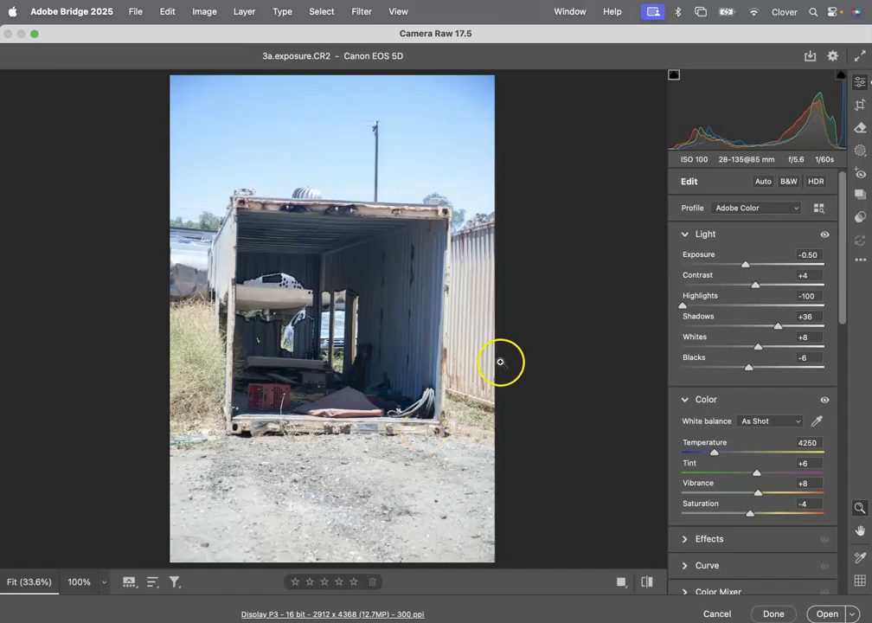
Step: Raise the container photo's contrast to +58, lower the whites to about -23, and save the edits
{"action": "left_click_drag", "start_coordinate": [755, 285], "coordinate": [798, 279]}
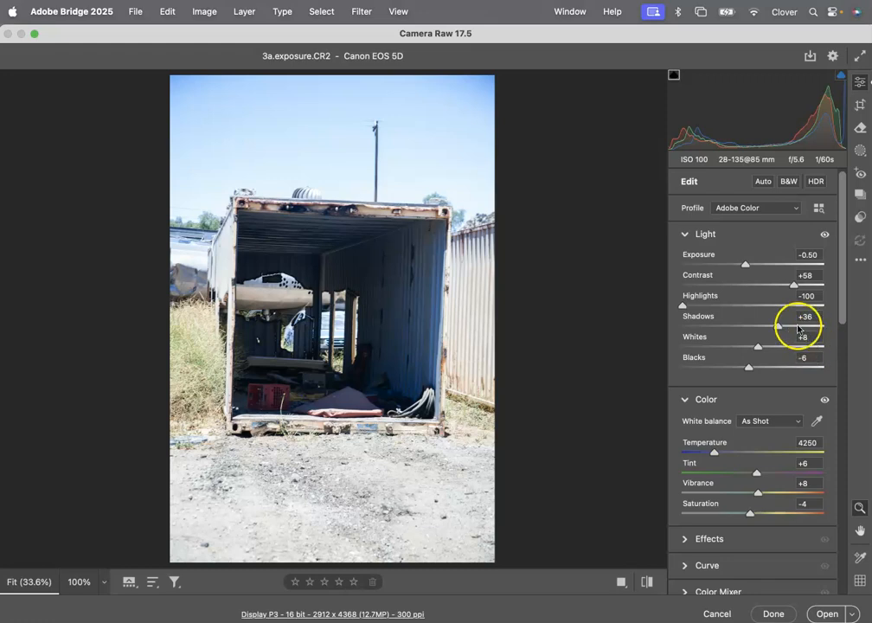
{"action": "left_click_drag", "start_coordinate": [755, 347], "coordinate": [729, 347]}
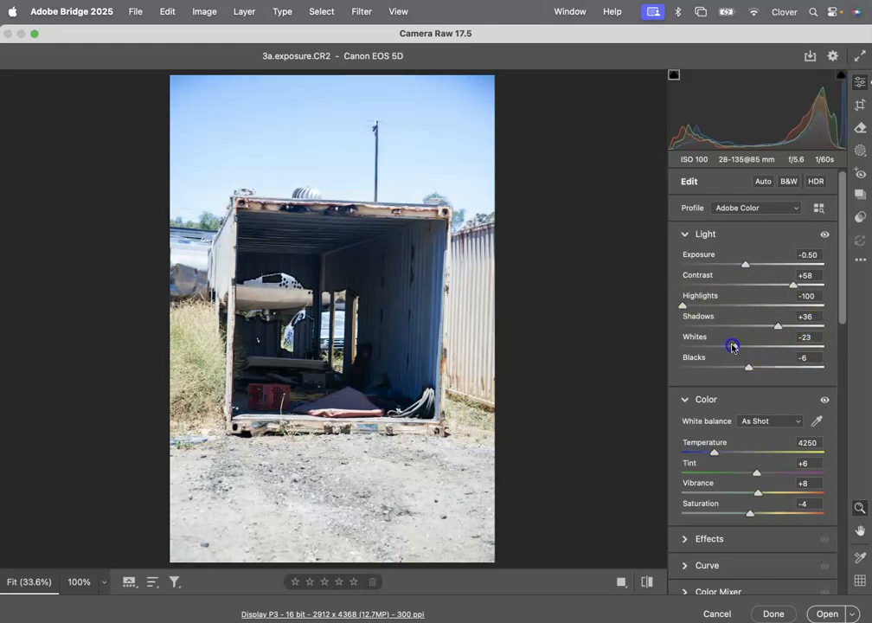
{"action": "left_click", "coordinate": [775, 613]}
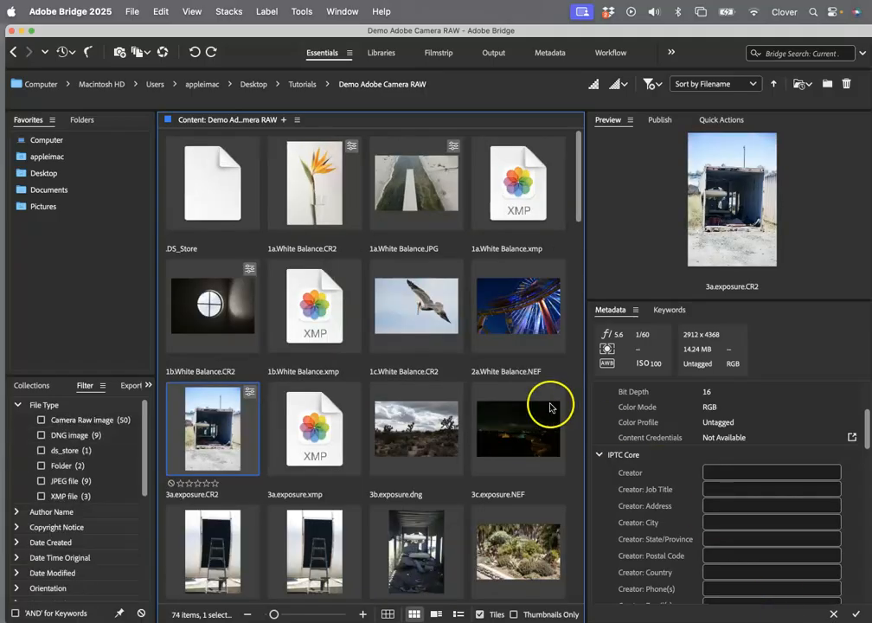
Step: Open 3b.exposure.dng in Camera Raw and apply Auto adjustments, switching them off and on to compare
{"action": "left_click", "coordinate": [427, 451]}
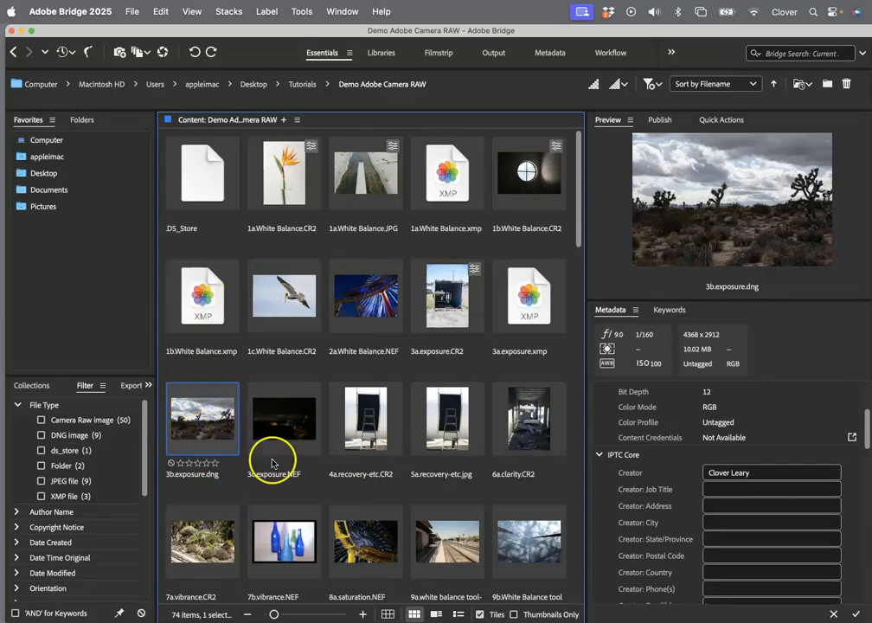
{"action": "double_click", "coordinate": [208, 429]}
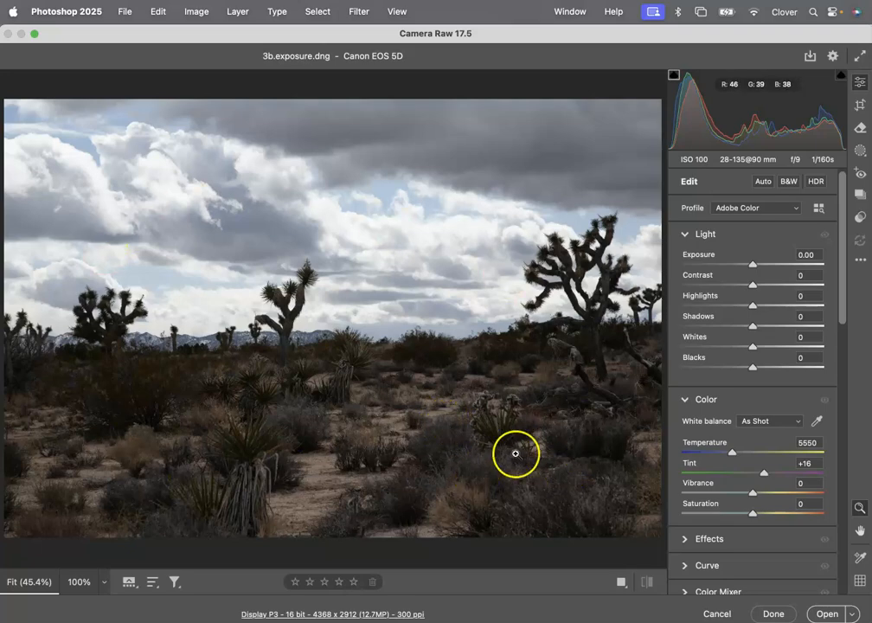
{"action": "left_click", "coordinate": [762, 182]}
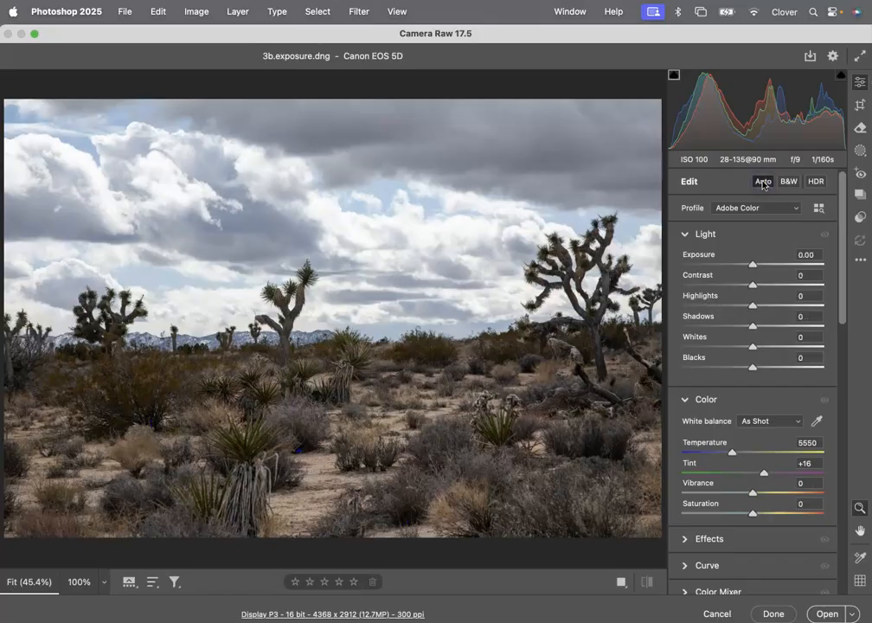
{"action": "left_click", "coordinate": [762, 183]}
{"action": "left_click", "coordinate": [762, 184]}
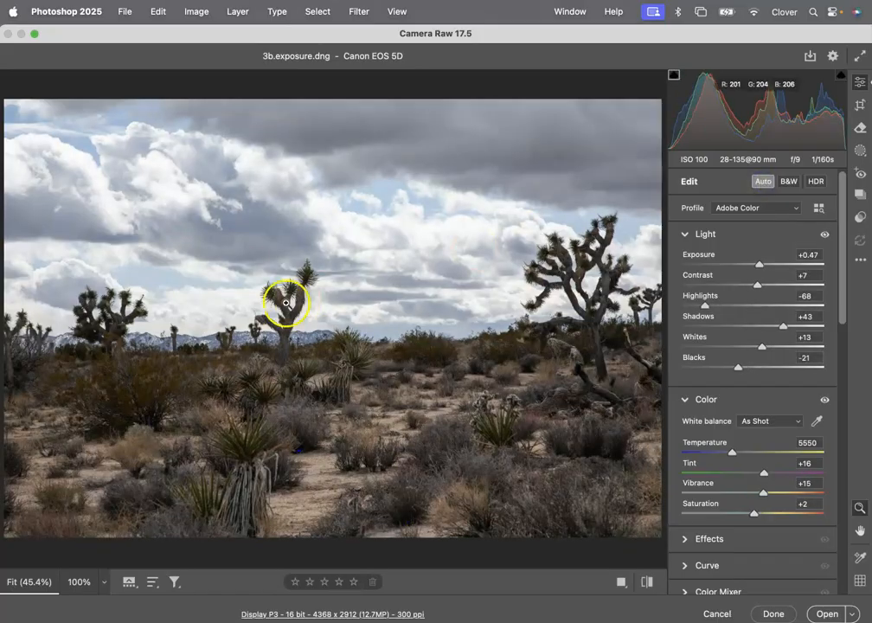
Step: Set the desert photo's highlights to -97, shadows to +67 and contrast to +15
{"action": "left_click_drag", "start_coordinate": [704, 306], "coordinate": [684, 303]}
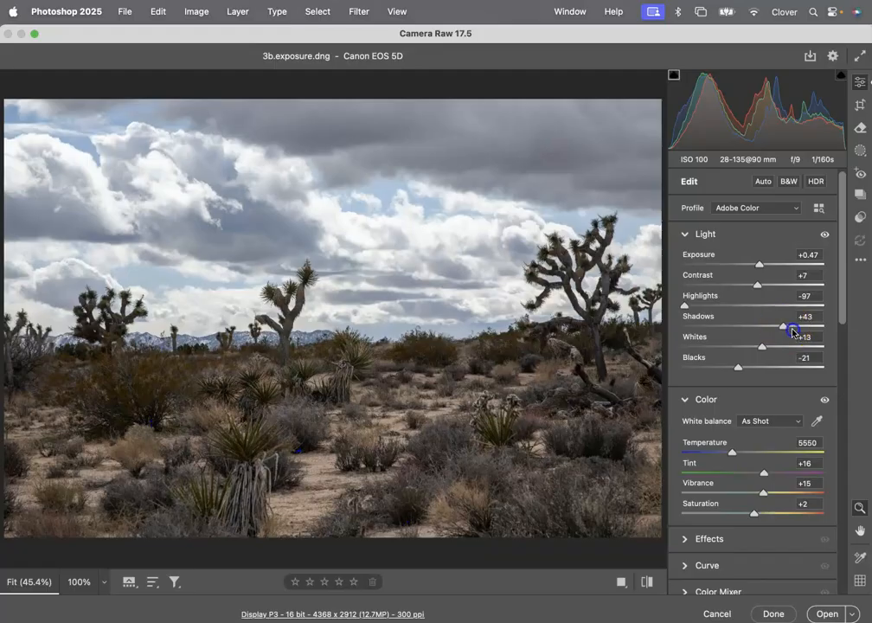
{"action": "left_click_drag", "start_coordinate": [785, 327], "coordinate": [802, 330]}
{"action": "mouse_move", "coordinate": [757, 287]}
{"action": "left_mouse_down"}
{"action": "mouse_move", "coordinate": [742, 286]}
{"action": "mouse_move", "coordinate": [762, 285]}
{"action": "left_mouse_up"}
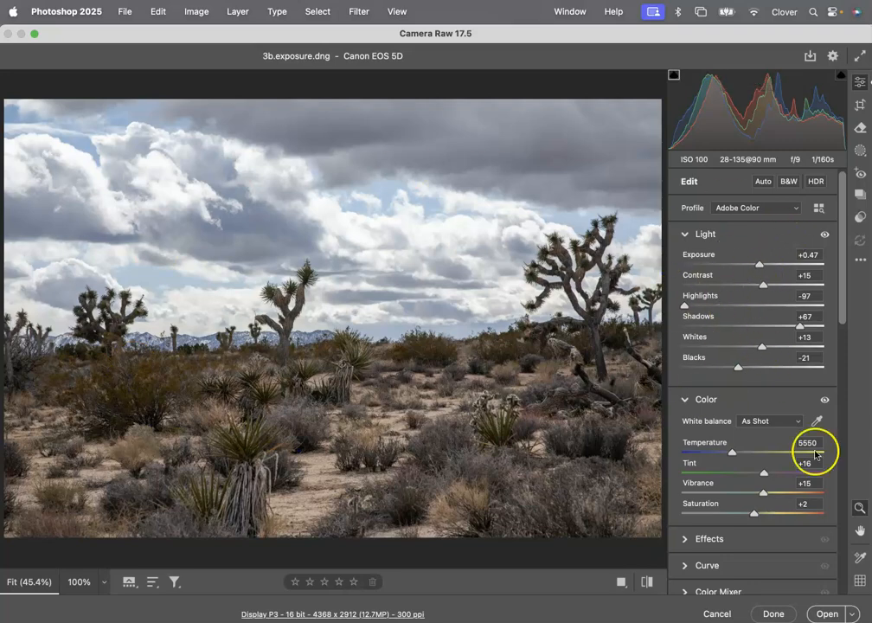
Step: Compare the desert photo with its Light adjustments switched off and on, and save the edits
{"action": "left_click", "coordinate": [824, 235]}
{"action": "left_click", "coordinate": [824, 236]}
{"action": "left_click", "coordinate": [824, 236]}
{"action": "left_click", "coordinate": [825, 235]}
{"action": "left_click", "coordinate": [824, 236]}
{"action": "left_click", "coordinate": [824, 236]}
{"action": "left_click", "coordinate": [824, 236]}
{"action": "left_click", "coordinate": [824, 235]}
{"action": "left_click", "coordinate": [824, 235]}
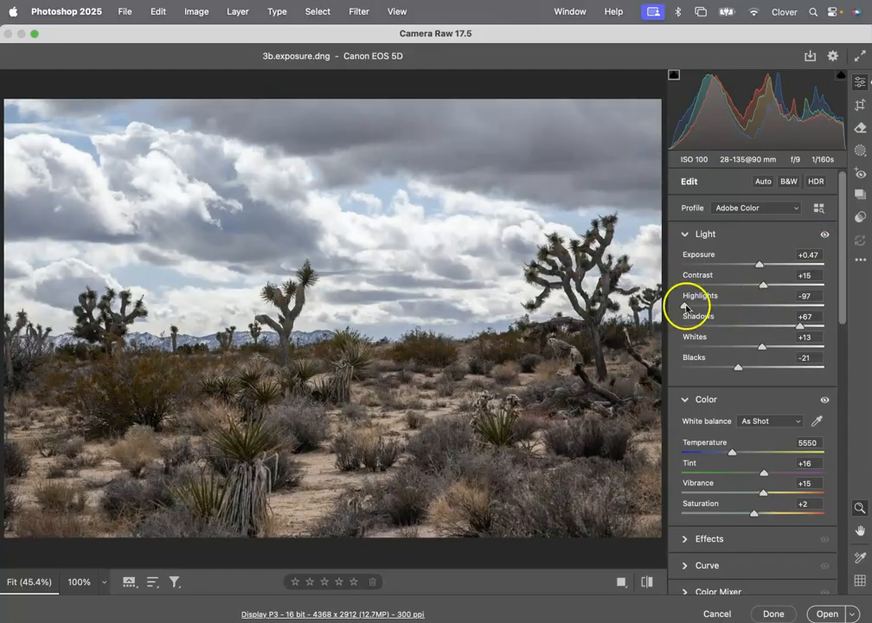
{"action": "left_click", "coordinate": [791, 615]}
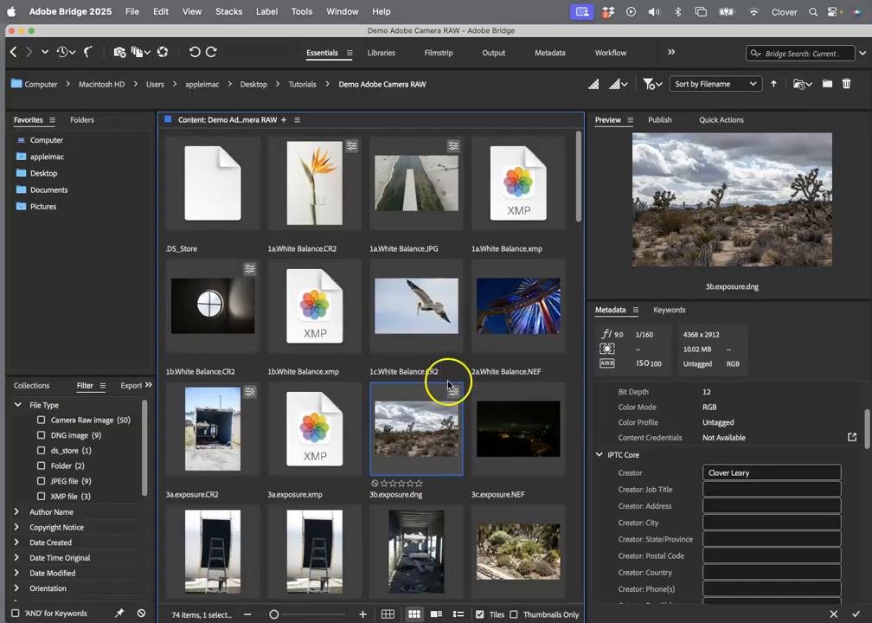
Step: Open 3c.exposure.NEF in Camera Raw, turn off the shadow clipping warning and apply Auto adjustments
{"action": "left_click", "coordinate": [524, 449]}
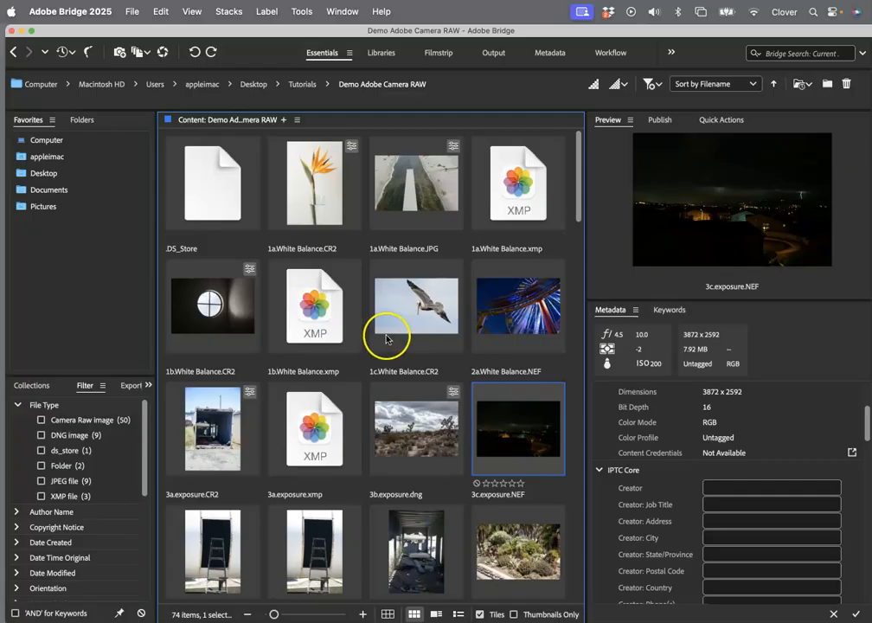
{"action": "left_click", "coordinate": [162, 51]}
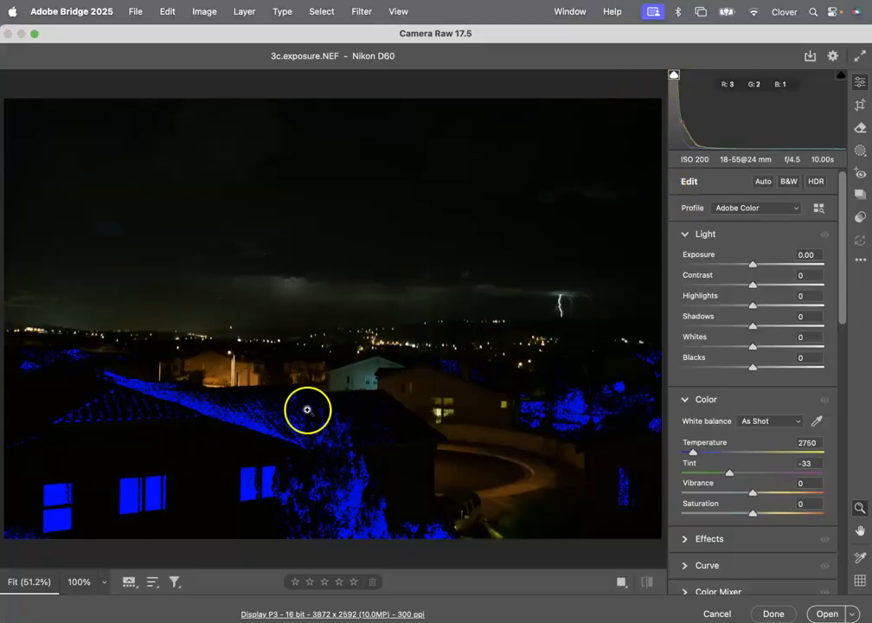
{"action": "left_click", "coordinate": [674, 76]}
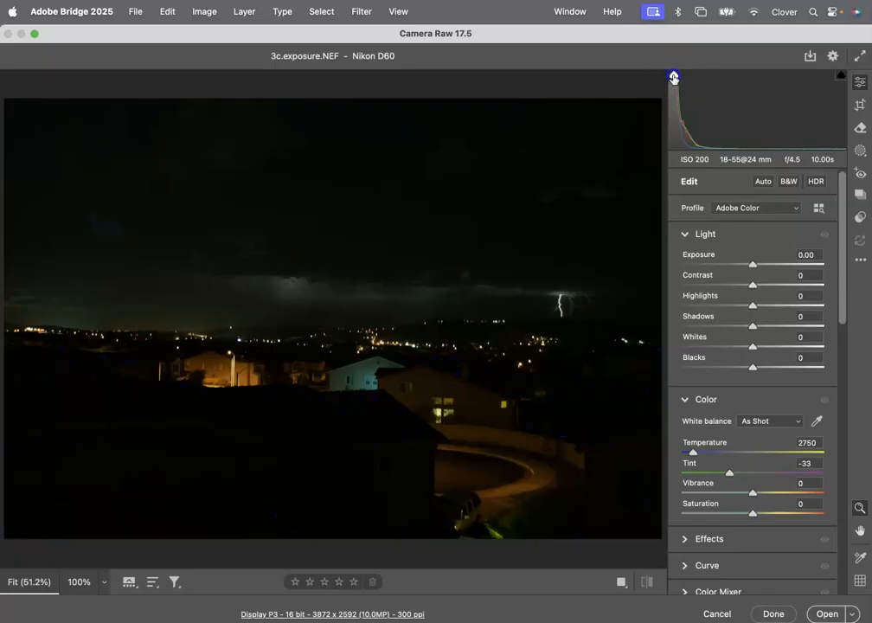
{"action": "left_click", "coordinate": [763, 182]}
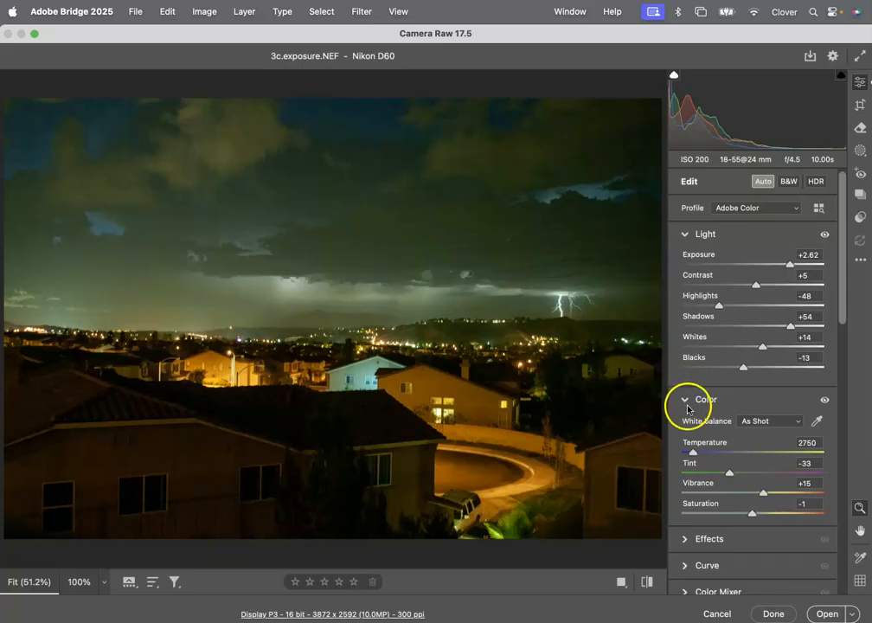
Step: Inspect the night photo's dark rooftops at 100%, switch Auto off and on again, and save the edits
{"action": "scroll", "coordinate": [353, 357], "scroll_direction": "down", "scroll_amount": 3}
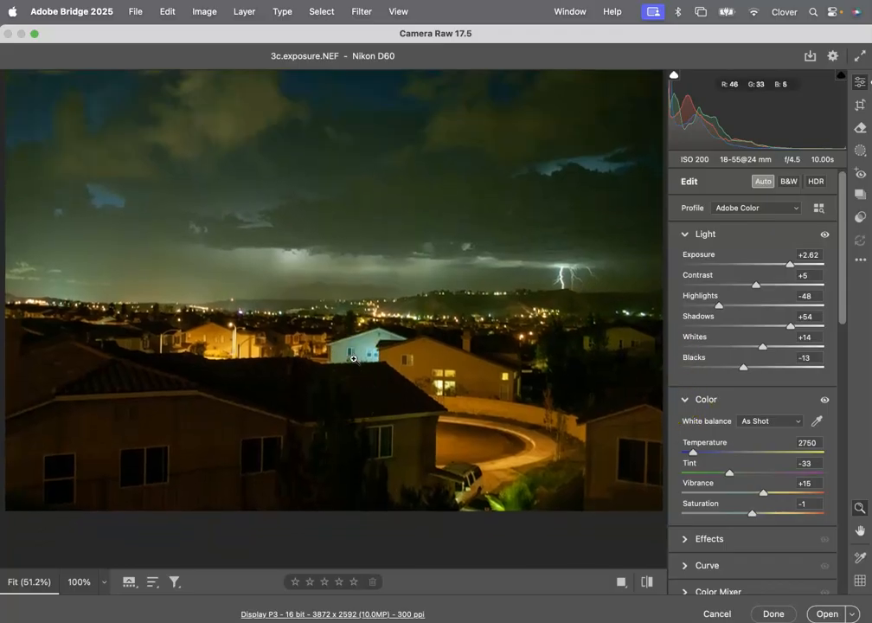
{"action": "scroll", "coordinate": [354, 357], "scroll_direction": "up", "scroll_amount": 5}
{"action": "left_click", "coordinate": [282, 444]}
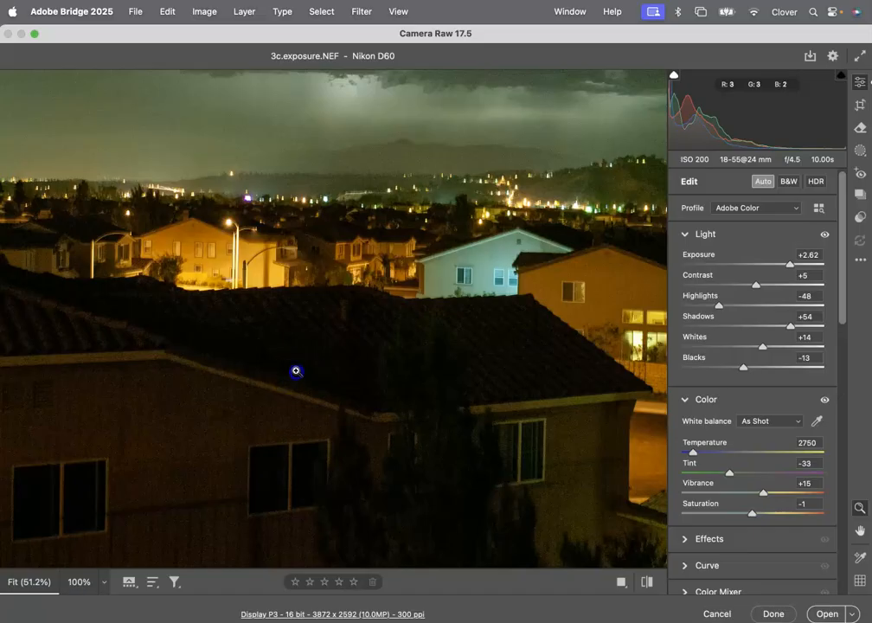
{"action": "left_click", "coordinate": [299, 372]}
{"action": "left_click", "coordinate": [298, 394]}
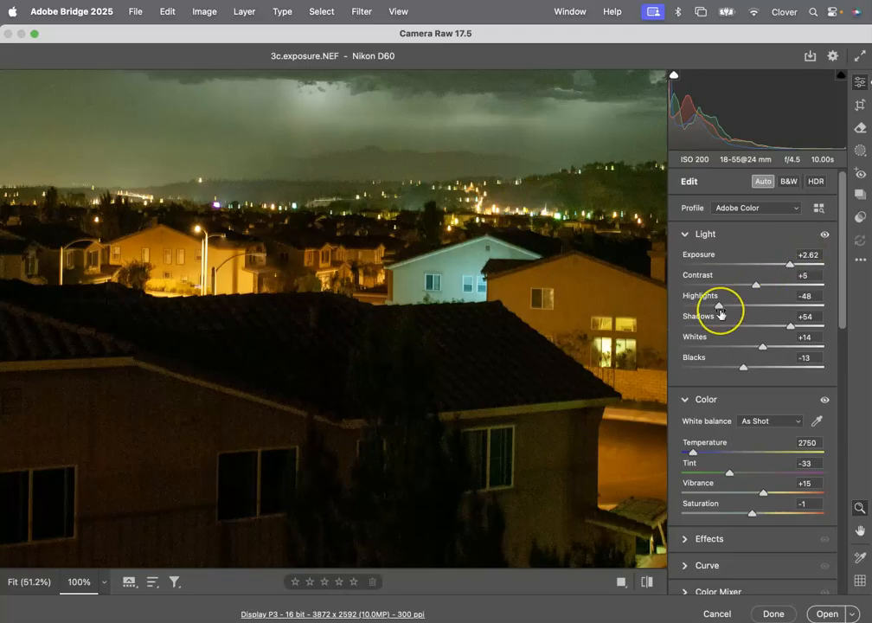
{"action": "left_click", "coordinate": [762, 181]}
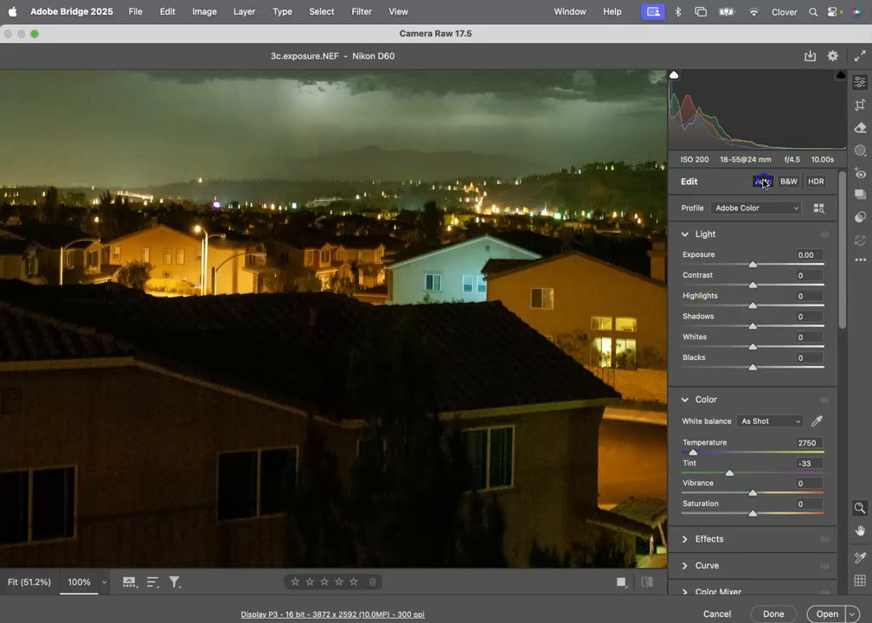
{"action": "left_click", "coordinate": [763, 182]}
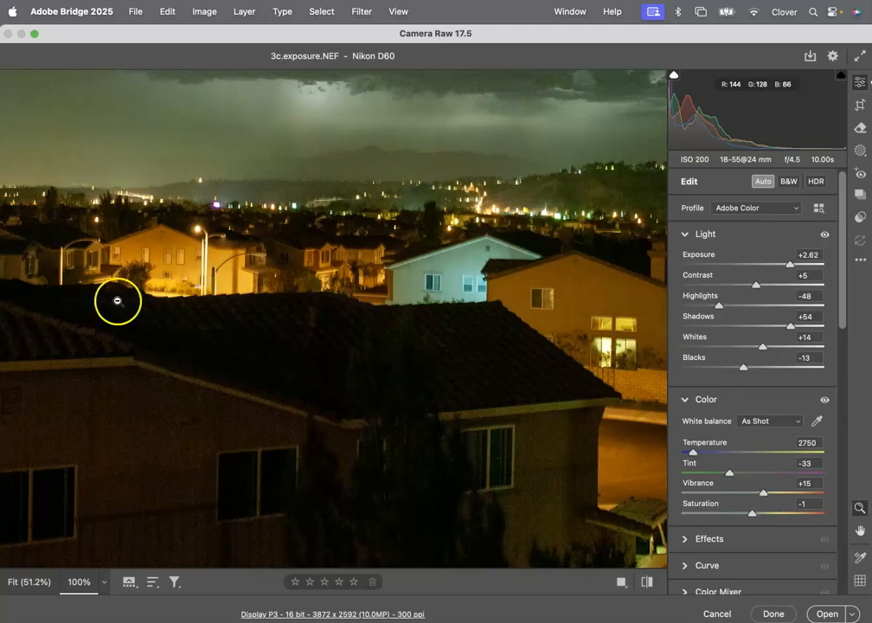
{"action": "left_click", "coordinate": [758, 609]}
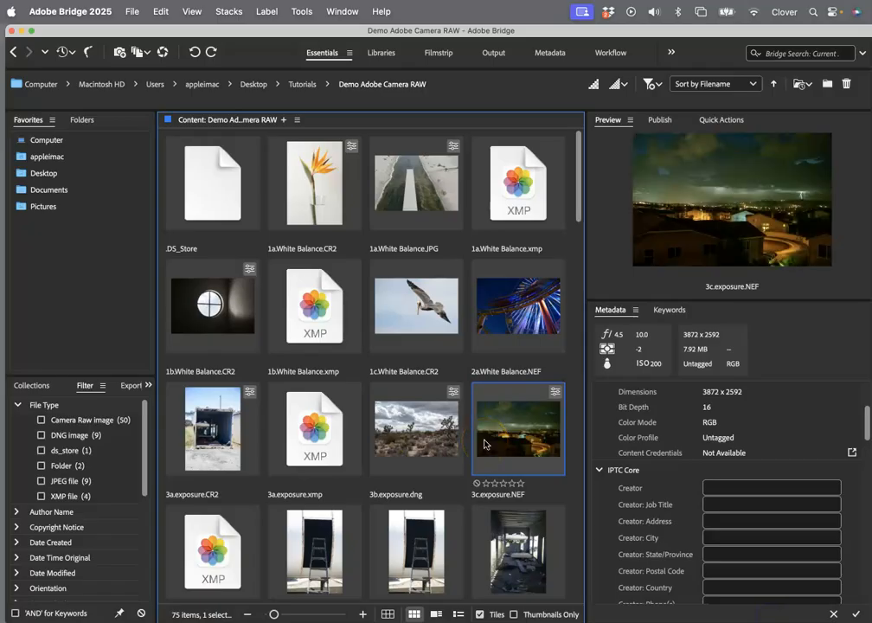
Step: Compare the previews of 4a.recovery-etc.CR2 and 5a.recovery-etc.jpg in Bridge, and open the CR2 file in Camera Raw
{"action": "scroll", "coordinate": [397, 435], "scroll_direction": "down", "scroll_amount": 10}
{"action": "scroll", "coordinate": [397, 435], "scroll_direction": "up", "scroll_amount": 2}
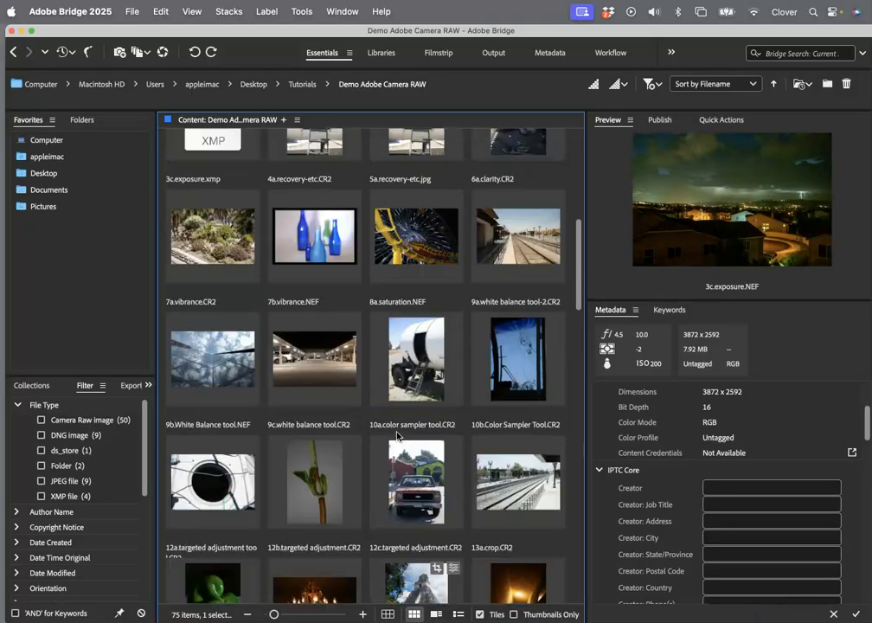
{"action": "scroll", "coordinate": [397, 435], "scroll_direction": "down", "scroll_amount": 2}
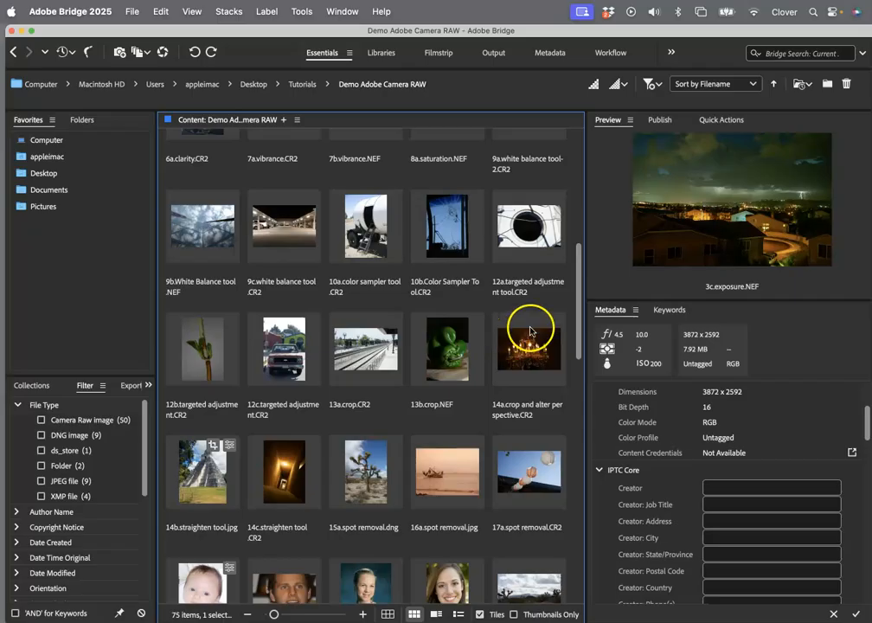
{"action": "left_click_drag", "start_coordinate": [582, 320], "coordinate": [574, 246]}
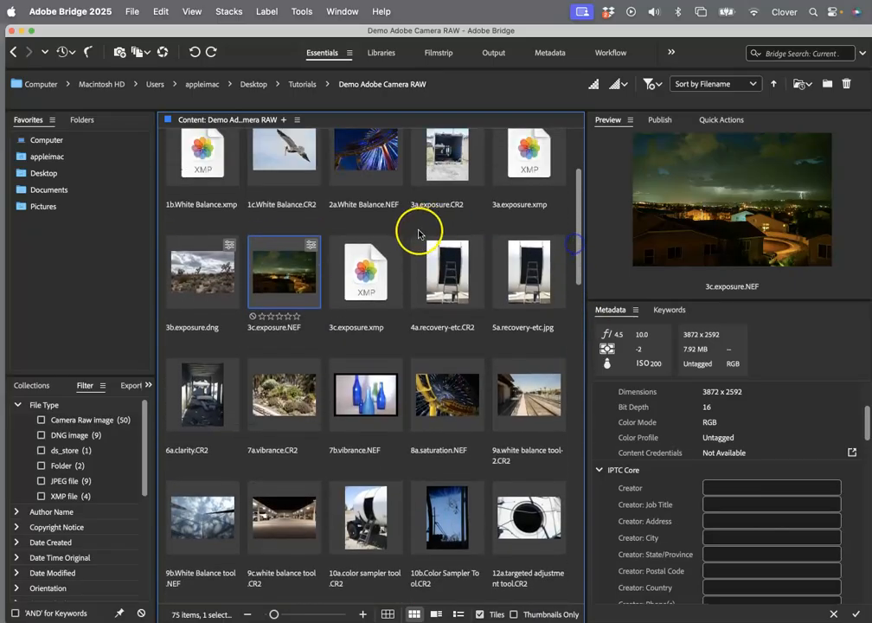
{"action": "left_click", "coordinate": [437, 278]}
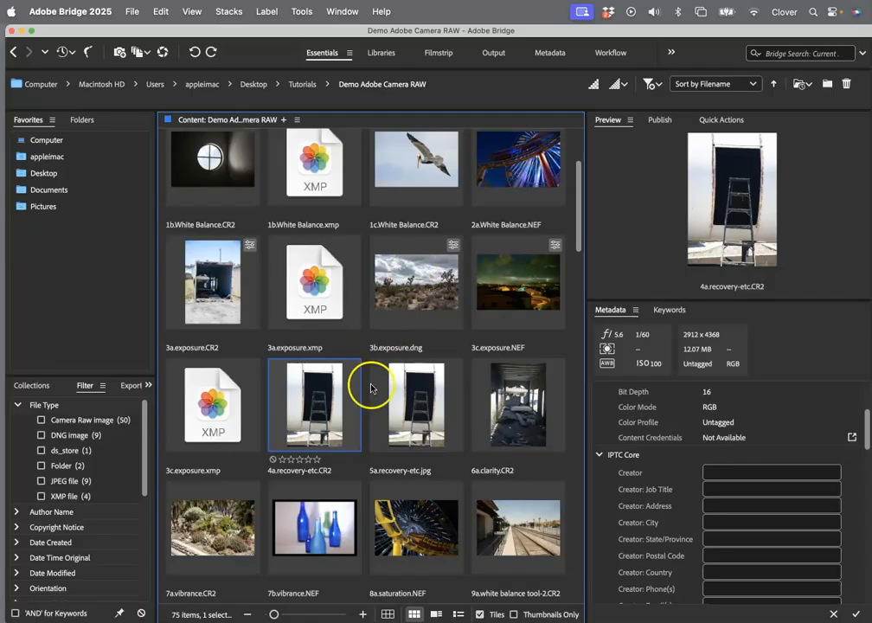
{"action": "left_click", "coordinate": [415, 425]}
{"action": "left_click", "coordinate": [323, 428]}
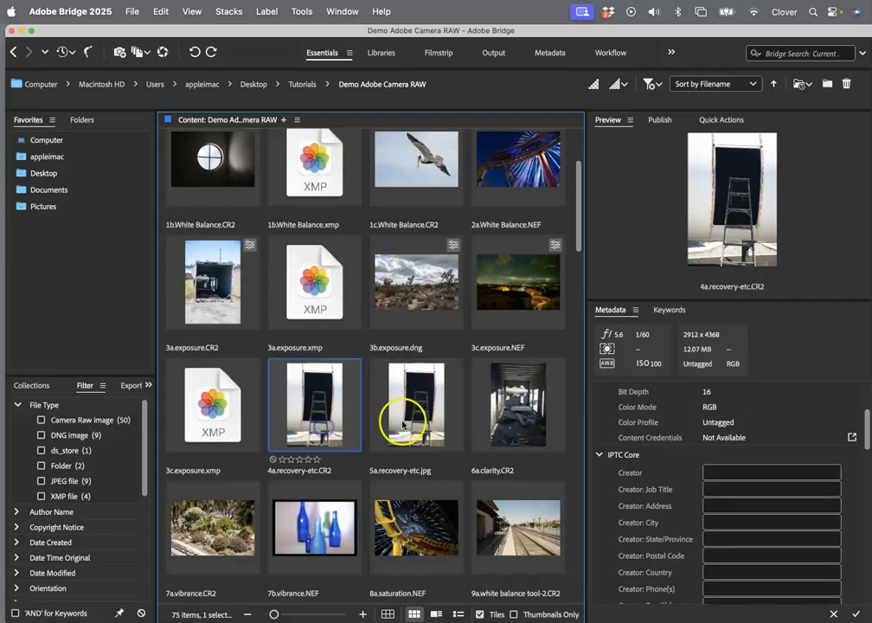
{"action": "left_click", "coordinate": [414, 425]}
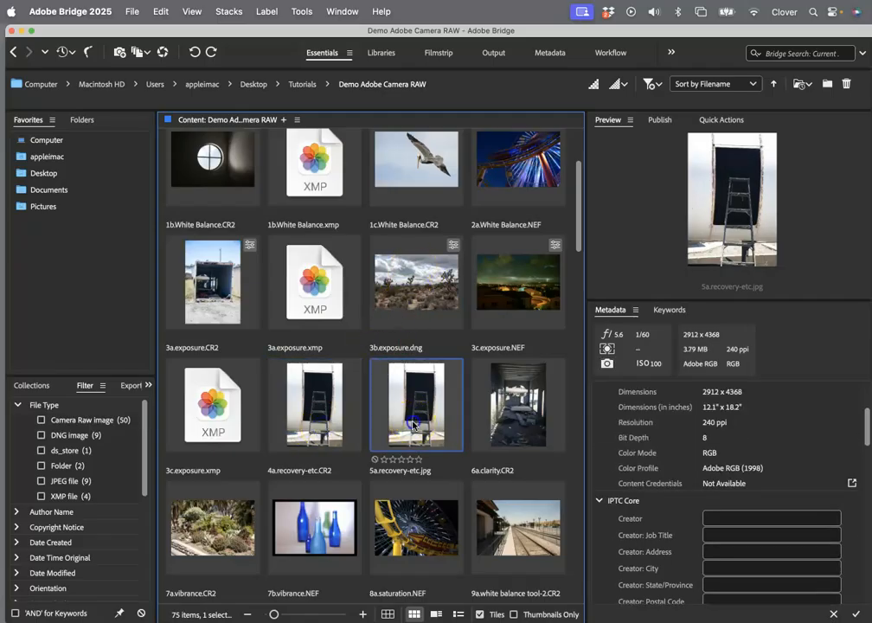
{"action": "left_click", "coordinate": [321, 426]}
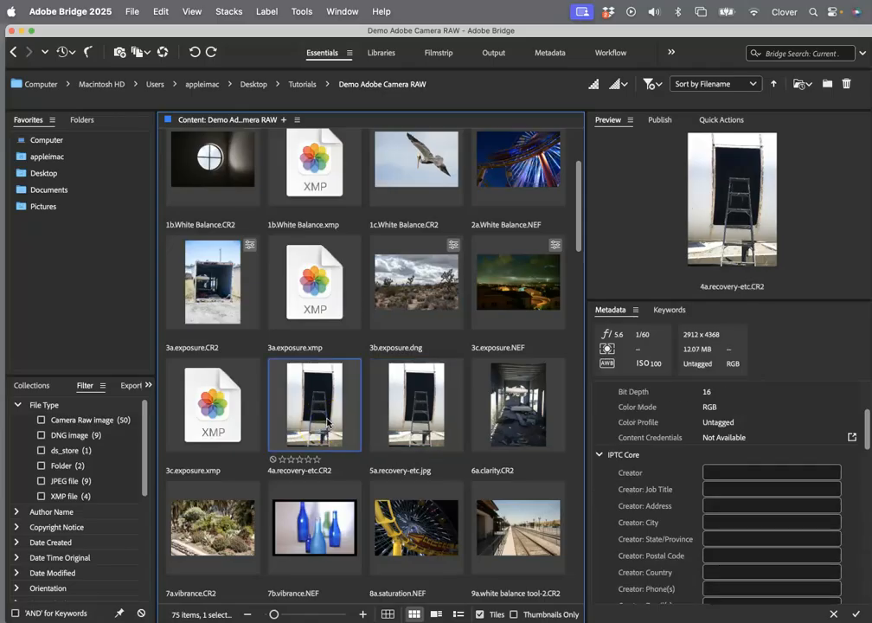
{"action": "left_click", "coordinate": [163, 53]}
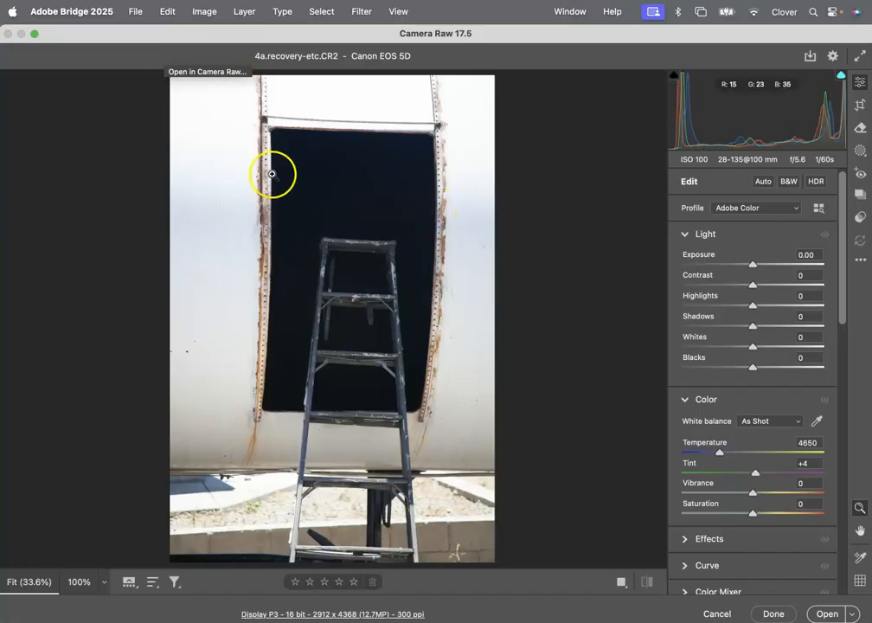
Step: Apply Auto adjustments to the raw ladder photo, switching them off and on to compare
{"action": "left_click", "coordinate": [763, 182]}
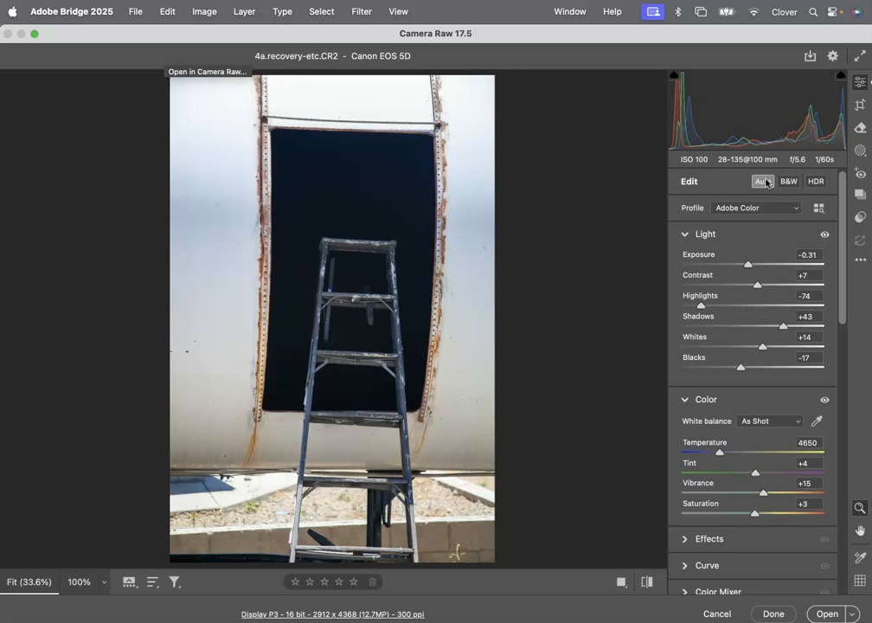
{"action": "left_click", "coordinate": [764, 182]}
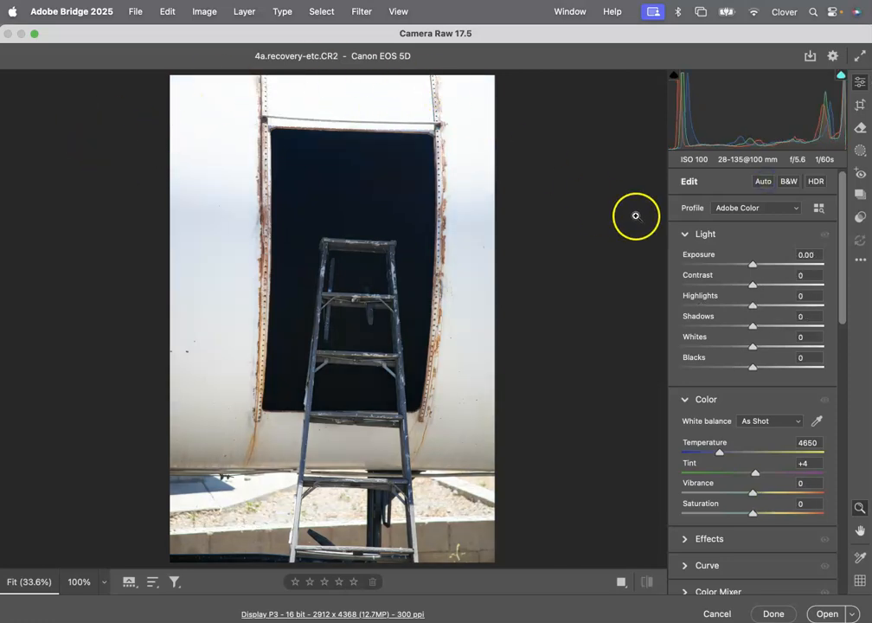
{"action": "left_click", "coordinate": [762, 183]}
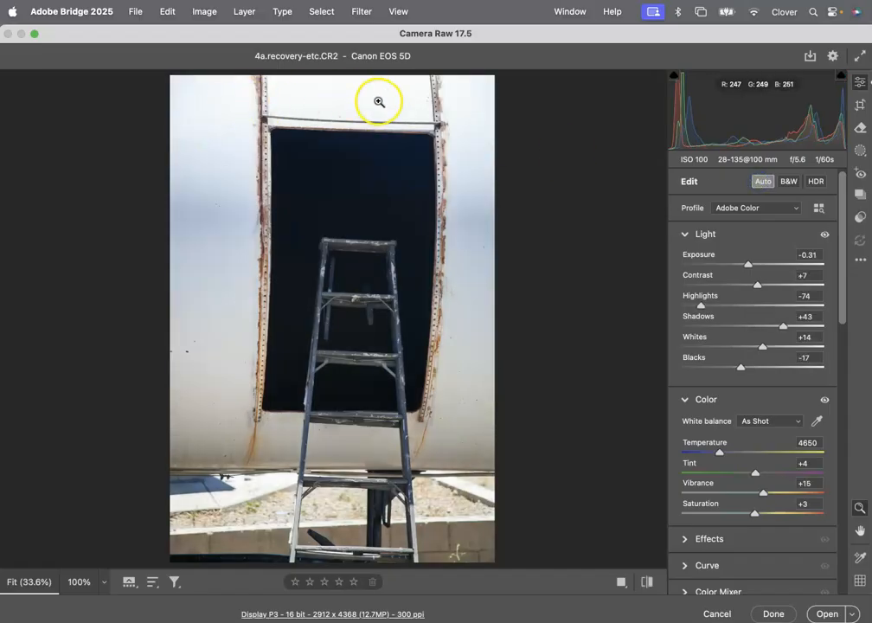
Step: Set the raw ladder photo's highlights to -100, check the bright metal above the opening at 100%, and save the edits
{"action": "left_click_drag", "start_coordinate": [701, 306], "coordinate": [648, 311]}
{"action": "left_click", "coordinate": [337, 101]}
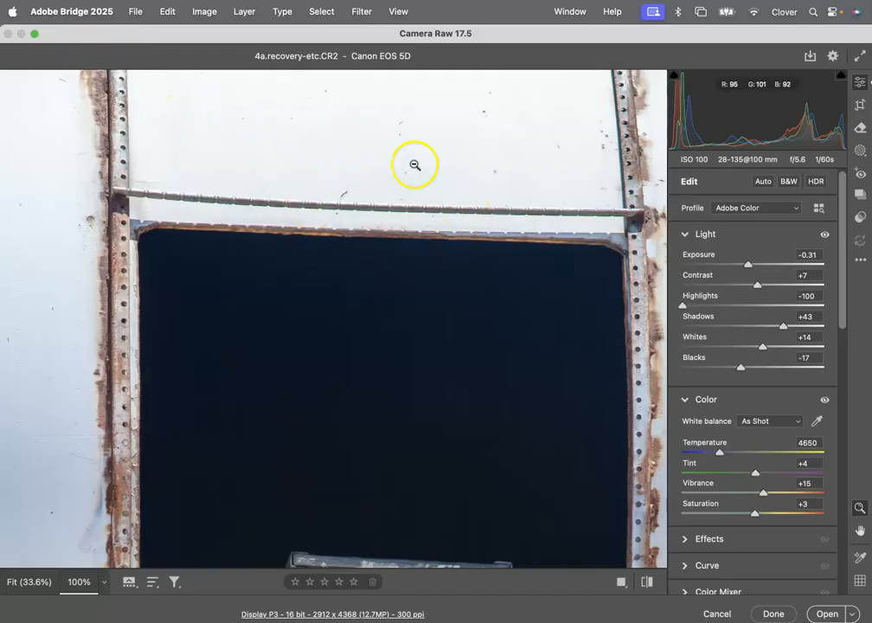
{"action": "left_click", "coordinate": [481, 205], "text": "alt"}
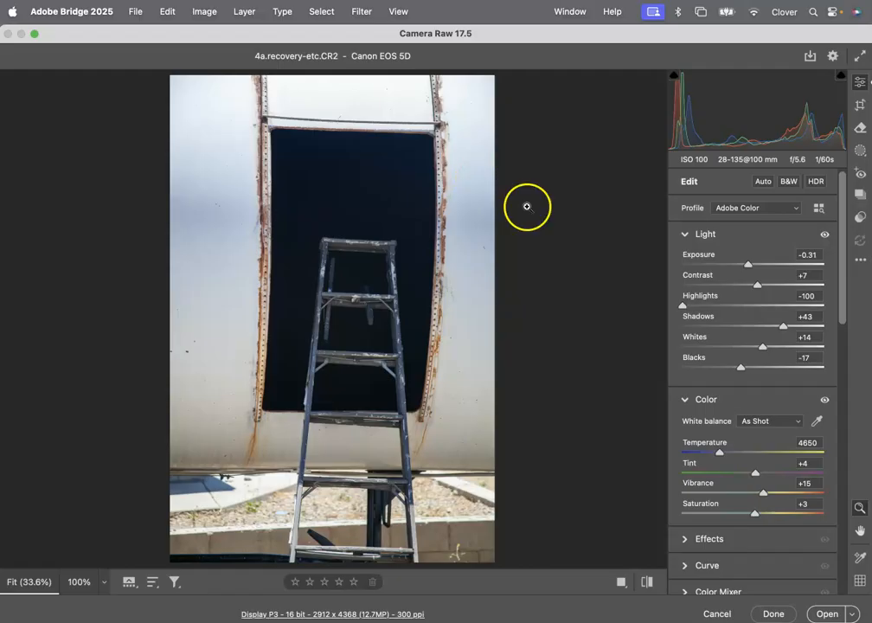
{"action": "left_click", "coordinate": [775, 613]}
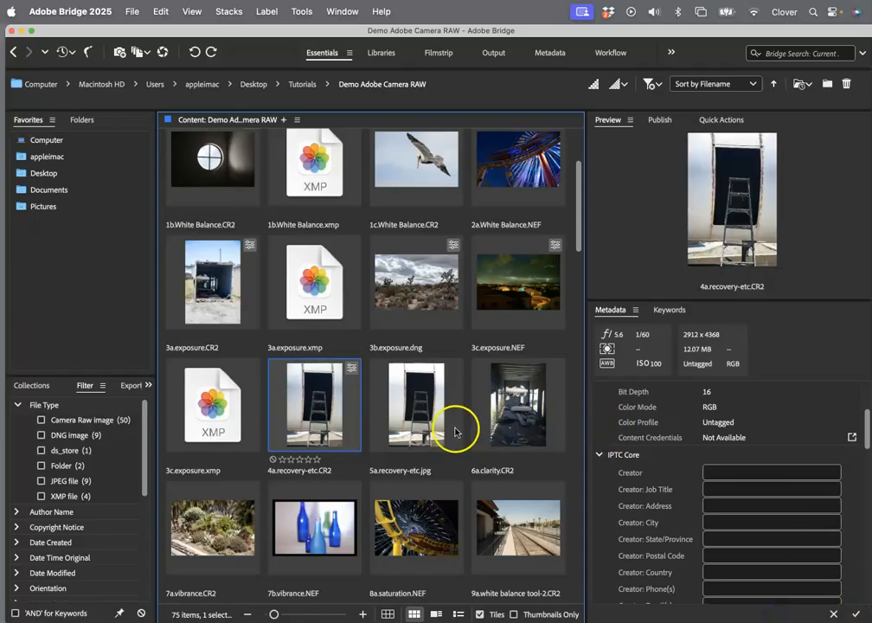
Step: Open 5a.recovery-etc.jpg in Camera Raw and apply Auto adjustments
{"action": "left_click", "coordinate": [396, 434]}
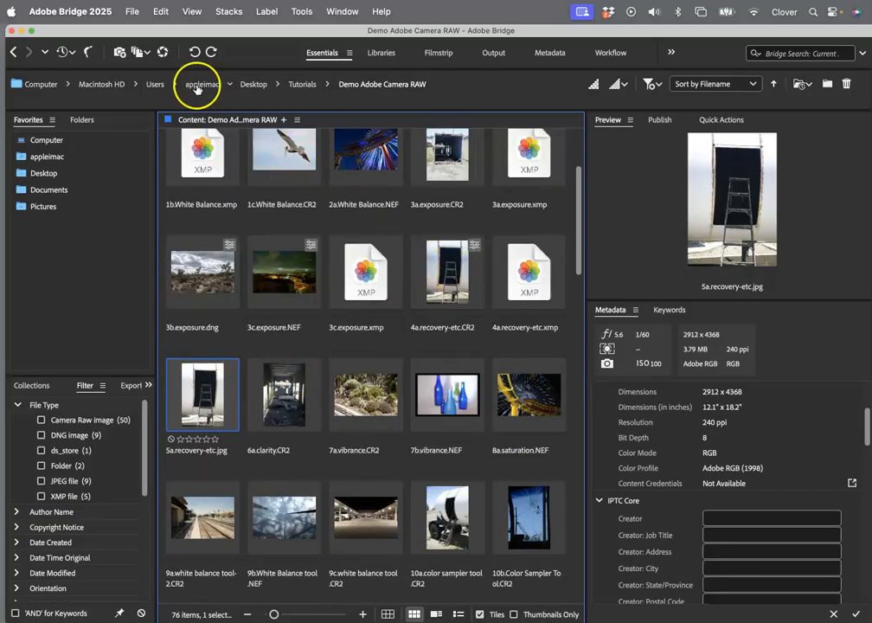
{"action": "left_click", "coordinate": [163, 51]}
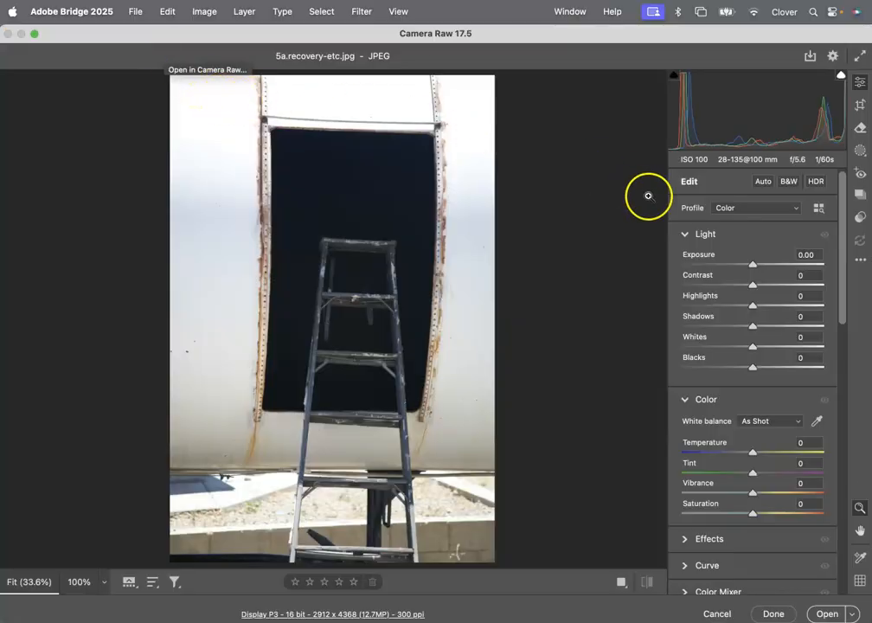
{"action": "left_click", "coordinate": [760, 181]}
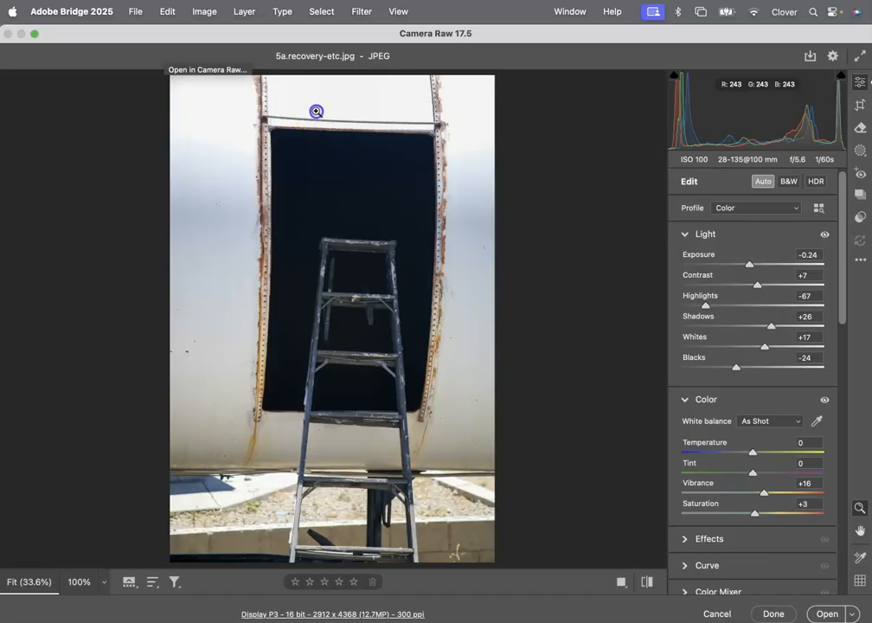
Step: Set the JPEG ladder photo's highlights to -100 and examine the bright metal around the opening at 100% zoom
{"action": "left_click", "coordinate": [315, 111]}
{"action": "left_click_drag", "start_coordinate": [703, 305], "coordinate": [682, 304]}
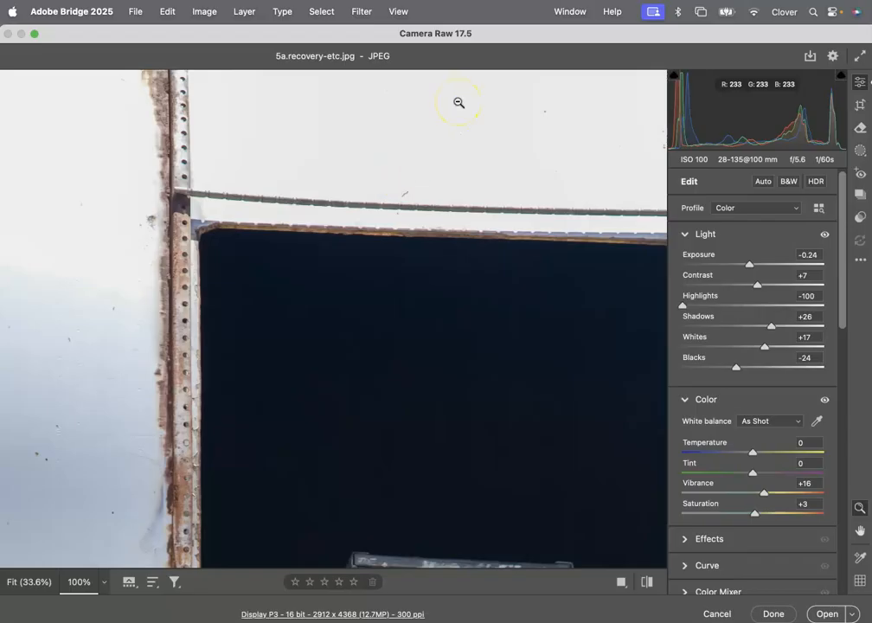
{"action": "left_click", "coordinate": [65, 287]}
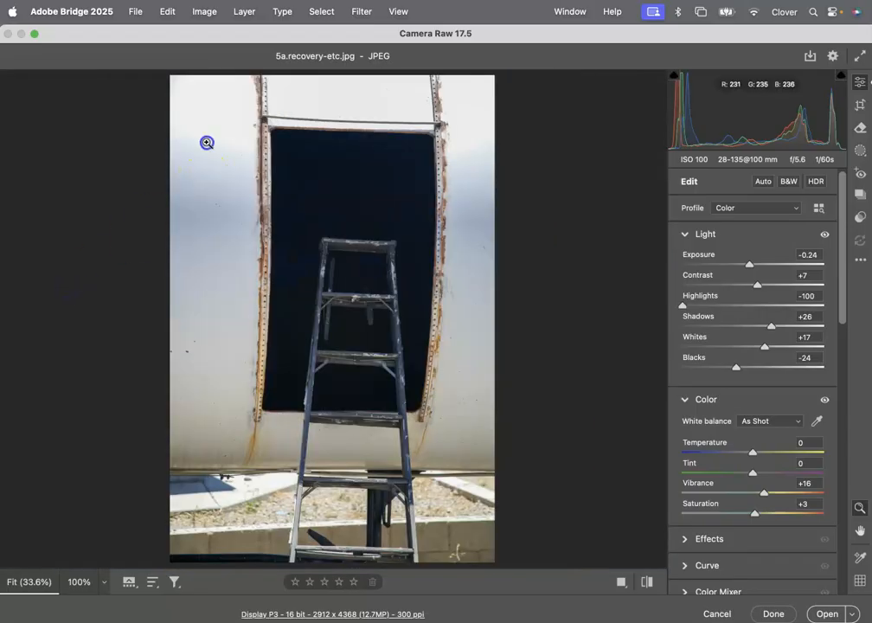
{"action": "left_click_drag", "start_coordinate": [206, 143], "coordinate": [102, 260]}
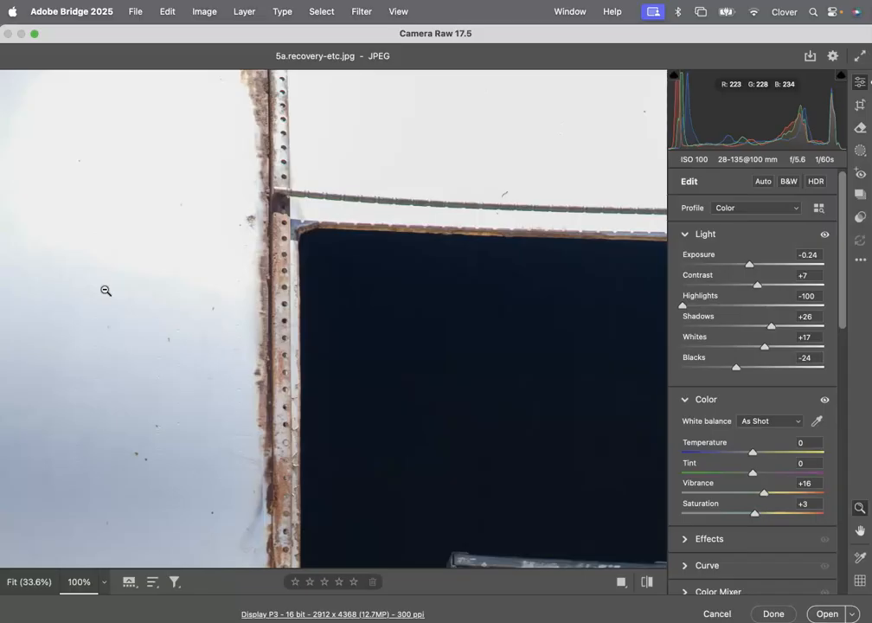
{"action": "left_click", "coordinate": [175, 136], "text": "alt"}
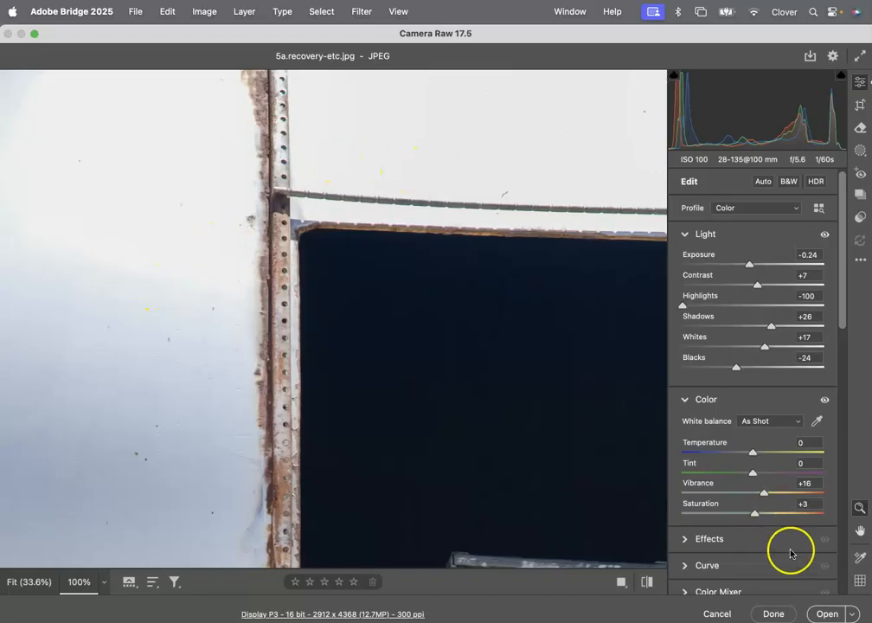
Step: Discard the JPEG ladder photo's edits and open 6a.clarity.CR2 in Camera Raw
{"action": "left_click", "coordinate": [737, 614]}
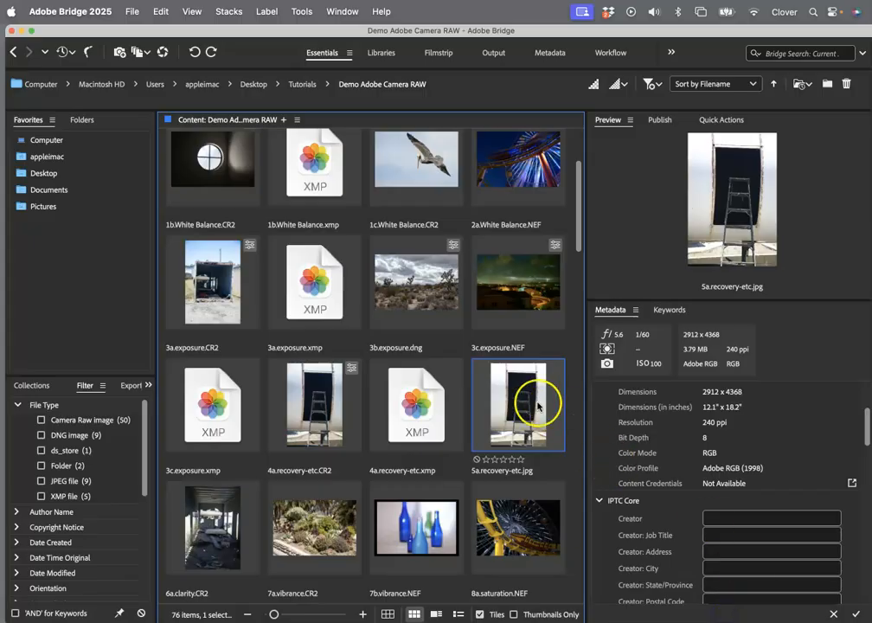
{"action": "left_click_drag", "start_coordinate": [580, 234], "coordinate": [575, 283]}
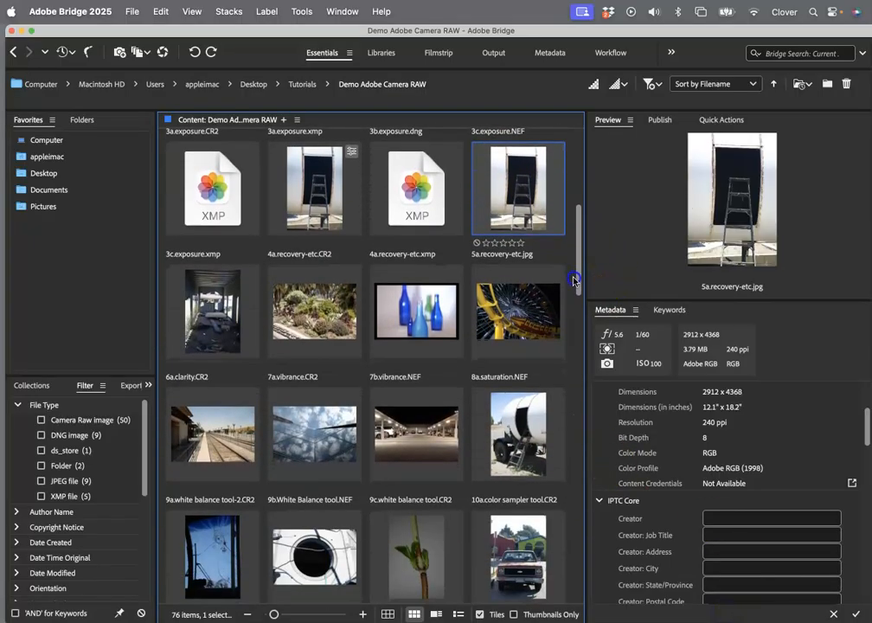
{"action": "left_click", "coordinate": [211, 309]}
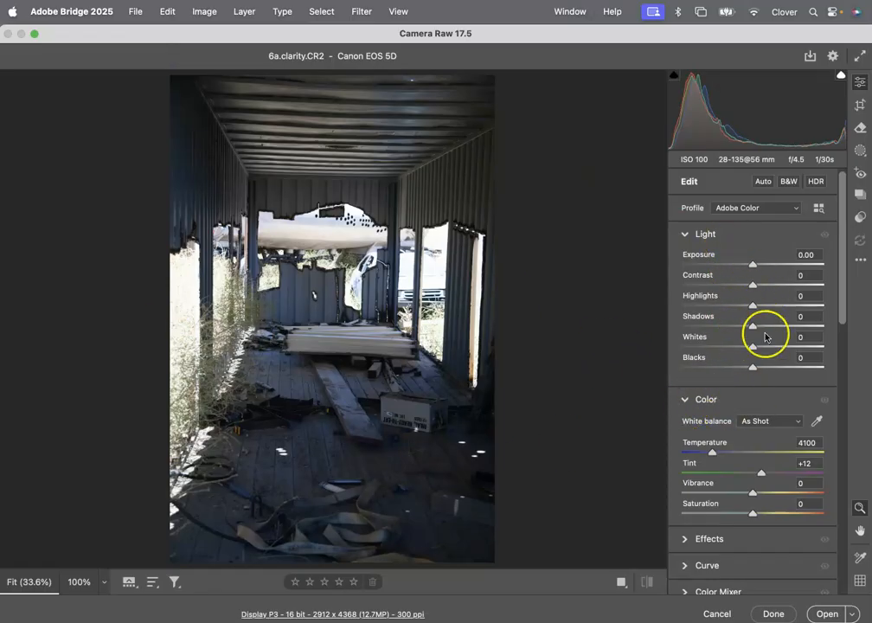
Step: Apply Auto adjustments to the container photo, and raise its sharpening to 62 at 100% zoom
{"action": "left_click", "coordinate": [762, 182]}
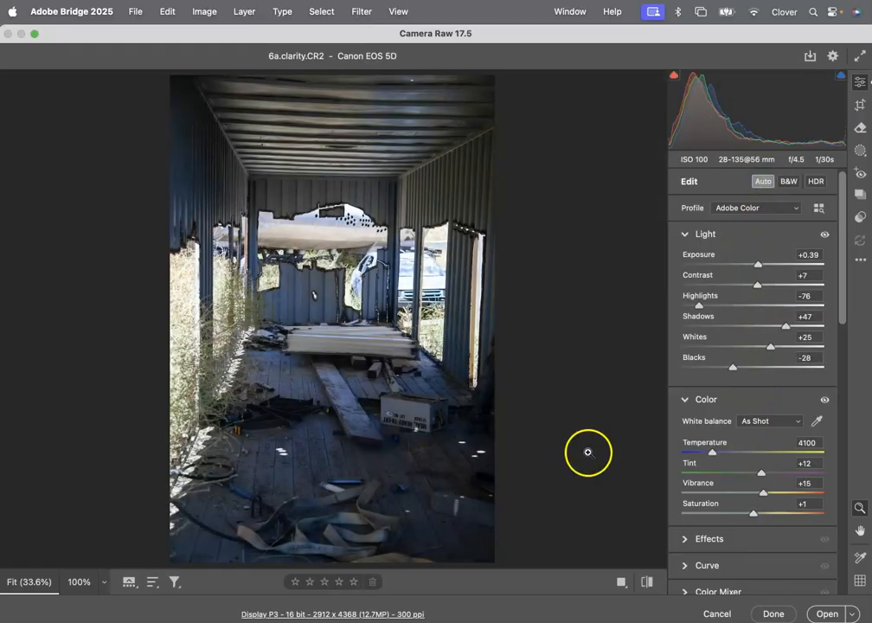
{"action": "left_click_drag", "start_coordinate": [841, 313], "coordinate": [844, 386]}
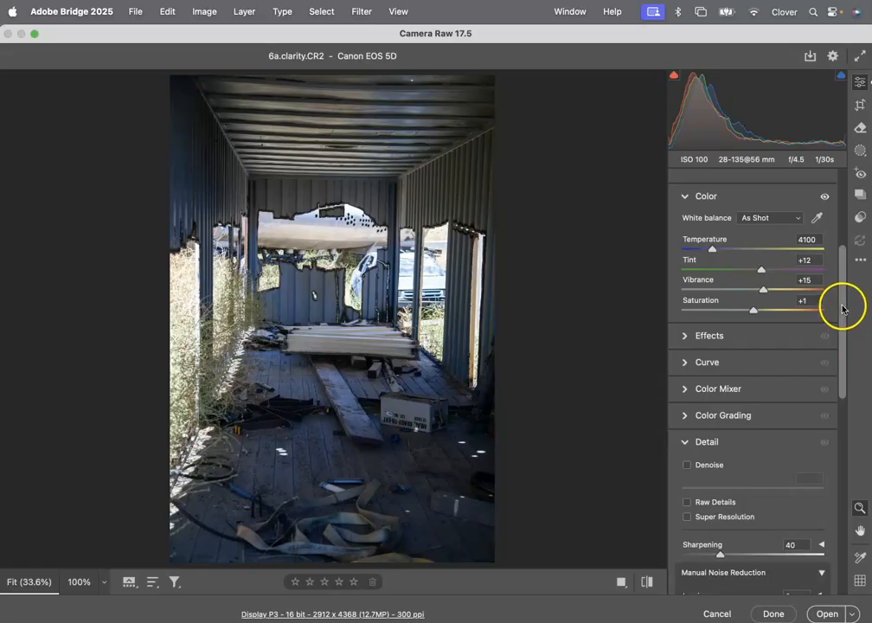
{"action": "left_click_drag", "start_coordinate": [842, 301], "coordinate": [837, 375]}
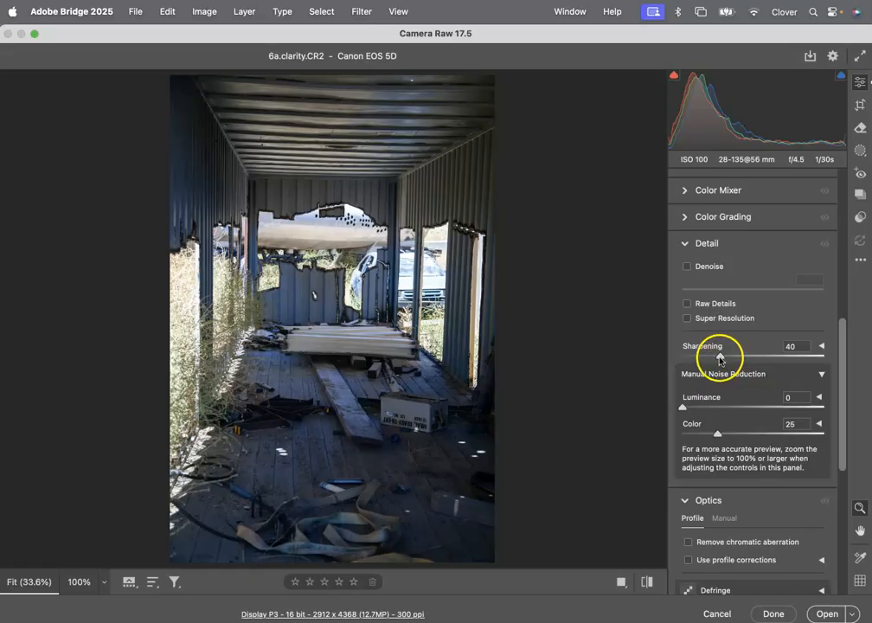
{"action": "left_click", "coordinate": [292, 243]}
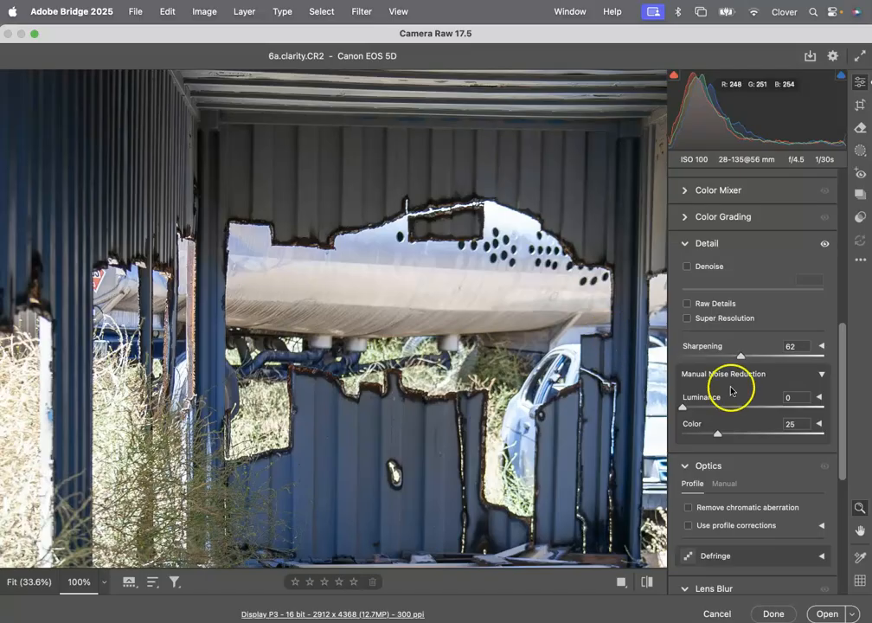
Step: Sample the fringe along the torn metal edge with Defringe and enable chromatic aberration removal
{"action": "left_click_drag", "start_coordinate": [841, 433], "coordinate": [838, 500]}
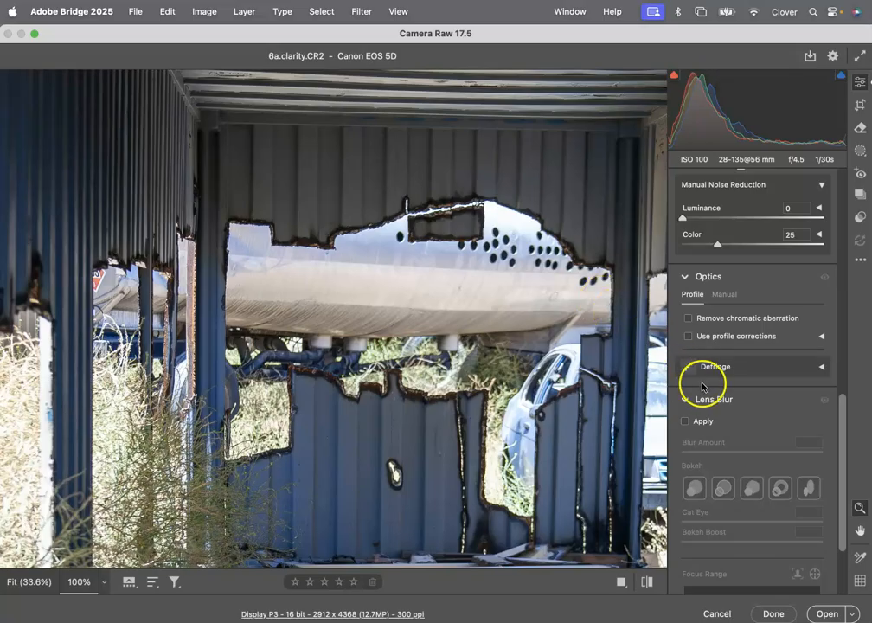
{"action": "left_click", "coordinate": [803, 369]}
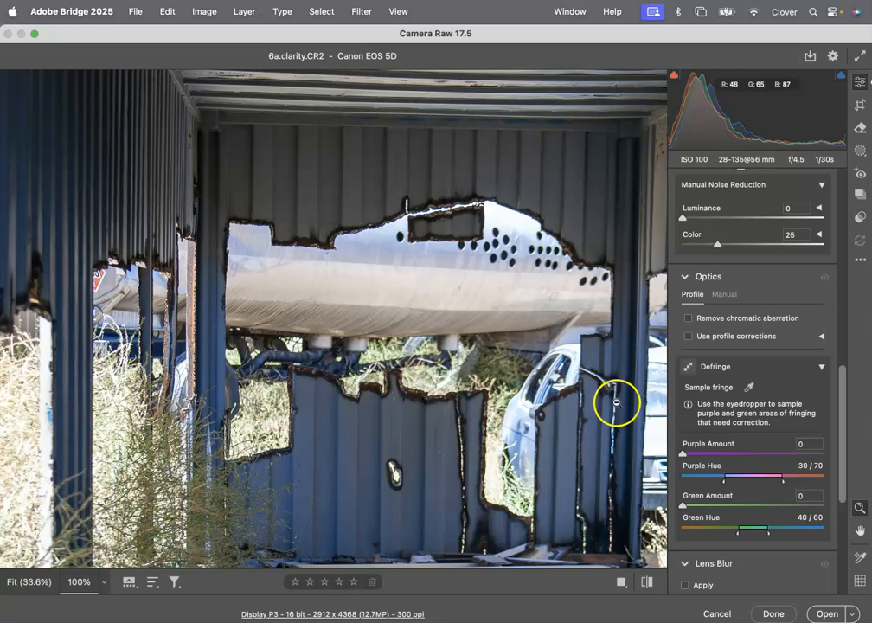
{"action": "left_click", "coordinate": [749, 387]}
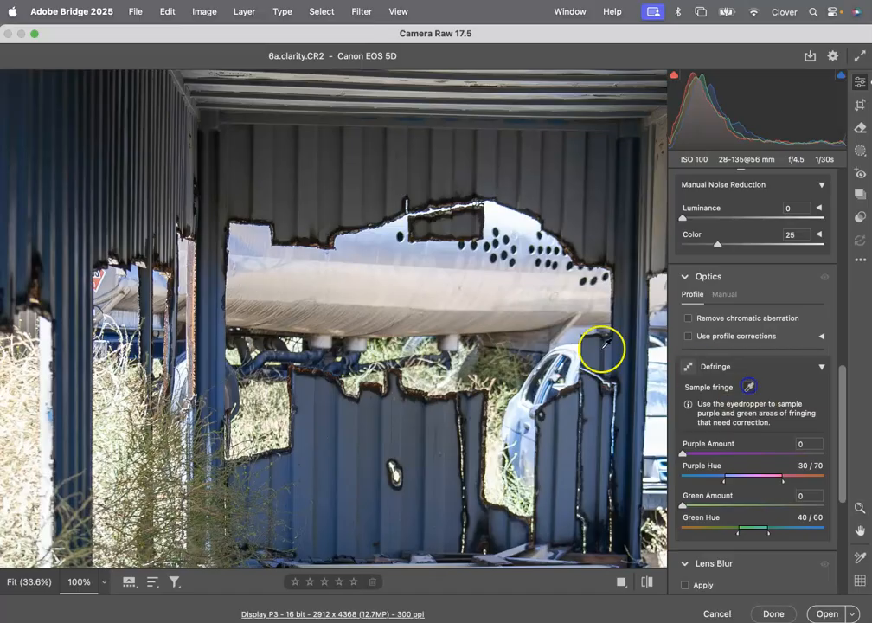
{"action": "left_click", "coordinate": [302, 248]}
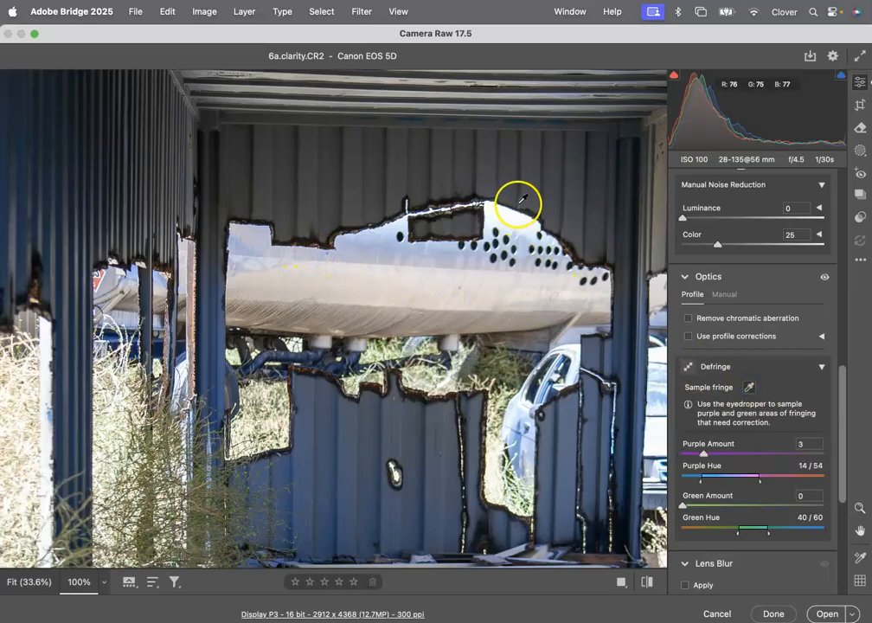
{"action": "left_click", "coordinate": [689, 317]}
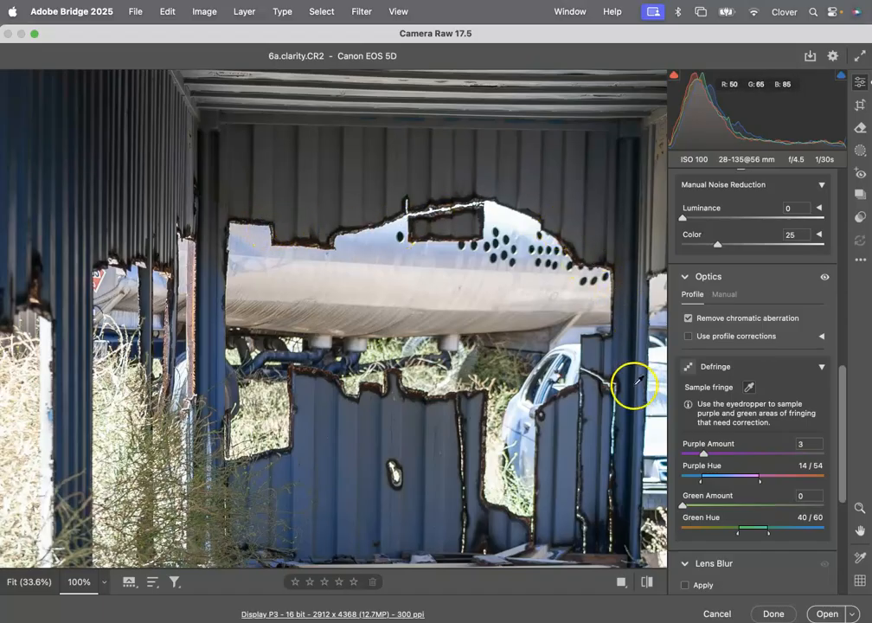
Step: Try the container photo's clarity at -67 and at +50
{"action": "left_click_drag", "start_coordinate": [840, 393], "coordinate": [809, 287]}
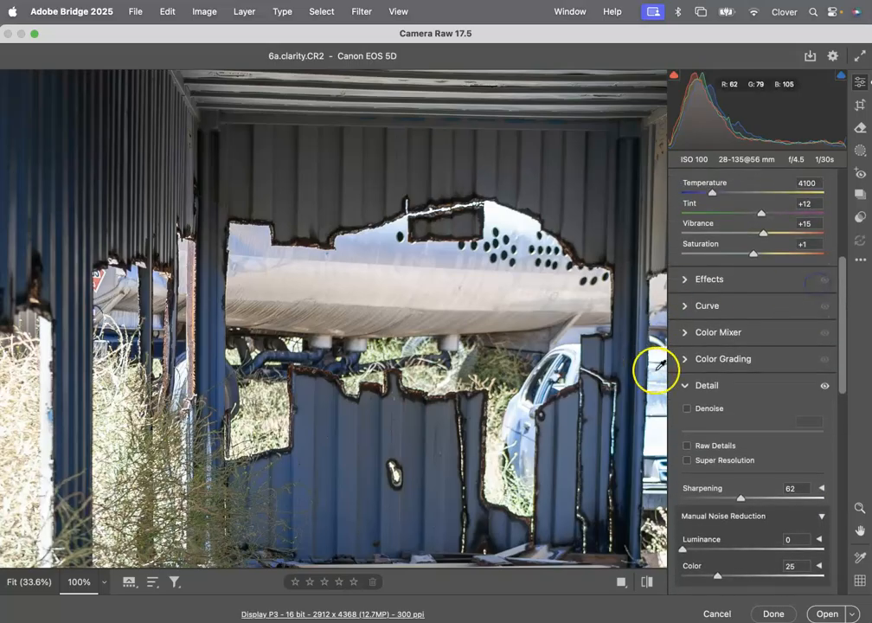
{"action": "left_click", "coordinate": [685, 279]}
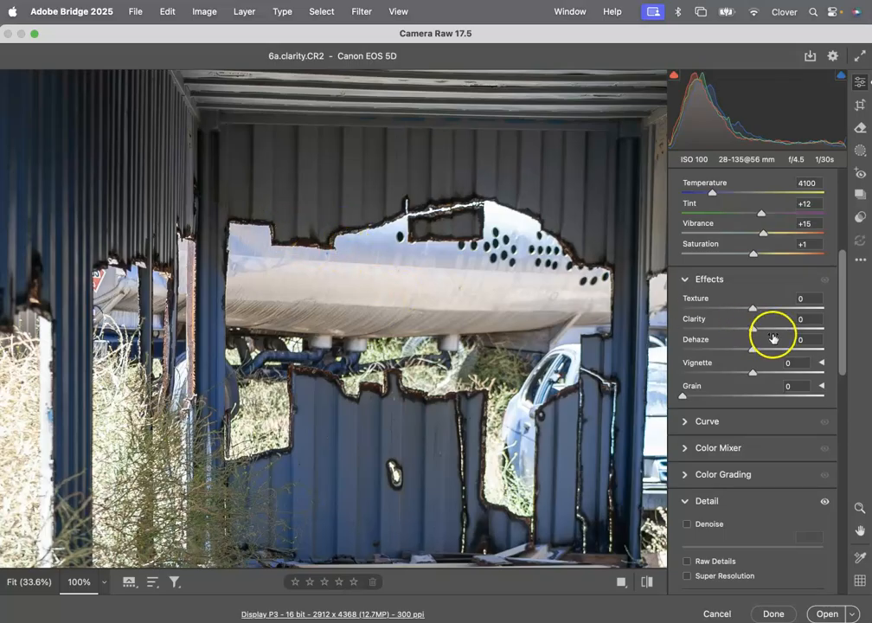
{"action": "left_click_drag", "start_coordinate": [737, 332], "coordinate": [705, 332]}
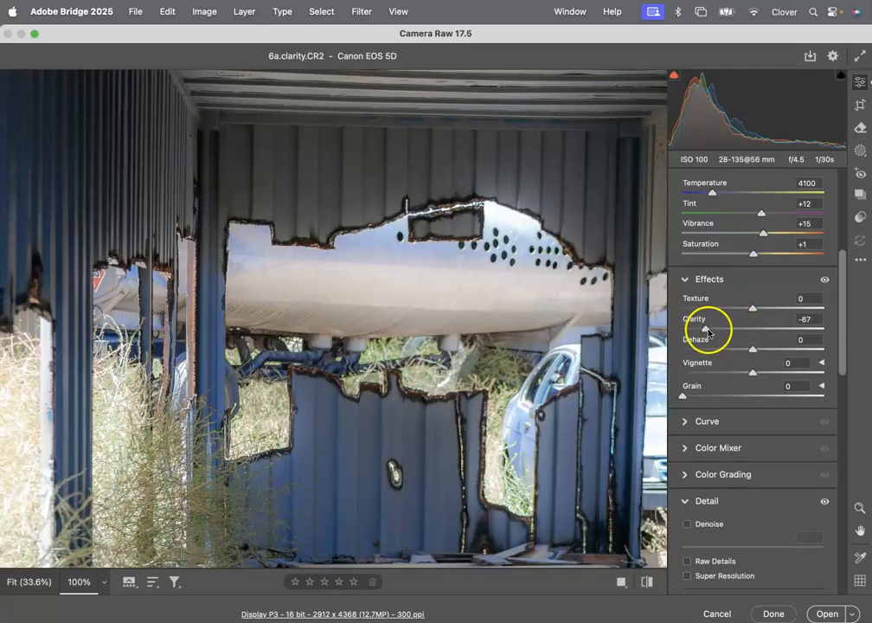
{"action": "left_click_drag", "start_coordinate": [788, 330], "coordinate": [788, 331]}
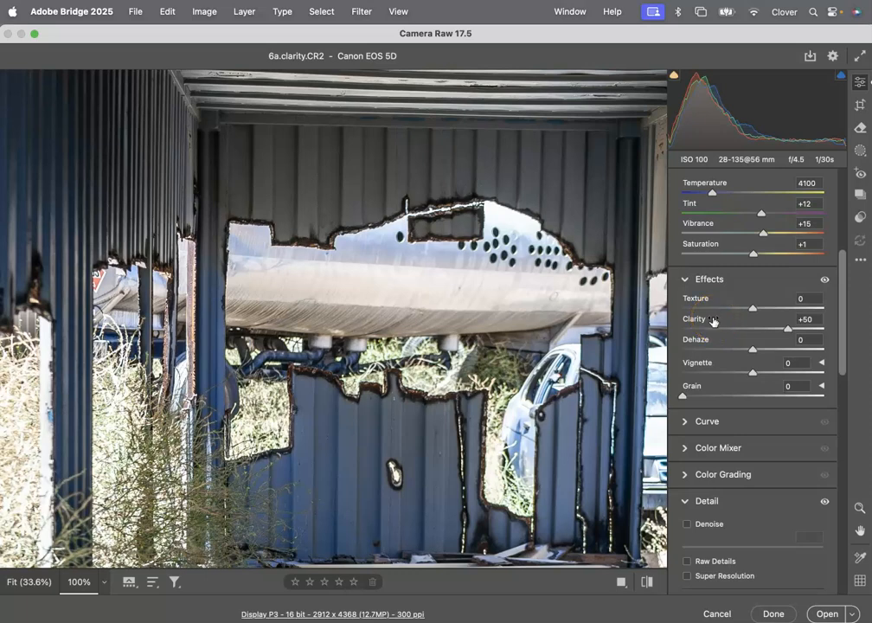
Step: Reduce the container photo's clarity to +6 and discard all of its edits
{"action": "scroll", "coordinate": [706, 319], "scroll_direction": "up", "scroll_amount": 5}
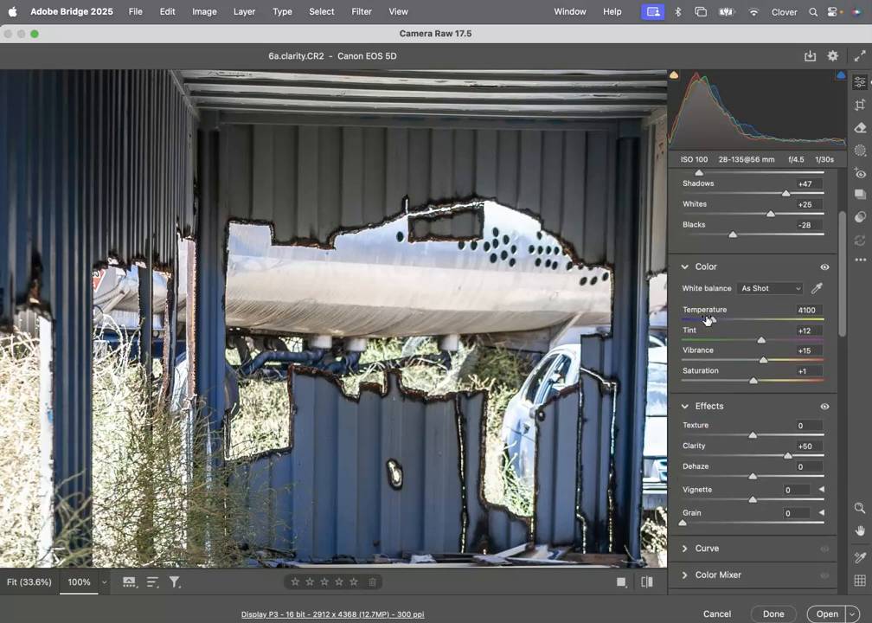
{"action": "scroll", "coordinate": [706, 319], "scroll_direction": "up", "scroll_amount": 5}
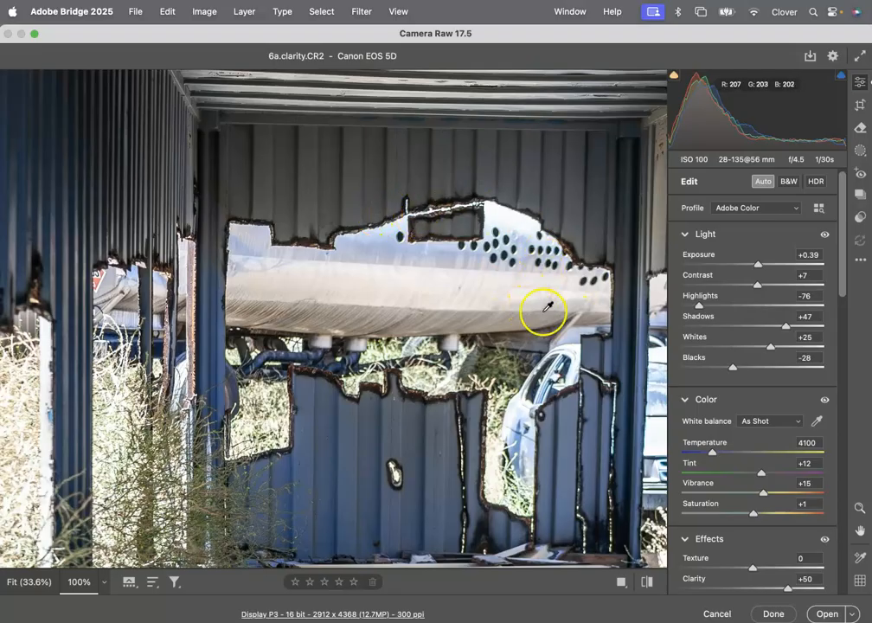
{"action": "scroll", "coordinate": [740, 401], "scroll_direction": "down", "scroll_amount": 9}
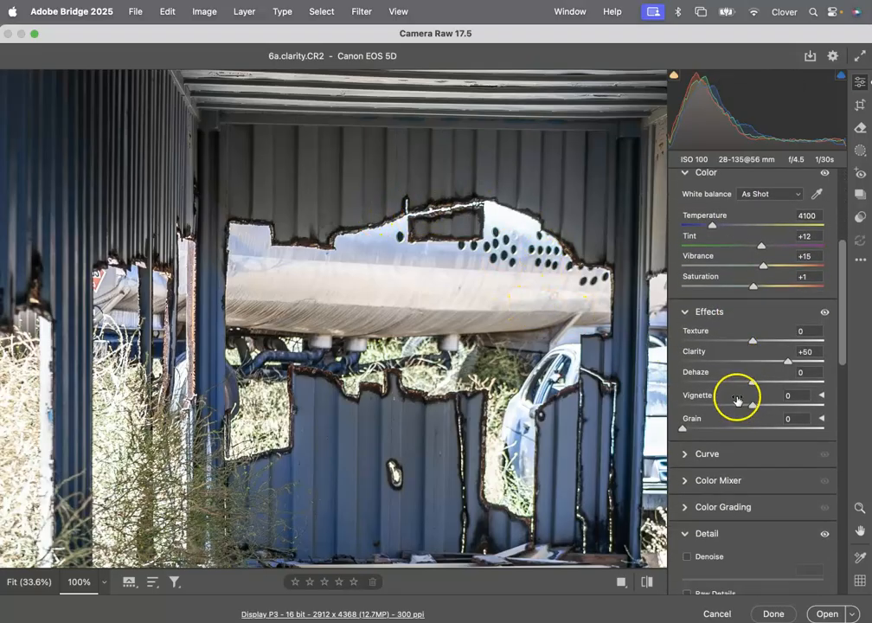
{"action": "left_click", "coordinate": [754, 364]}
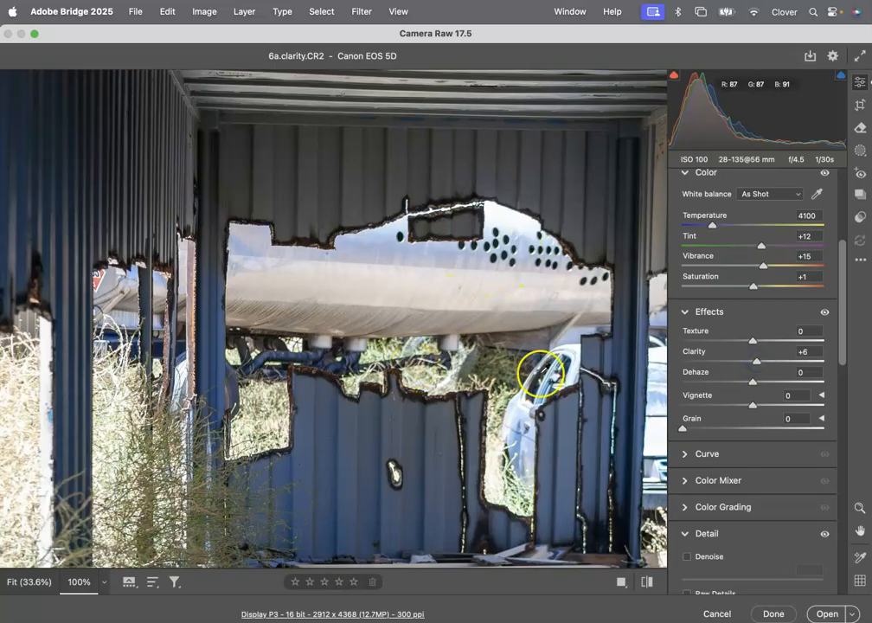
{"action": "left_click", "coordinate": [717, 613]}
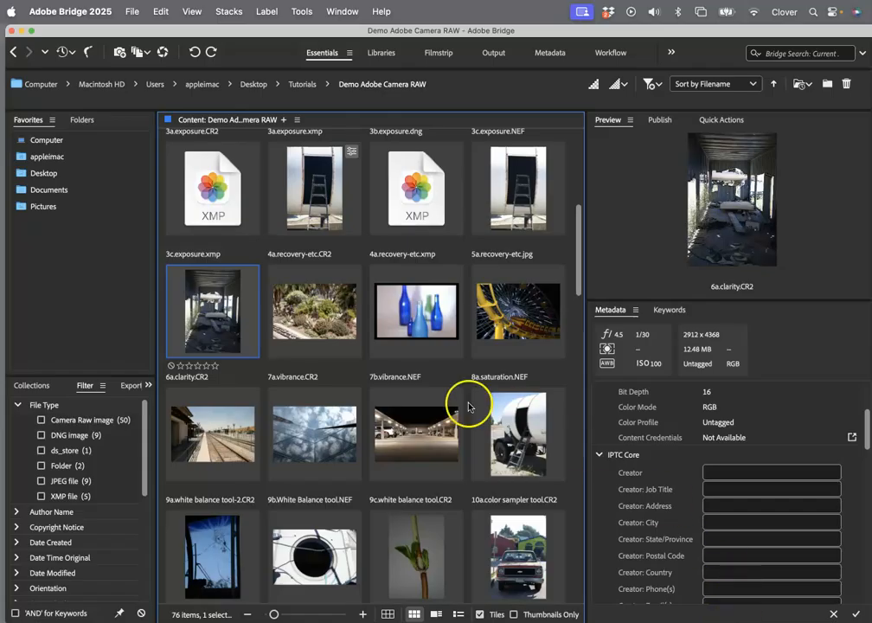
Step: Open 7a.vibrance.CR2 in Camera Raw and set the garden photo's vibrance to +8
{"action": "left_click", "coordinate": [313, 315]}
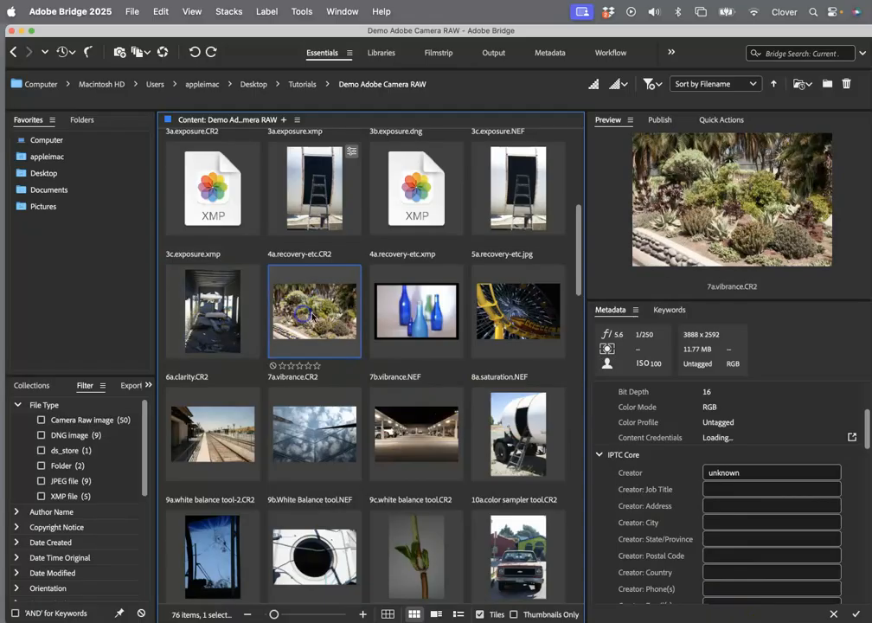
{"action": "left_click", "coordinate": [162, 53]}
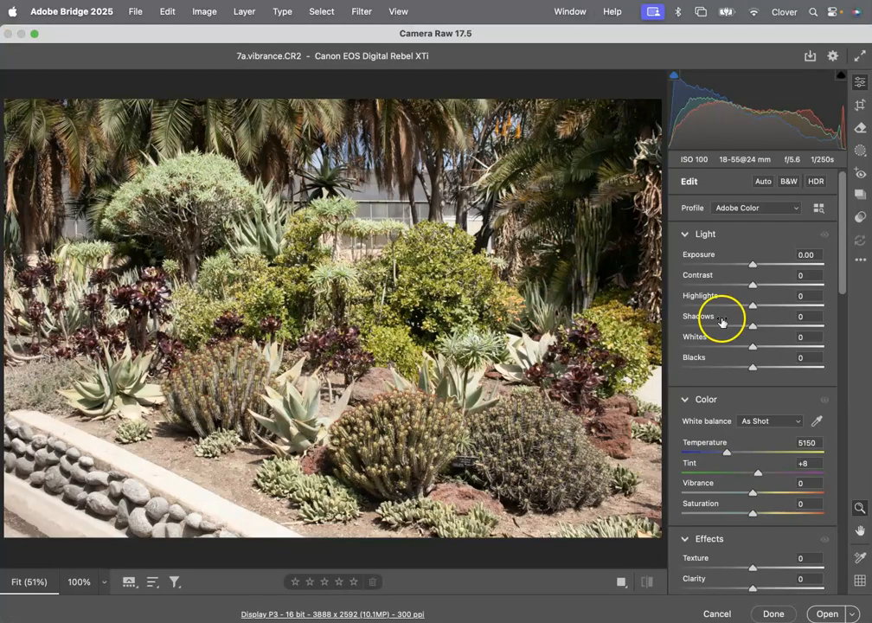
{"action": "scroll", "coordinate": [751, 358], "scroll_direction": "down", "scroll_amount": 2}
{"action": "scroll", "coordinate": [751, 358], "scroll_direction": "down", "scroll_amount": 6}
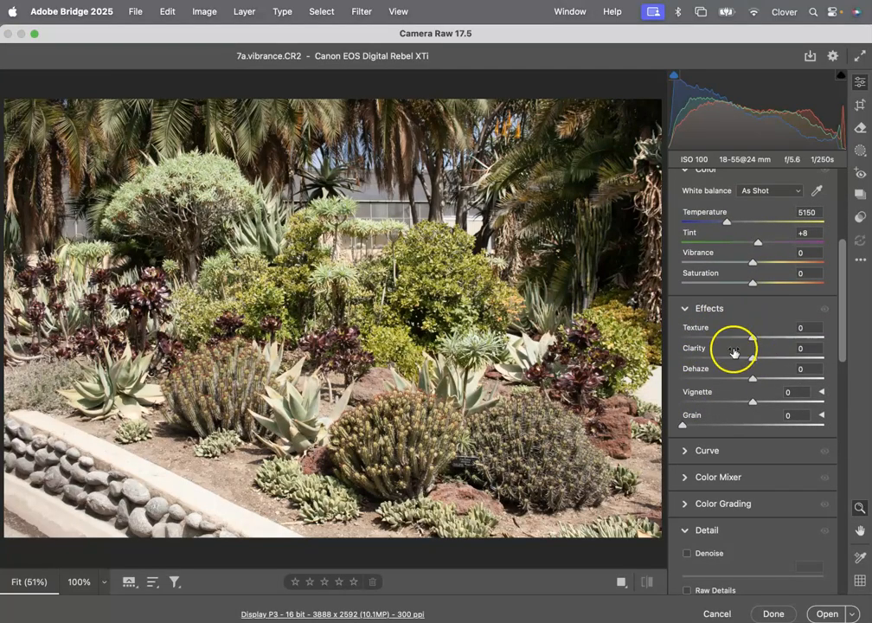
{"action": "scroll", "coordinate": [723, 364], "scroll_direction": "down", "scroll_amount": 1}
{"action": "scroll", "coordinate": [723, 364], "scroll_direction": "up", "scroll_amount": 3}
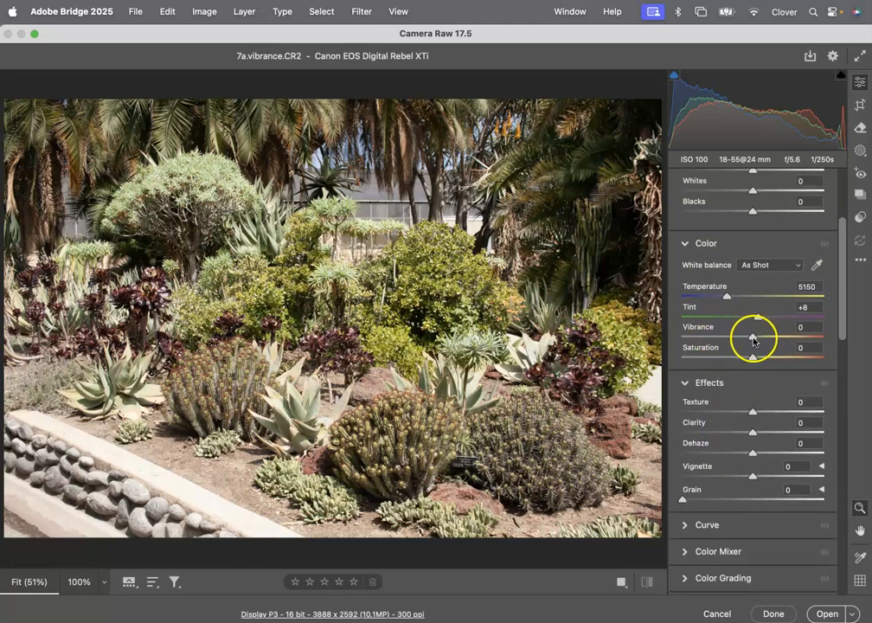
{"action": "mouse_move", "coordinate": [752, 356]}
{"action": "left_mouse_down"}
{"action": "mouse_move", "coordinate": [814, 358]}
{"action": "mouse_move", "coordinate": [755, 359]}
{"action": "left_mouse_up"}
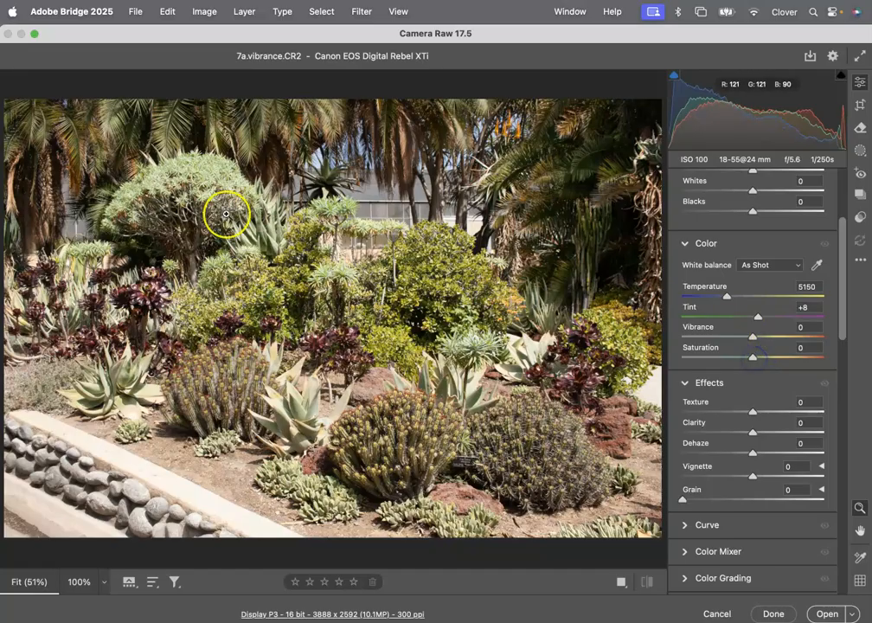
{"action": "left_click", "coordinate": [752, 337]}
{"action": "mouse_move", "coordinate": [752, 337]}
{"action": "left_mouse_down"}
{"action": "mouse_move", "coordinate": [777, 339]}
{"action": "mouse_move", "coordinate": [749, 334]}
{"action": "left_mouse_up"}
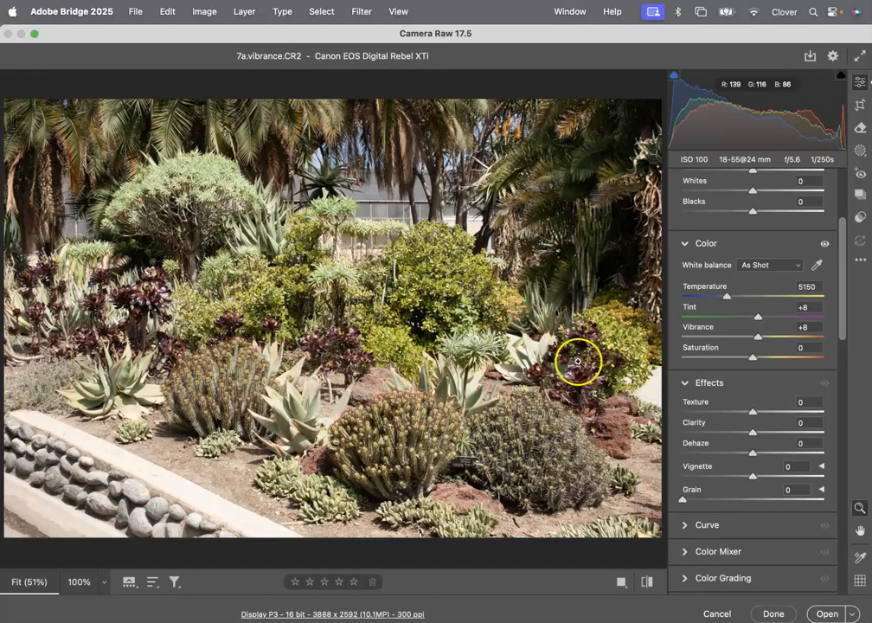
Step: Switch the garden photo's color adjustments off and on to compare, and save the edits
{"action": "left_click", "coordinate": [824, 245]}
{"action": "left_click", "coordinate": [824, 245]}
{"action": "left_click", "coordinate": [824, 245]}
{"action": "left_click", "coordinate": [824, 244]}
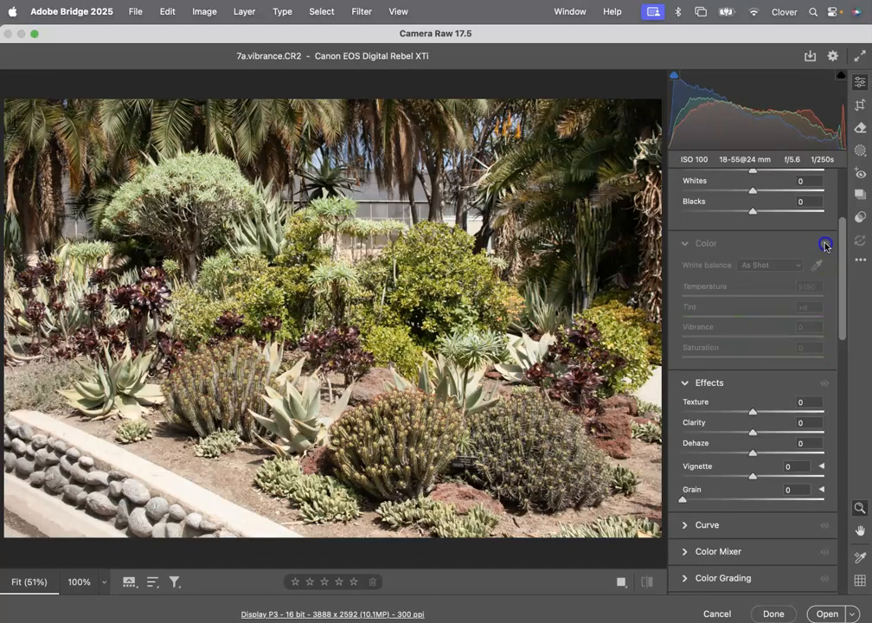
{"action": "left_click", "coordinate": [825, 245]}
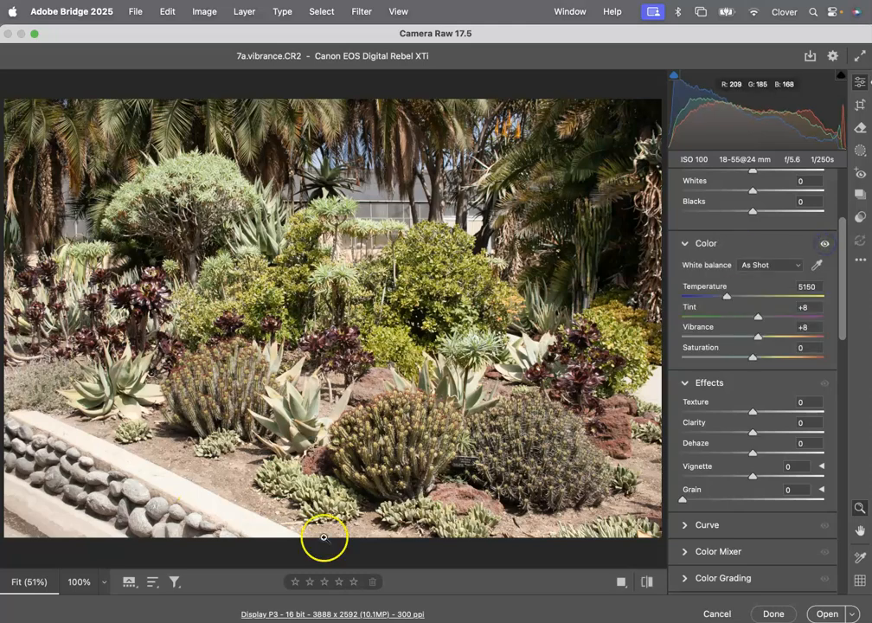
{"action": "left_click", "coordinate": [775, 615]}
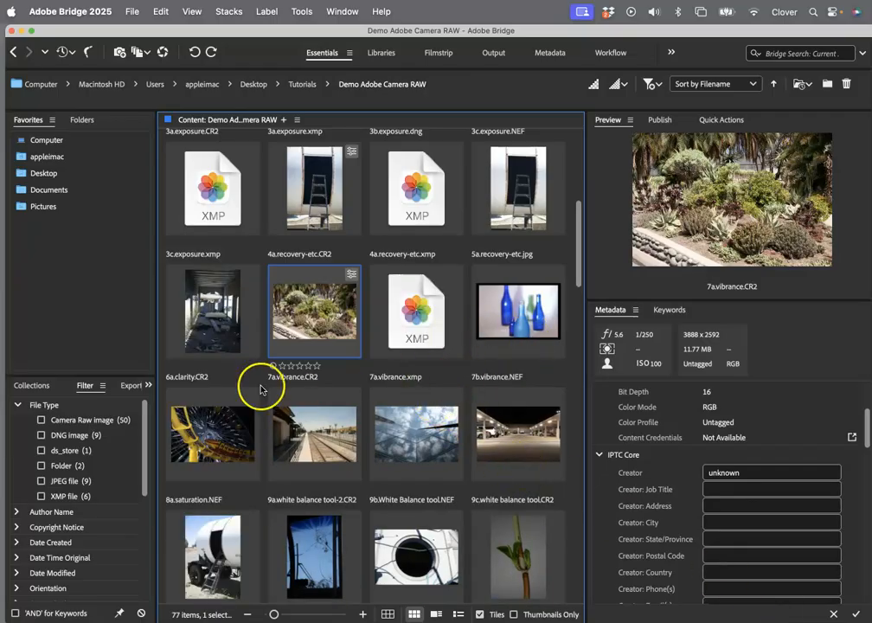
Step: Open 9a.white balance tool-2.CR2 in Camera Raw, try the Daylight white balance and return it to As Shot
{"action": "left_click", "coordinate": [312, 456]}
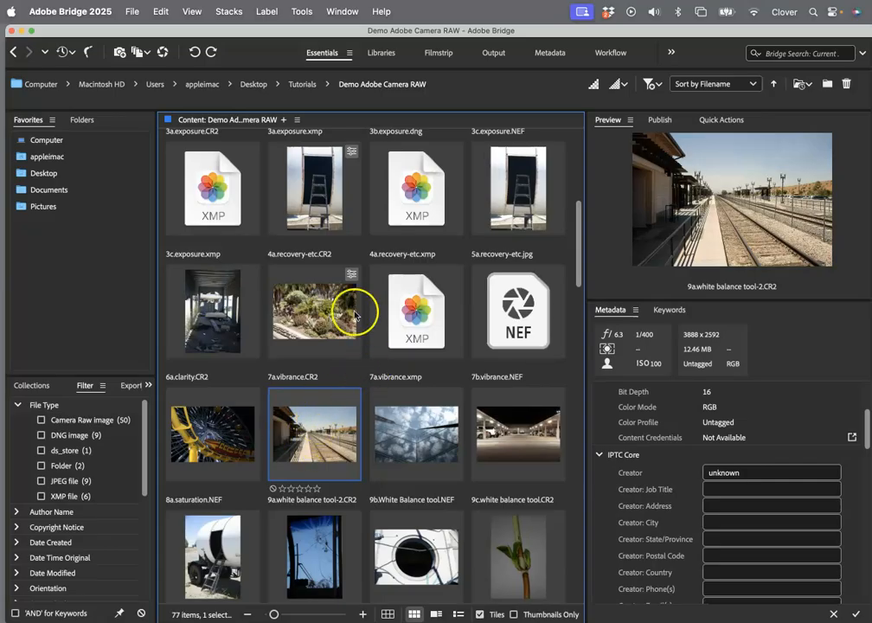
{"action": "left_click", "coordinate": [163, 54]}
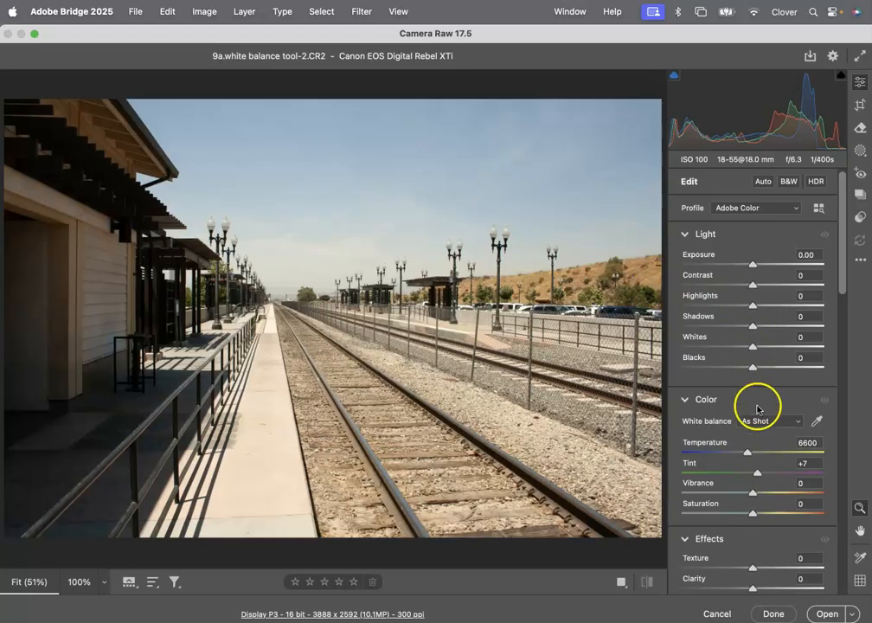
{"action": "left_click", "coordinate": [757, 422]}
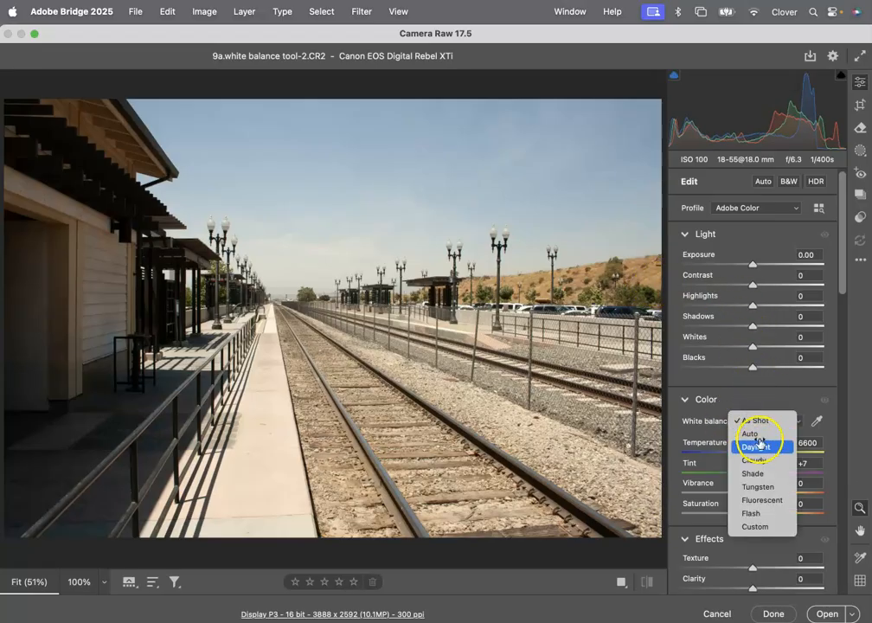
{"action": "left_click", "coordinate": [759, 447]}
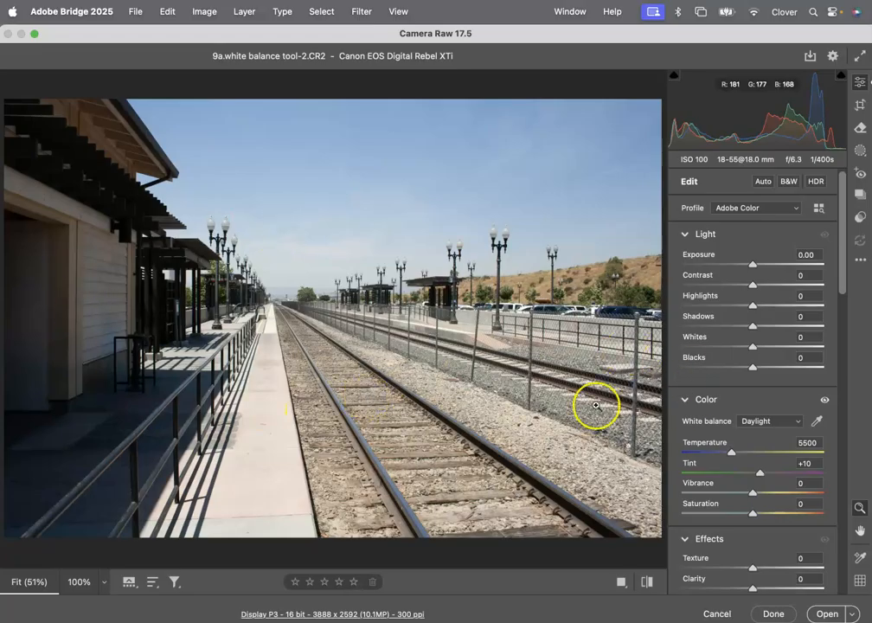
{"action": "left_click", "coordinate": [763, 415]}
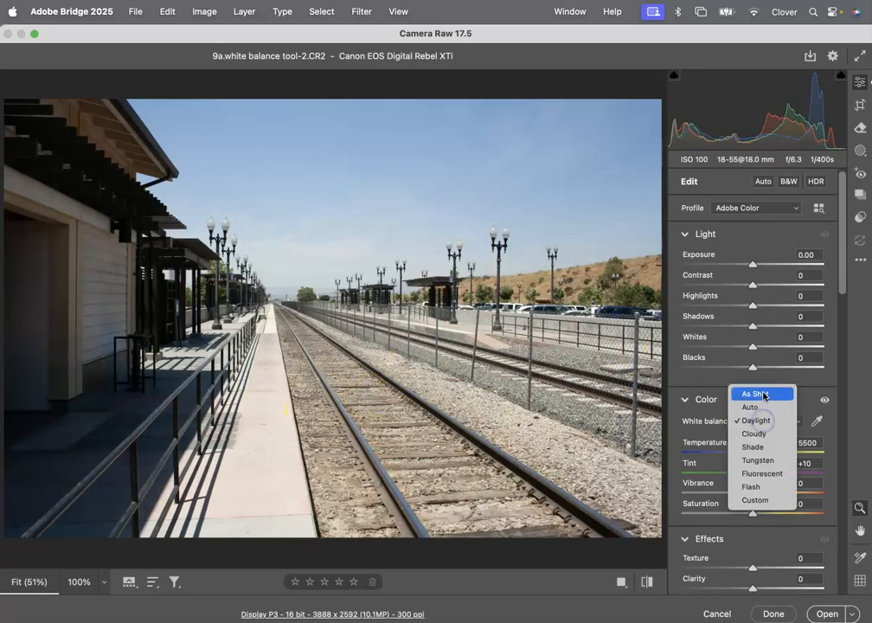
{"action": "left_click", "coordinate": [751, 392]}
Step: Sample several spots around the parked cars with the White Balance tool to try different custom color corrections
{"action": "left_click", "coordinate": [815, 422]}
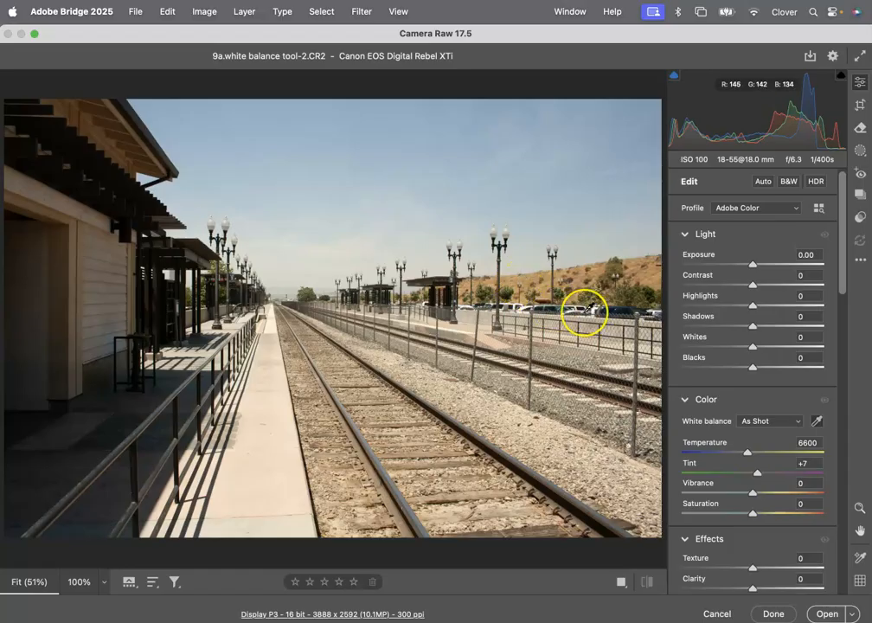
{"action": "left_click", "coordinate": [556, 310]}
{"action": "left_click", "coordinate": [552, 312]}
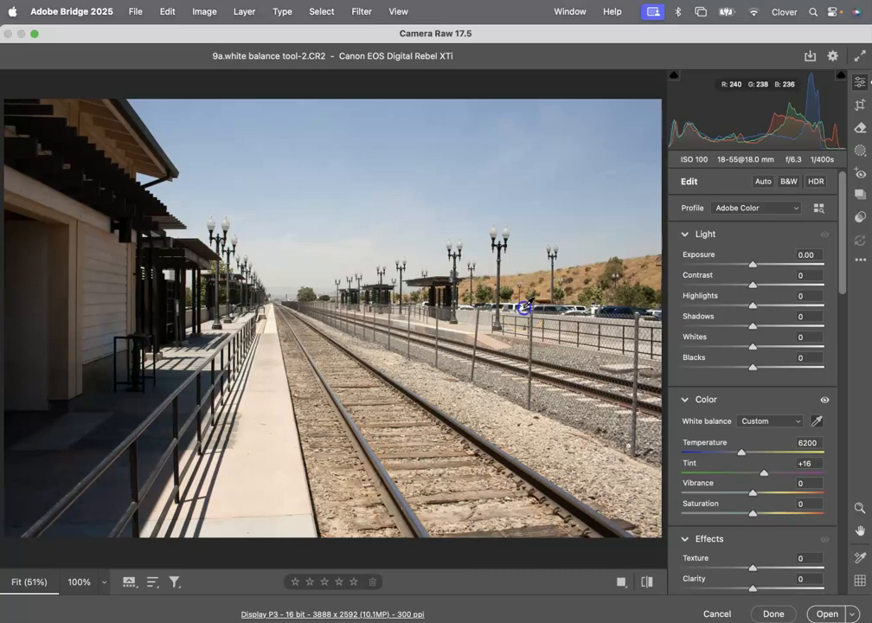
{"action": "left_click", "coordinate": [528, 302]}
{"action": "left_click", "coordinate": [532, 309]}
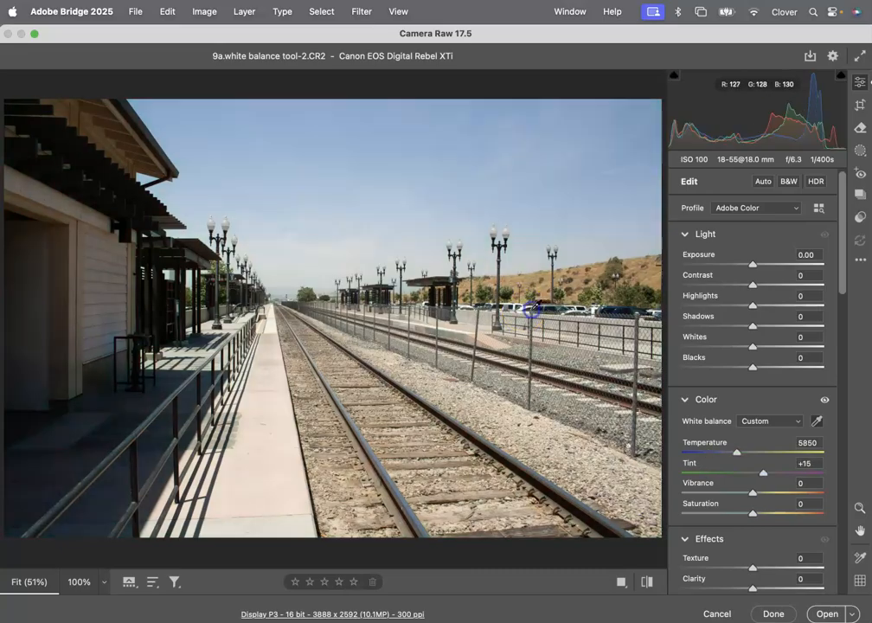
{"action": "left_click", "coordinate": [538, 309]}
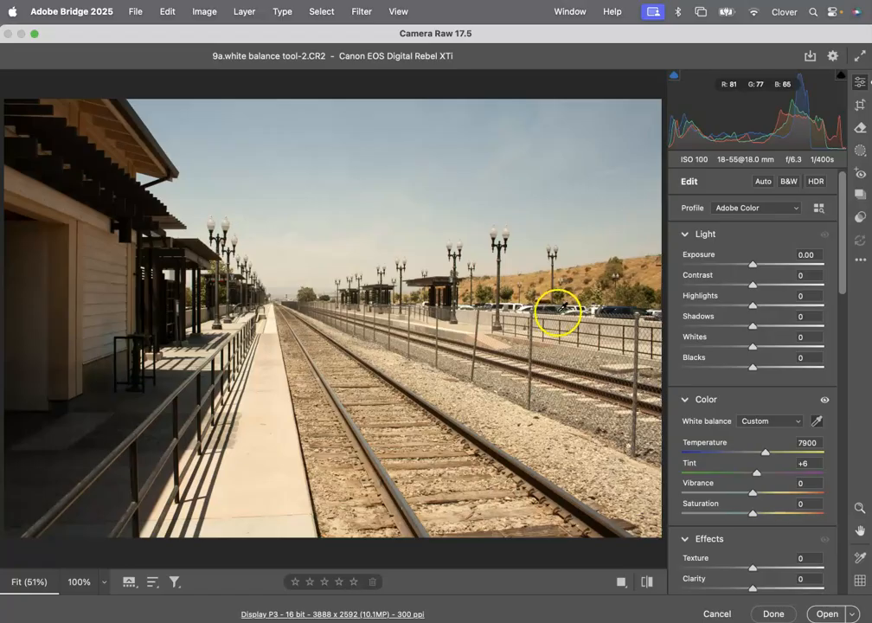
{"action": "left_click", "coordinate": [558, 311]}
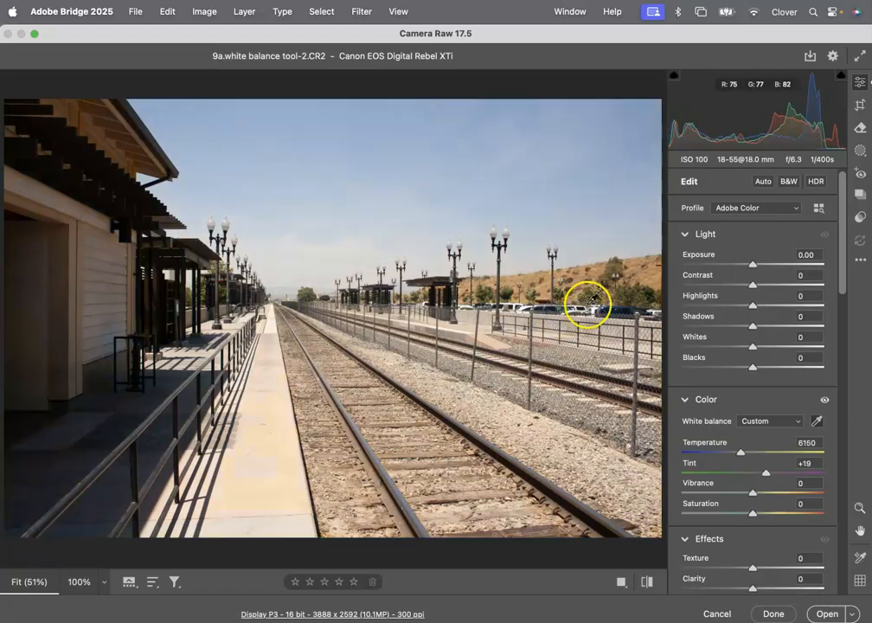
{"action": "left_click", "coordinate": [566, 313]}
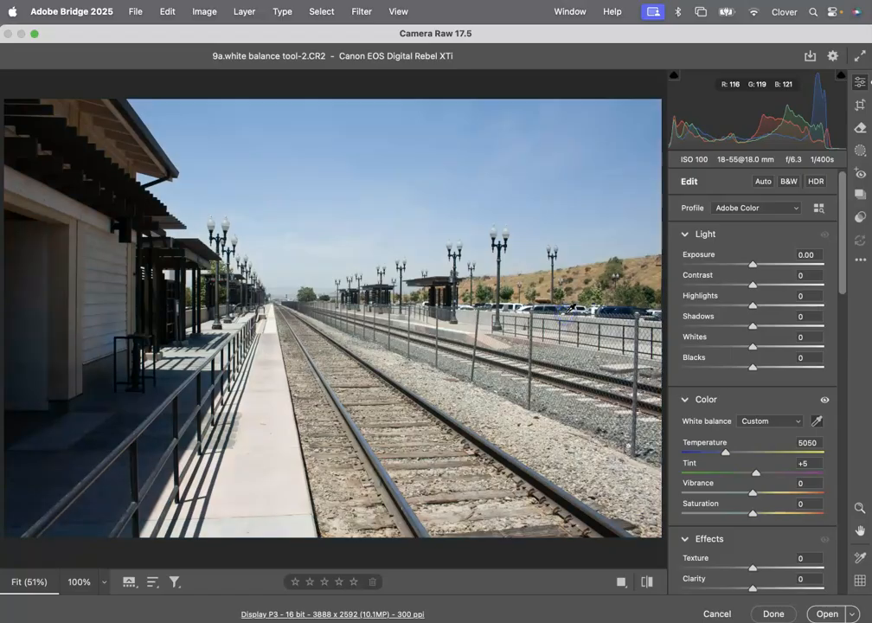
{"action": "left_click", "coordinate": [589, 315]}
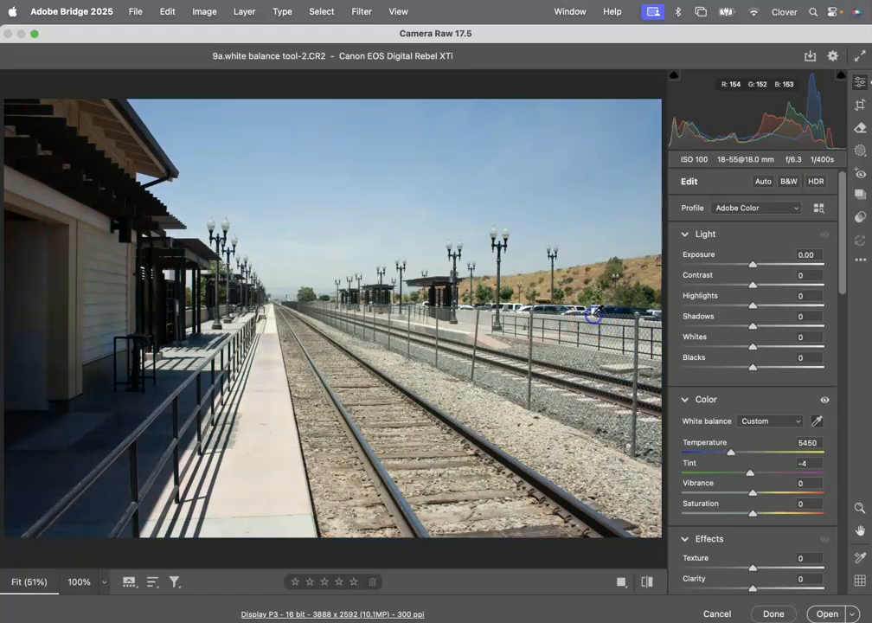
Step: Set the railway photo's white balance to Daylight and discard all of its edits
{"action": "left_click", "coordinate": [765, 421]}
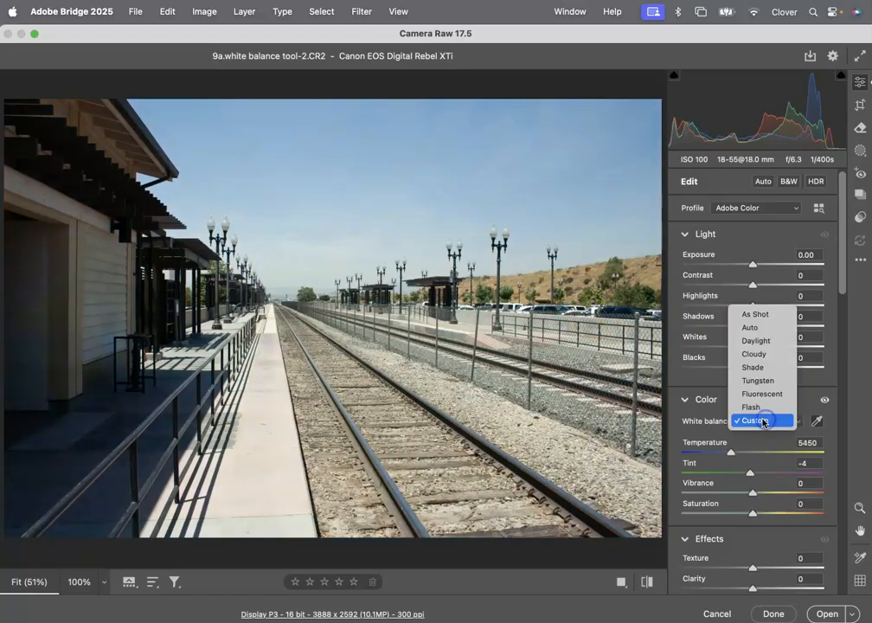
{"action": "left_click", "coordinate": [771, 342]}
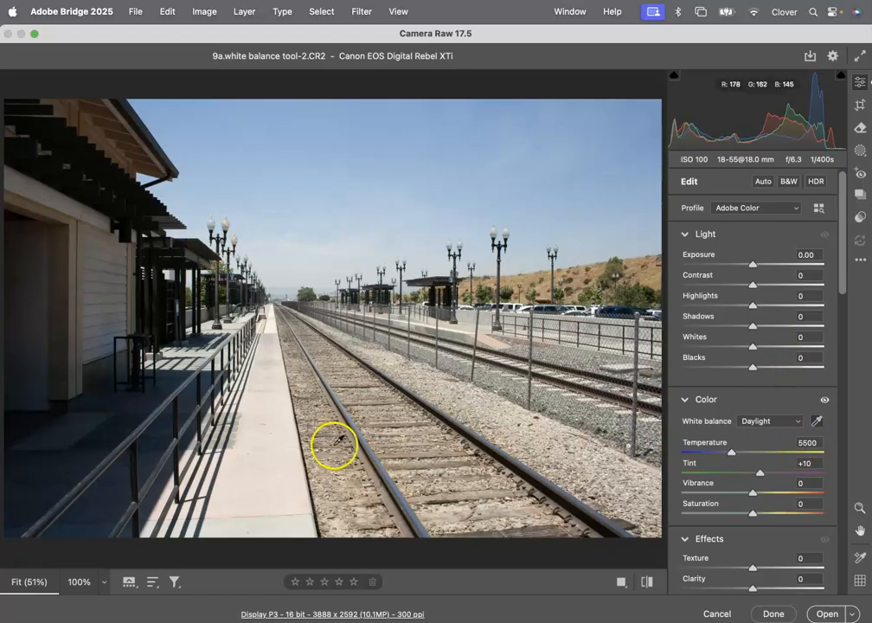
{"action": "left_click", "coordinate": [717, 613]}
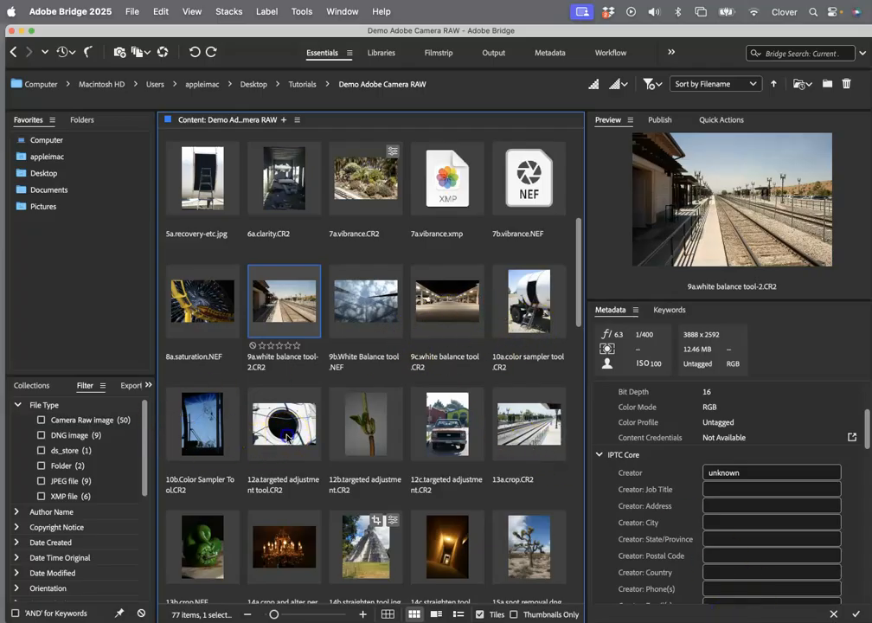
Step: Open 12a.targeted adjustment tool.CR2 in Camera Raw and raise the shadows to +100 to bring out the round opening
{"action": "left_click", "coordinate": [288, 437]}
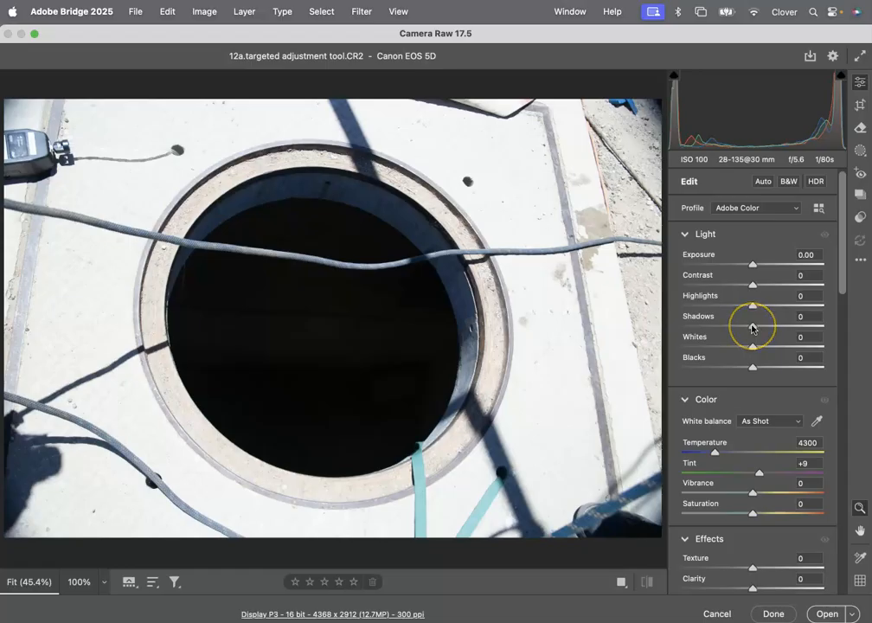
{"action": "left_click_drag", "start_coordinate": [751, 326], "coordinate": [862, 323]}
{"action": "left_click_drag", "start_coordinate": [803, 327], "coordinate": [862, 330]}
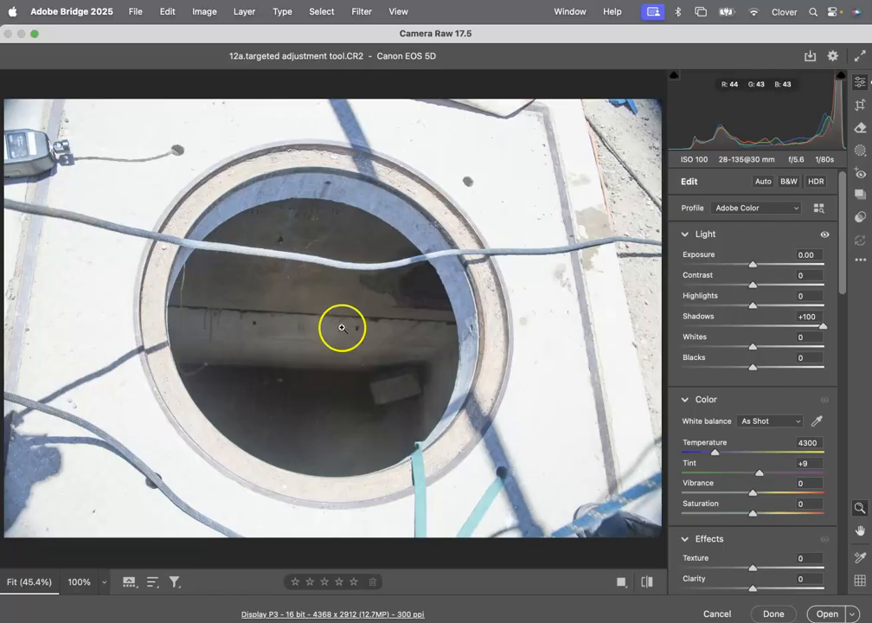
Step: Set the round opening photo's contrast to +26, highlights to -20 and shadows to +72, and discard all of its edits
{"action": "scroll", "coordinate": [749, 476], "scroll_direction": "down", "scroll_amount": 1}
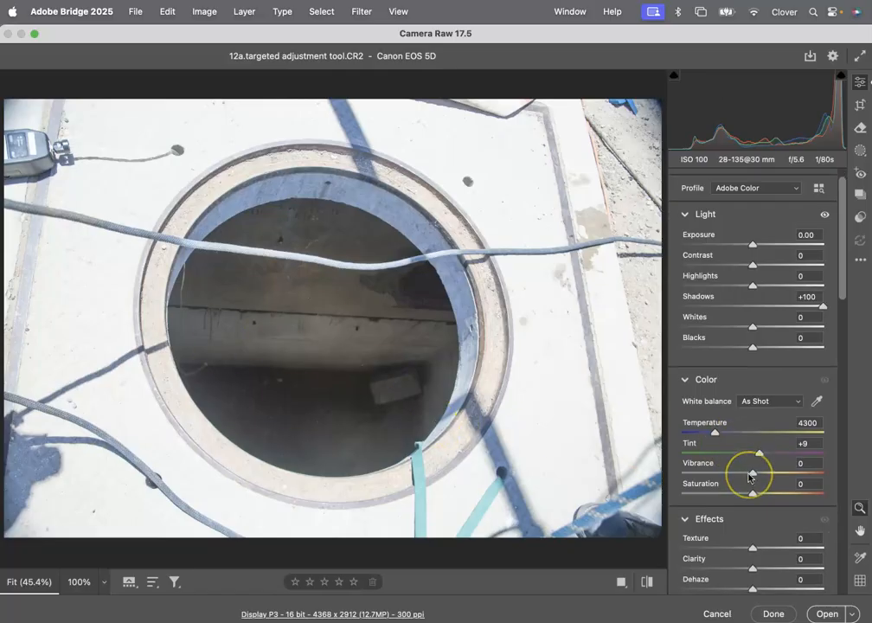
{"action": "scroll", "coordinate": [749, 477], "scroll_direction": "down", "scroll_amount": 3}
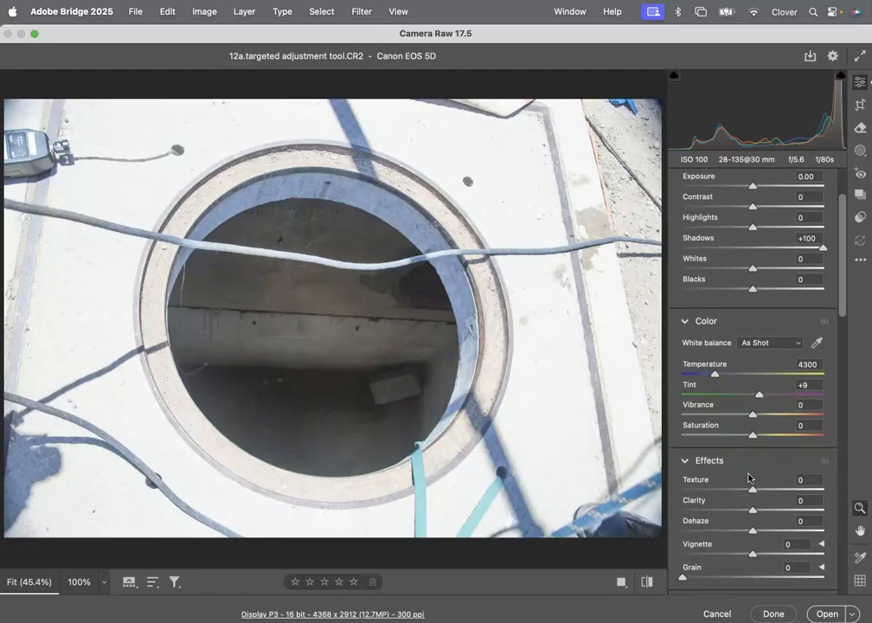
{"action": "scroll", "coordinate": [749, 477], "scroll_direction": "down", "scroll_amount": 6}
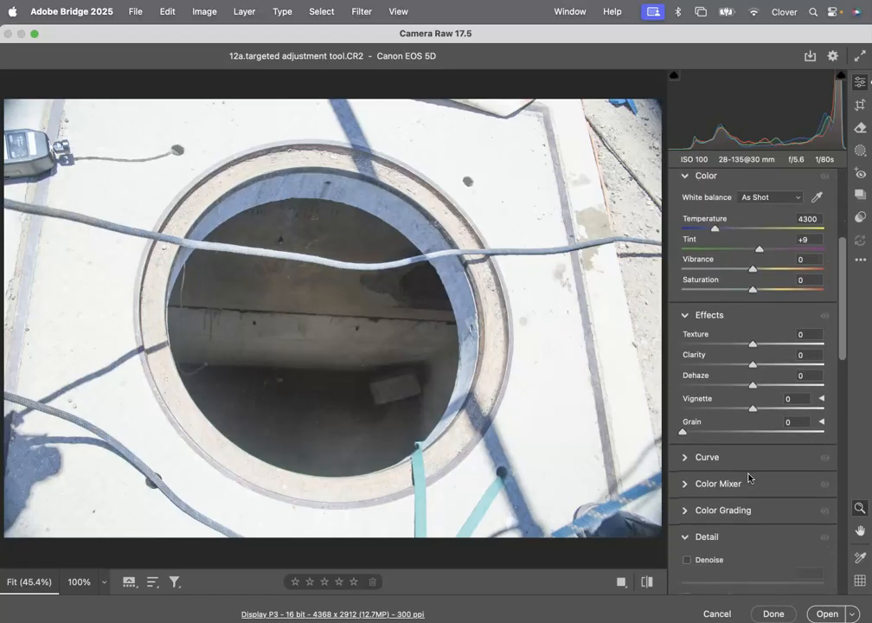
{"action": "scroll", "coordinate": [749, 477], "scroll_direction": "down", "scroll_amount": 4}
{"action": "scroll", "coordinate": [749, 477], "scroll_direction": "up", "scroll_amount": 14}
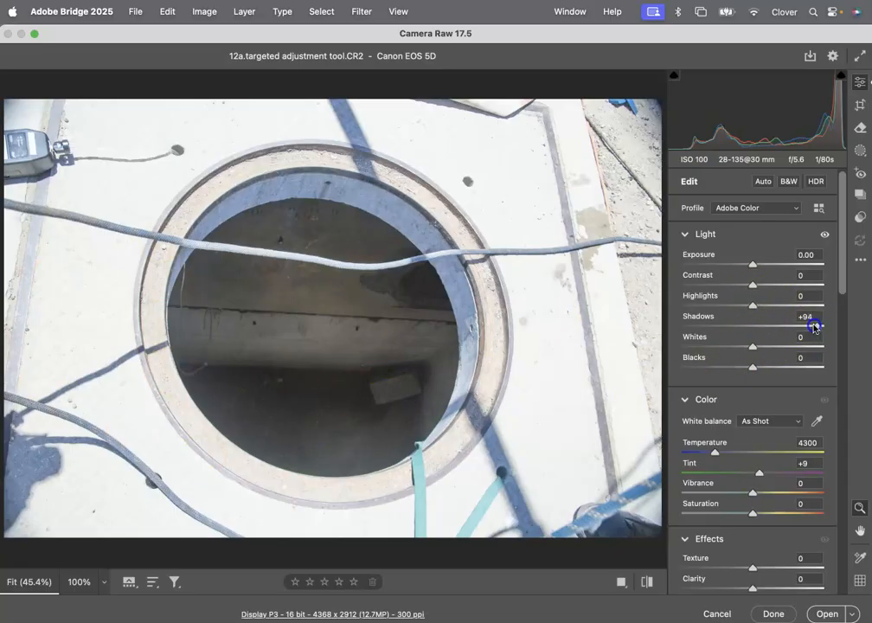
{"action": "left_click_drag", "start_coordinate": [813, 326], "coordinate": [812, 327]}
{"action": "left_click_drag", "start_coordinate": [752, 285], "coordinate": [739, 308]}
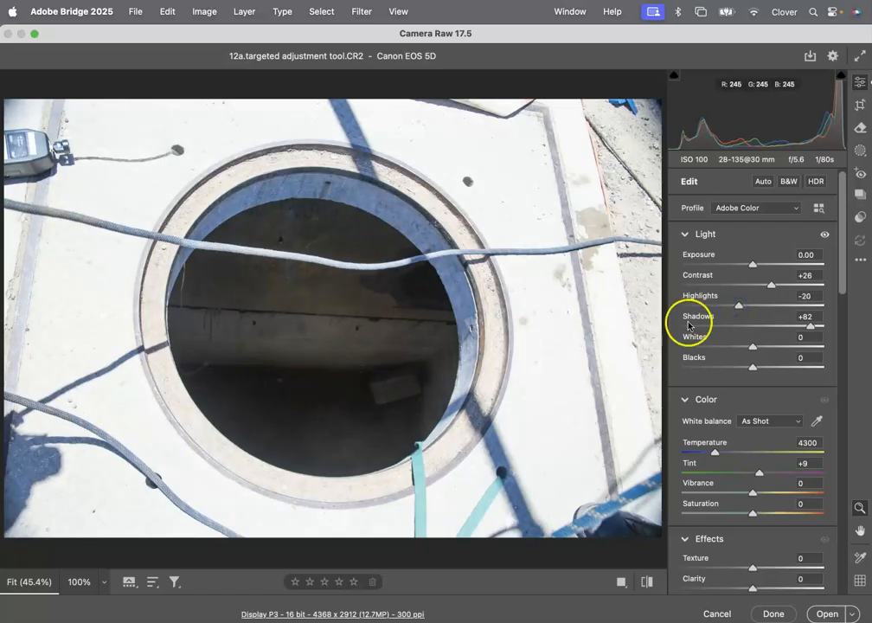
{"action": "left_click_drag", "start_coordinate": [808, 325], "coordinate": [801, 327]}
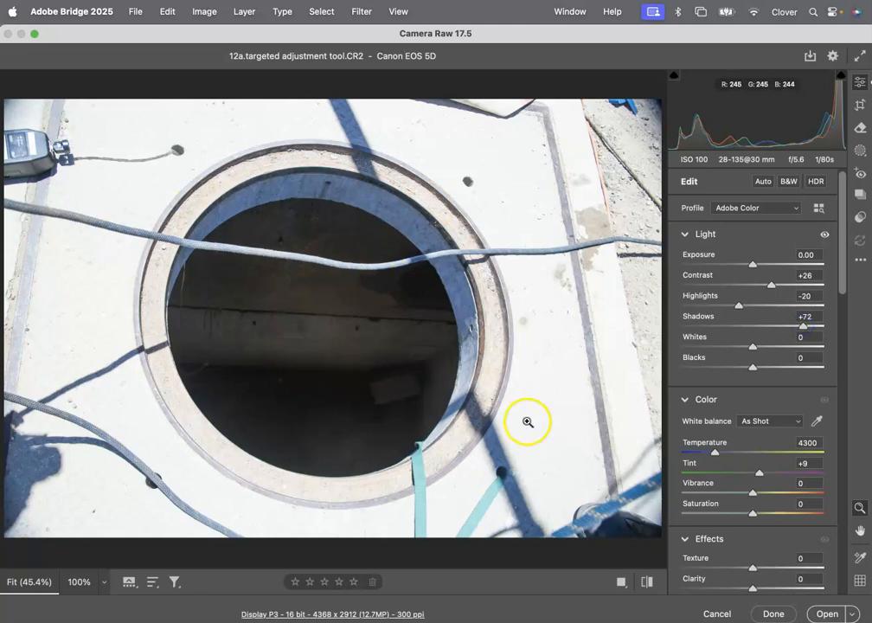
{"action": "left_click", "coordinate": [717, 615]}
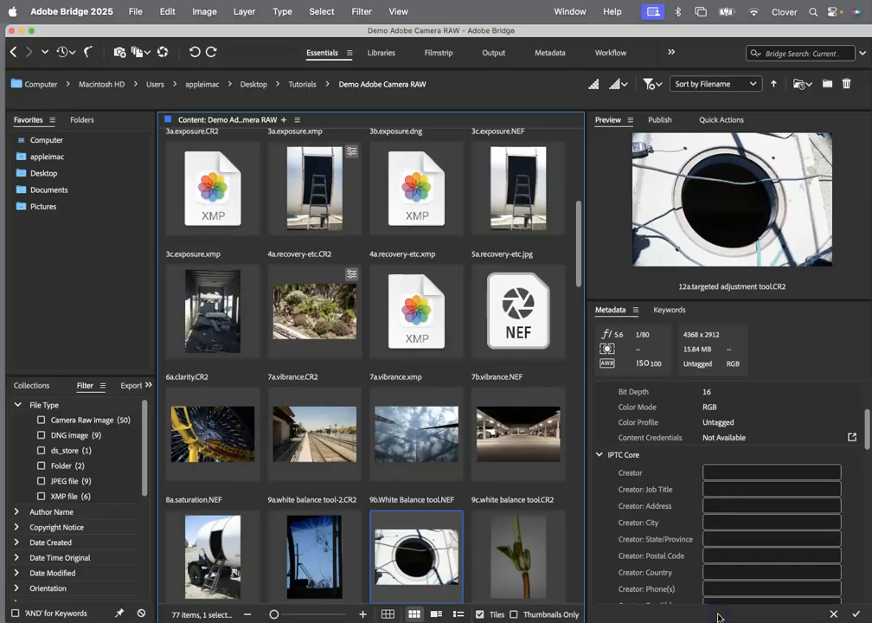
Step: Find 13a.crop.CR2 in the demo folder and open it in Camera Raw
{"action": "scroll", "coordinate": [531, 461], "scroll_direction": "down", "scroll_amount": 10}
{"action": "scroll", "coordinate": [531, 461], "scroll_direction": "up", "scroll_amount": 2}
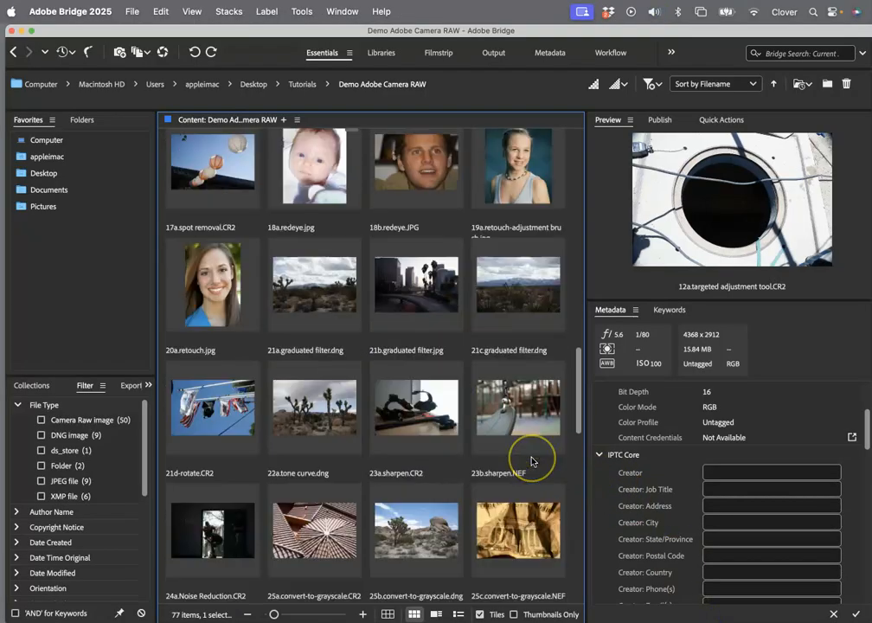
{"action": "scroll", "coordinate": [533, 461], "scroll_direction": "up", "scroll_amount": 3}
{"action": "left_click_drag", "start_coordinate": [578, 381], "coordinate": [567, 340]}
{"action": "left_click", "coordinate": [339, 328]}
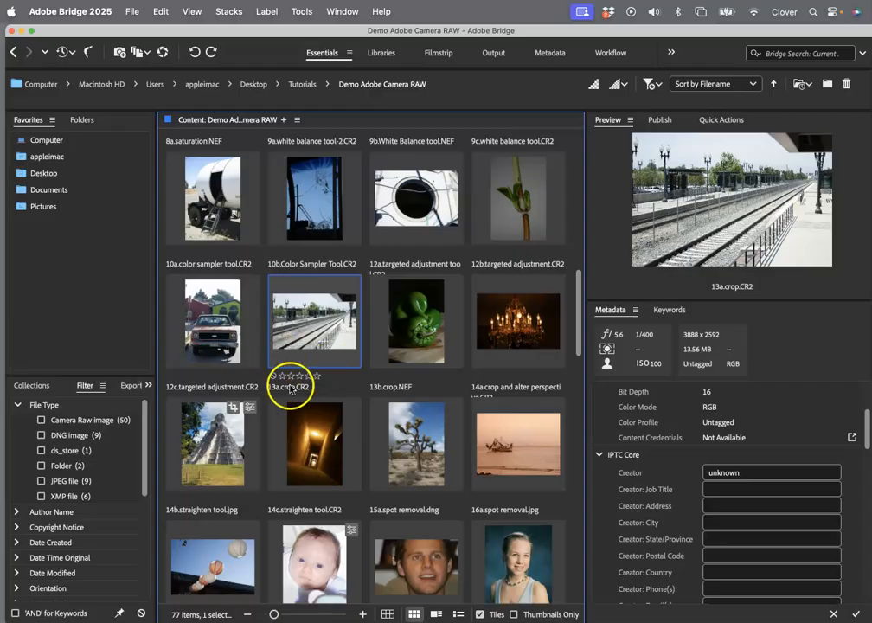
{"action": "left_click", "coordinate": [163, 53]}
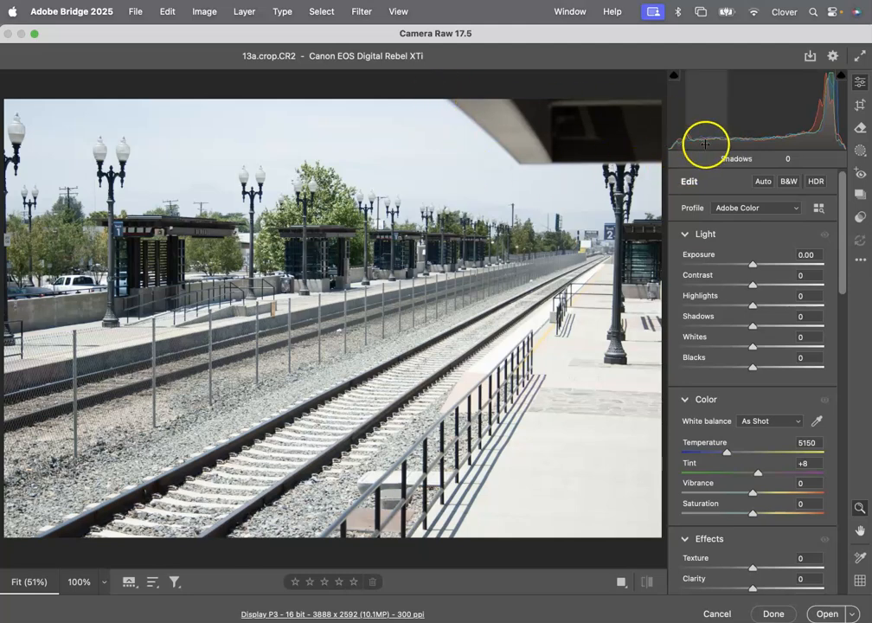
Step: Try cropping the railway photo to about 3303 x 2202 pixels with the aspect ratio locked, and restore the full frame
{"action": "left_click_drag", "start_coordinate": [841, 278], "coordinate": [831, 255]}
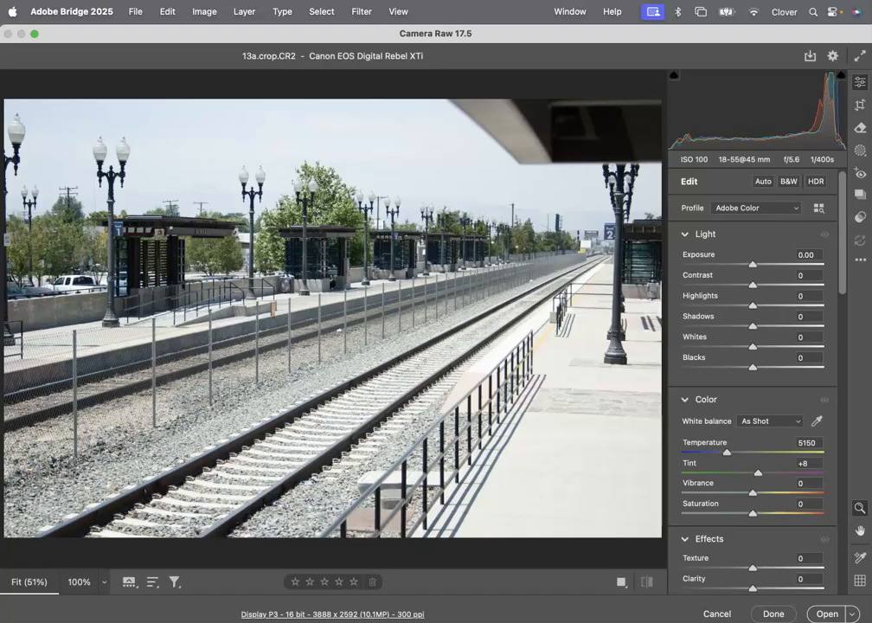
{"action": "left_click", "coordinate": [860, 106]}
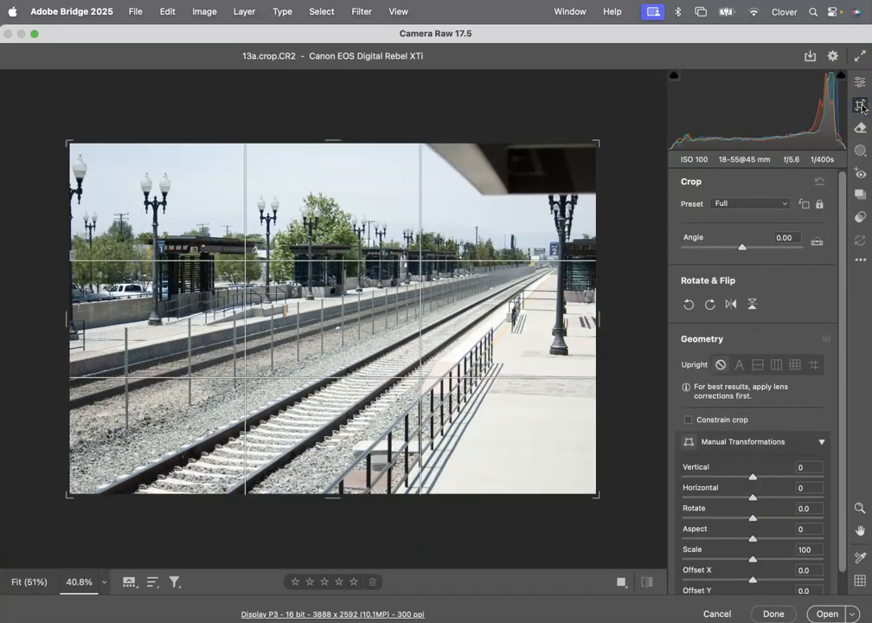
{"action": "left_click_drag", "start_coordinate": [596, 144], "coordinate": [668, 131]}
{"action": "left_click_drag", "start_coordinate": [336, 141], "coordinate": [342, 167]}
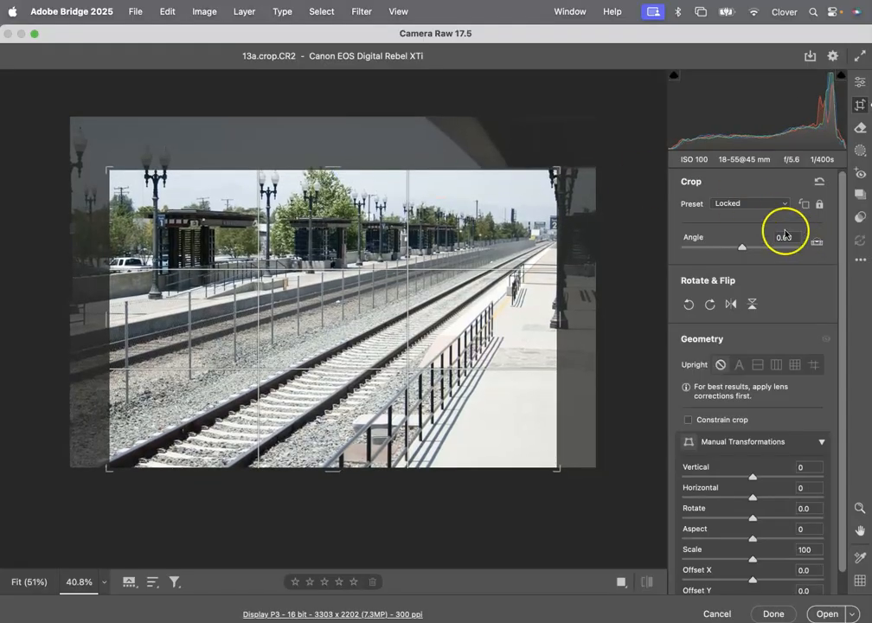
{"action": "left_click", "coordinate": [740, 203]}
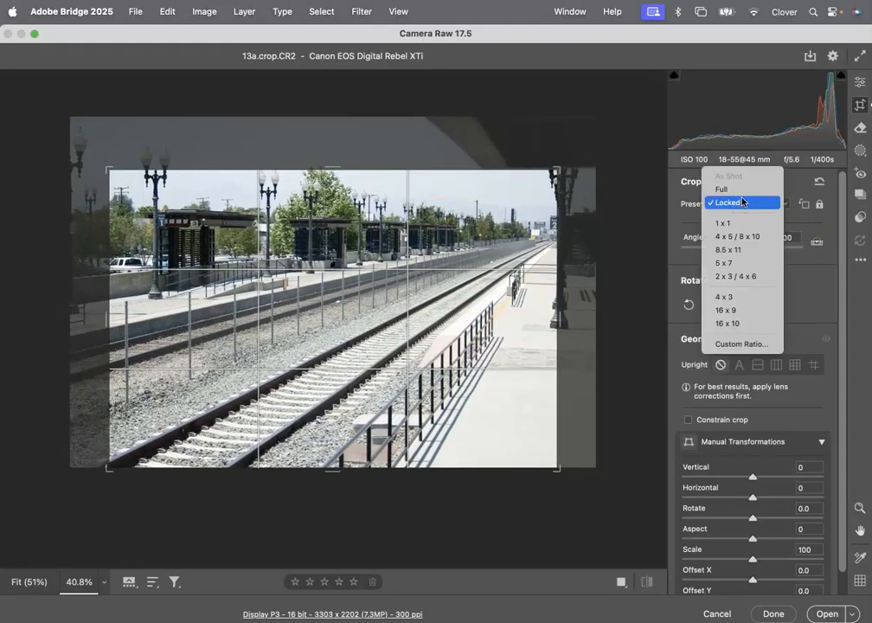
{"action": "left_click", "coordinate": [741, 190]}
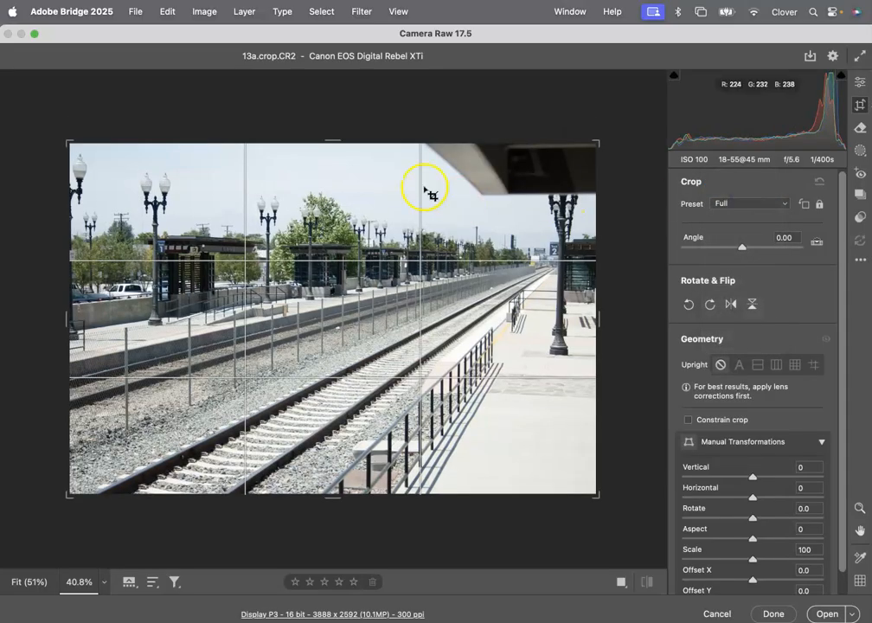
Step: Unlock the crop's aspect ratio, trying to move the crop's upper edge with the ratio locked and unlocked
{"action": "mouse_move", "coordinate": [335, 140]}
{"action": "left_mouse_down"}
{"action": "mouse_move", "coordinate": [334, 165]}
{"action": "mouse_move", "coordinate": [338, 128]}
{"action": "left_mouse_up"}
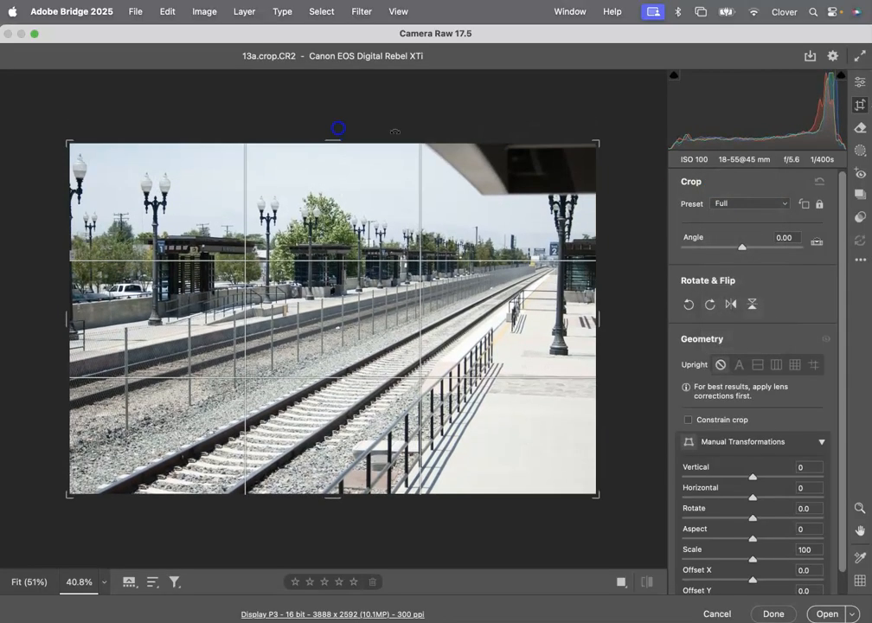
{"action": "left_click", "coordinate": [820, 204]}
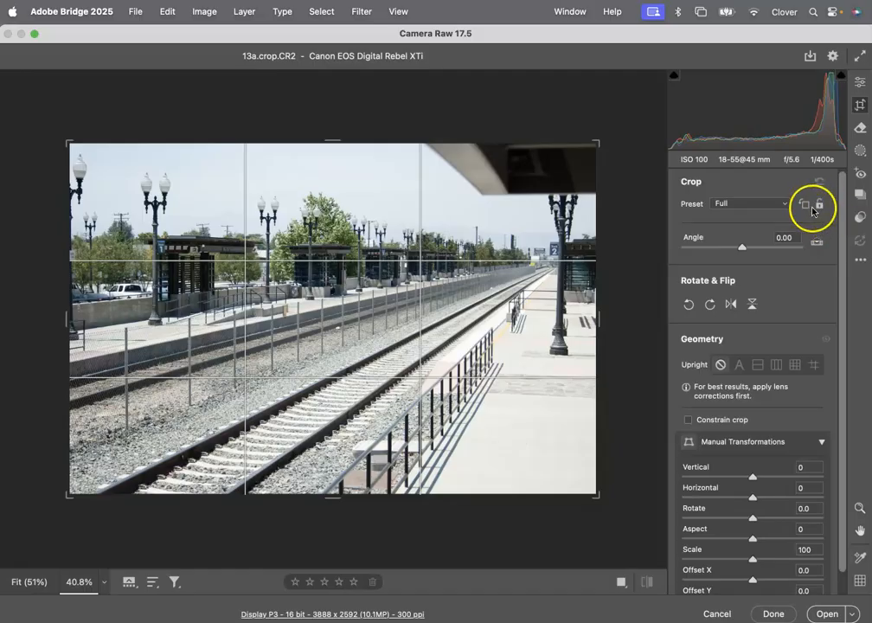
{"action": "mouse_move", "coordinate": [337, 143]}
{"action": "left_mouse_down"}
{"action": "mouse_move", "coordinate": [342, 170]}
{"action": "mouse_move", "coordinate": [342, 132]}
{"action": "left_mouse_up"}
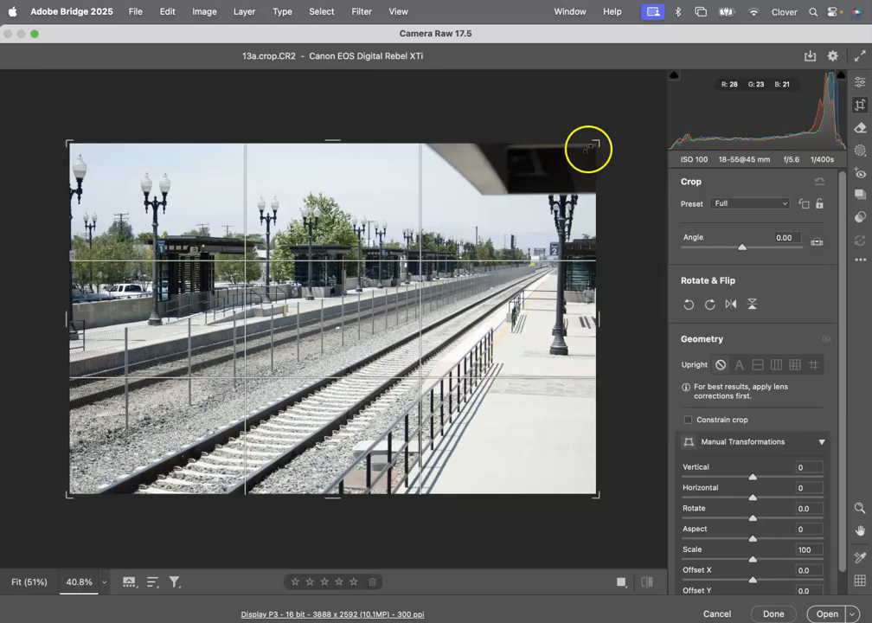
Step: Try cropping the railway photo freely to about 2917 x 2304 pixels, and restore the full frame
{"action": "left_click_drag", "start_coordinate": [600, 142], "coordinate": [541, 164]}
{"action": "left_click", "coordinate": [822, 205]}
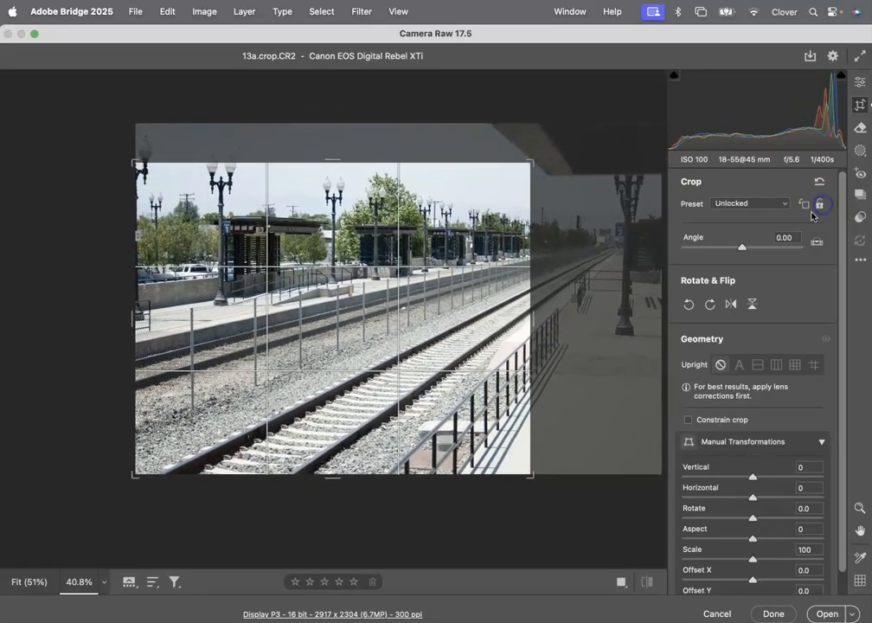
{"action": "left_click", "coordinate": [761, 204]}
{"action": "left_click", "coordinate": [759, 186]}
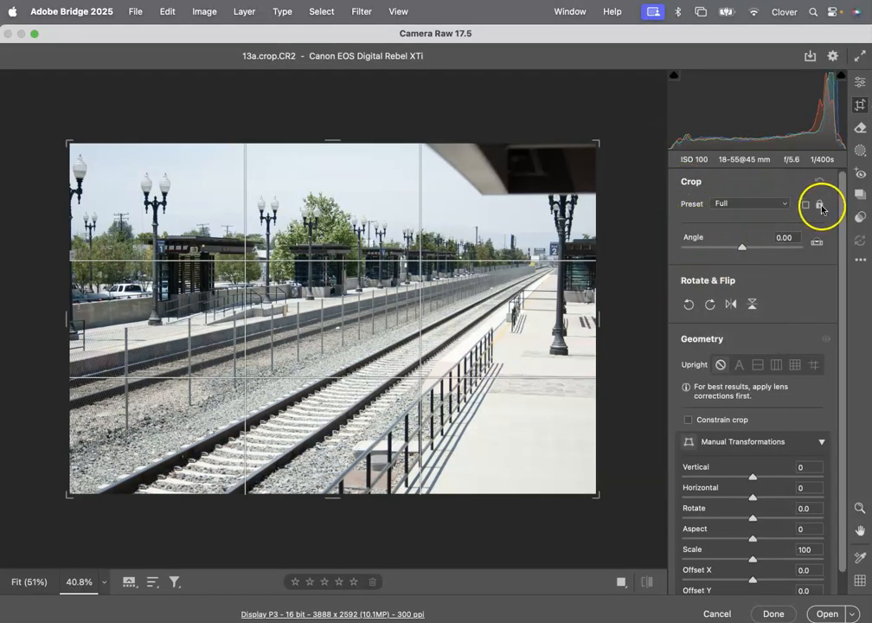
Step: Try cropping the railway photo to about 3182 x 2121 pixels with the ratio locked and 2804 x 2458 unlocked, and restore the full frame
{"action": "left_click_drag", "start_coordinate": [603, 144], "coordinate": [553, 168]}
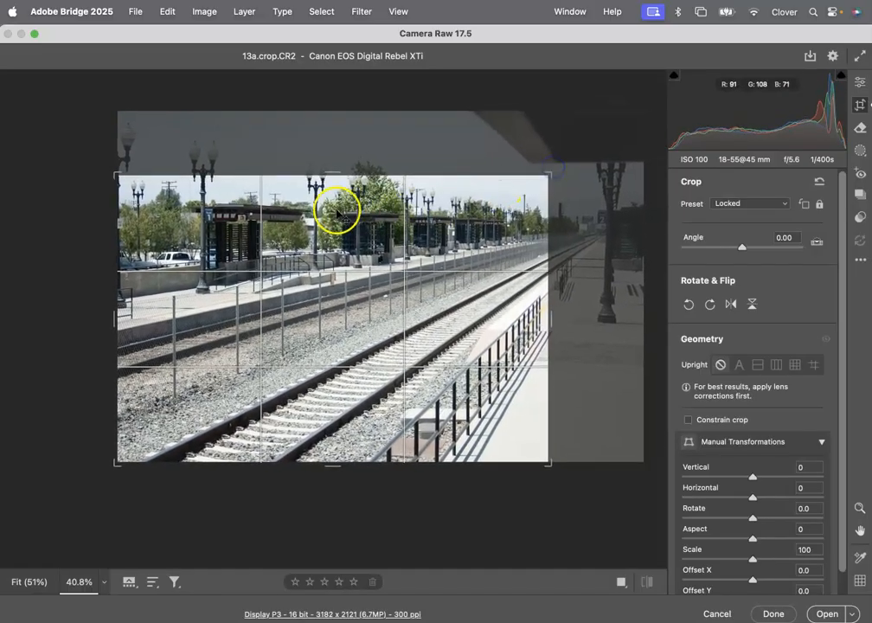
{"action": "left_click_drag", "start_coordinate": [465, 167], "coordinate": [561, 168]}
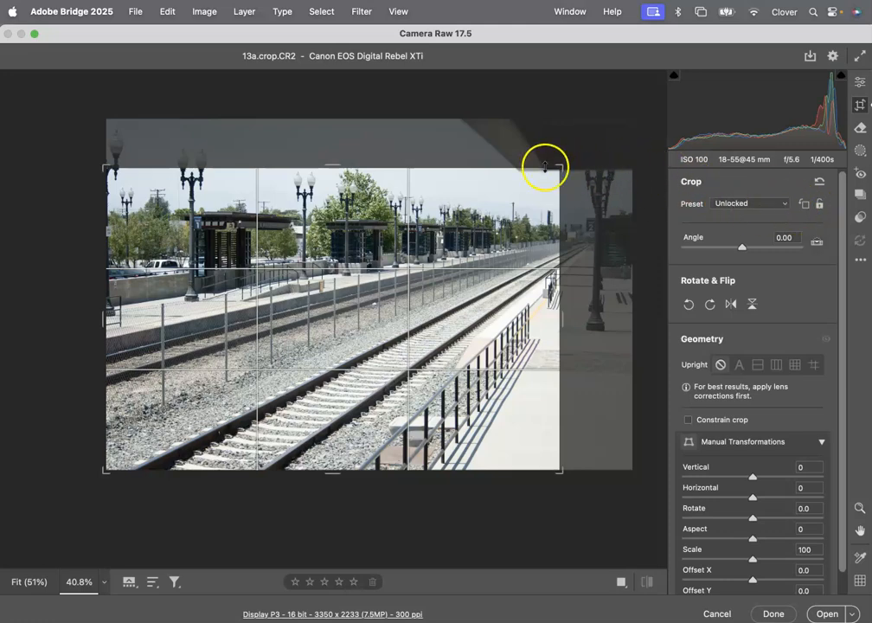
{"action": "left_click_drag", "start_coordinate": [559, 169], "coordinate": [525, 153]}
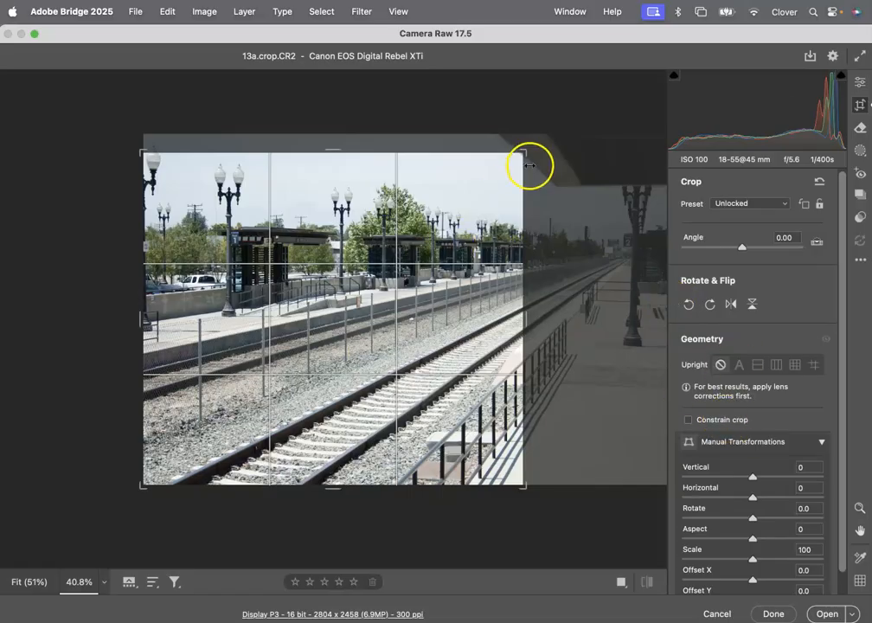
{"action": "left_click_drag", "start_coordinate": [526, 158], "coordinate": [605, 142]}
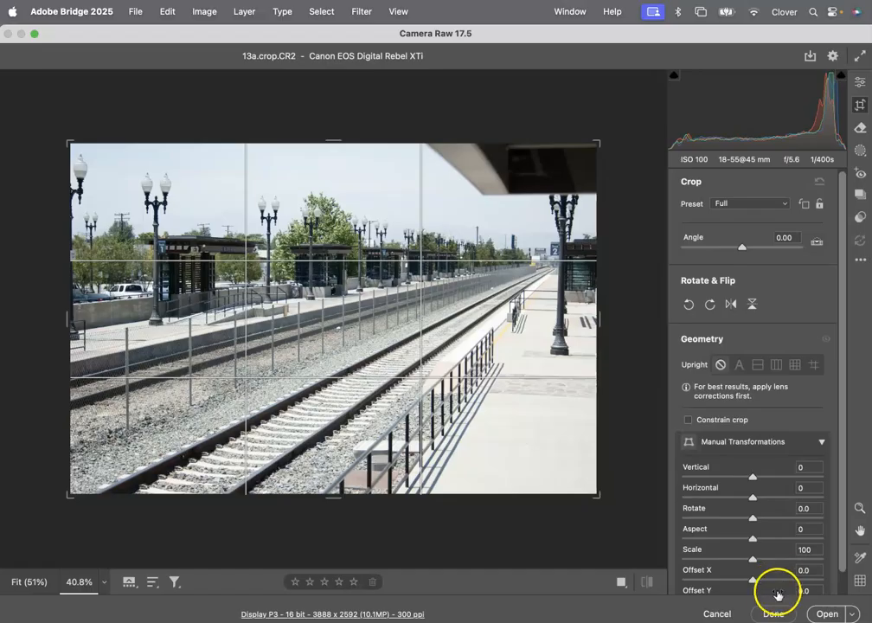
Step: Crop the railway photo from its upper-right corner to about 3243 x 2190 pixels with the ratio unlocked, and save the edit
{"action": "left_click_drag", "start_coordinate": [599, 143], "coordinate": [554, 170]}
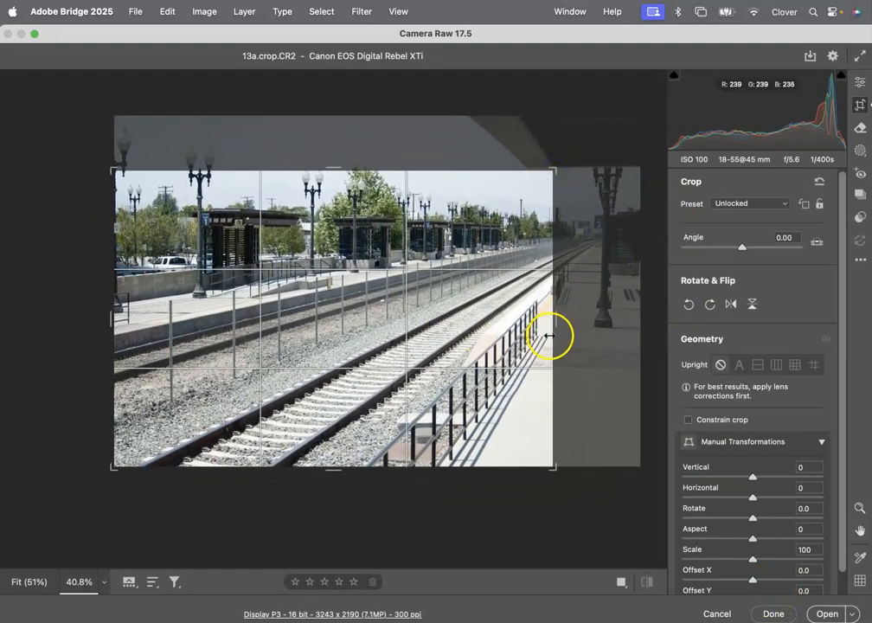
{"action": "left_click", "coordinate": [782, 611]}
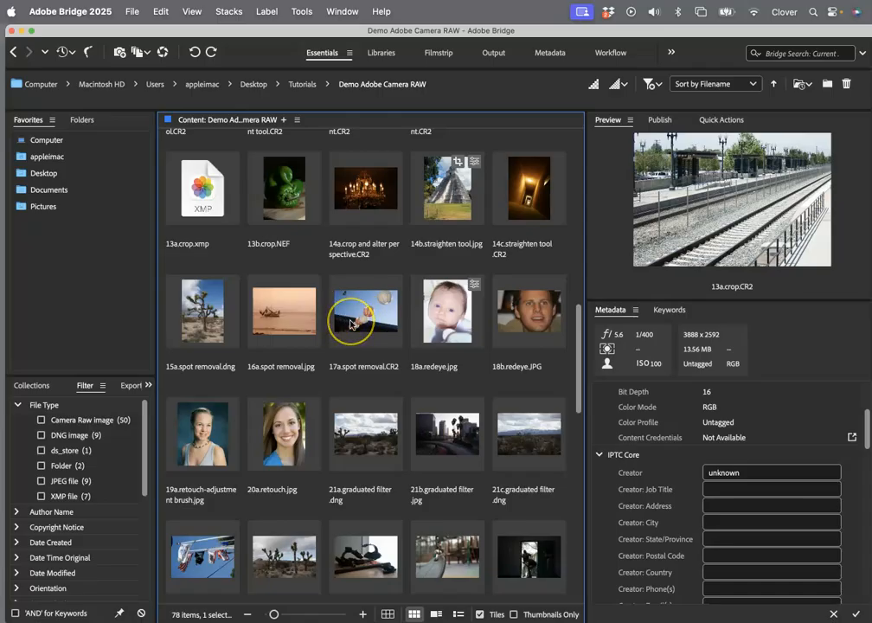
Step: Hide the hidden files, such as the XMP sidecars, in the demo folder
{"action": "scroll", "coordinate": [350, 324], "scroll_direction": "down", "scroll_amount": 10}
{"action": "scroll", "coordinate": [350, 325], "scroll_direction": "up", "scroll_amount": 20}
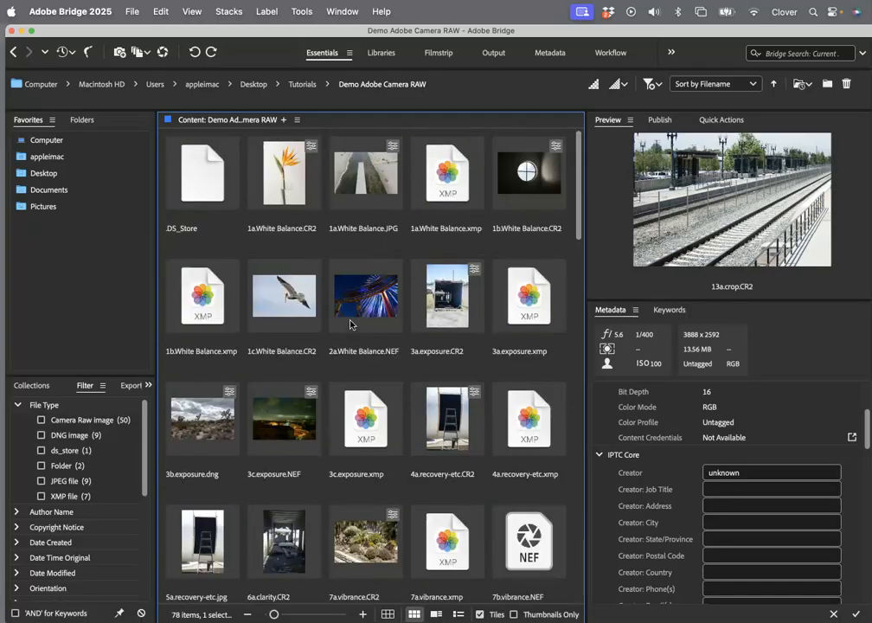
{"action": "left_click", "coordinate": [192, 11]}
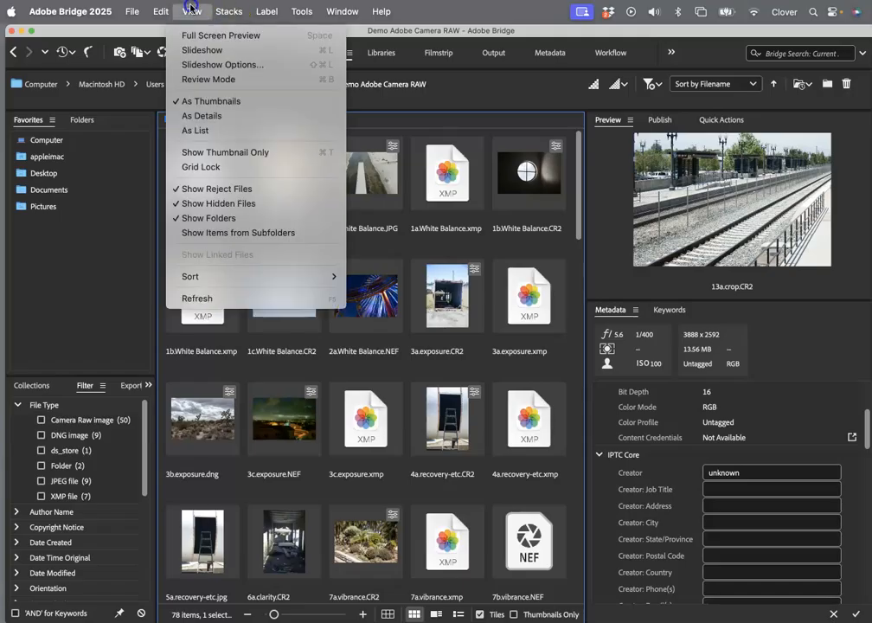
{"action": "left_click", "coordinate": [199, 201]}
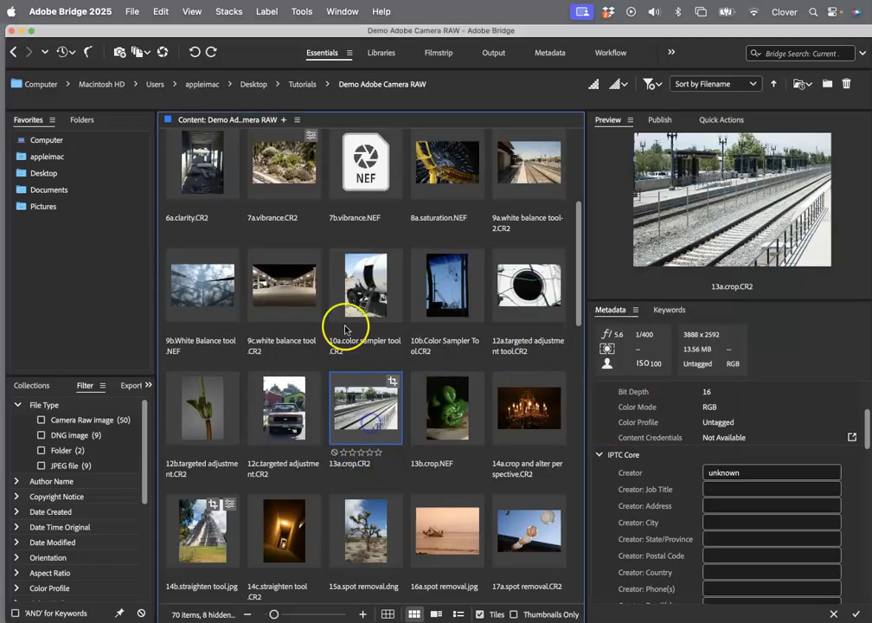
Step: Reopen 13a.crop.CR2 in Camera Raw, remove its saved crop to restore the full frame, and save the photo
{"action": "left_click", "coordinate": [164, 52]}
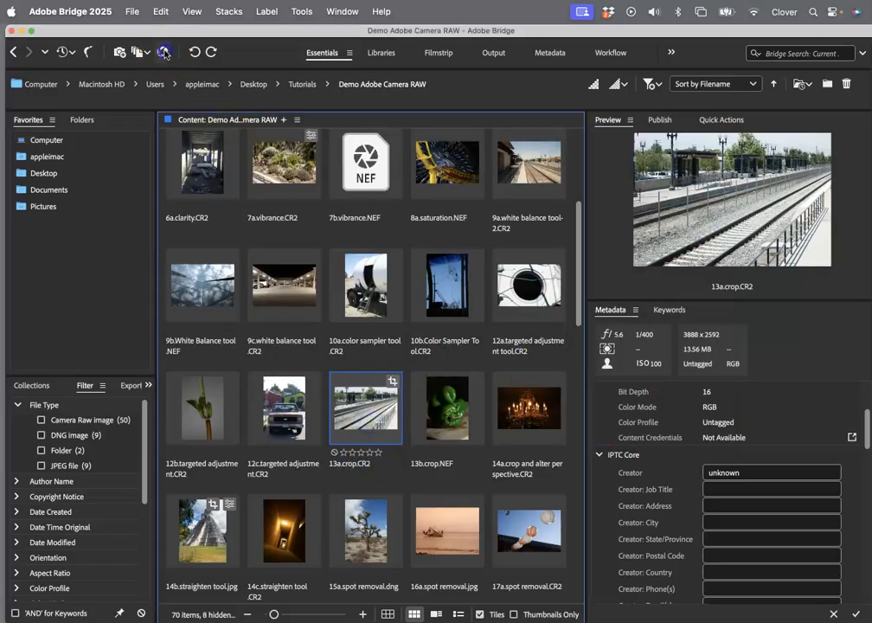
{"action": "double_click", "coordinate": [384, 379]}
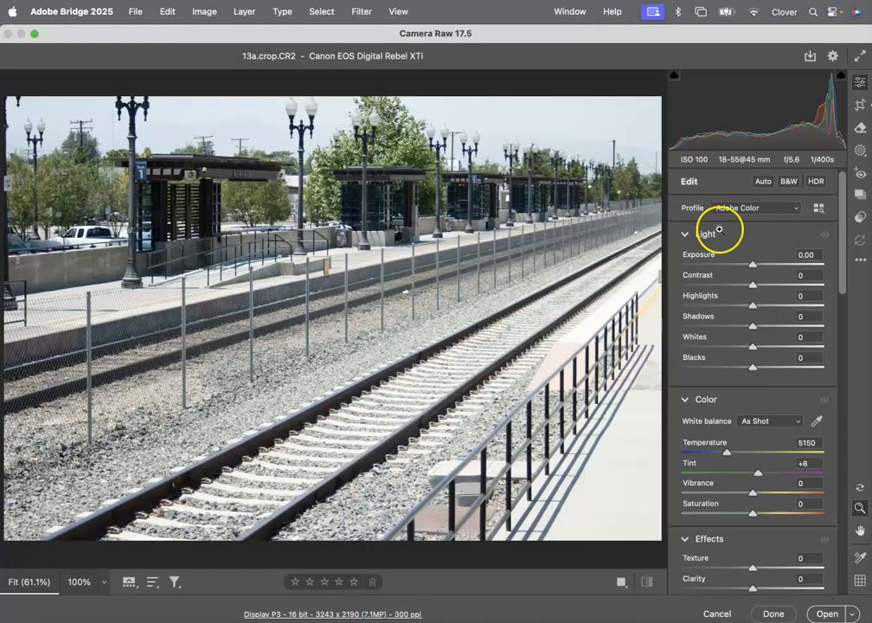
{"action": "left_click", "coordinate": [859, 106]}
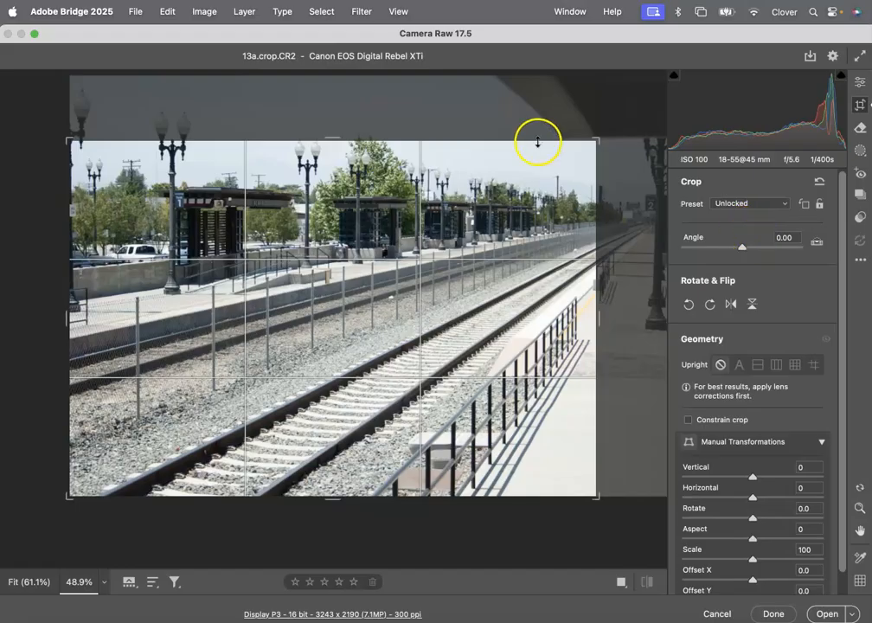
{"action": "key", "text": "Escape"}
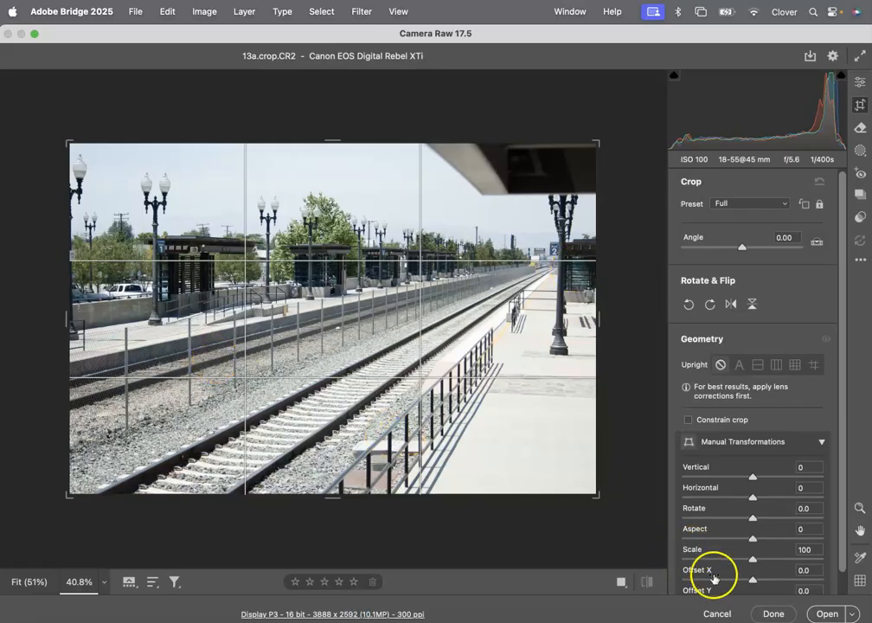
{"action": "key", "text": "Return"}
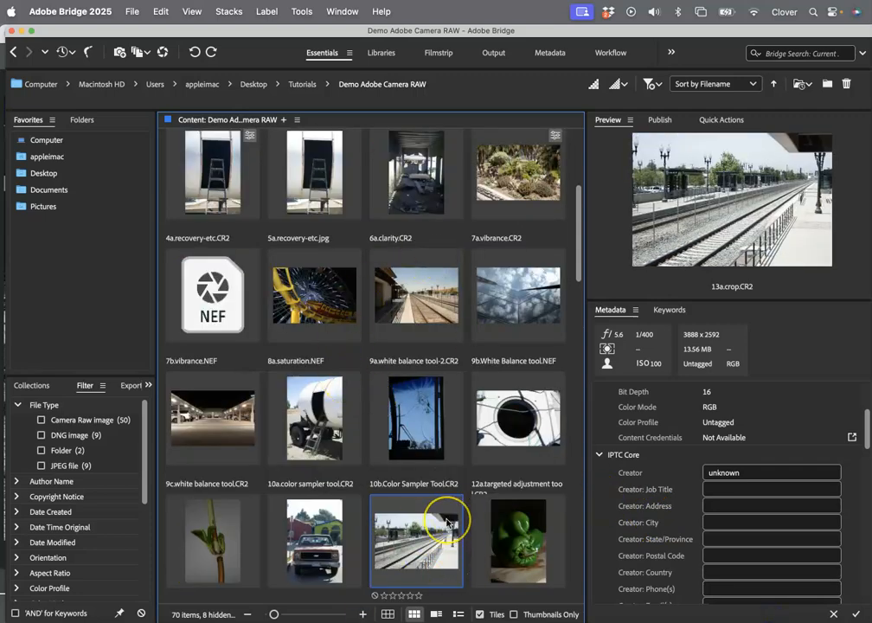
Step: Find the green pepper photo 13b.crop.NEF in the demo folder and open it in Camera Raw
{"action": "scroll", "coordinate": [447, 522], "scroll_direction": "down", "scroll_amount": 4}
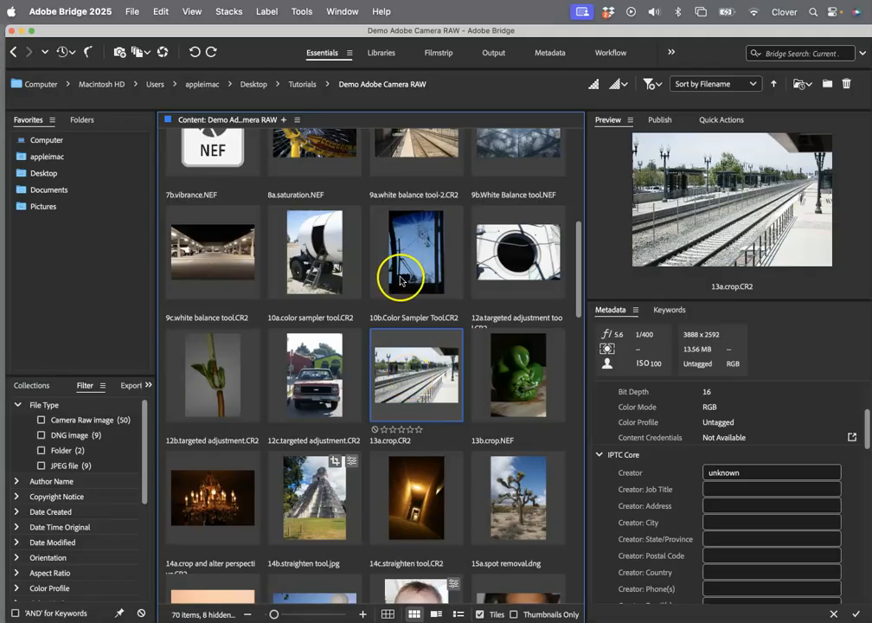
{"action": "left_click", "coordinate": [516, 368]}
{"action": "left_click", "coordinate": [163, 52]}
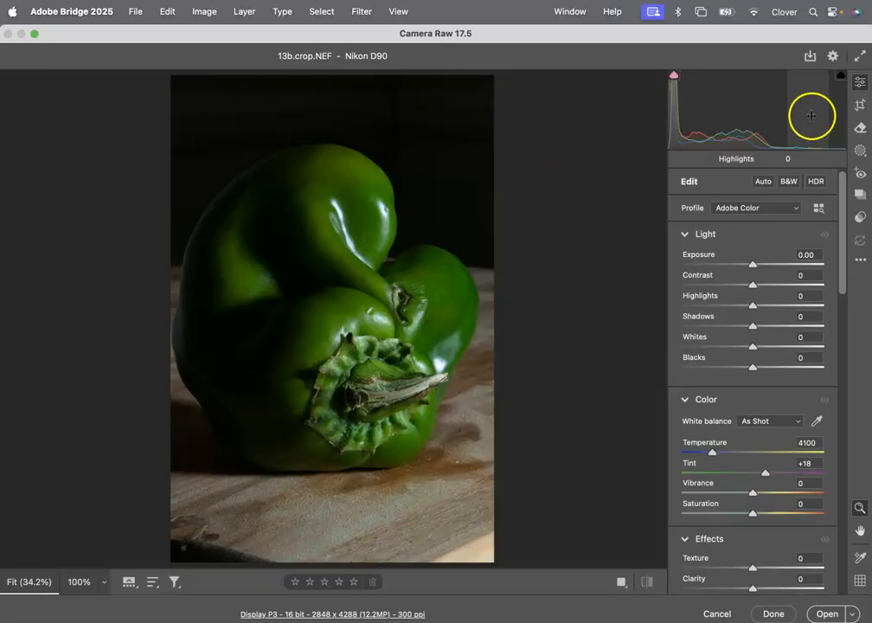
Step: Crop the pepper photo's lower and left edges to about 2601 x 3898 pixels with the ratio unlocked, and save the edit
{"action": "left_click", "coordinate": [861, 106]}
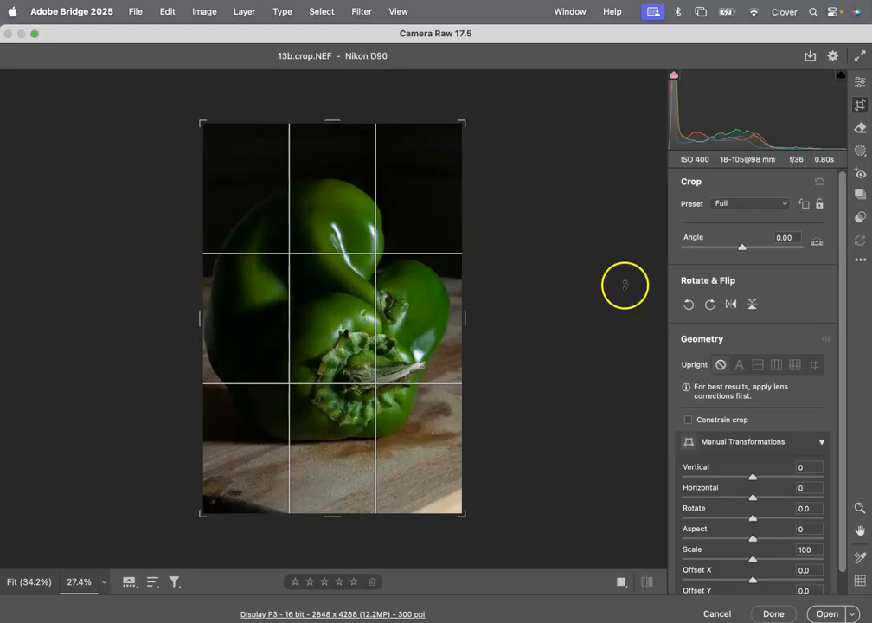
{"action": "left_click", "coordinate": [820, 206]}
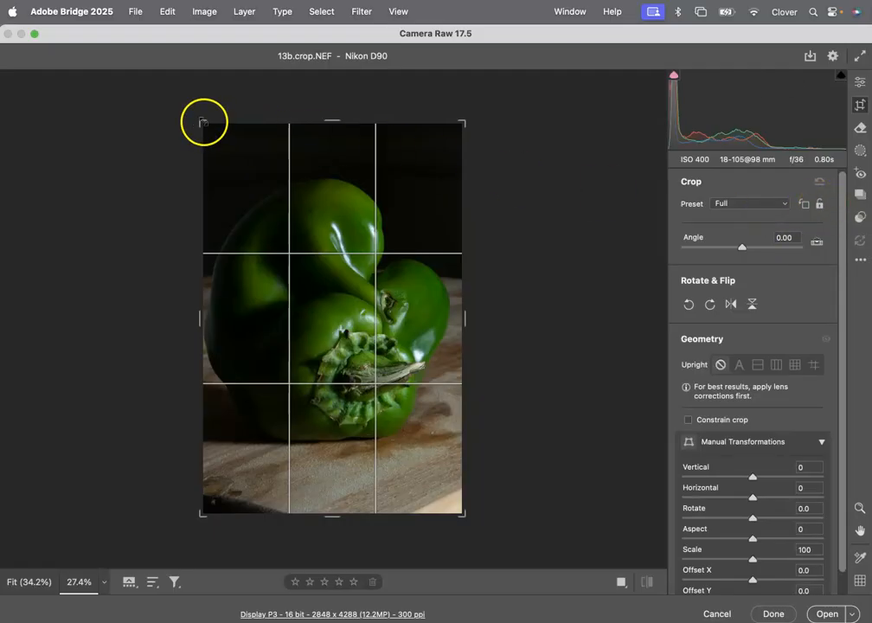
{"action": "left_click_drag", "start_coordinate": [322, 514], "coordinate": [331, 498]}
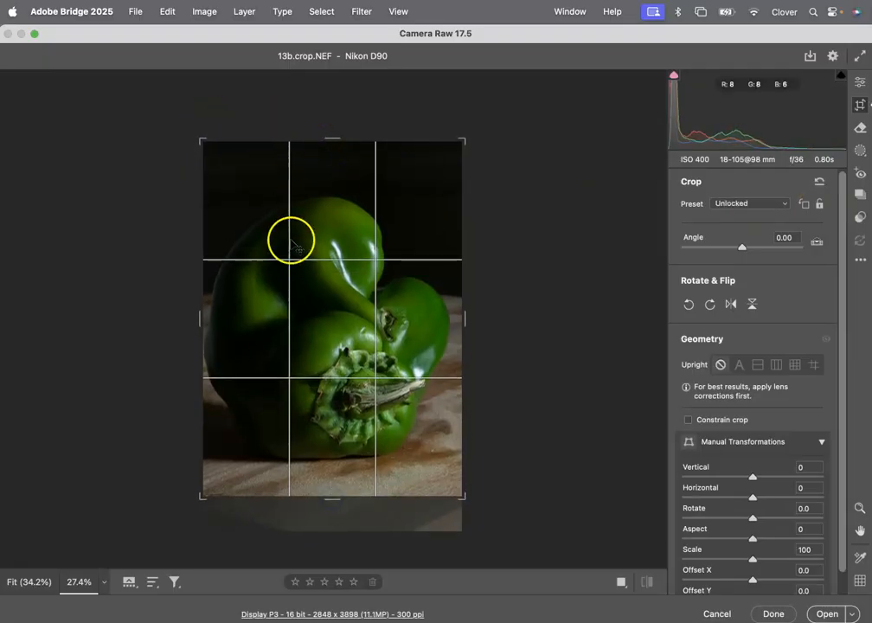
{"action": "left_click_drag", "start_coordinate": [196, 353], "coordinate": [211, 353]}
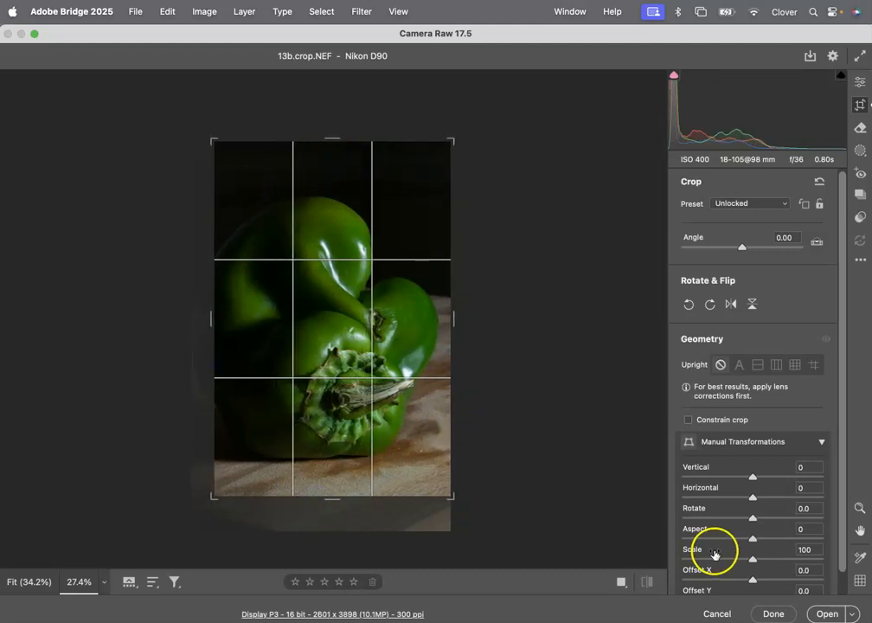
{"action": "left_click", "coordinate": [776, 614]}
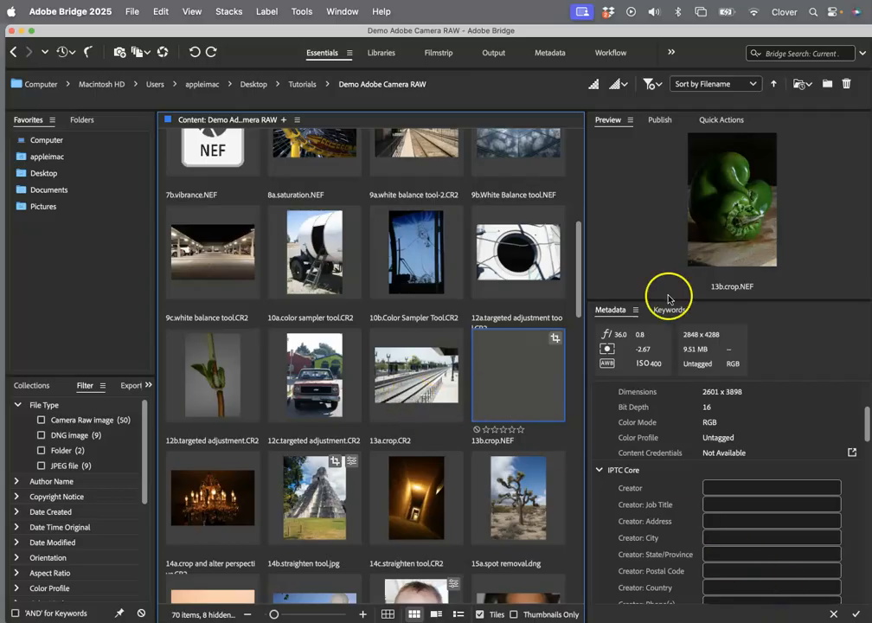
Step: Open the chandelier photo 14a.crop and alter perspective.CR2 in Camera Raw
{"action": "left_click", "coordinate": [233, 500]}
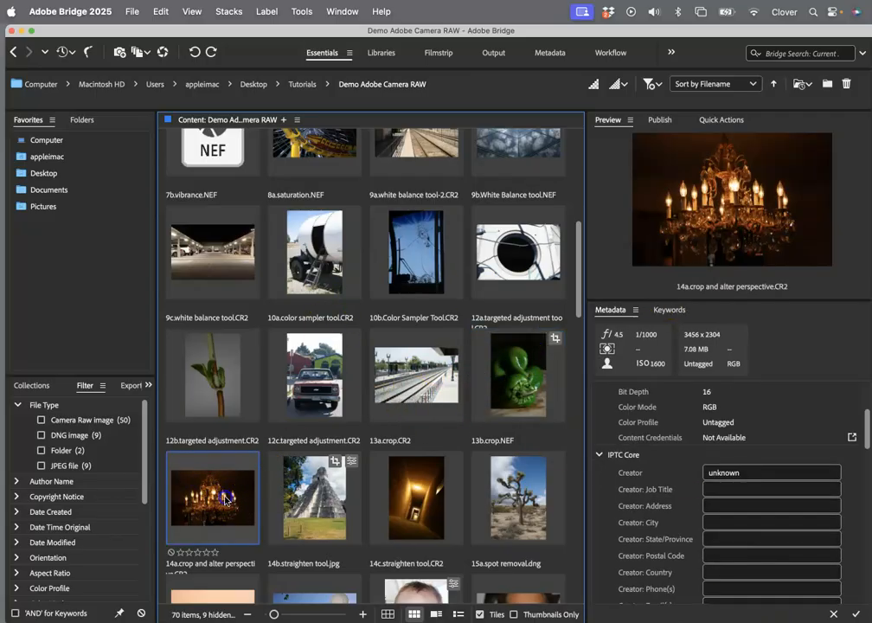
{"action": "double_click", "coordinate": [225, 500]}
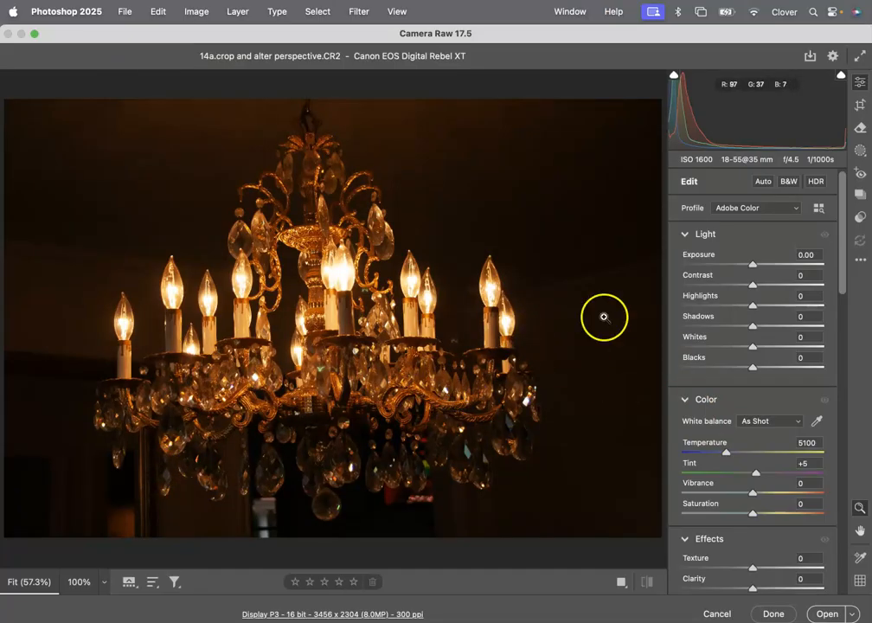
{"action": "left_click_drag", "start_coordinate": [842, 277], "coordinate": [840, 243]}
Step: Compare the Auto and Level Upright corrections with Upright off on the chandelier photo, and apply Level
{"action": "left_click", "coordinate": [859, 104]}
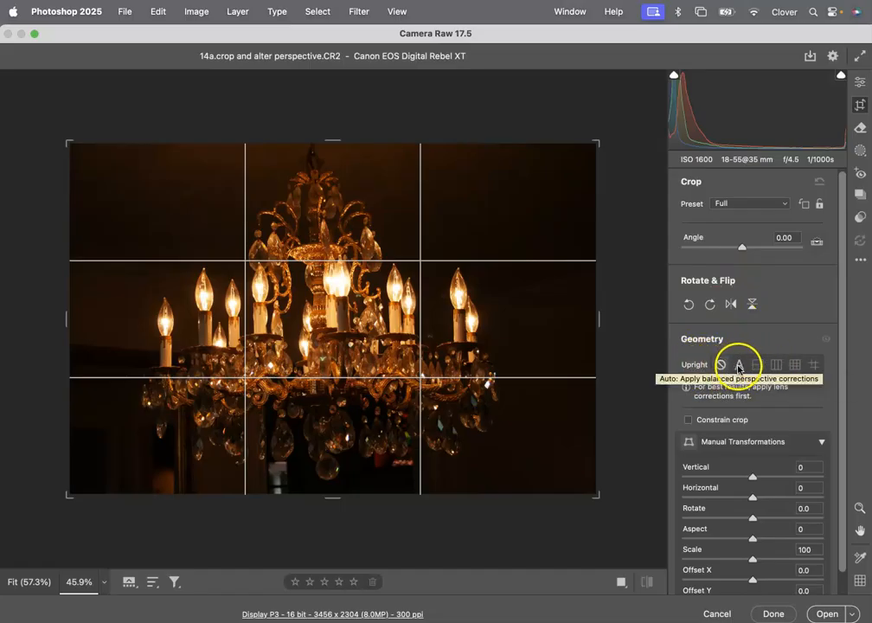
{"action": "left_click", "coordinate": [738, 367]}
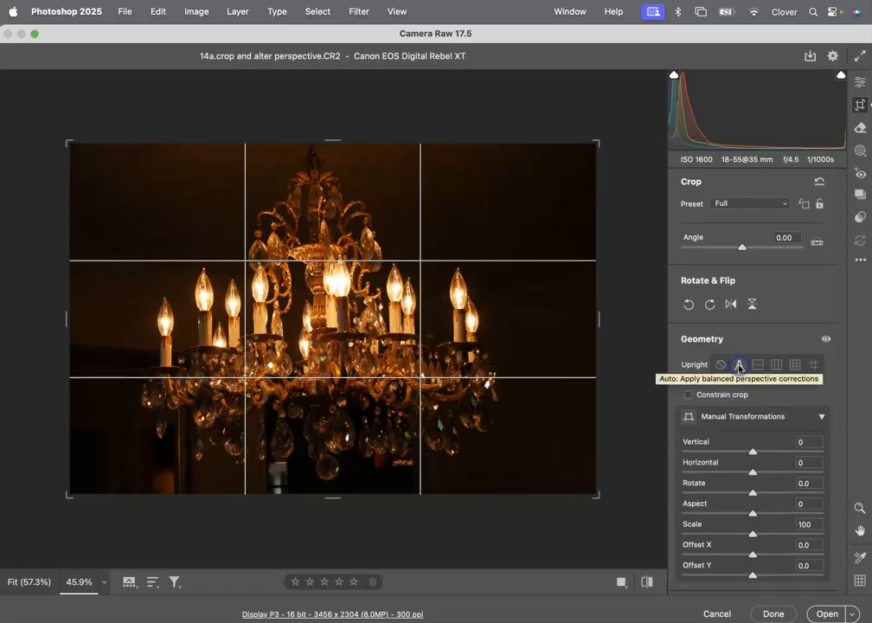
{"action": "left_click", "coordinate": [719, 367]}
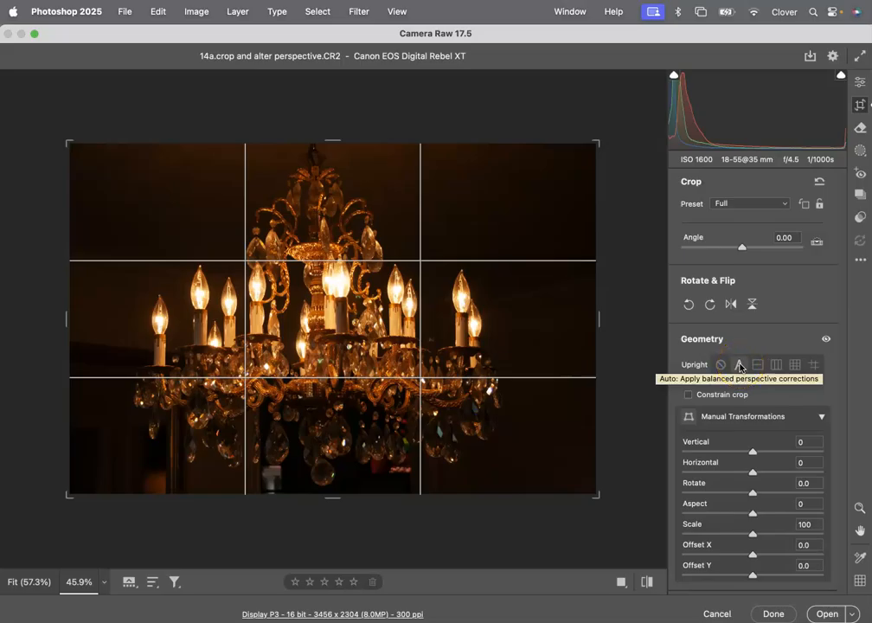
{"action": "left_click", "coordinate": [755, 367]}
{"action": "left_click", "coordinate": [719, 364]}
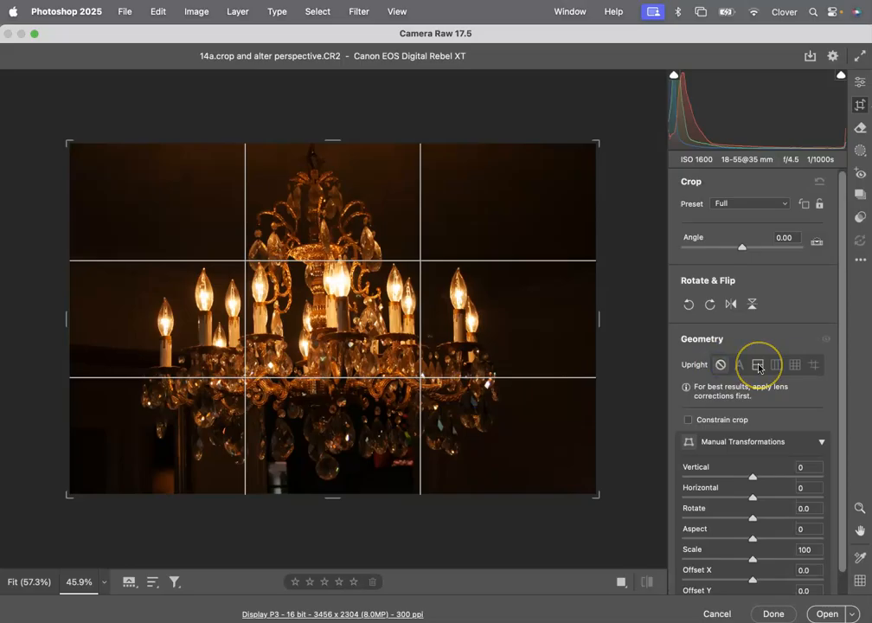
{"action": "left_click", "coordinate": [759, 367]}
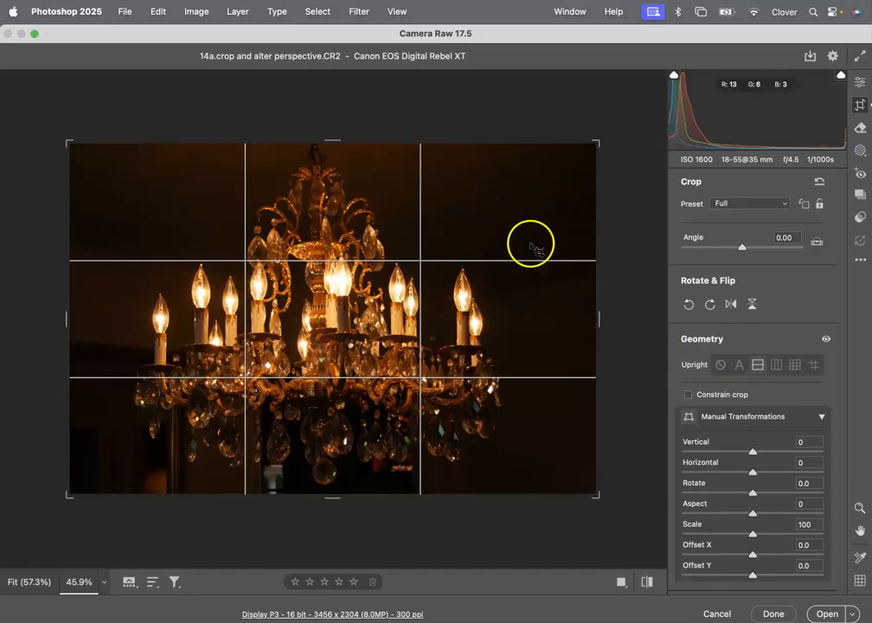
Step: Narrow the chandelier photo's crop to about 3339 x 2304 pixels, and save the perspective and crop edits
{"action": "mouse_move", "coordinate": [65, 321]}
{"action": "left_mouse_down"}
{"action": "mouse_move", "coordinate": [80, 320]}
{"action": "mouse_move", "coordinate": [59, 319]}
{"action": "left_mouse_up"}
{"action": "mouse_move", "coordinate": [598, 143]}
{"action": "left_mouse_down"}
{"action": "mouse_move", "coordinate": [574, 146]}
{"action": "mouse_move", "coordinate": [595, 135]}
{"action": "mouse_move", "coordinate": [588, 140]}
{"action": "left_mouse_up"}
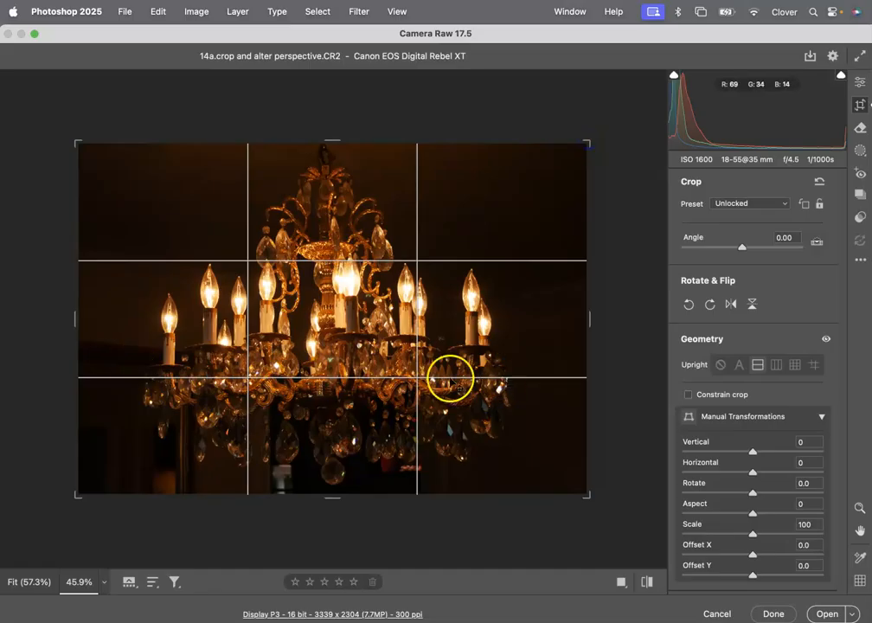
{"action": "left_click", "coordinate": [775, 614]}
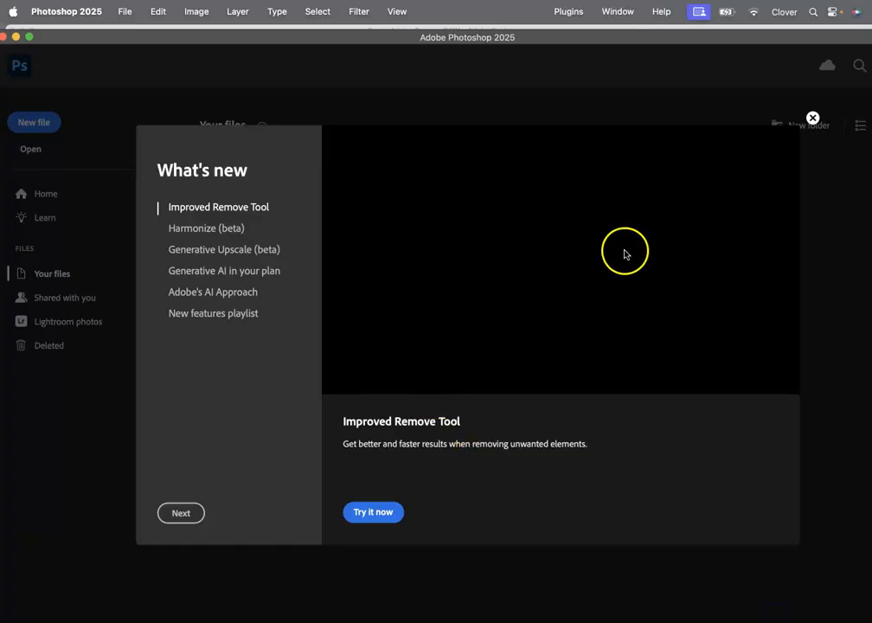
Step: Minimize the Photoshop window to return to Bridge, and browse further down the demo folder's photos
{"action": "left_click", "coordinate": [69, 9]}
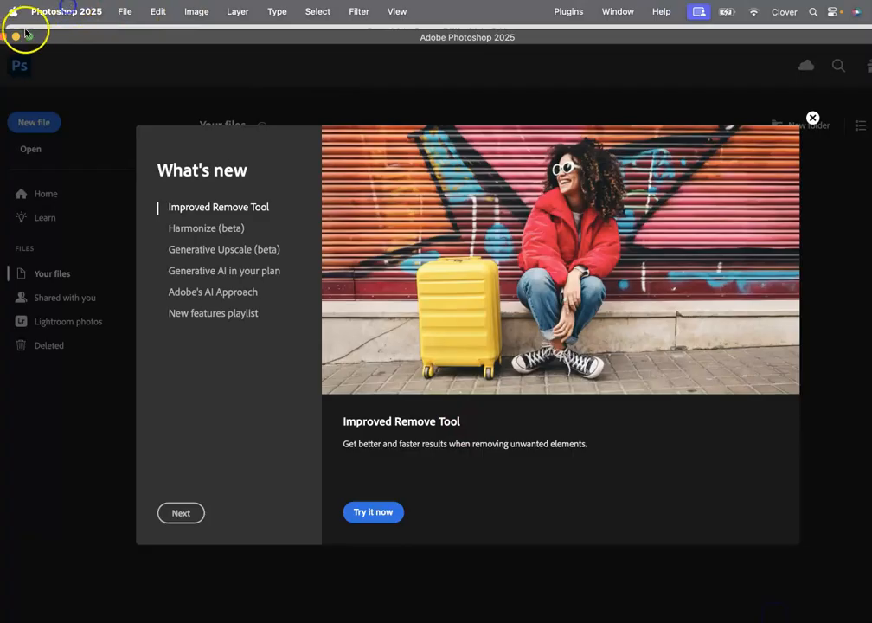
{"action": "left_click", "coordinate": [15, 37]}
{"action": "left_click", "coordinate": [16, 37]}
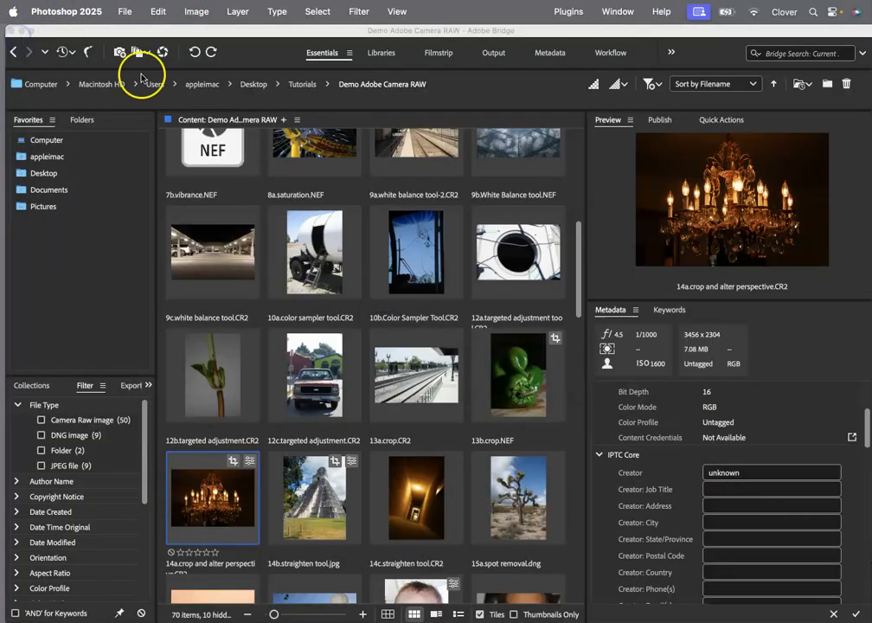
{"action": "scroll", "coordinate": [331, 347], "scroll_direction": "down", "scroll_amount": 2}
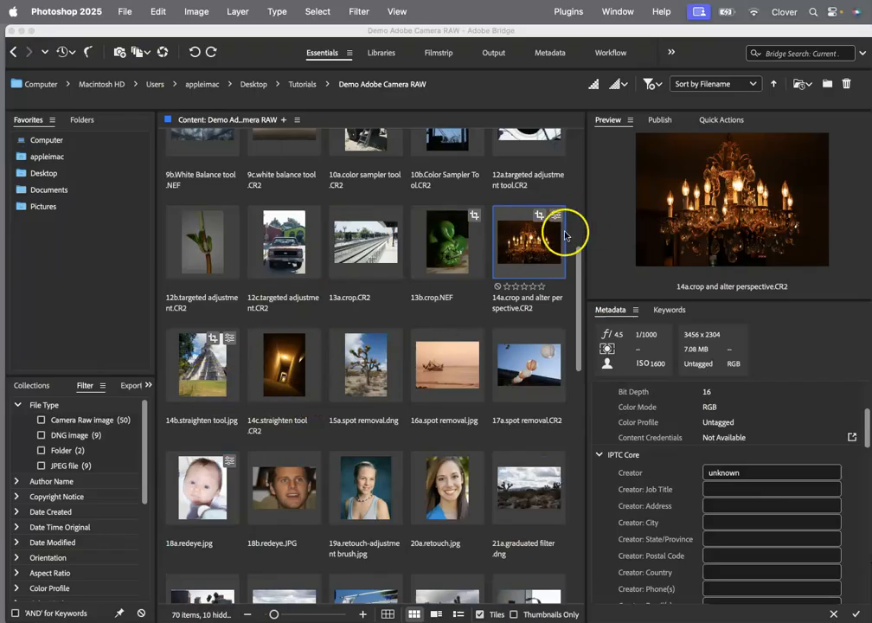
Step: Open the pyramid photo 14b.straighten tool.jpg in Camera Raw, and reset its crop to the full, unrotated frame
{"action": "left_click", "coordinate": [197, 372]}
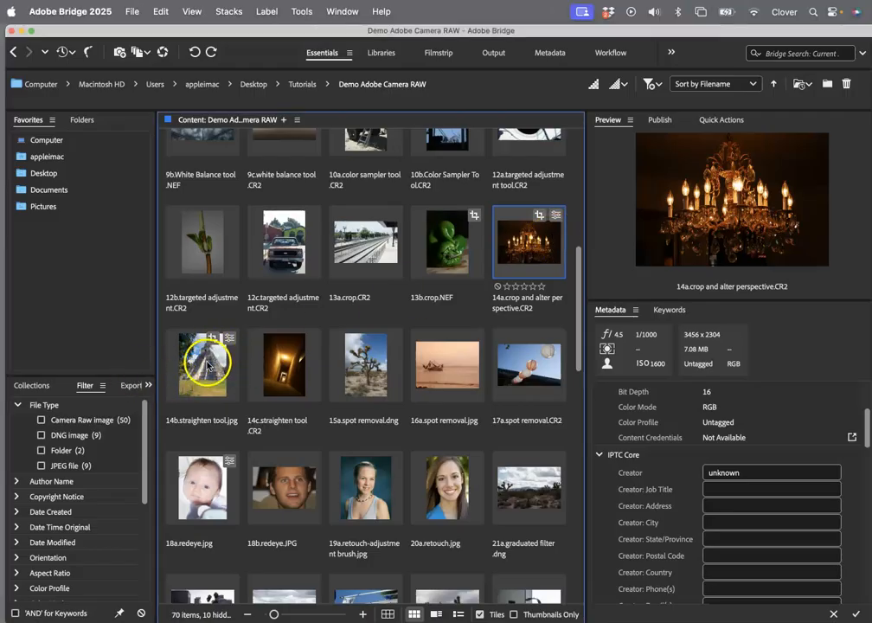
{"action": "left_click", "coordinate": [206, 365]}
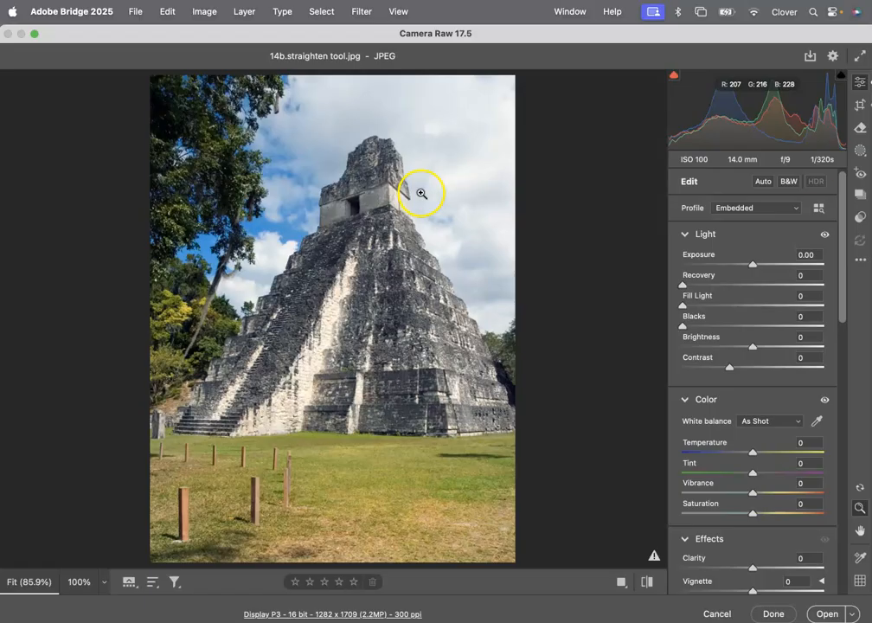
{"action": "left_click", "coordinate": [860, 106]}
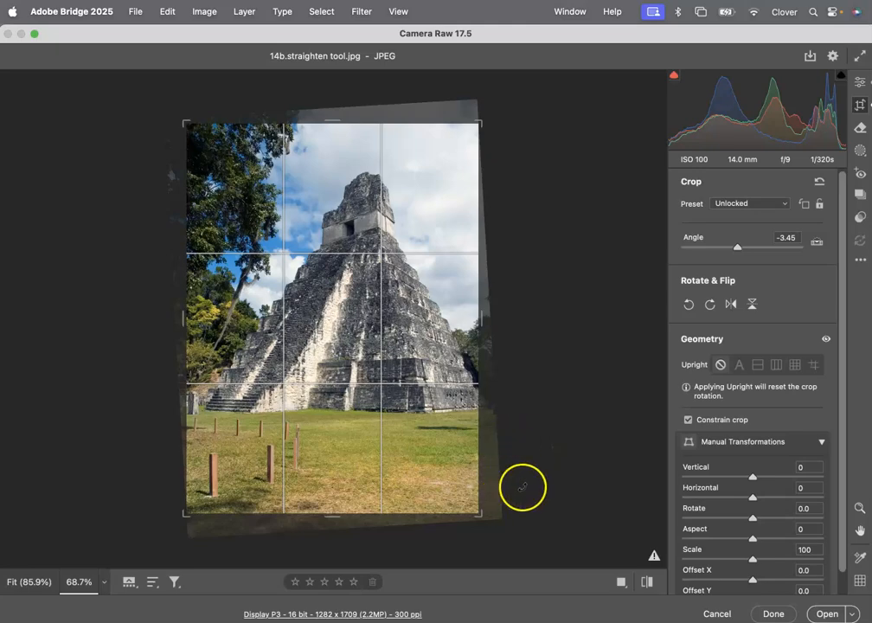
{"action": "mouse_move", "coordinate": [538, 486]}
{"action": "left_mouse_down"}
{"action": "mouse_move", "coordinate": [547, 453]}
{"action": "mouse_move", "coordinate": [529, 510]}
{"action": "mouse_move", "coordinate": [535, 481]}
{"action": "left_mouse_up"}
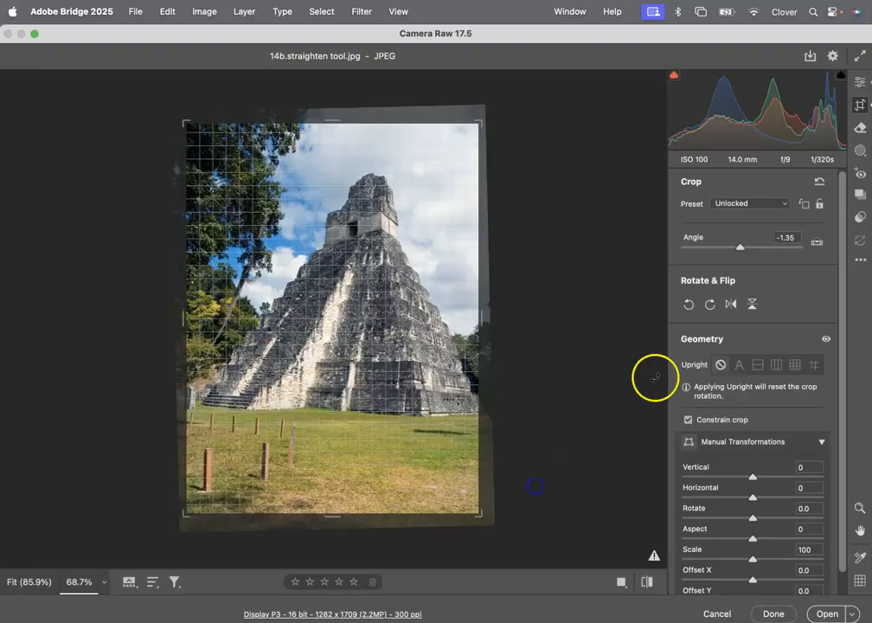
{"action": "double_click", "coordinate": [398, 123]}
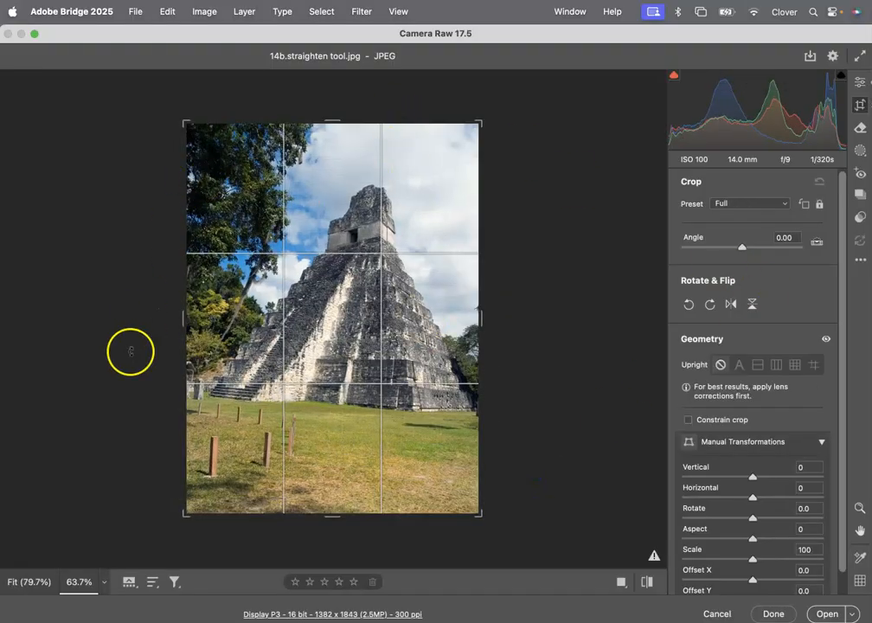
Step: Straighten the pyramid photo with the Level Upright correction, and save it with the crop tightened to about 1188 x 1584 pixels
{"action": "left_click", "coordinate": [755, 364]}
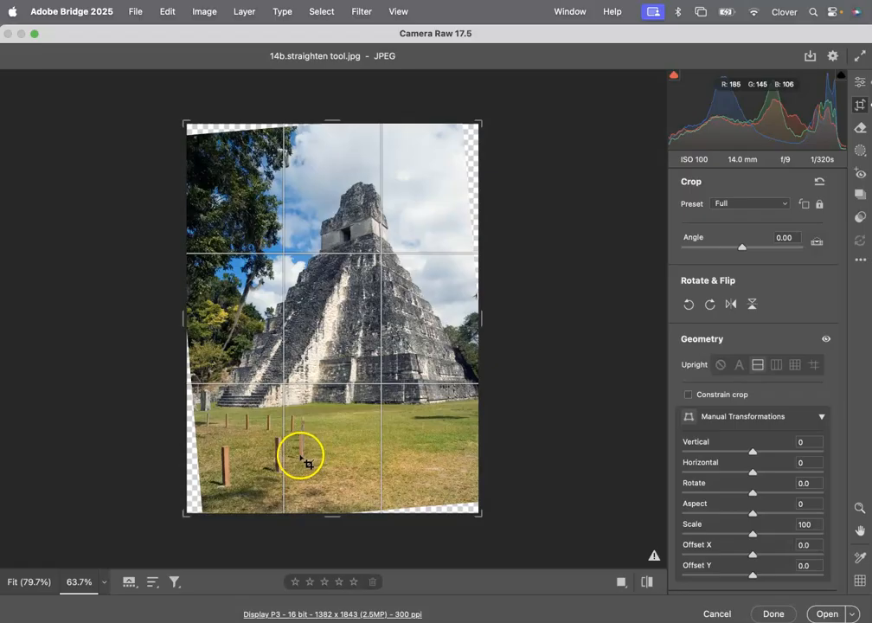
{"action": "left_click_drag", "start_coordinate": [187, 512], "coordinate": [196, 506]}
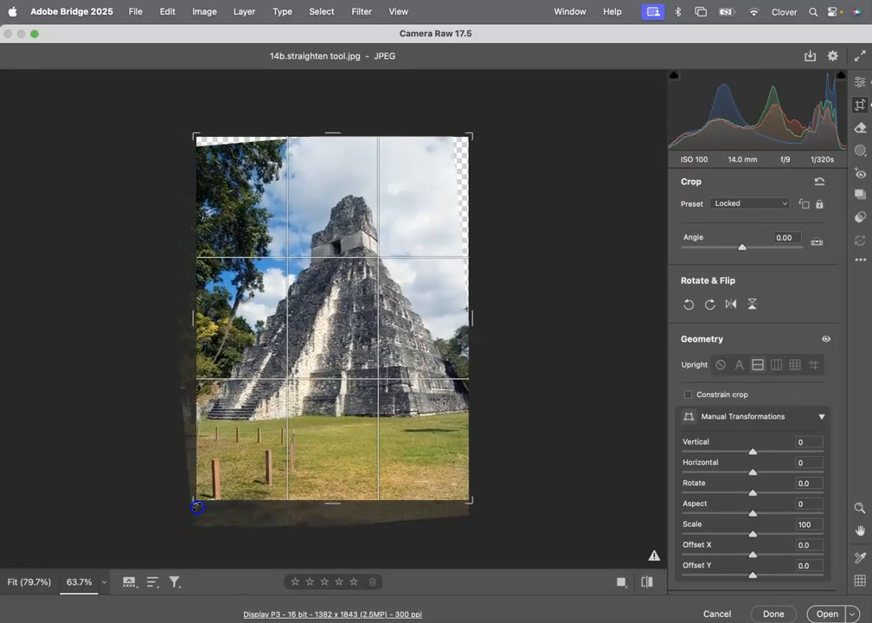
{"action": "left_click_drag", "start_coordinate": [326, 133], "coordinate": [327, 140]}
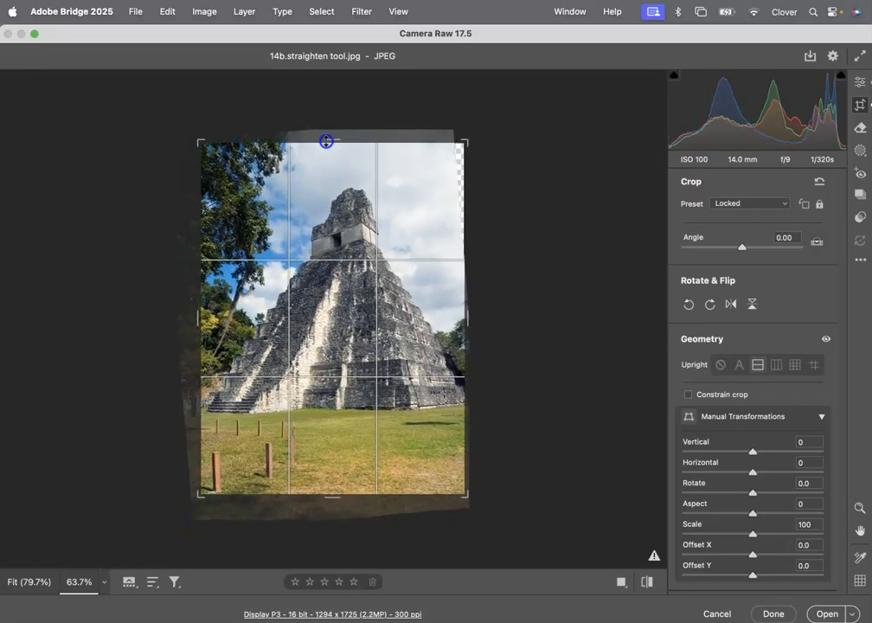
{"action": "left_click_drag", "start_coordinate": [467, 322], "coordinate": [461, 321]}
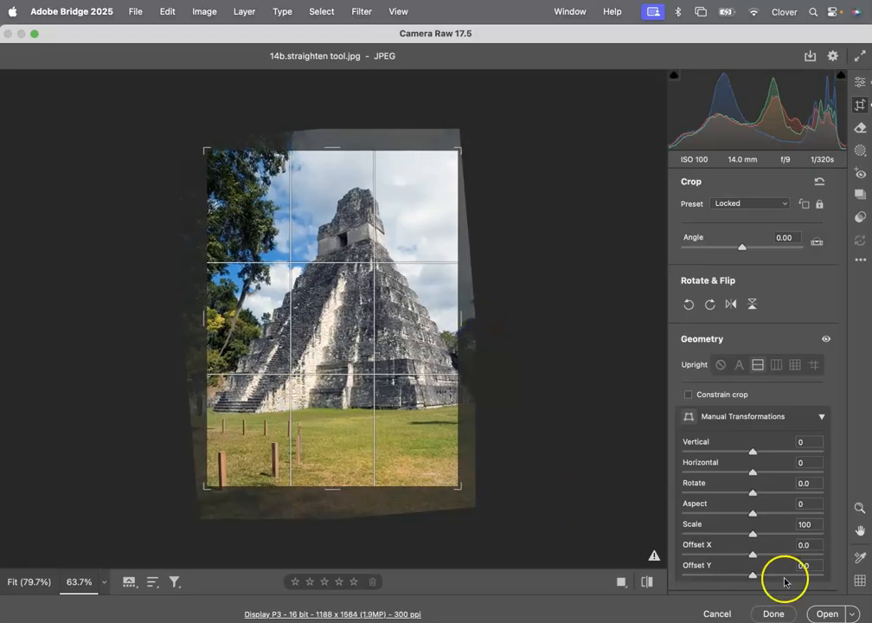
{"action": "left_click", "coordinate": [773, 614]}
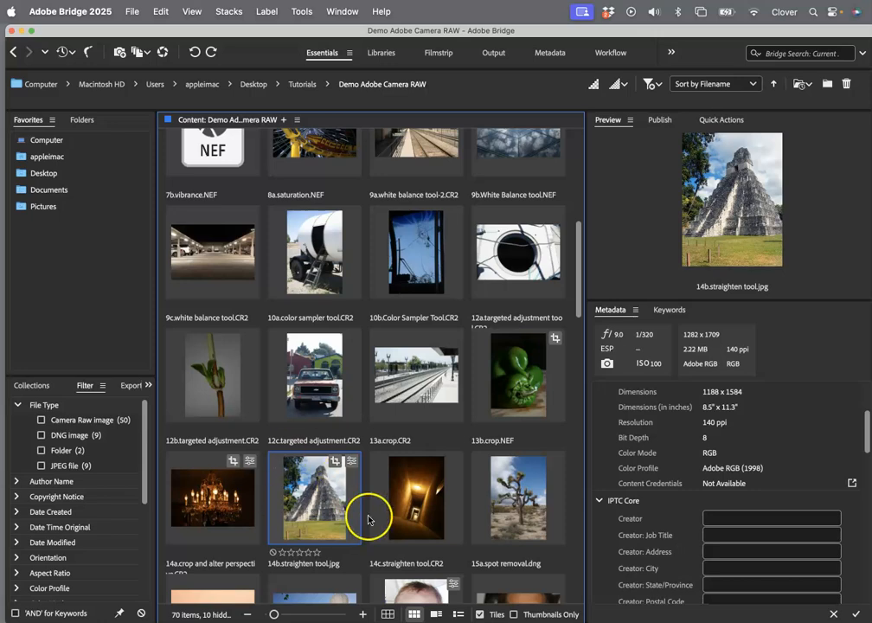
Step: Open the tilted corridor photo 14c.straighten tool.CR2 in Camera Raw, and show its crop and geometry settings
{"action": "left_click", "coordinate": [430, 510]}
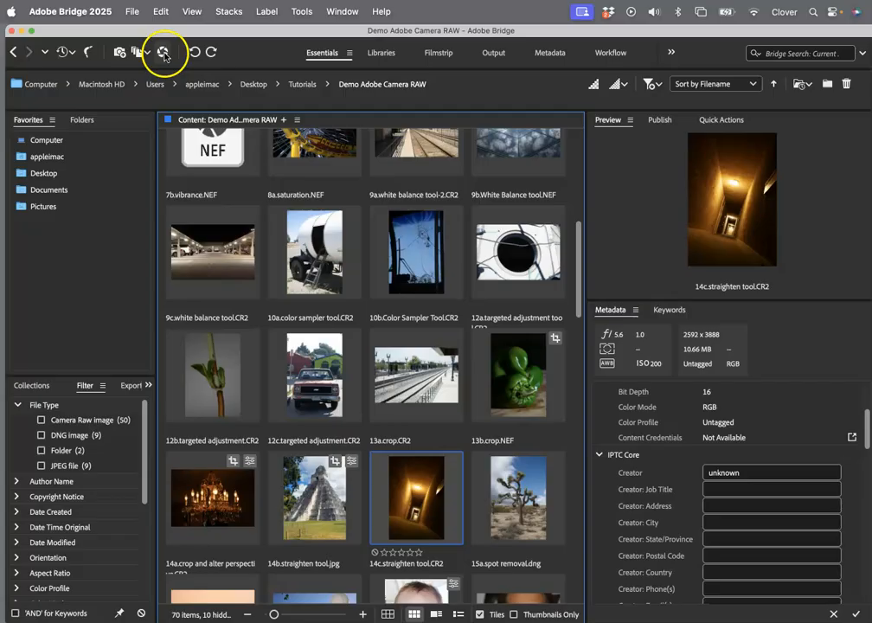
{"action": "key", "text": "super+r"}
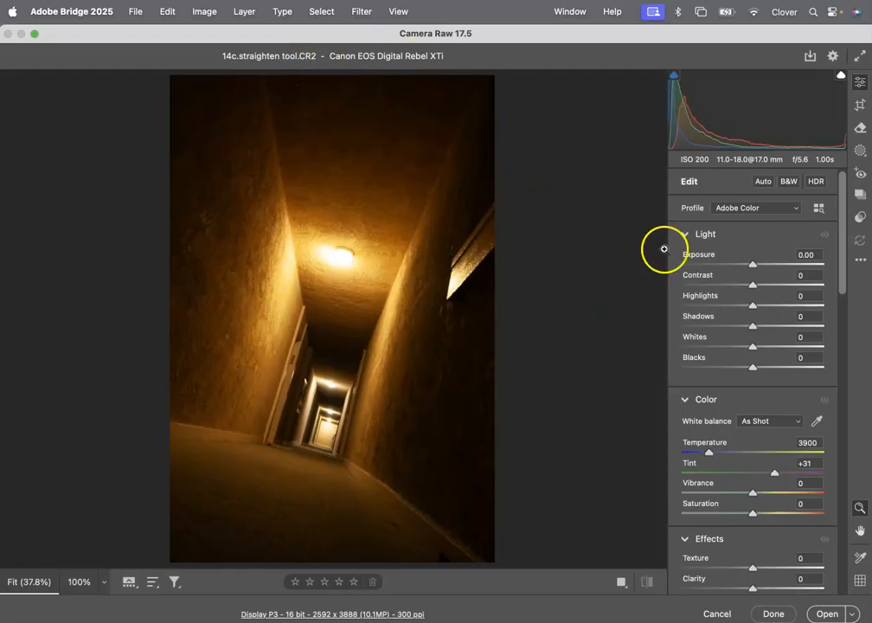
{"action": "left_click", "coordinate": [859, 106]}
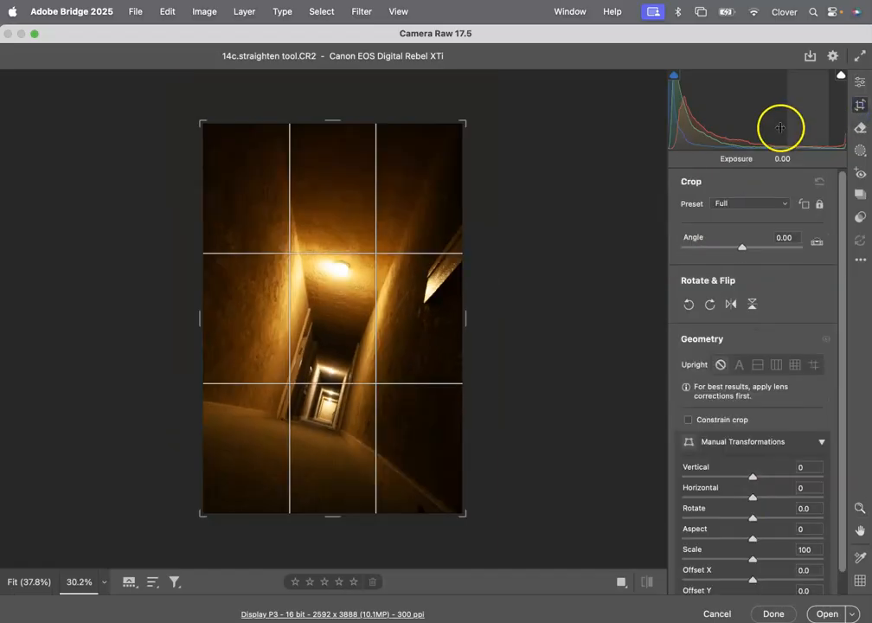
Step: Compare the Level and Auto Upright corrections on the corridor photo, and turn Upright off again
{"action": "left_click", "coordinate": [757, 366]}
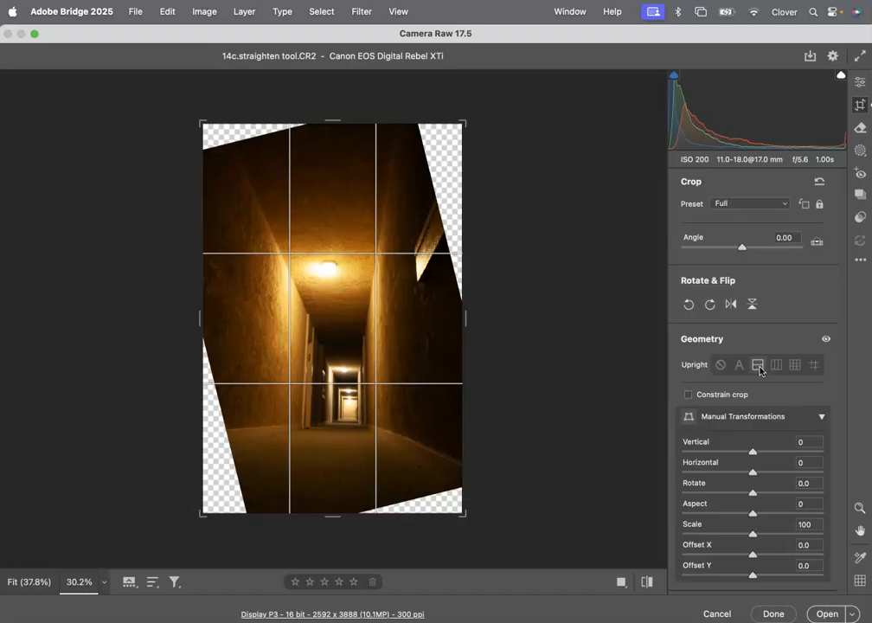
{"action": "left_click", "coordinate": [740, 366]}
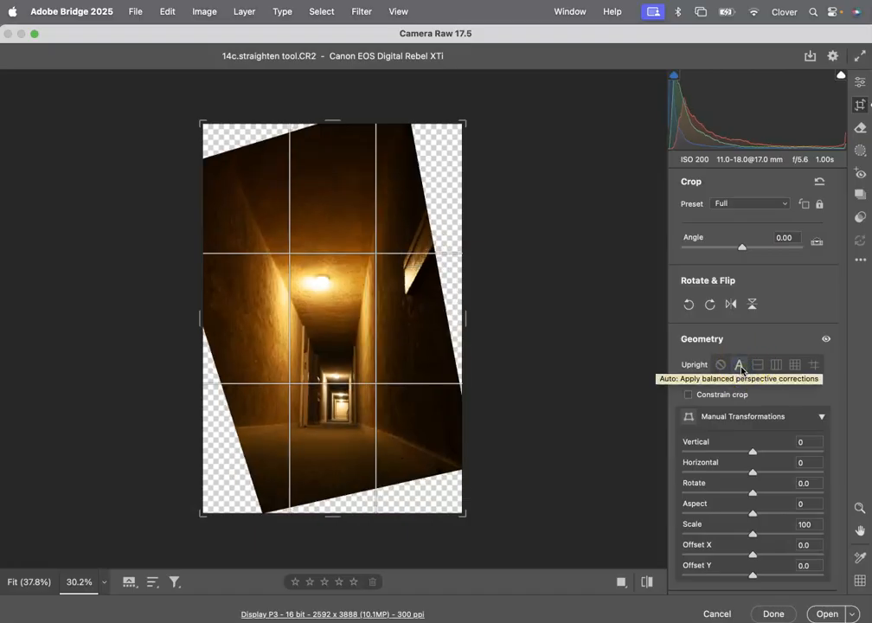
{"action": "left_click", "coordinate": [757, 366]}
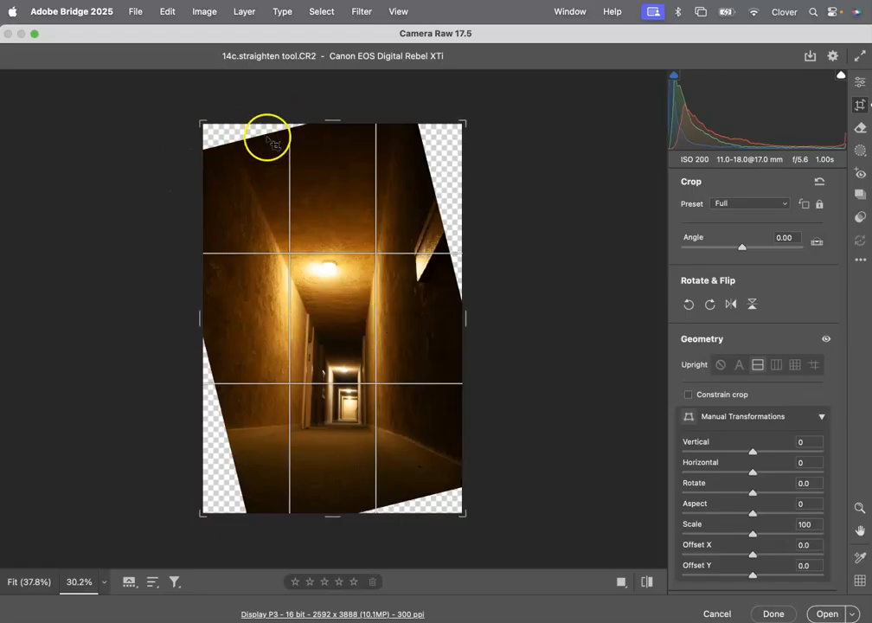
{"action": "left_click", "coordinate": [719, 365]}
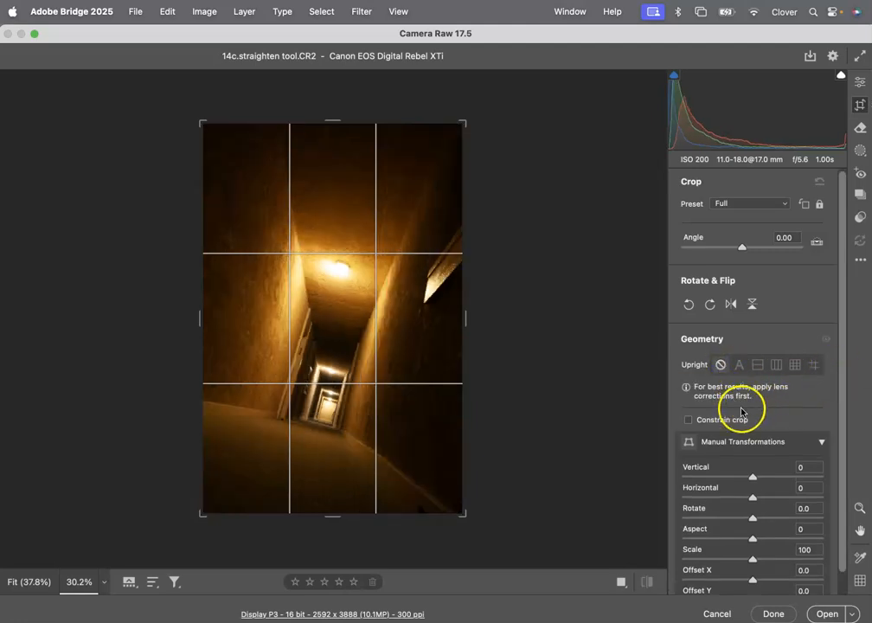
Step: Try the manual Rotate transformation on the corridor photo, return it to 0.0, and apply the Level Upright correction
{"action": "left_click_drag", "start_coordinate": [842, 398], "coordinate": [844, 430]}
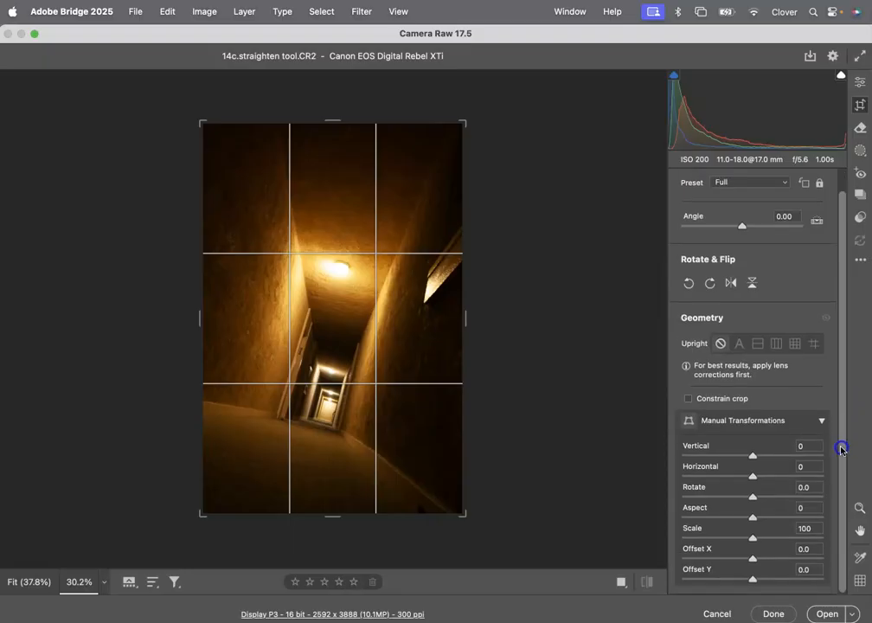
{"action": "mouse_move", "coordinate": [754, 500]}
{"action": "left_mouse_down"}
{"action": "mouse_move", "coordinate": [707, 498]}
{"action": "mouse_move", "coordinate": [752, 500]}
{"action": "left_mouse_up"}
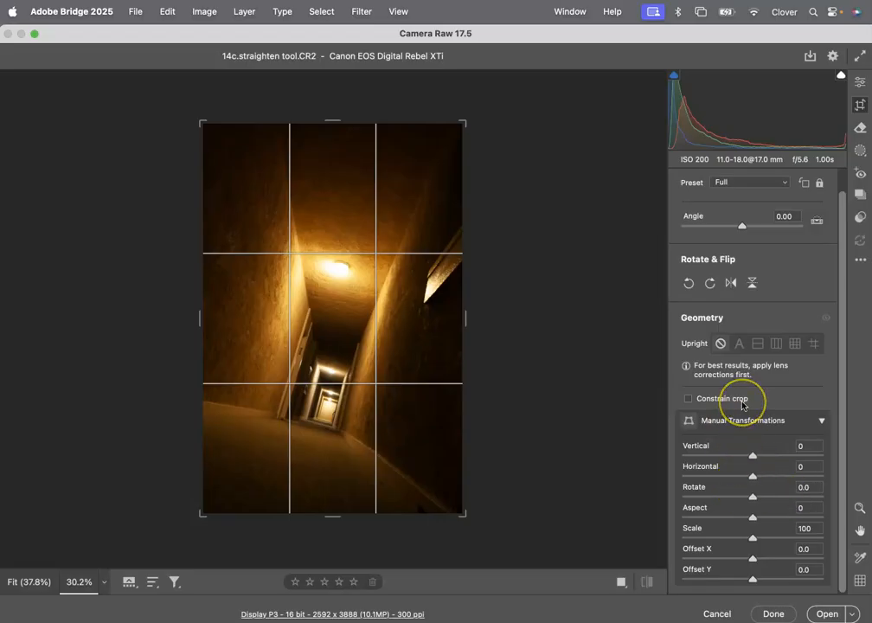
{"action": "scroll", "coordinate": [742, 405], "scroll_direction": "up", "scroll_amount": 1}
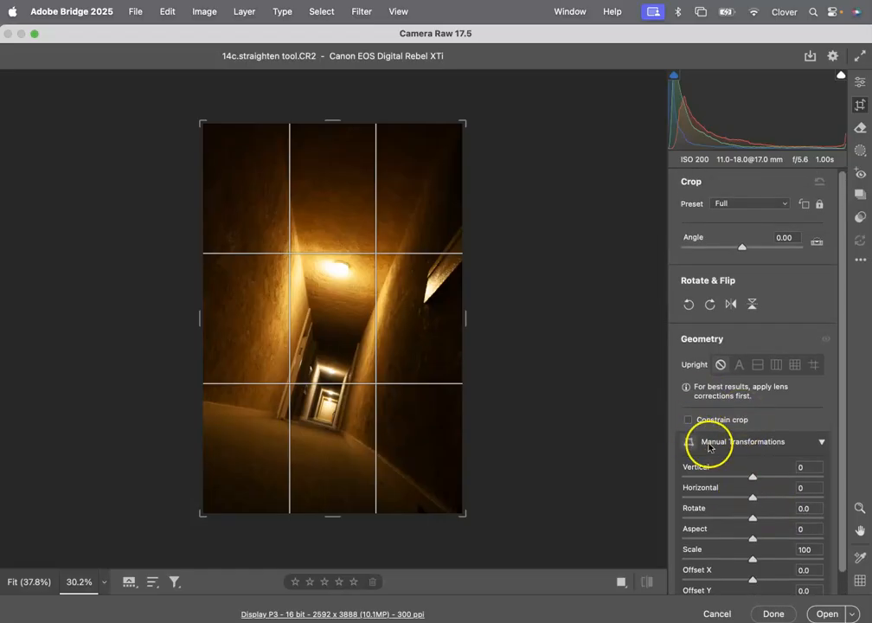
{"action": "scroll", "coordinate": [750, 464], "scroll_direction": "down", "scroll_amount": 1}
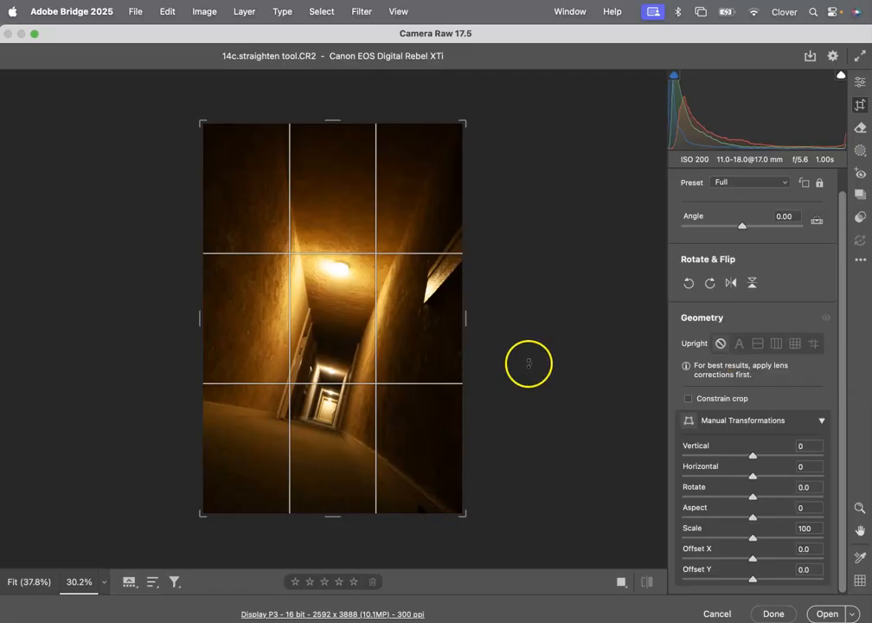
{"action": "left_click", "coordinate": [757, 343]}
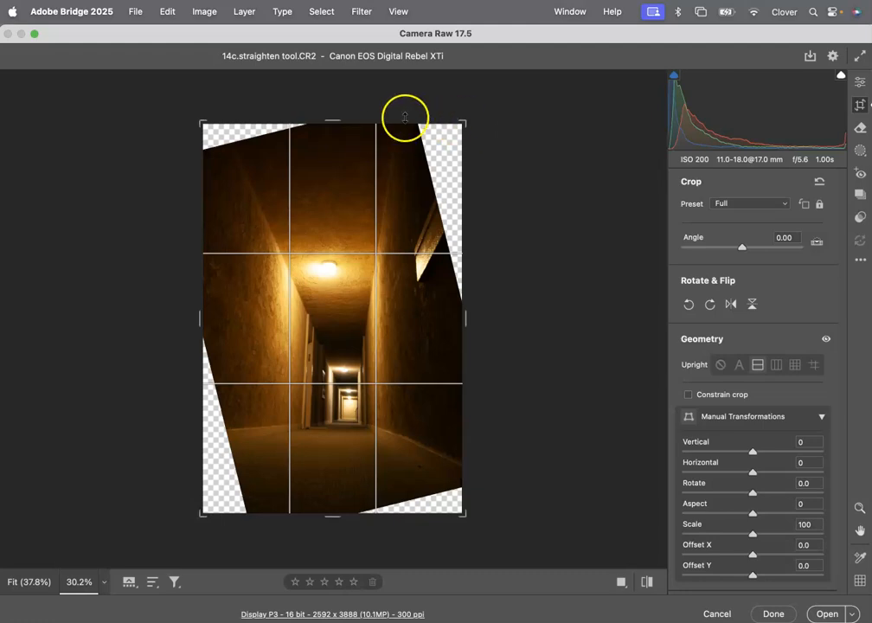
Step: Crop the corridor photo inside its transparent corners, preview the crop, and close the photo without saving
{"action": "left_click_drag", "start_coordinate": [355, 120], "coordinate": [355, 132]}
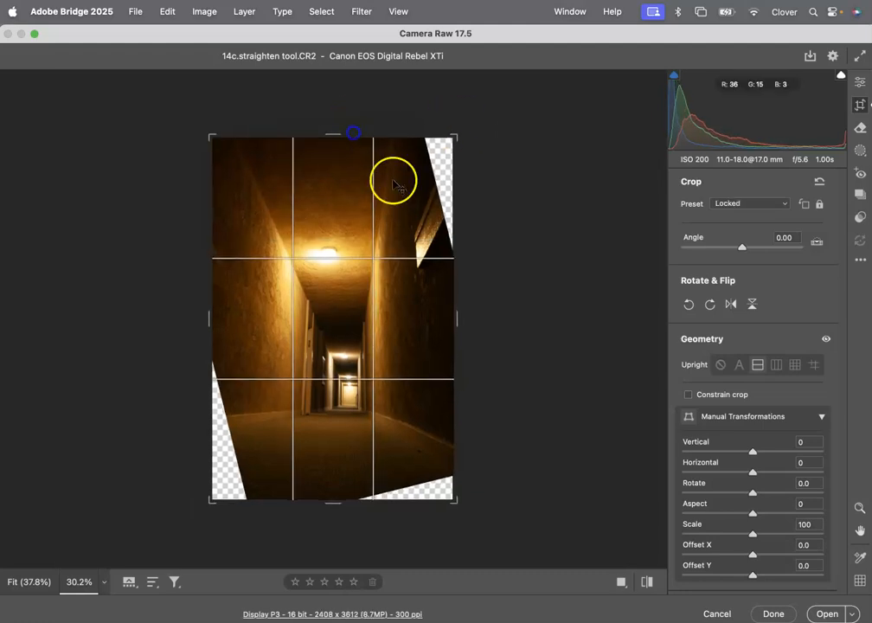
{"action": "left_click_drag", "start_coordinate": [460, 316], "coordinate": [442, 318]}
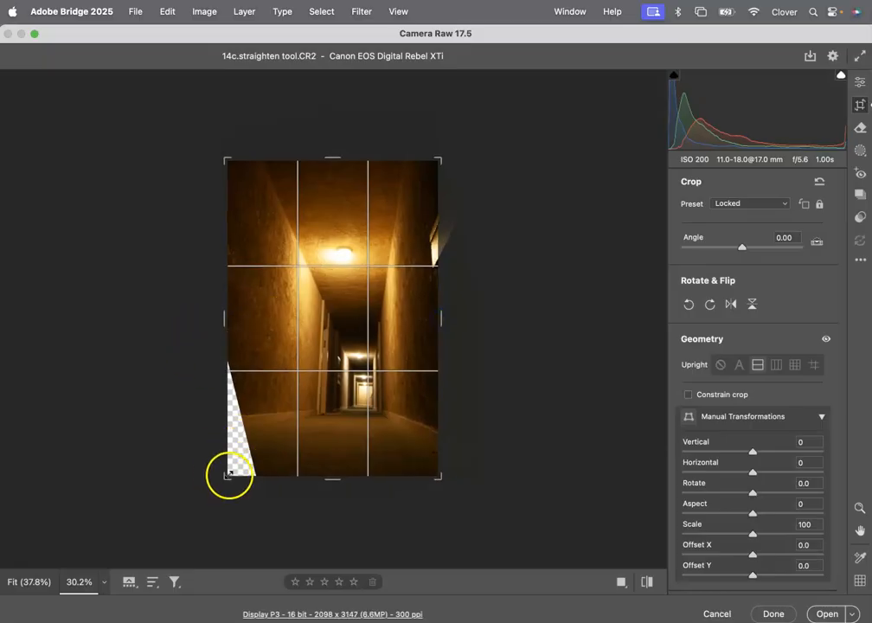
{"action": "left_click_drag", "start_coordinate": [228, 475], "coordinate": [234, 459]}
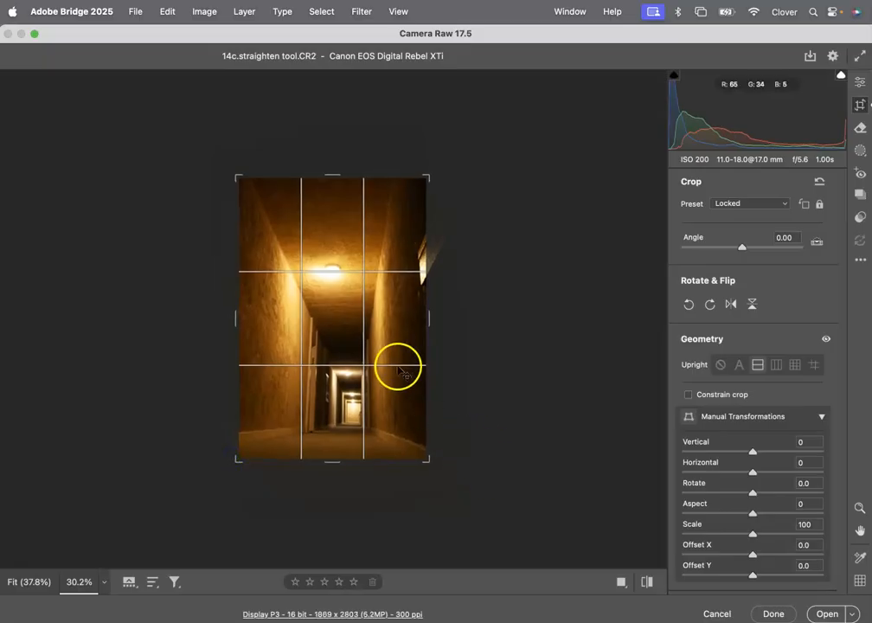
{"action": "double_click", "coordinate": [388, 328]}
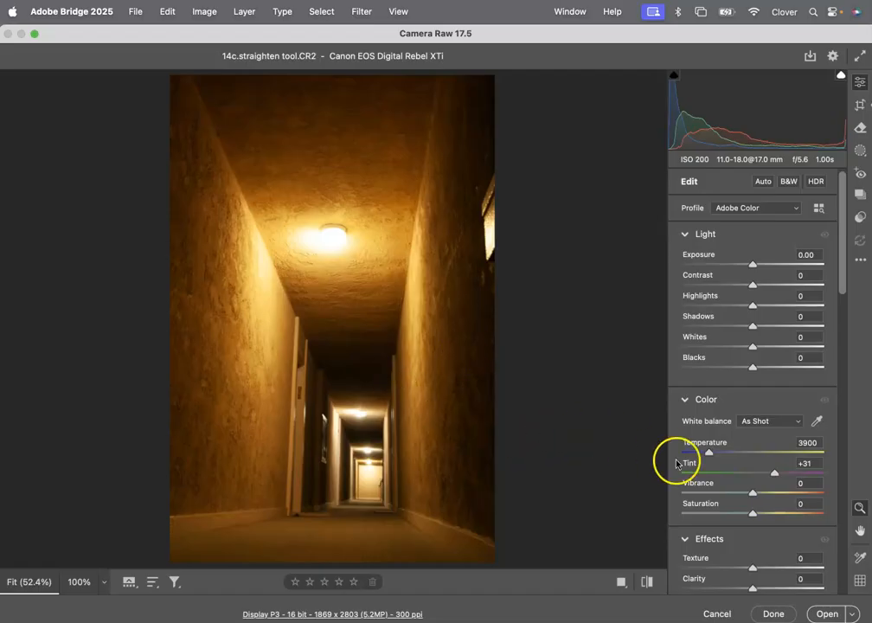
{"action": "left_click", "coordinate": [718, 613]}
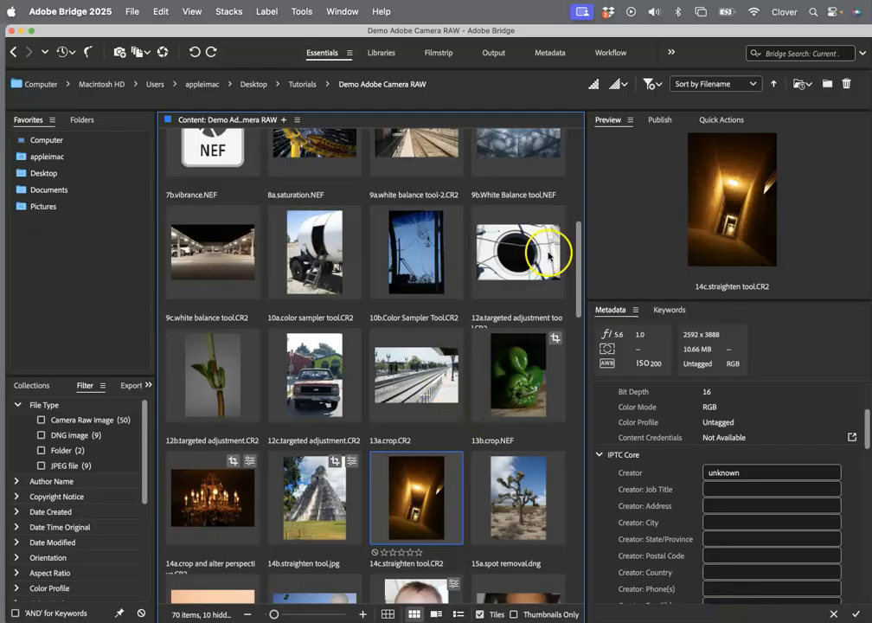
Step: Open 15a.spot removal.dng in Camera Raw, heal the dark spot in the blue sky with the Heal tool at size 11, and save
{"action": "left_click_drag", "start_coordinate": [578, 252], "coordinate": [577, 278]}
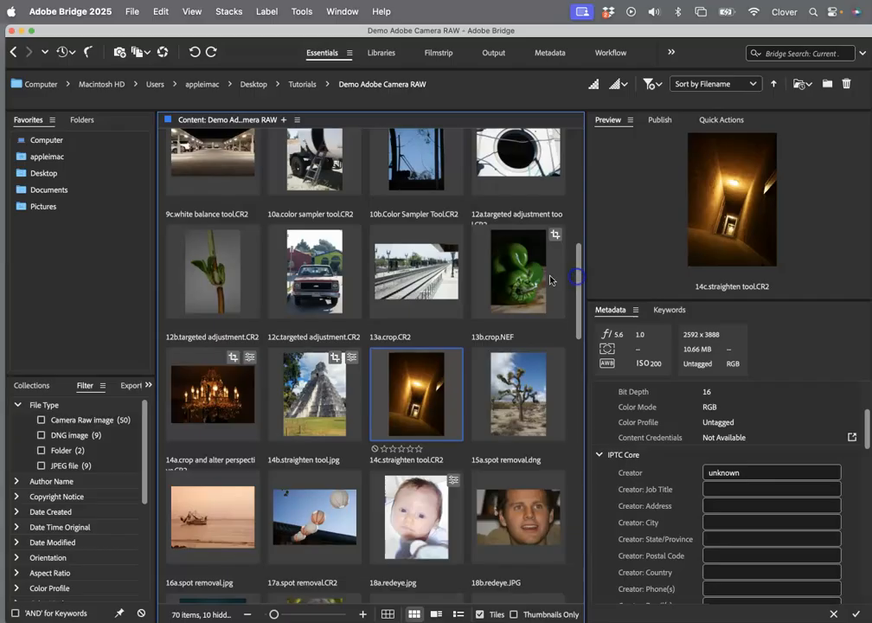
{"action": "left_click", "coordinate": [526, 395]}
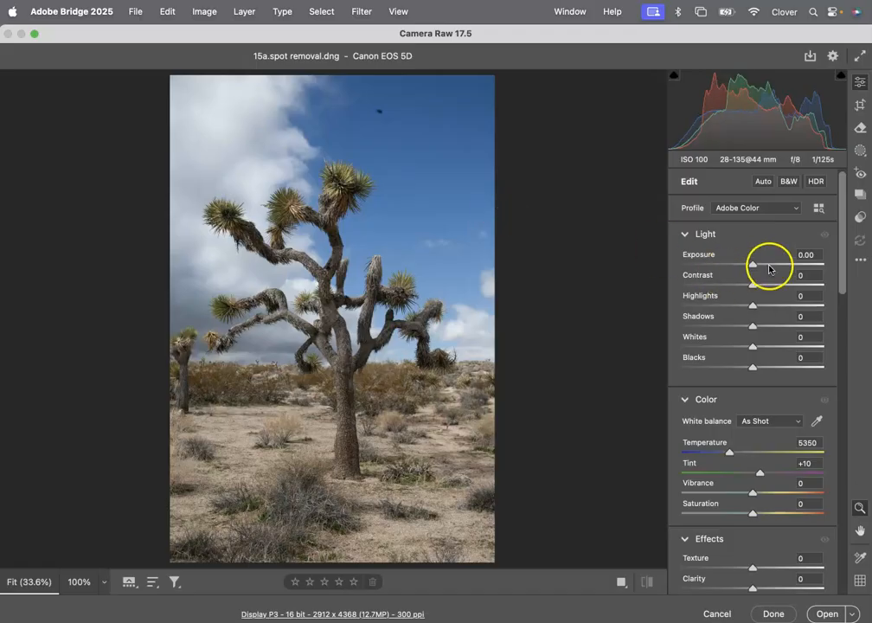
{"action": "left_click", "coordinate": [860, 129]}
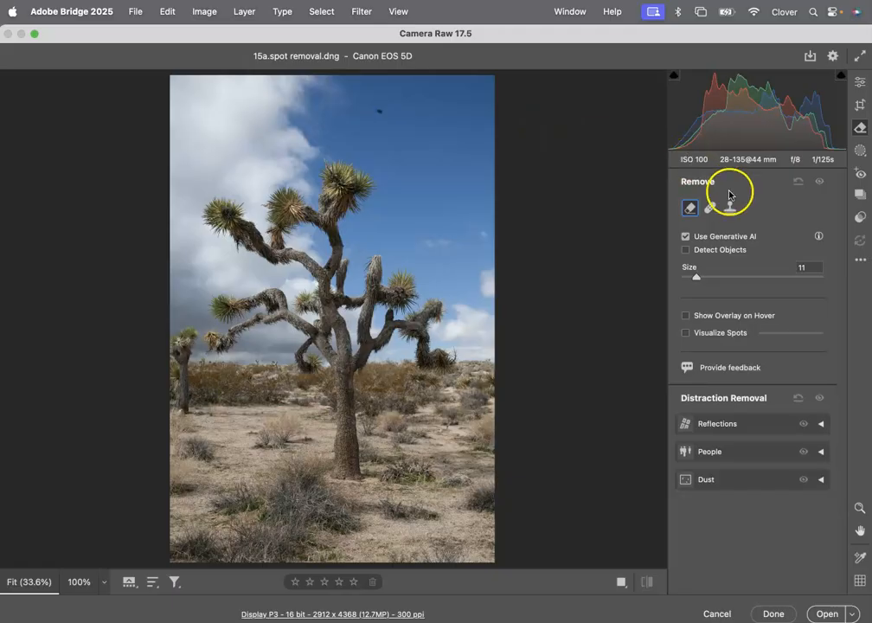
{"action": "left_click", "coordinate": [711, 211]}
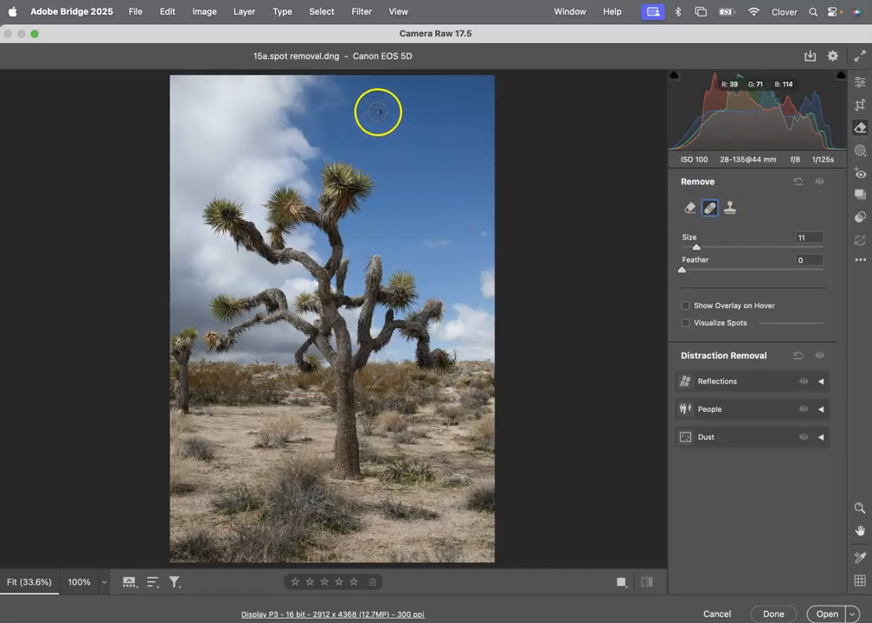
{"action": "left_click", "coordinate": [412, 136]}
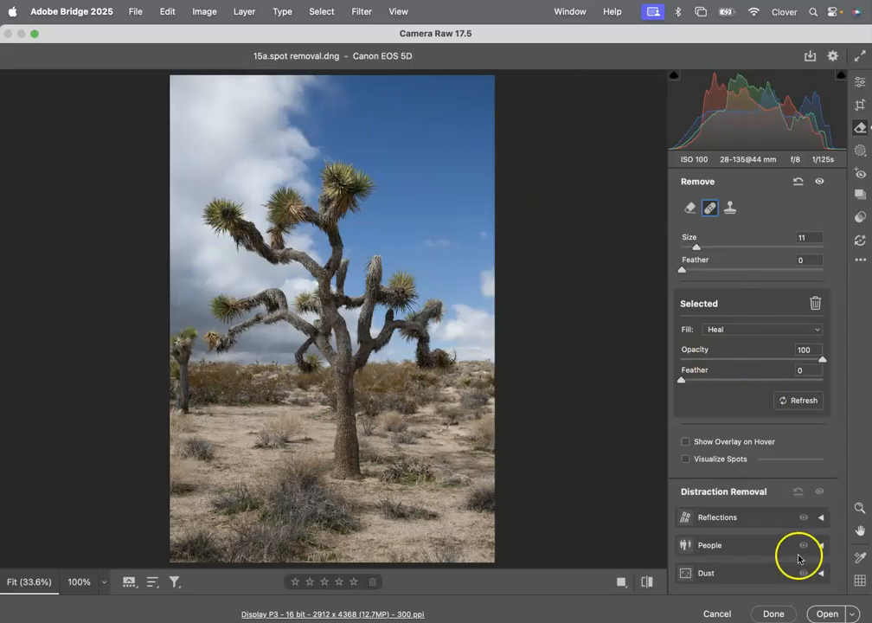
{"action": "left_click", "coordinate": [793, 614]}
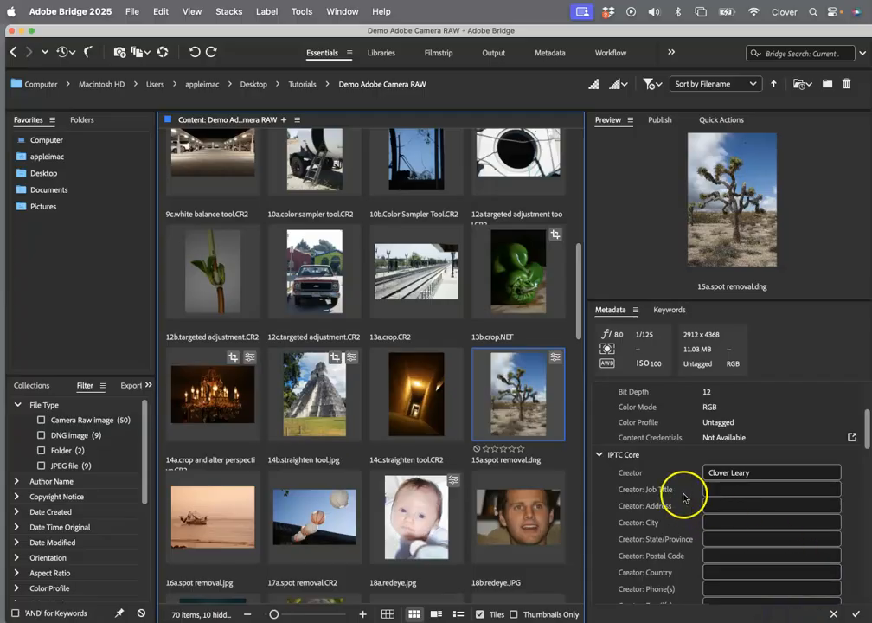
Step: Reopen 15a.spot removal.dng, compare the sky with the spot removal hidden and shown, and close it without saving
{"action": "double_click", "coordinate": [522, 410]}
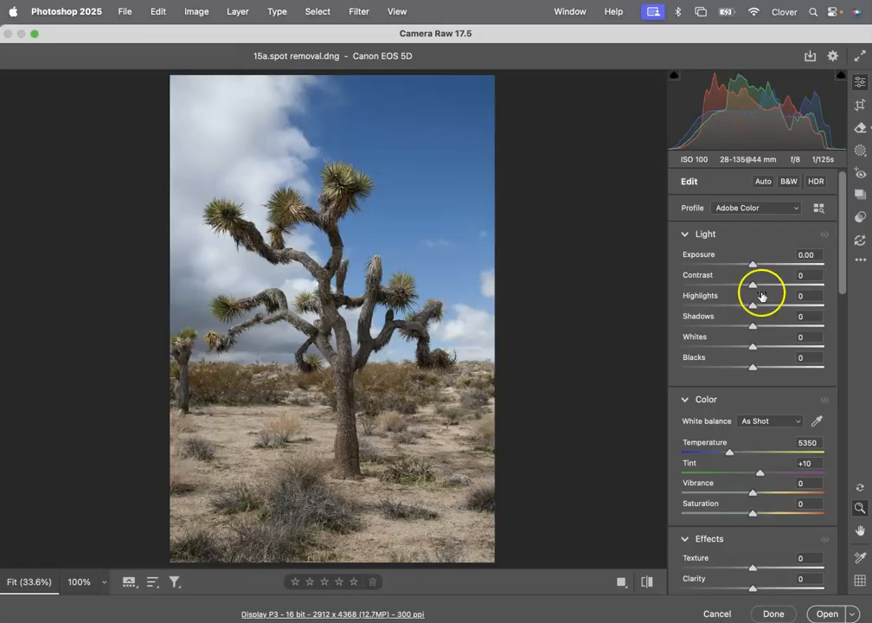
{"action": "left_click", "coordinate": [861, 129]}
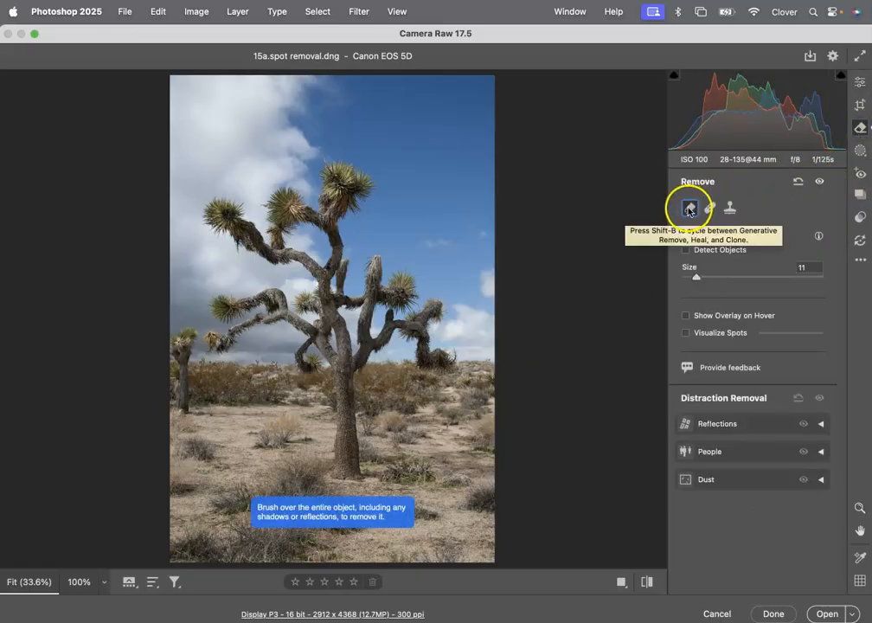
{"action": "left_click", "coordinate": [820, 181]}
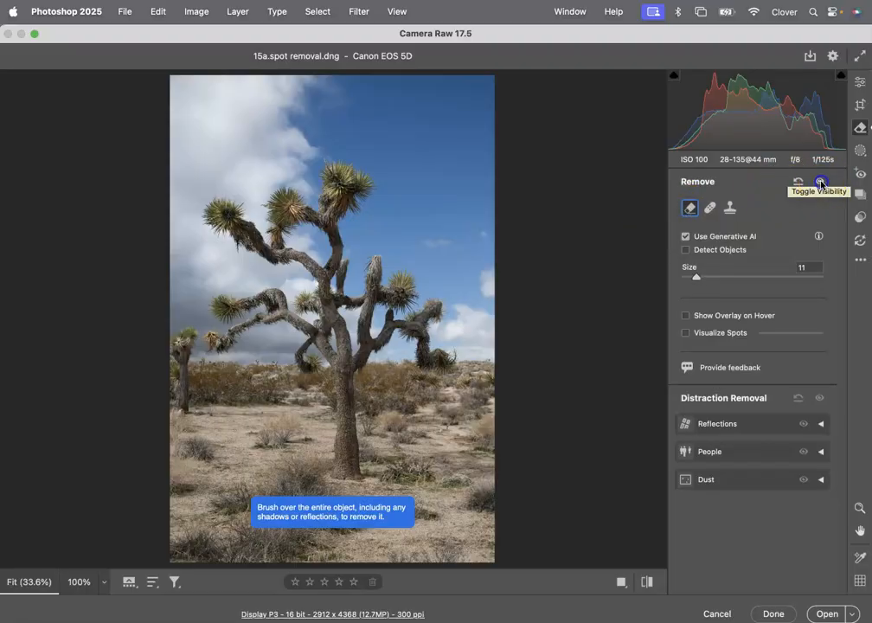
{"action": "left_click", "coordinate": [820, 184]}
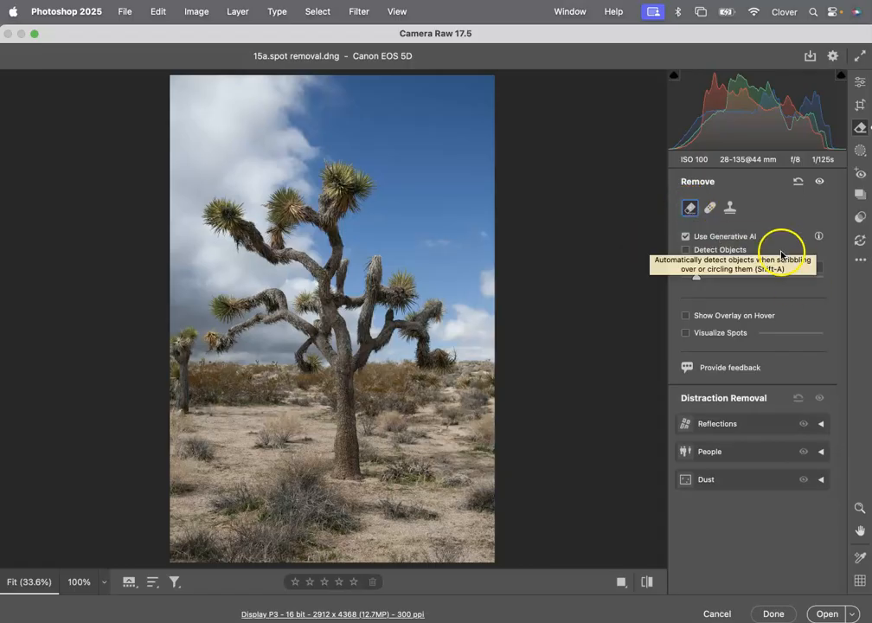
{"action": "left_click", "coordinate": [683, 235]}
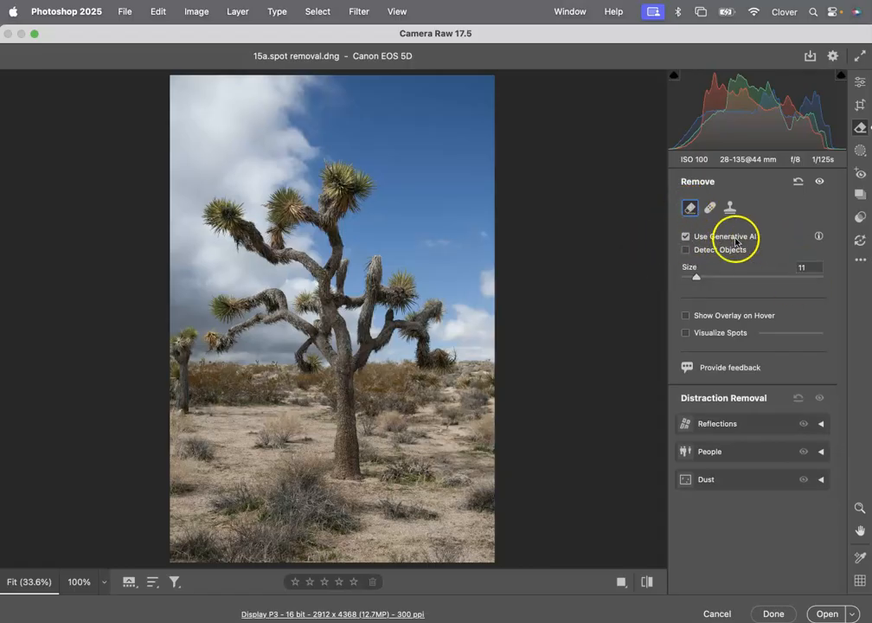
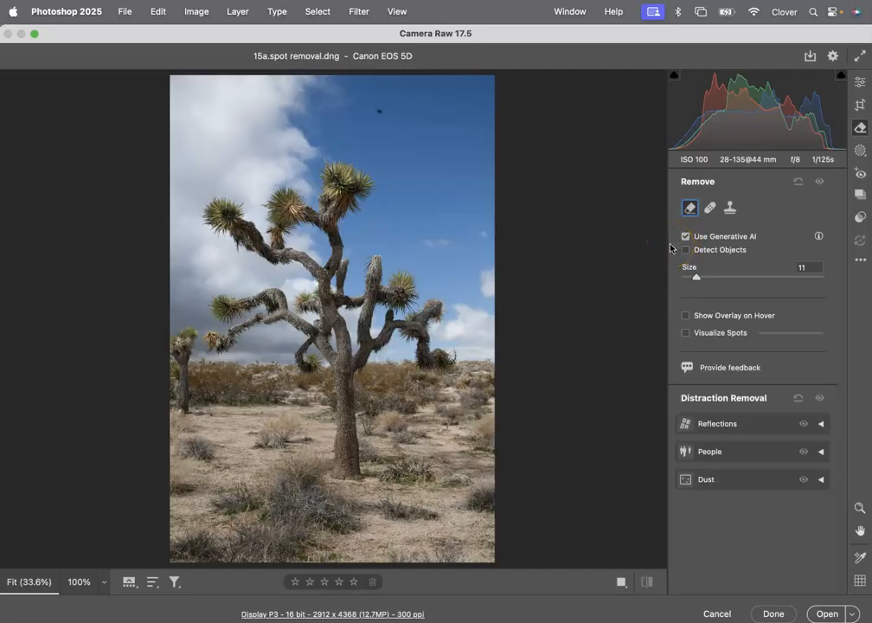
{"action": "left_click", "coordinate": [671, 251]}
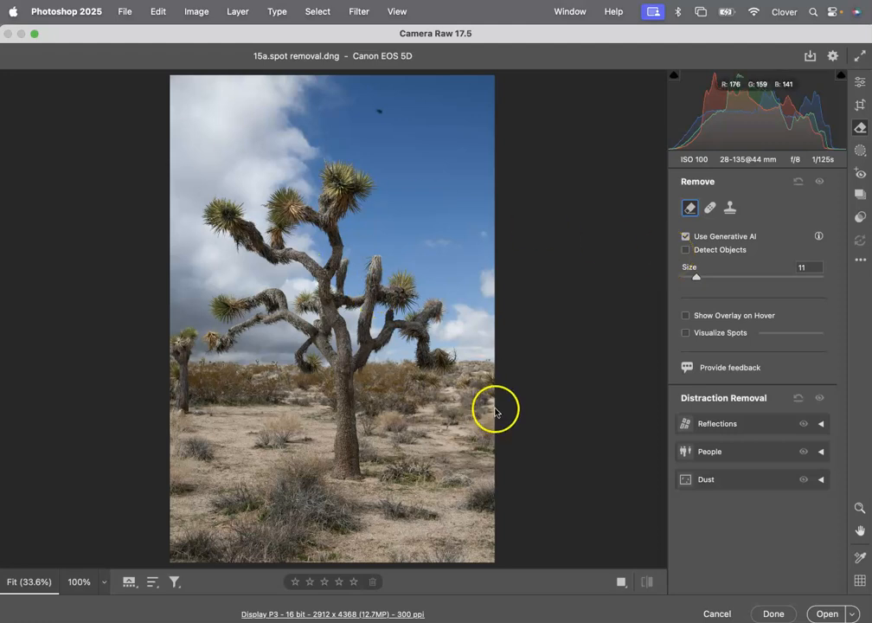
{"action": "left_click", "coordinate": [713, 611]}
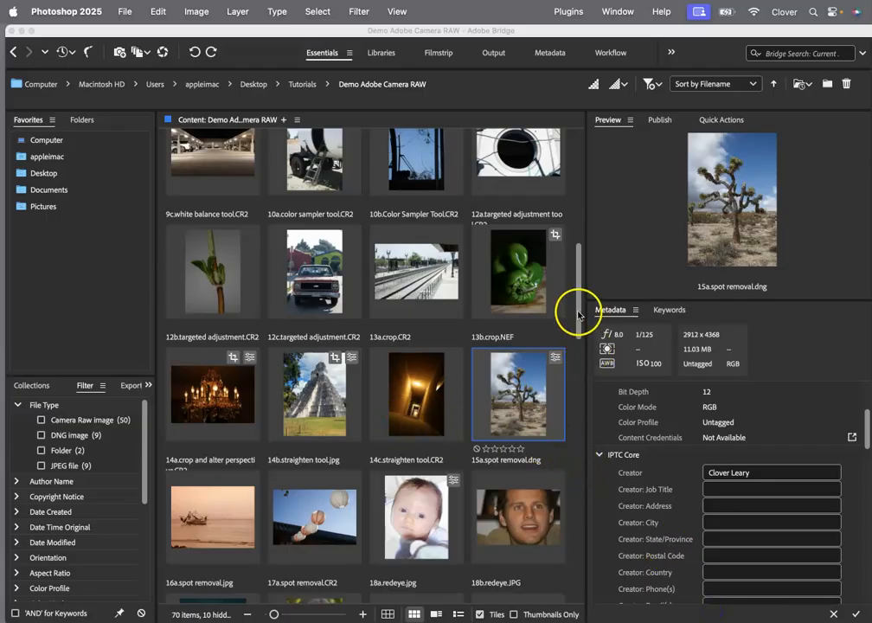
Step: Open 16a.spot removal.jpg in Camera Raw and remove the small distant boat on the horizon with Generative AI Remove at size 11
{"action": "left_click", "coordinate": [242, 506]}
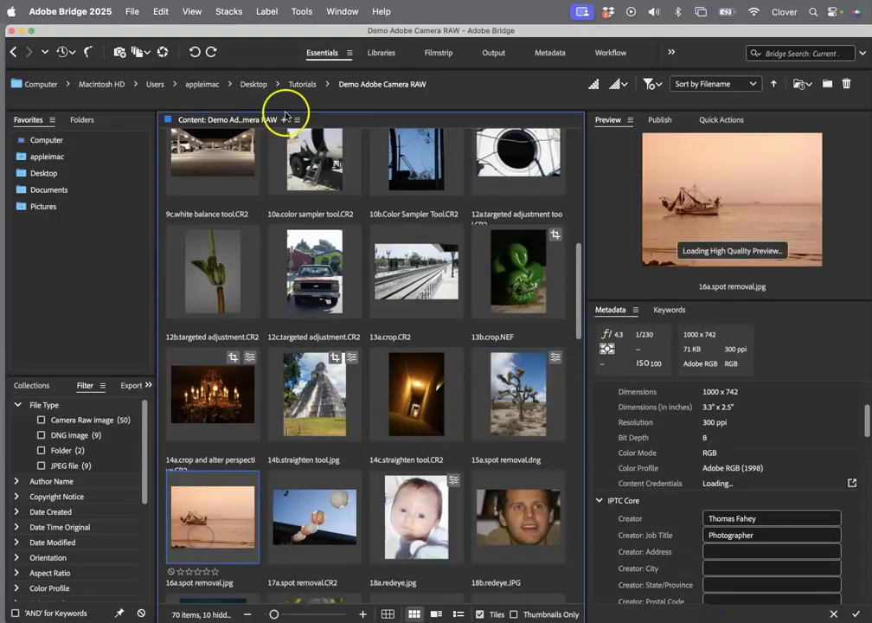
{"action": "left_click", "coordinate": [163, 52]}
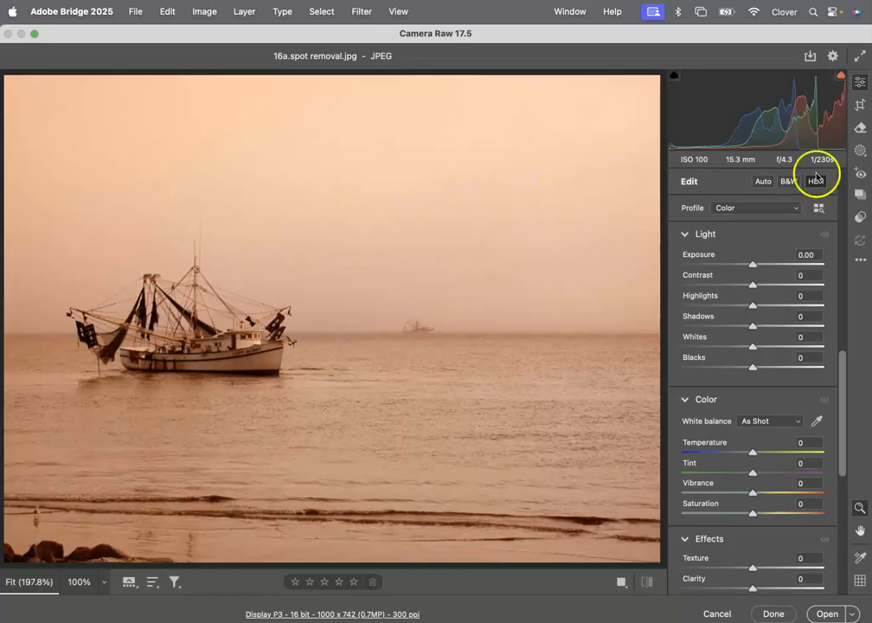
{"action": "left_click", "coordinate": [860, 150]}
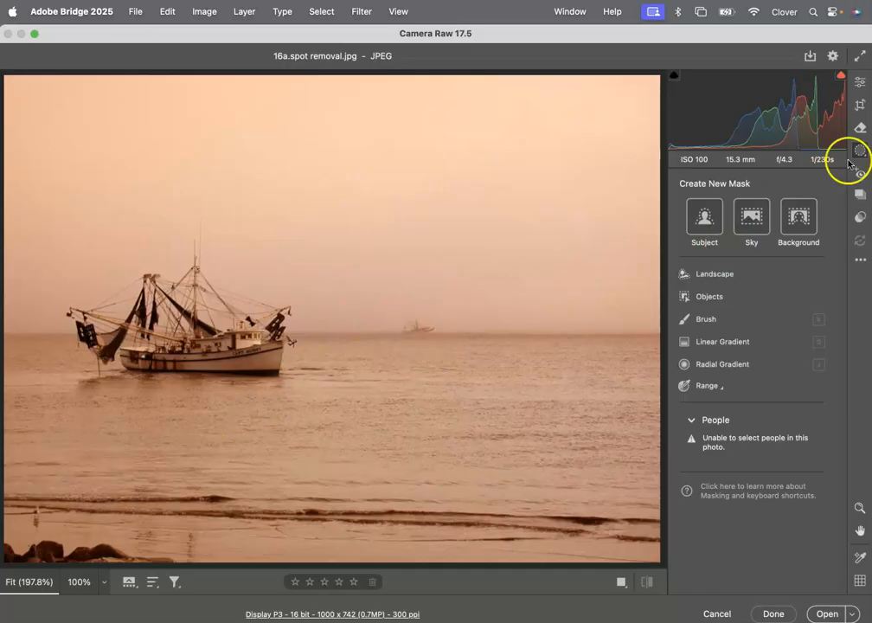
{"action": "left_click", "coordinate": [859, 130]}
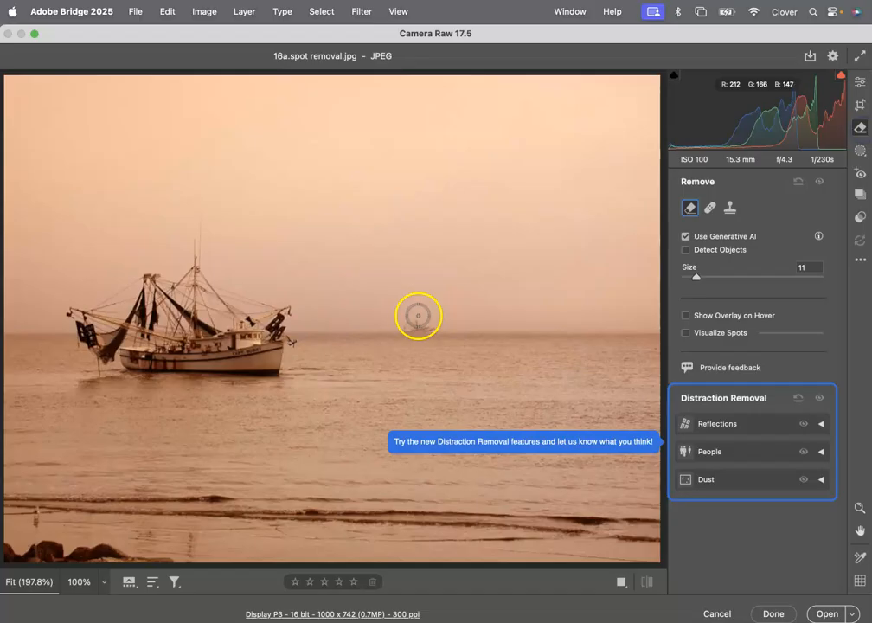
{"action": "left_click_drag", "start_coordinate": [449, 327], "coordinate": [390, 325]}
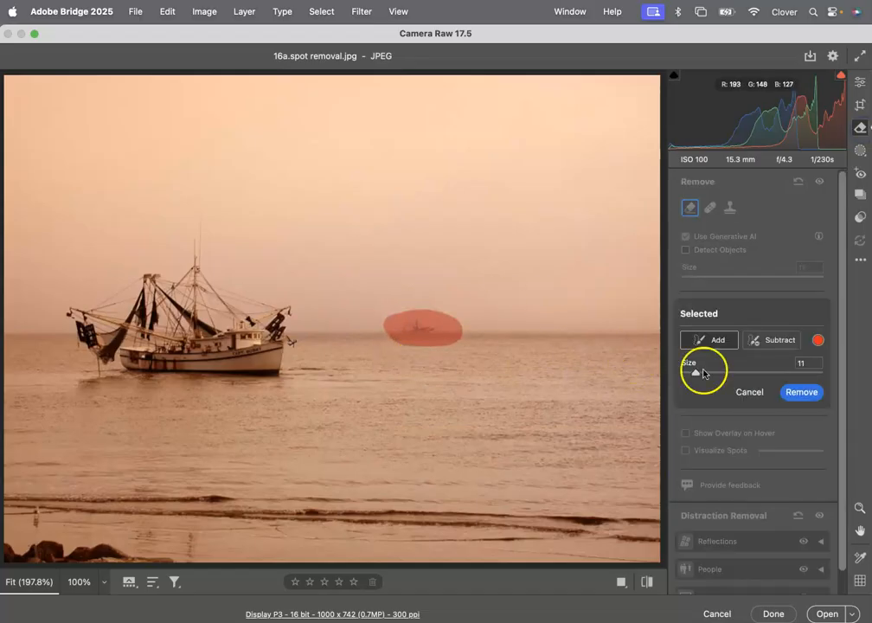
{"action": "left_click", "coordinate": [801, 391]}
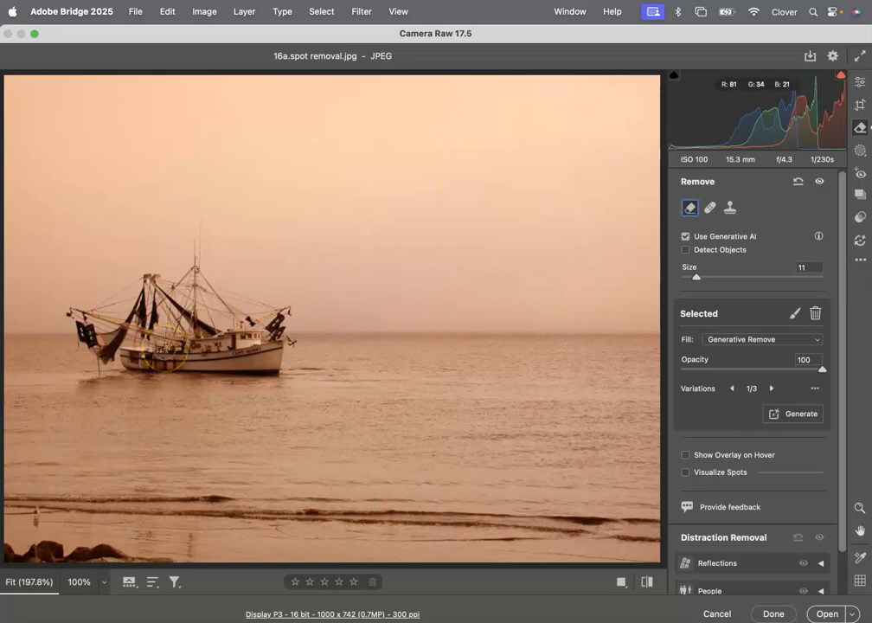
Step: Brush over the whole large fishing boat, including its mast, rigging and water reflection, with the Remove tool at size 11
{"action": "left_click_drag", "start_coordinate": [183, 355], "coordinate": [274, 366]}
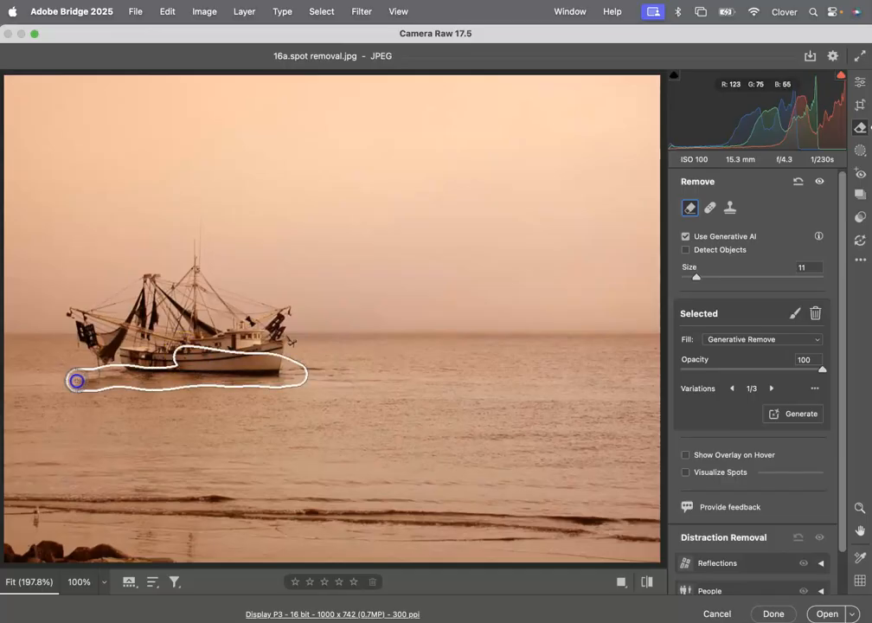
{"action": "left_click_drag", "start_coordinate": [88, 347], "coordinate": [68, 301]}
{"action": "mouse_move", "coordinate": [145, 361]}
{"action": "left_mouse_down"}
{"action": "mouse_move", "coordinate": [85, 302]}
{"action": "mouse_move", "coordinate": [140, 278]}
{"action": "mouse_move", "coordinate": [137, 296]}
{"action": "mouse_move", "coordinate": [93, 335]}
{"action": "mouse_move", "coordinate": [170, 258]}
{"action": "mouse_move", "coordinate": [199, 250]}
{"action": "mouse_move", "coordinate": [202, 218]}
{"action": "mouse_move", "coordinate": [128, 305]}
{"action": "left_mouse_up"}
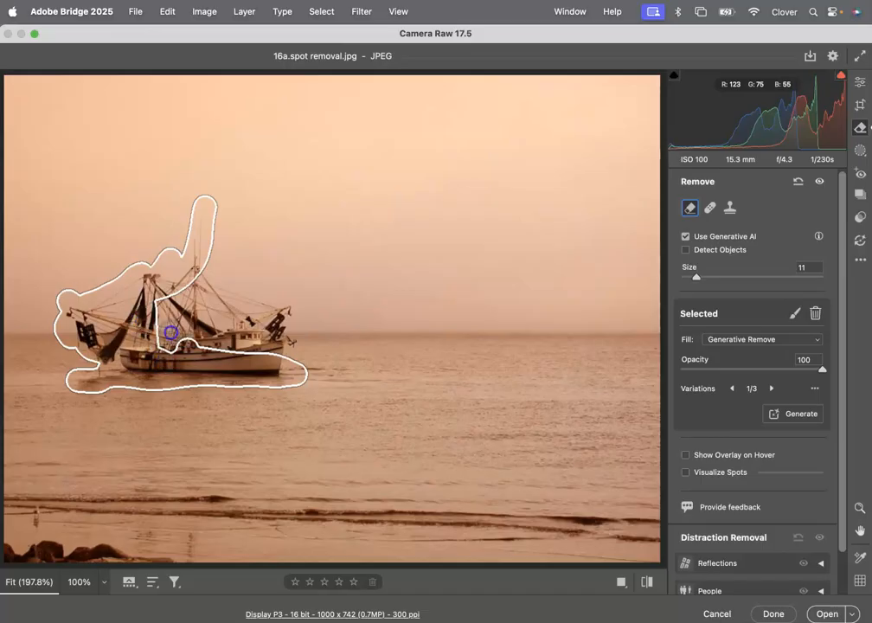
{"action": "mouse_move", "coordinate": [203, 277]}
{"action": "left_mouse_down"}
{"action": "mouse_move", "coordinate": [259, 302]}
{"action": "mouse_move", "coordinate": [210, 295]}
{"action": "mouse_move", "coordinate": [194, 310]}
{"action": "left_mouse_up"}
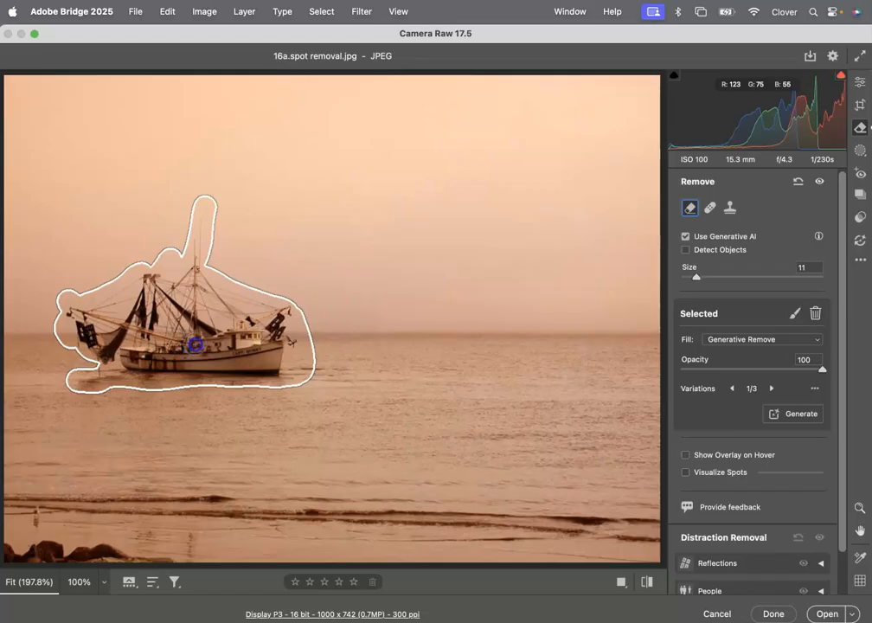
{"action": "left_click", "coordinate": [195, 344]}
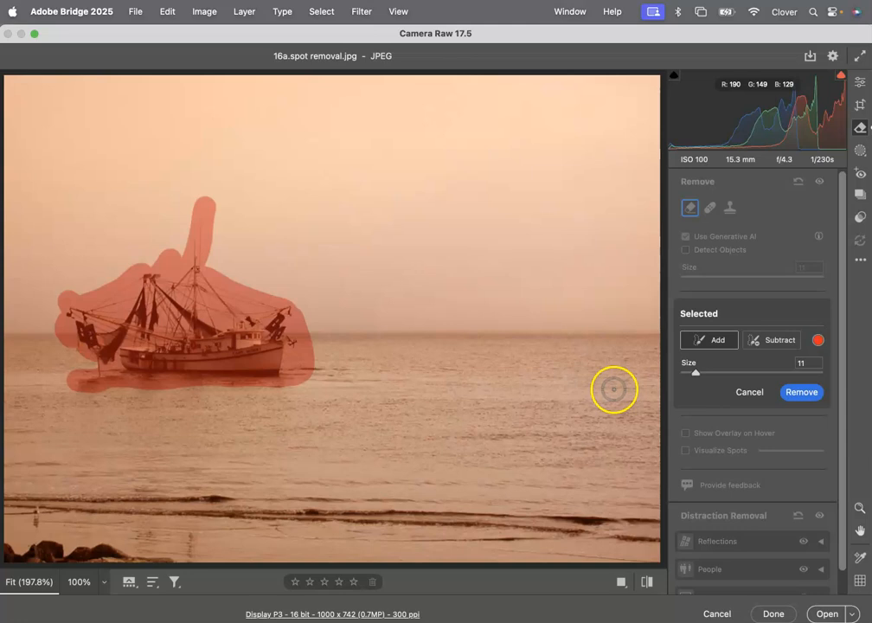
Step: Refine the boat selection by subtracting excess beside the mast and adding the gap under the hanging net, and generate the removal
{"action": "left_click", "coordinate": [769, 342]}
{"action": "left_click_drag", "start_coordinate": [221, 197], "coordinate": [223, 211]}
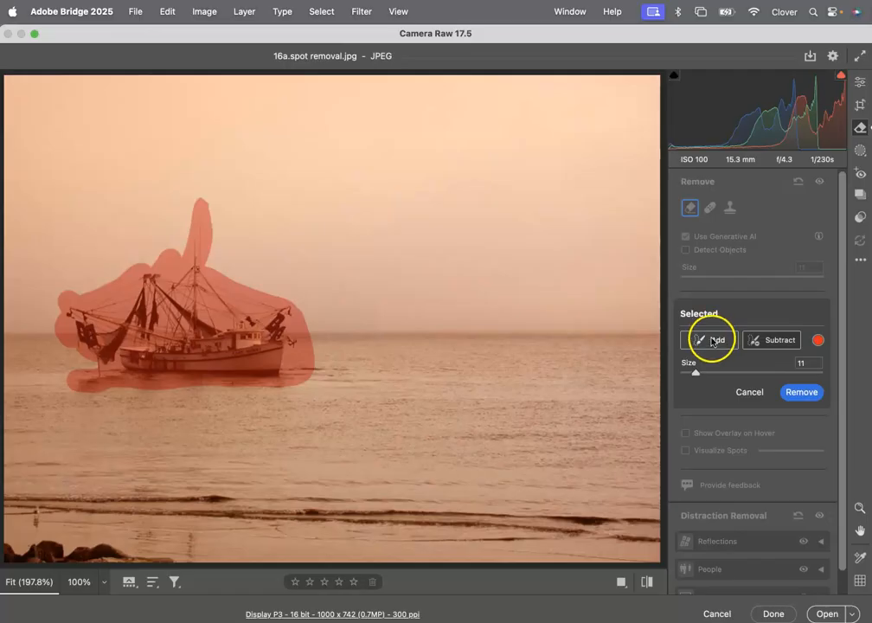
{"action": "left_click", "coordinate": [716, 342]}
{"action": "left_click_drag", "start_coordinate": [103, 363], "coordinate": [104, 363]}
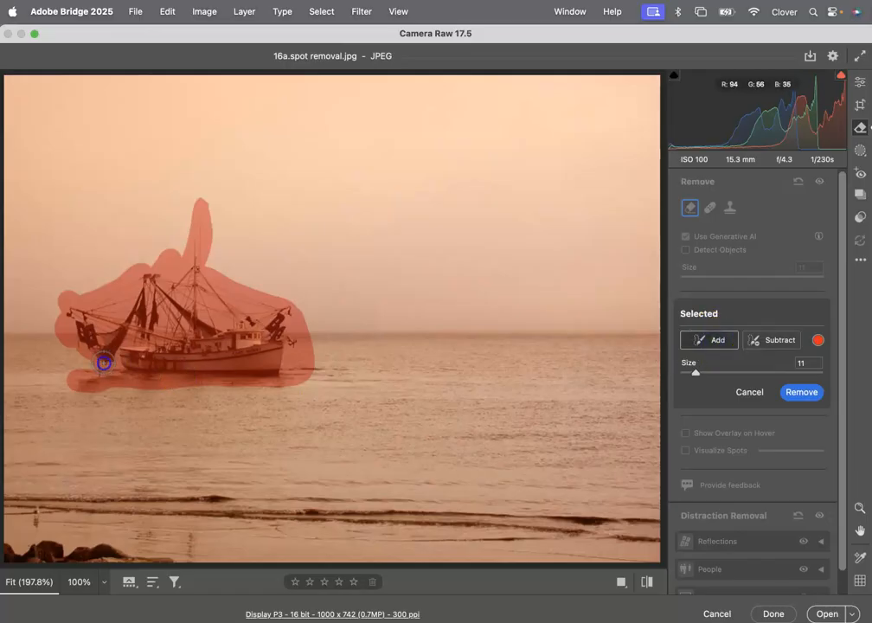
{"action": "left_click", "coordinate": [801, 394]}
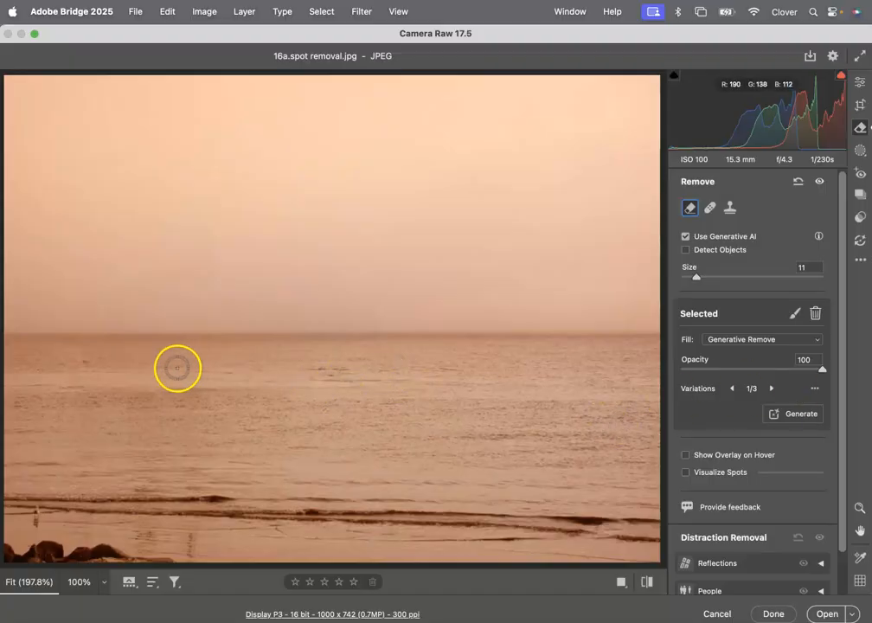
Step: Examine the generated sea and sky up close where the boat was, and close the photo without saving
{"action": "key", "text": "super+equal"}
{"action": "key", "text": "super+equal"}
{"action": "key", "text": "super+equal"}
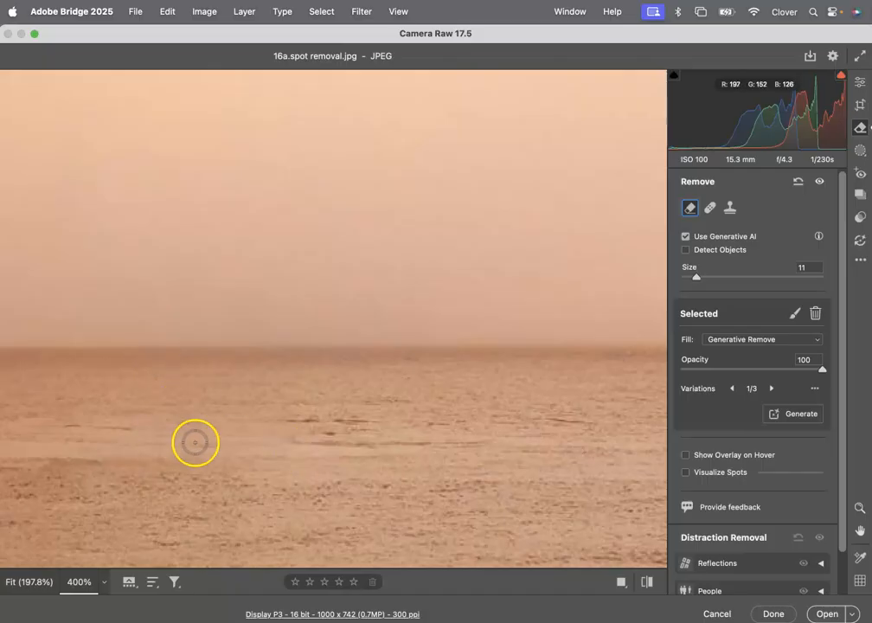
{"action": "key", "text": "super+minus"}
{"action": "key", "text": "super+minus"}
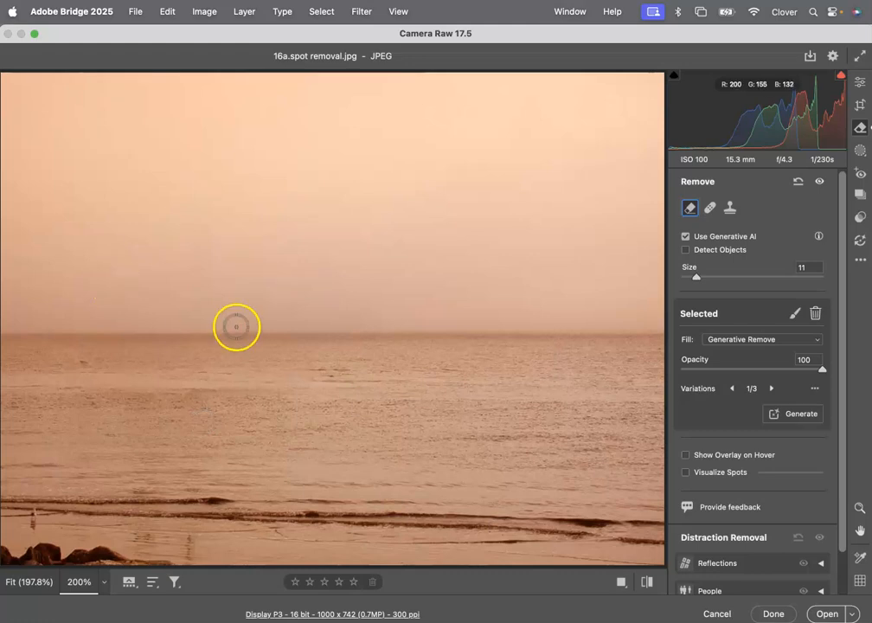
{"action": "left_click", "coordinate": [715, 614]}
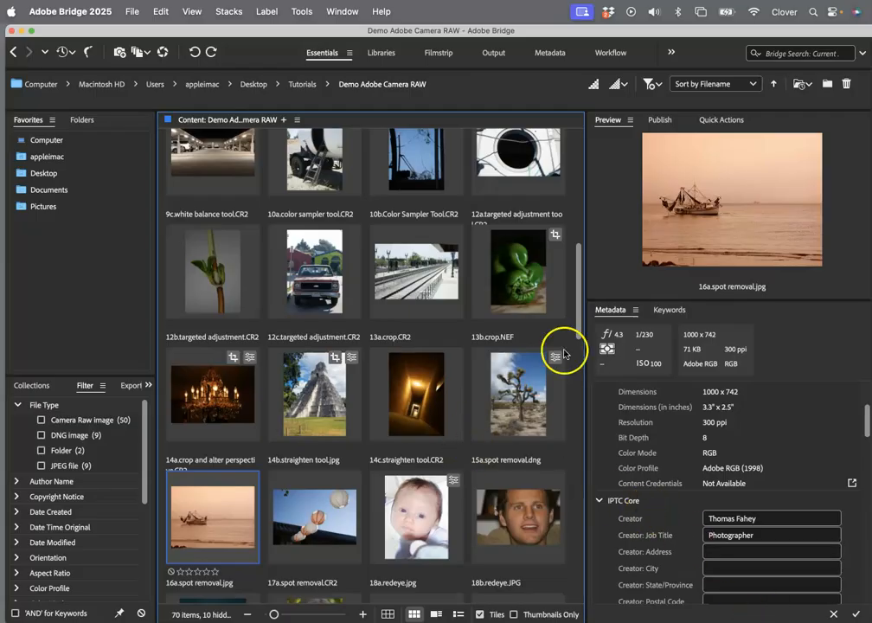
Step: Open 17a.spot removal.CR2 in Camera Raw, remove the leaves from the sky's corner with Generative AI Remove at size 11, and discard the edit
{"action": "left_click", "coordinate": [351, 484]}
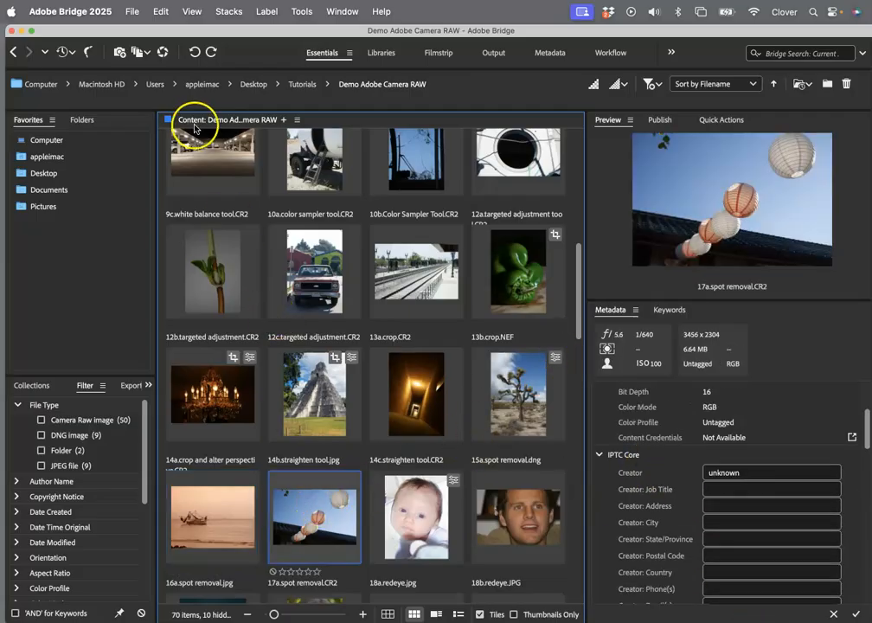
{"action": "left_click", "coordinate": [163, 52]}
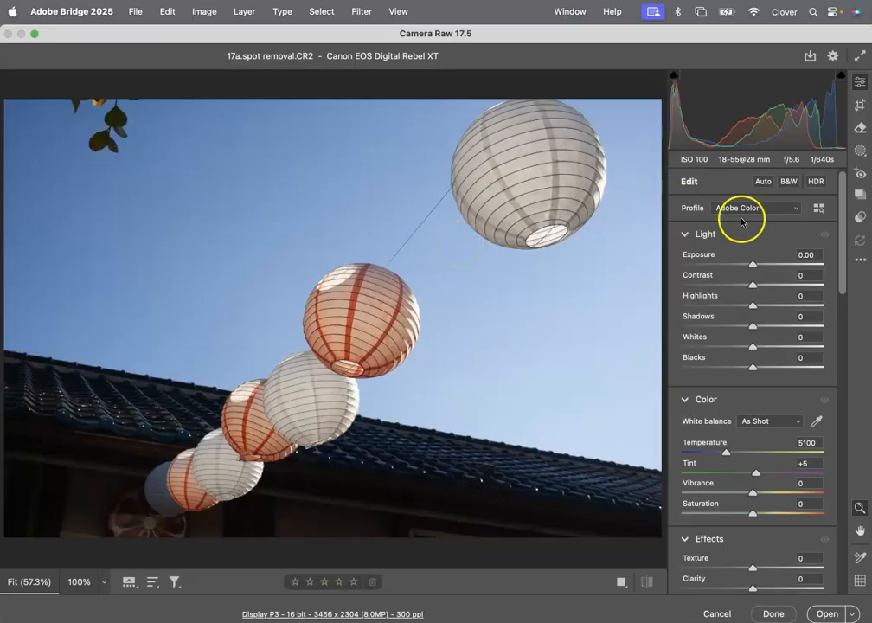
{"action": "left_click", "coordinate": [859, 128]}
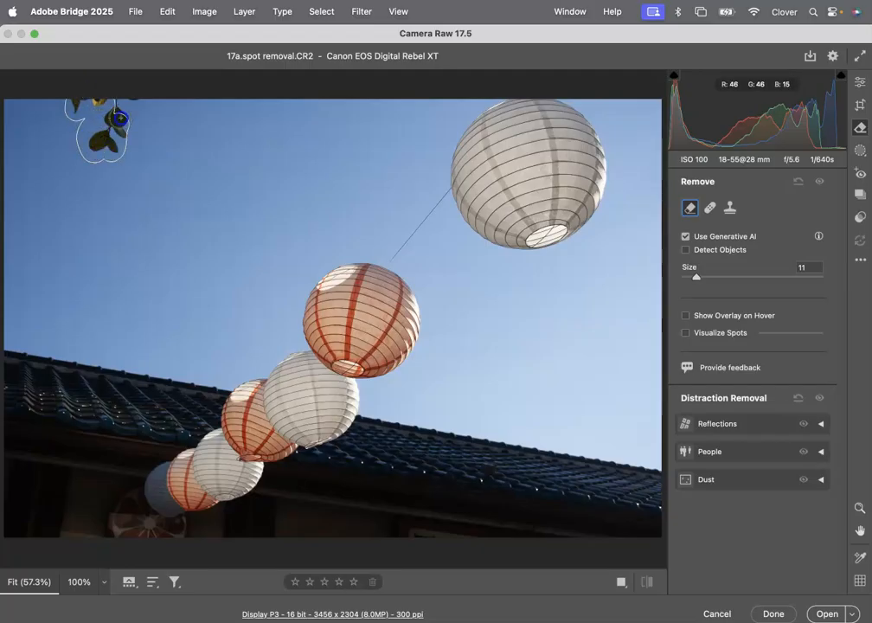
{"action": "mouse_move", "coordinate": [141, 95]}
{"action": "left_mouse_down"}
{"action": "mouse_move", "coordinate": [168, 144]}
{"action": "mouse_move", "coordinate": [119, 100]}
{"action": "left_mouse_up"}
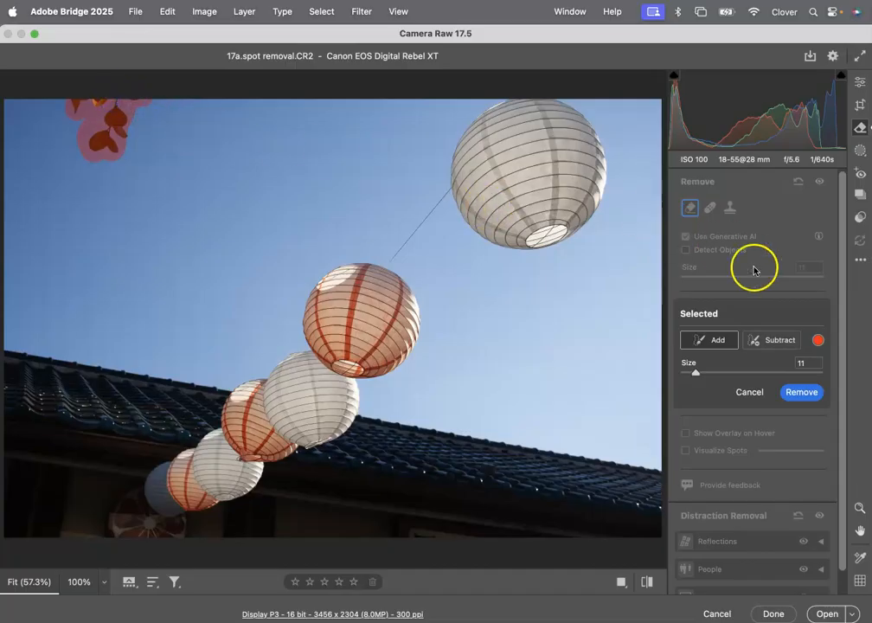
{"action": "left_click", "coordinate": [802, 393]}
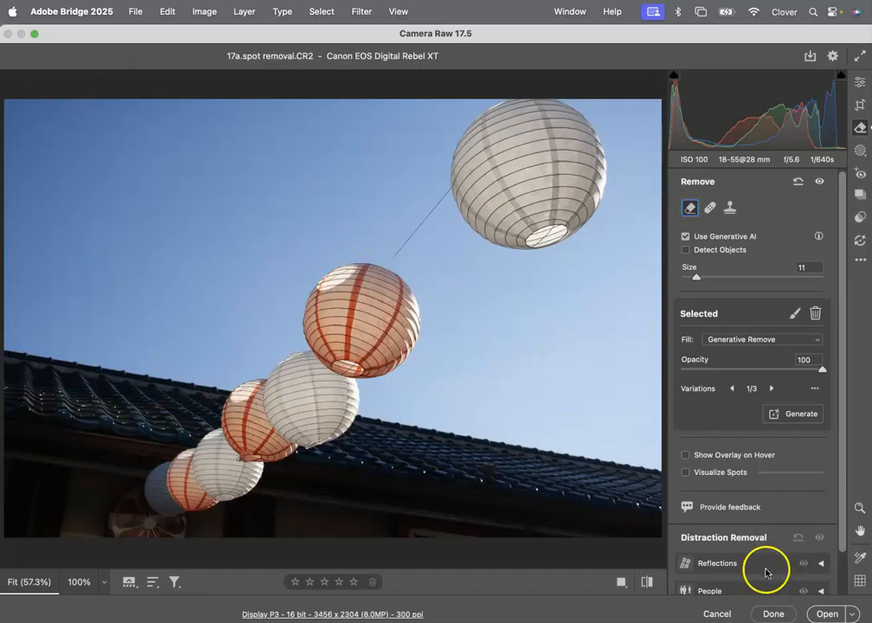
{"action": "left_click", "coordinate": [717, 613]}
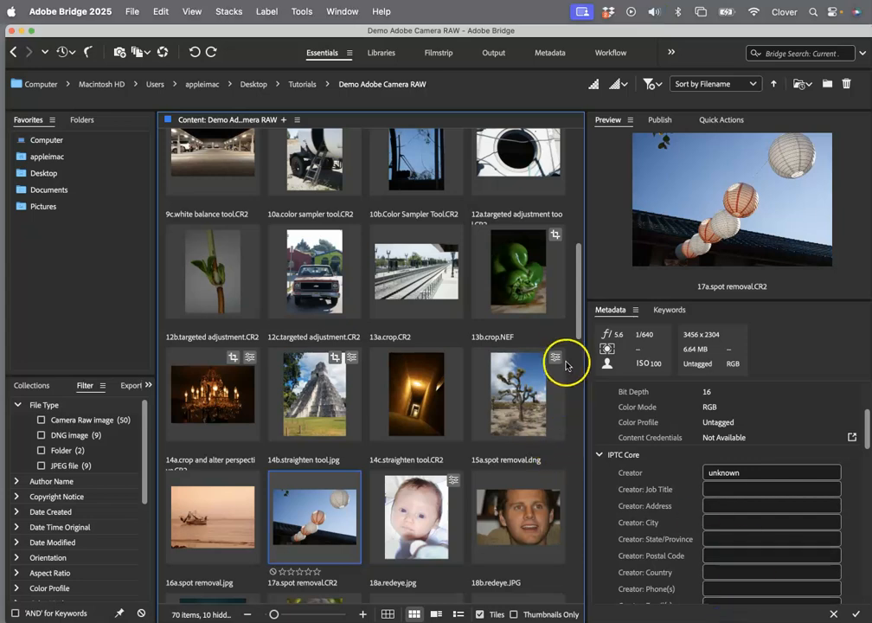
Step: Open 18a.redeye.jpg in Camera Raw, correct both pupils with the Red Eye tool at pupil size 50 and darken 50, and save
{"action": "left_click_drag", "start_coordinate": [576, 327], "coordinate": [575, 356]}
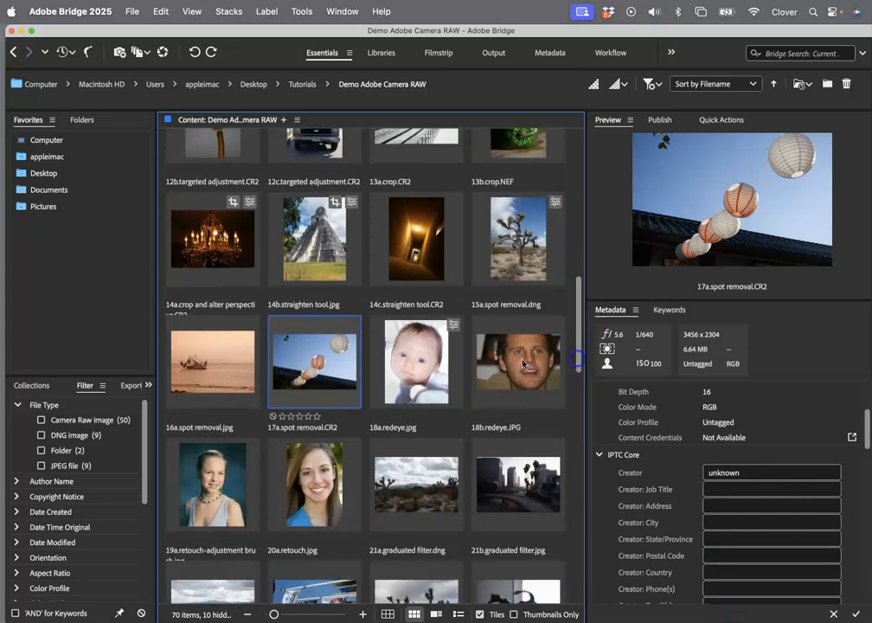
{"action": "left_click", "coordinate": [395, 369]}
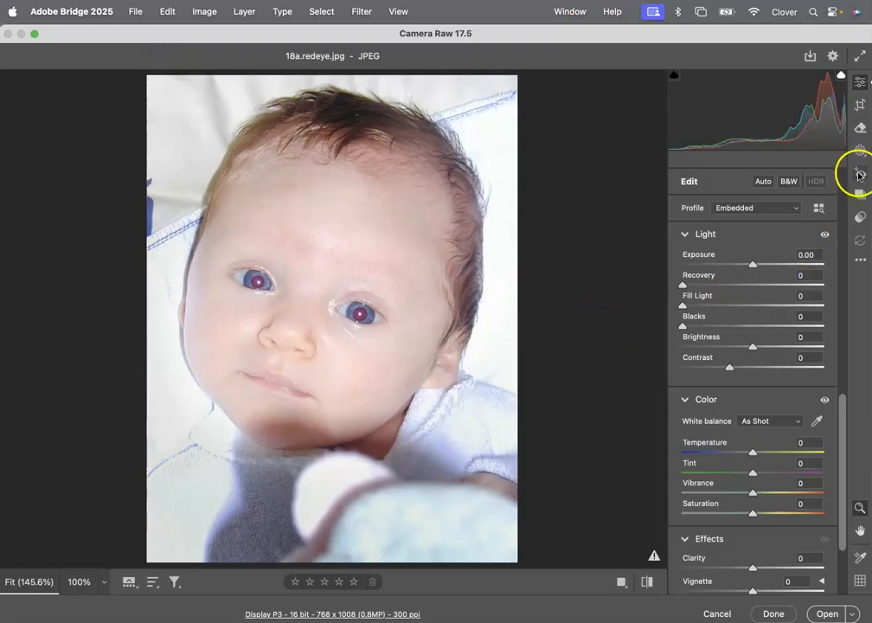
{"action": "left_click", "coordinate": [859, 173]}
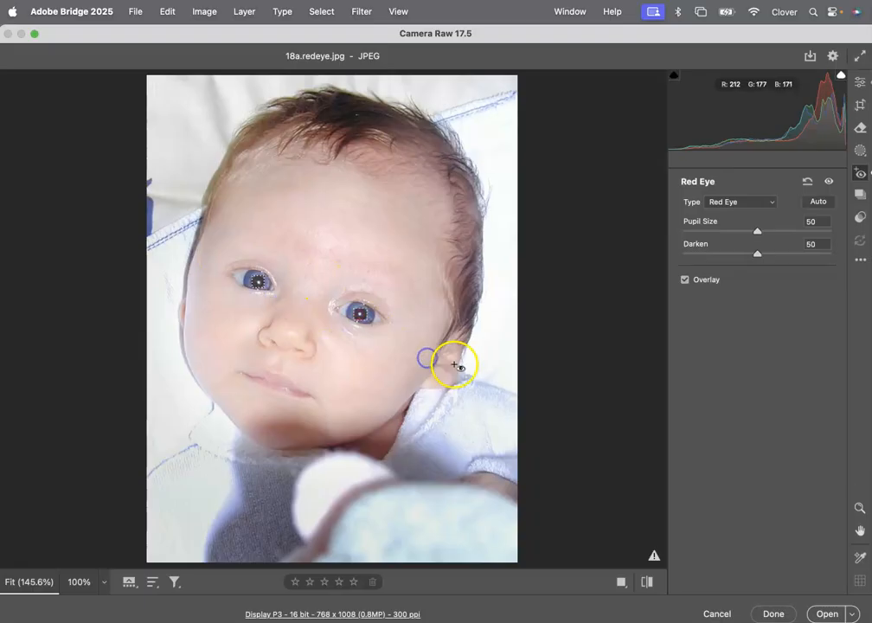
{"action": "left_click", "coordinate": [770, 611]}
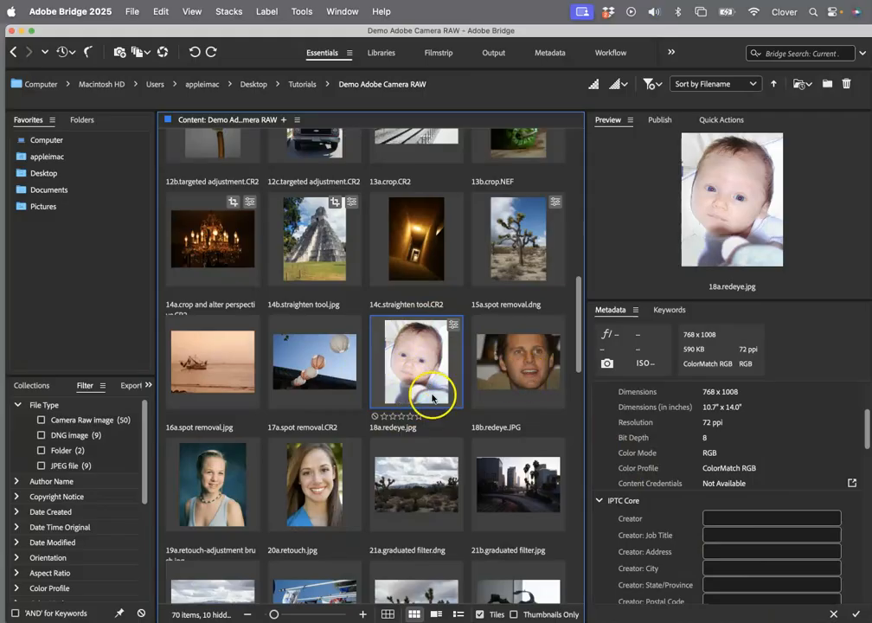
Step: Open 21a.graduated filter.dng in Camera Raw and create a Sky mask over the clouds
{"action": "left_click_drag", "start_coordinate": [579, 322], "coordinate": [577, 355]}
{"action": "left_click", "coordinate": [420, 341]}
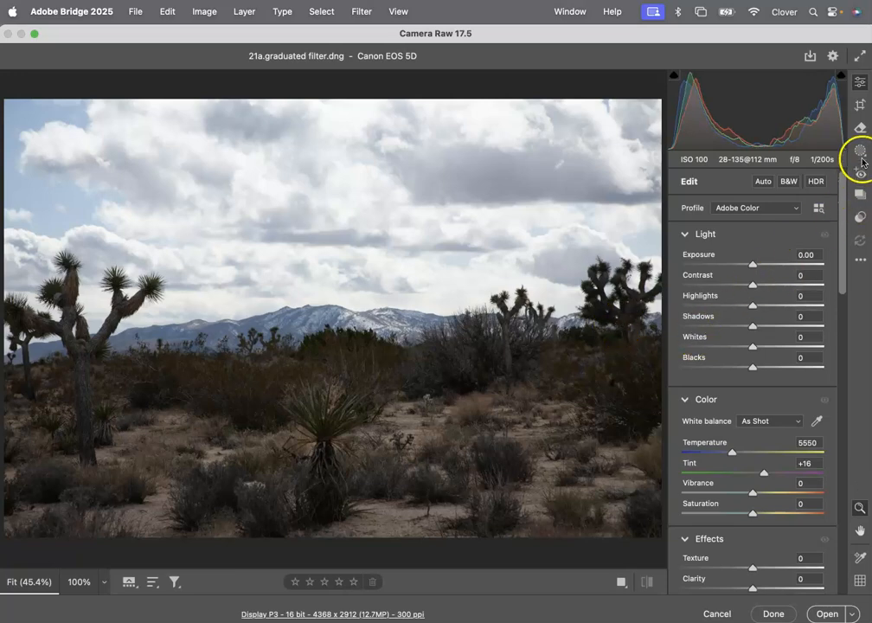
{"action": "left_click", "coordinate": [860, 152]}
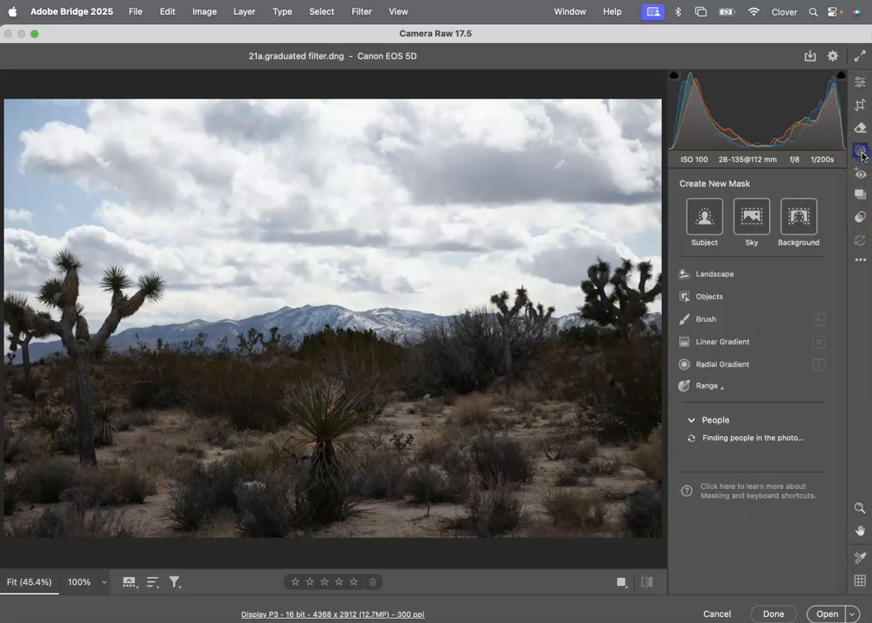
{"action": "left_click", "coordinate": [753, 223]}
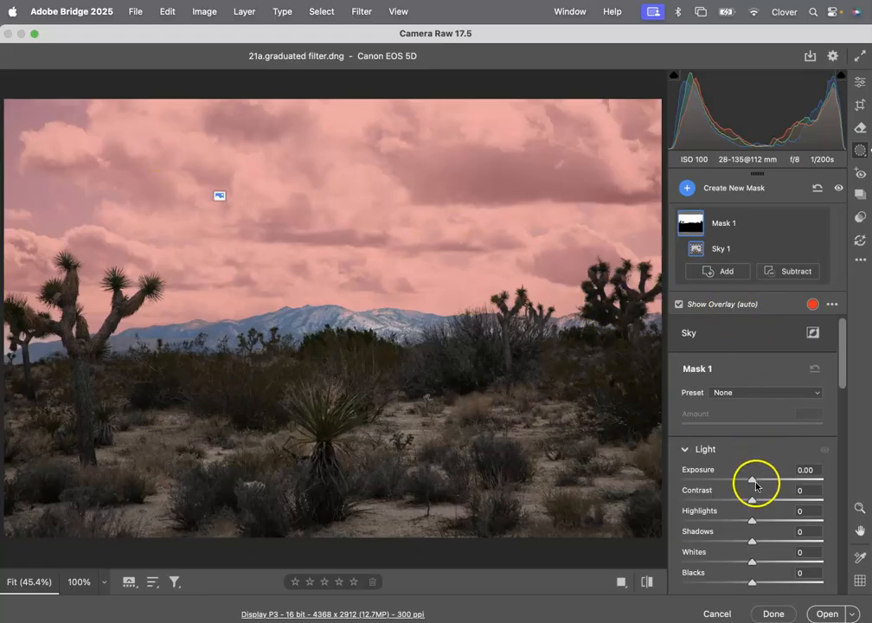
Step: Set the sky mask's exposure to -0.60 and contrast to +16, subtract the subject from it, and close the photo without saving
{"action": "mouse_move", "coordinate": [753, 484]}
{"action": "left_mouse_down"}
{"action": "mouse_move", "coordinate": [768, 482]}
{"action": "mouse_move", "coordinate": [736, 488]}
{"action": "left_mouse_up"}
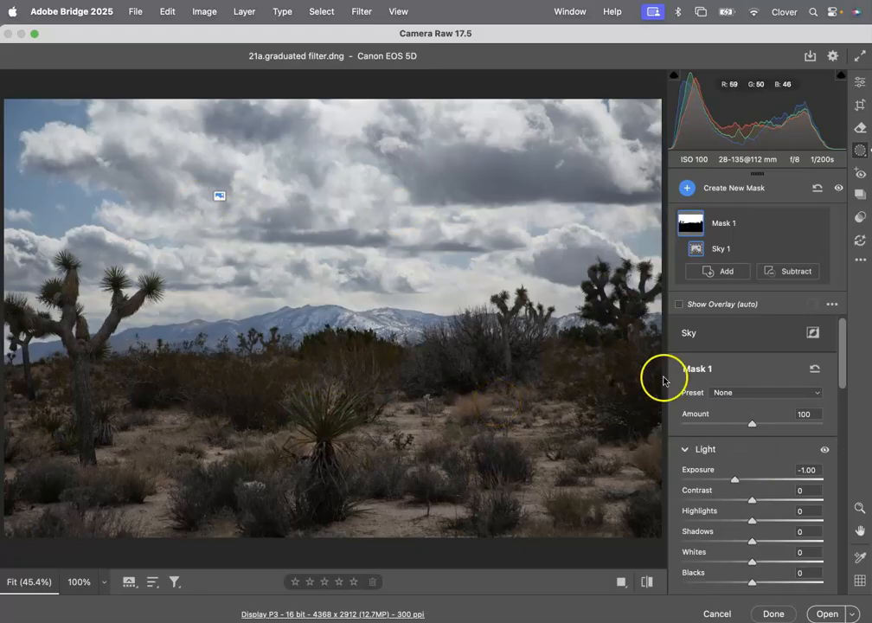
{"action": "left_click_drag", "start_coordinate": [737, 481], "coordinate": [765, 506]}
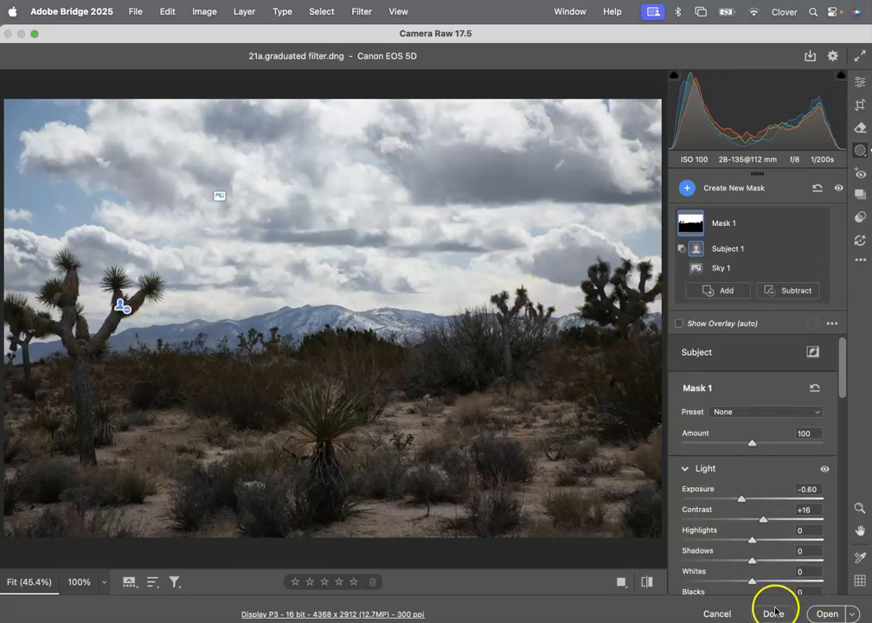
{"action": "left_click", "coordinate": [716, 613]}
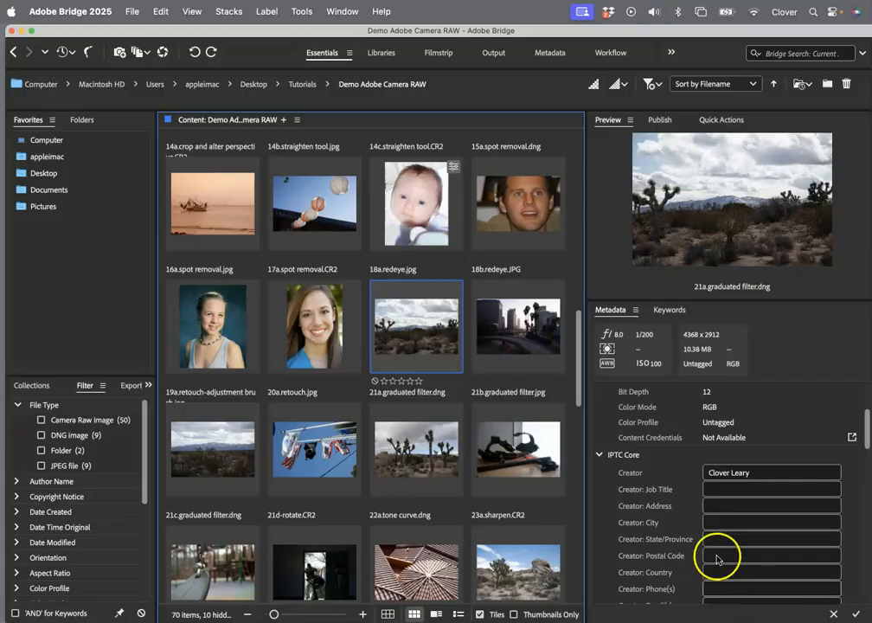
Step: Open 21b.graduated filter.jpg in Camera Raw and create a Sky mask for the city skyline photo
{"action": "left_click", "coordinate": [509, 349]}
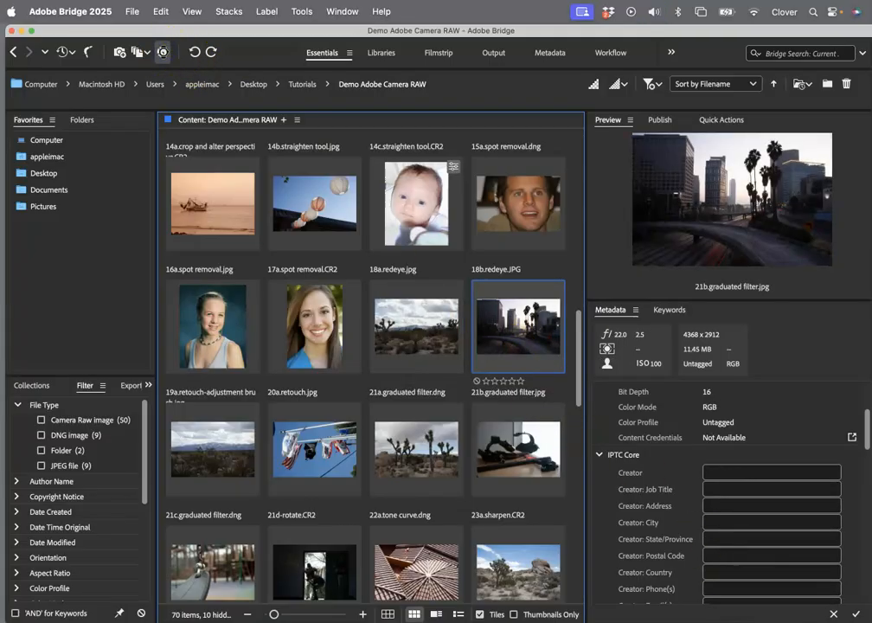
{"action": "left_click", "coordinate": [162, 52]}
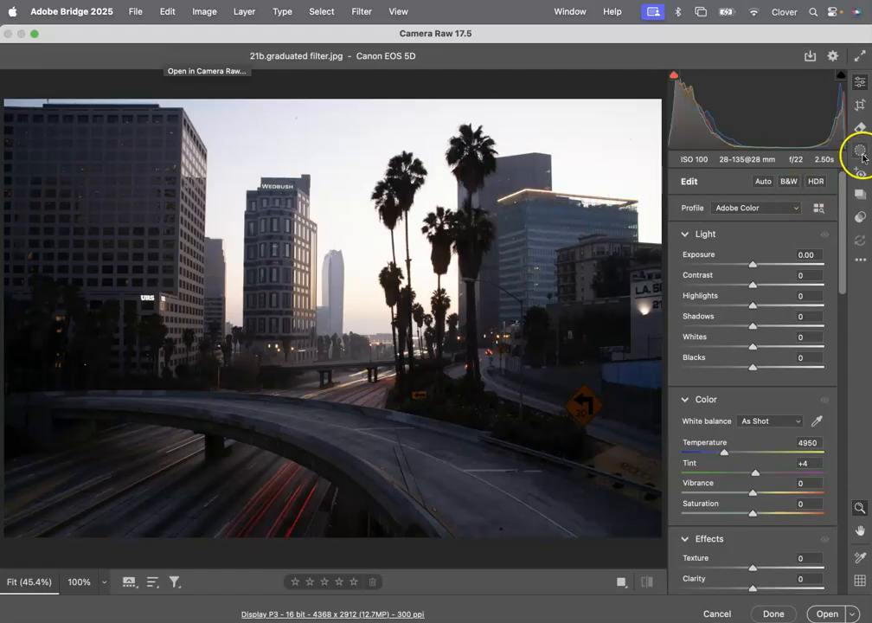
{"action": "left_click", "coordinate": [863, 151]}
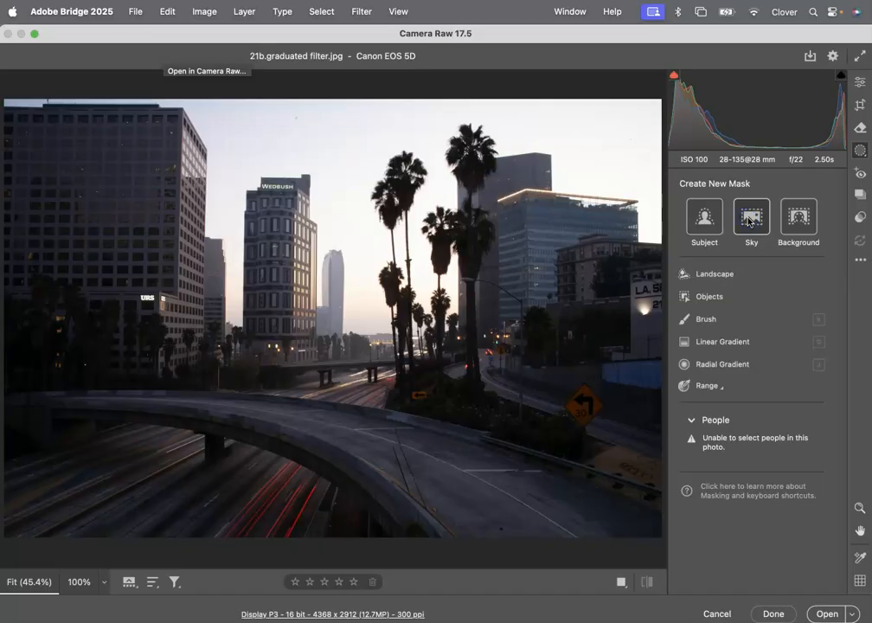
{"action": "left_click", "coordinate": [749, 221]}
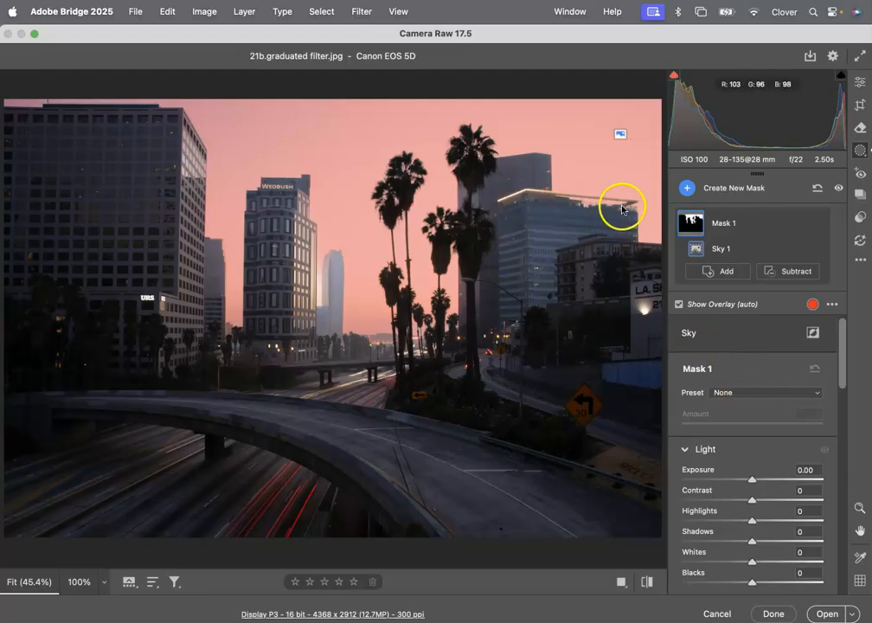
Step: Subtract the top of the glass building with the lit roofline from the sky mask, using a brush of size 5 and feather 35
{"action": "left_click", "coordinate": [788, 270]}
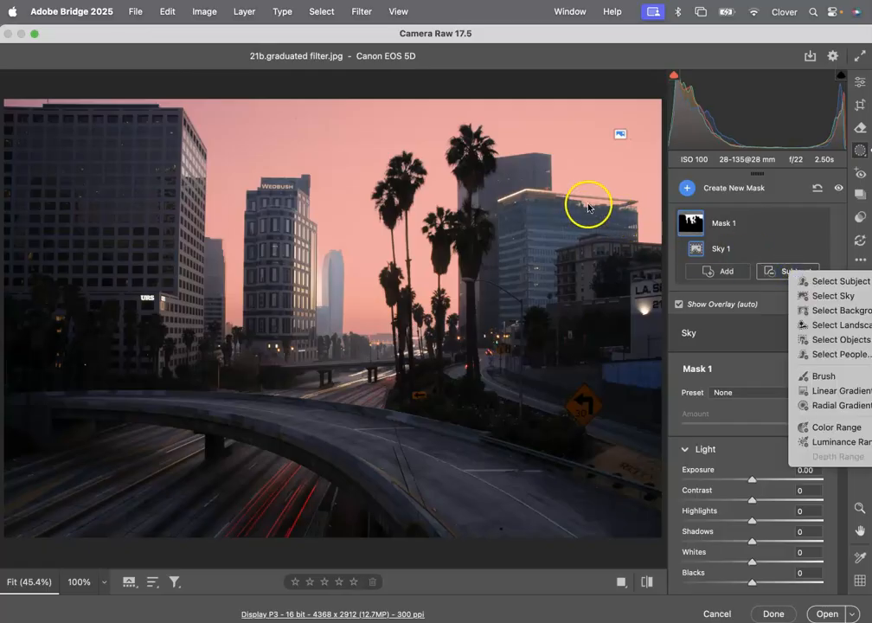
{"action": "left_click", "coordinate": [824, 377]}
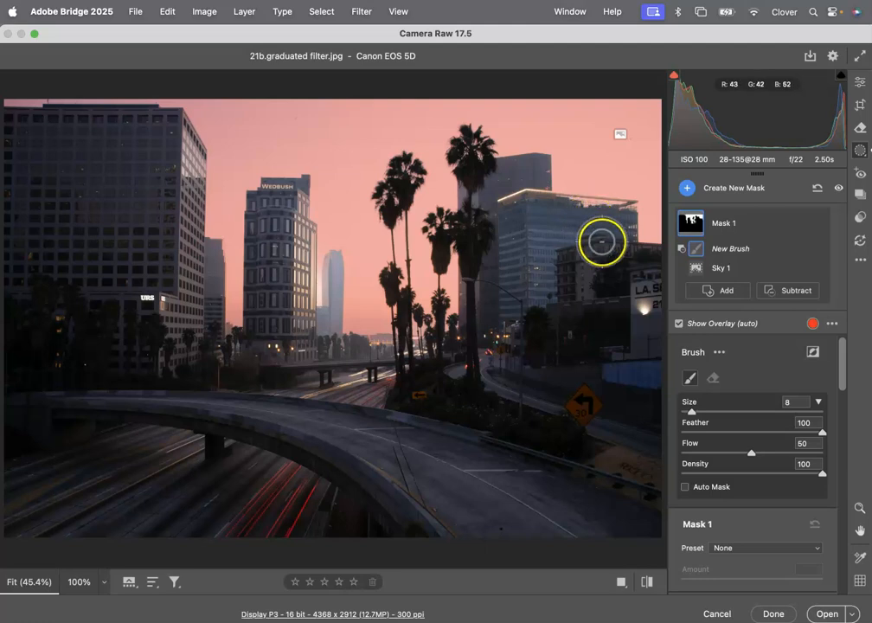
{"action": "left_click", "coordinate": [788, 291]}
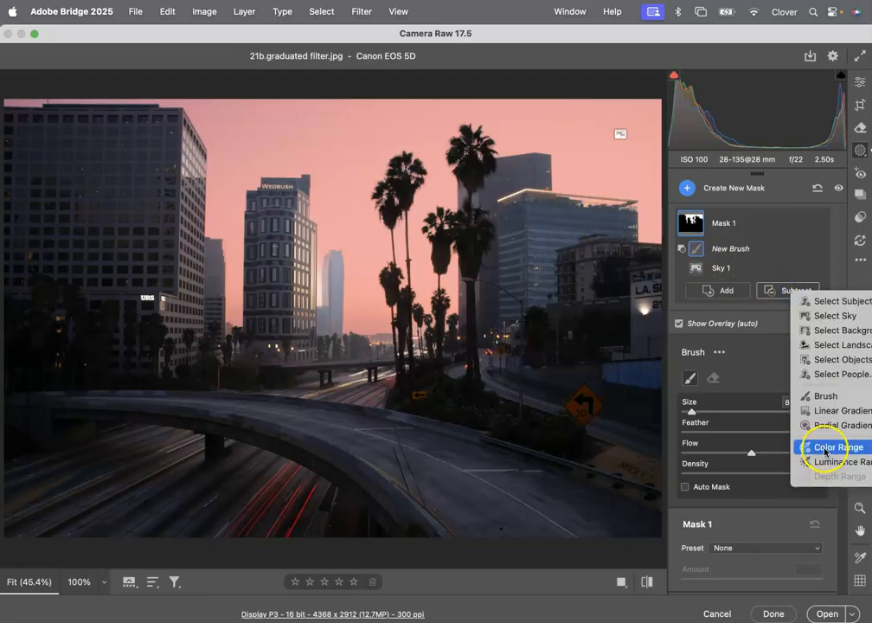
{"action": "left_click", "coordinate": [818, 403]}
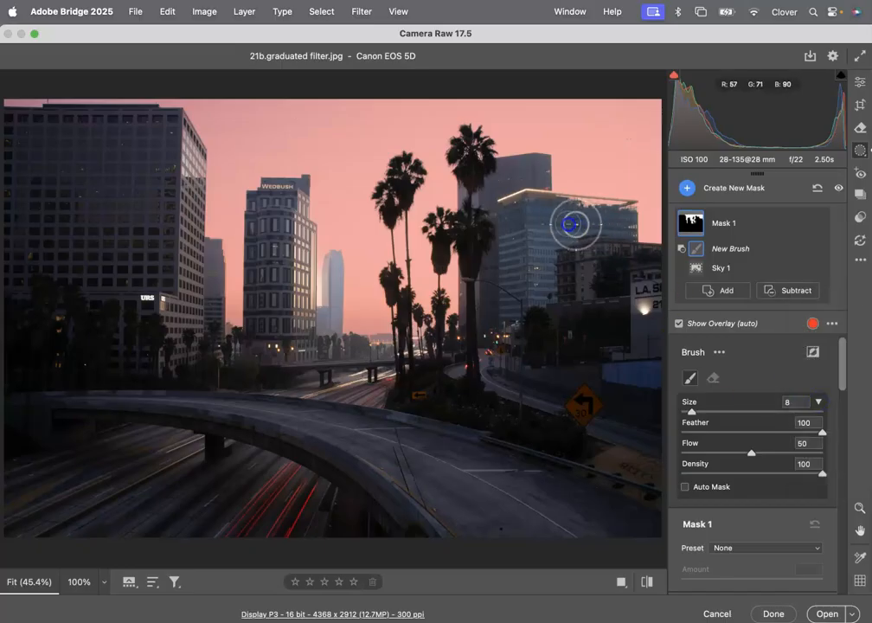
{"action": "mouse_move", "coordinate": [561, 224]}
{"action": "left_mouse_down"}
{"action": "mouse_move", "coordinate": [616, 225]}
{"action": "mouse_move", "coordinate": [595, 224]}
{"action": "left_mouse_up"}
{"action": "mouse_move", "coordinate": [309, 313]}
{"action": "left_mouse_down"}
{"action": "mouse_move", "coordinate": [298, 317]}
{"action": "mouse_move", "coordinate": [308, 314]}
{"action": "left_mouse_up"}
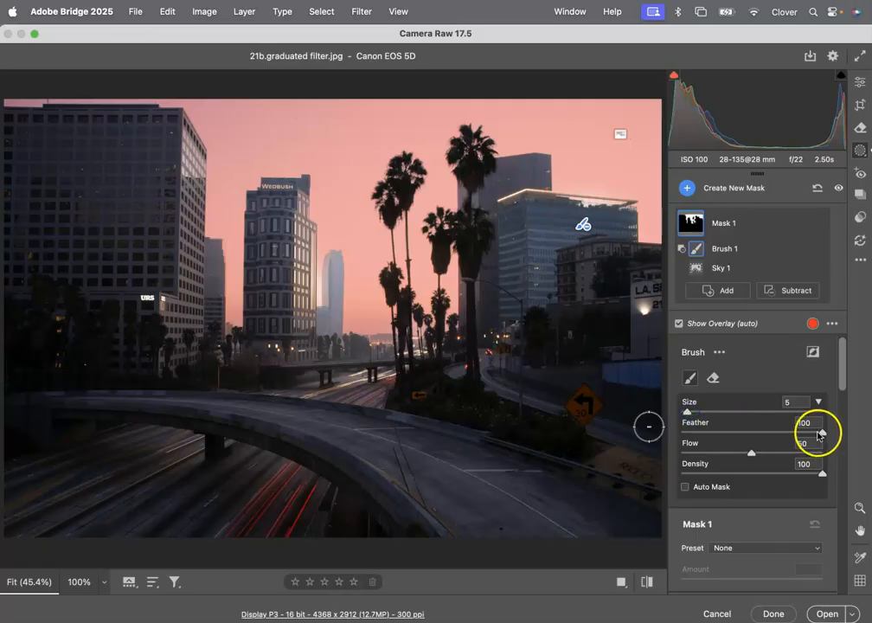
{"action": "left_click_drag", "start_coordinate": [739, 433], "coordinate": [731, 433]}
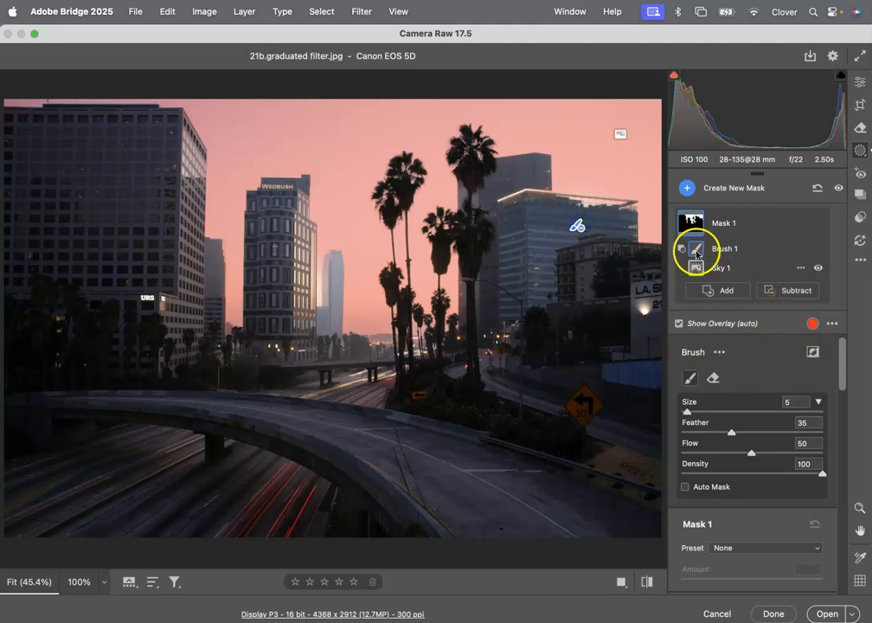
Step: Set the sky mask's exposure to -0.70 and save the edits to the photo
{"action": "mouse_move", "coordinate": [697, 251]}
{"action": "mouse_move", "coordinate": [693, 227]}
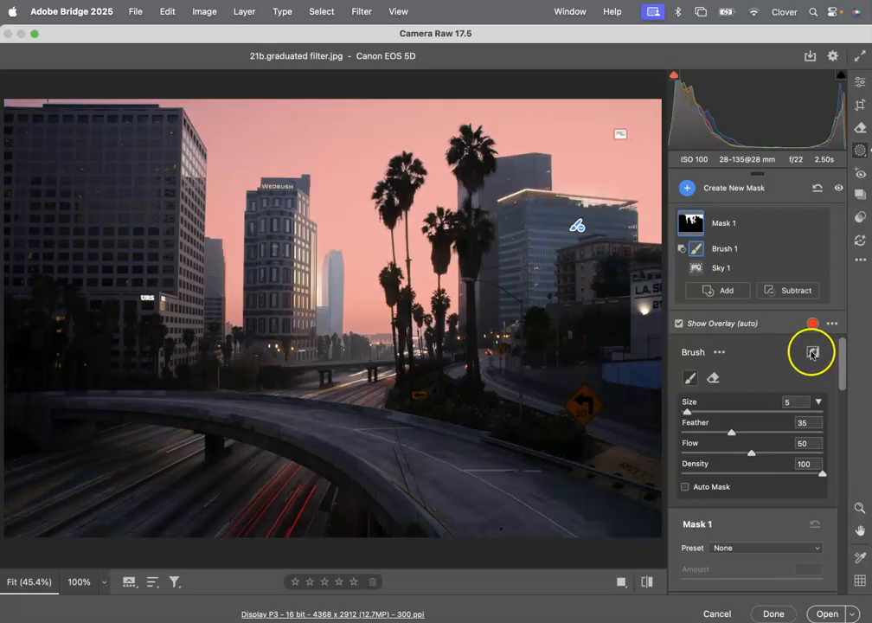
{"action": "left_click_drag", "start_coordinate": [842, 379], "coordinate": [842, 428]}
{"action": "mouse_move", "coordinate": [752, 402]}
{"action": "left_mouse_down"}
{"action": "mouse_move", "coordinate": [730, 402]}
{"action": "mouse_move", "coordinate": [754, 402]}
{"action": "mouse_move", "coordinate": [739, 402]}
{"action": "left_mouse_up"}
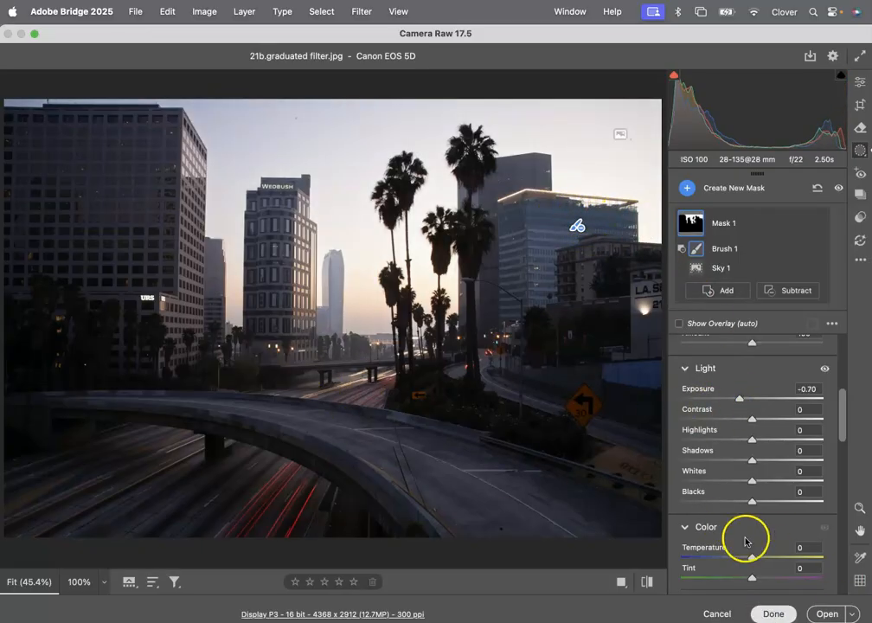
{"action": "key", "text": "Return"}
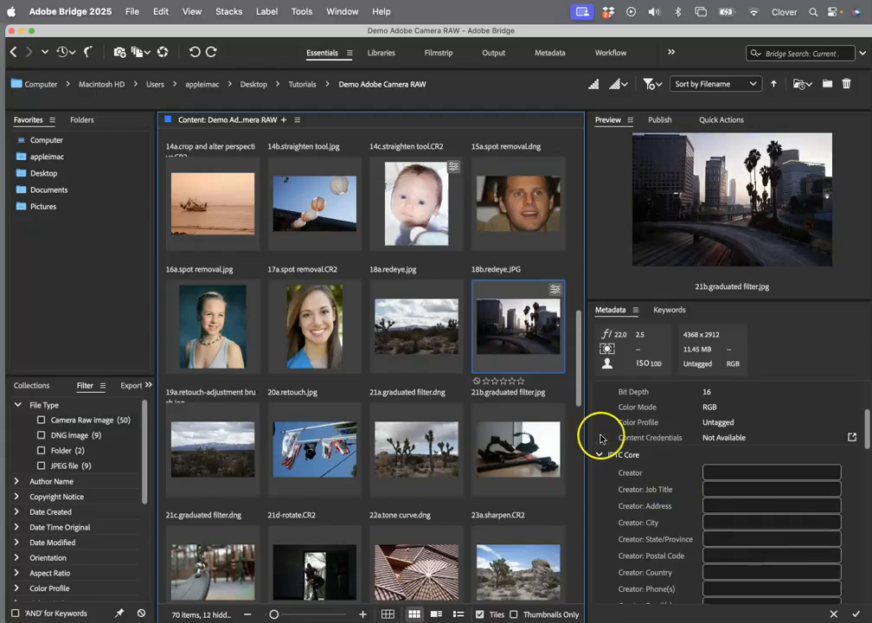
Step: Open 21d-rotate.CR2 in Camera Raw, rotate the flag photo 90 degrees clockwise, and save the change
{"action": "scroll", "coordinate": [577, 394], "scroll_direction": "down", "scroll_amount": 3}
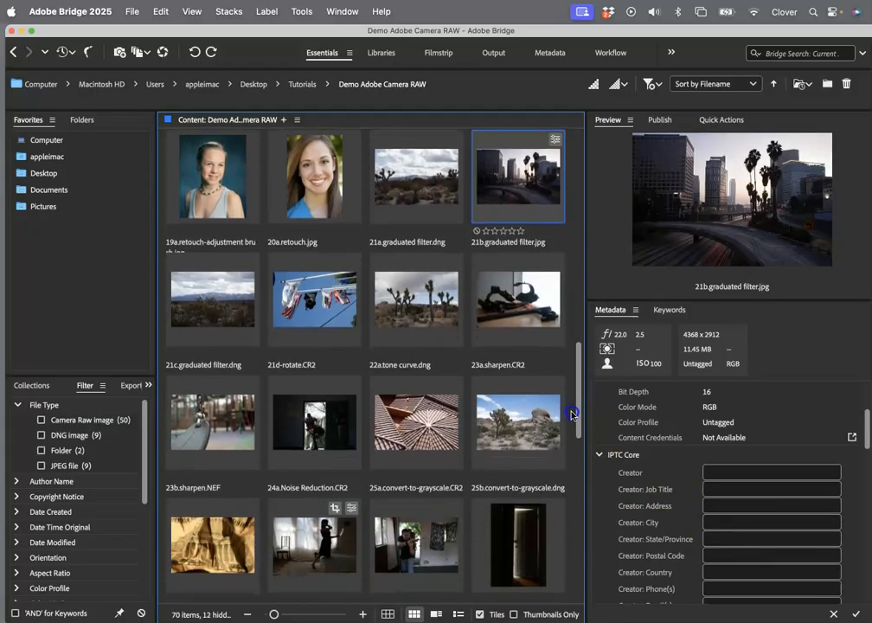
{"action": "left_click", "coordinate": [303, 318]}
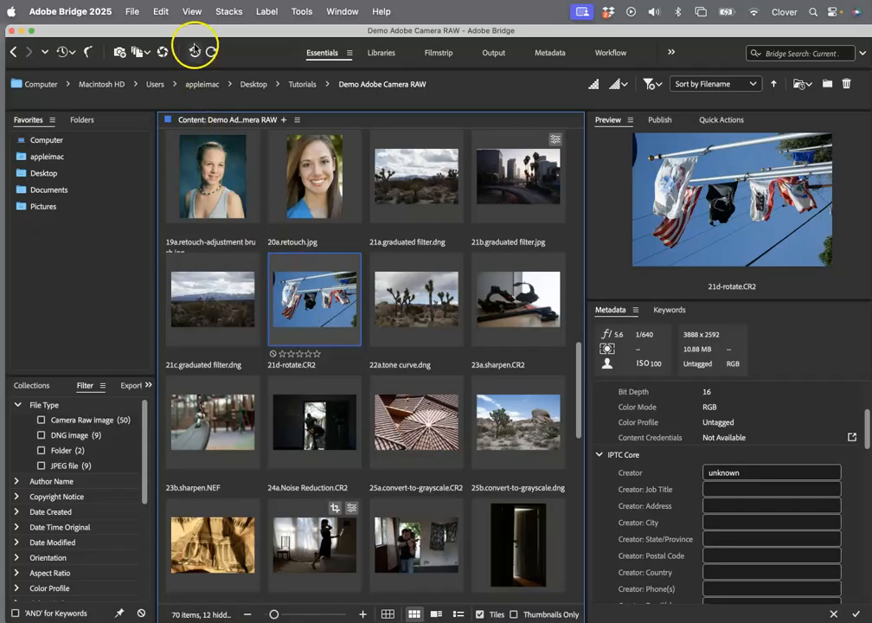
{"action": "left_click", "coordinate": [163, 52]}
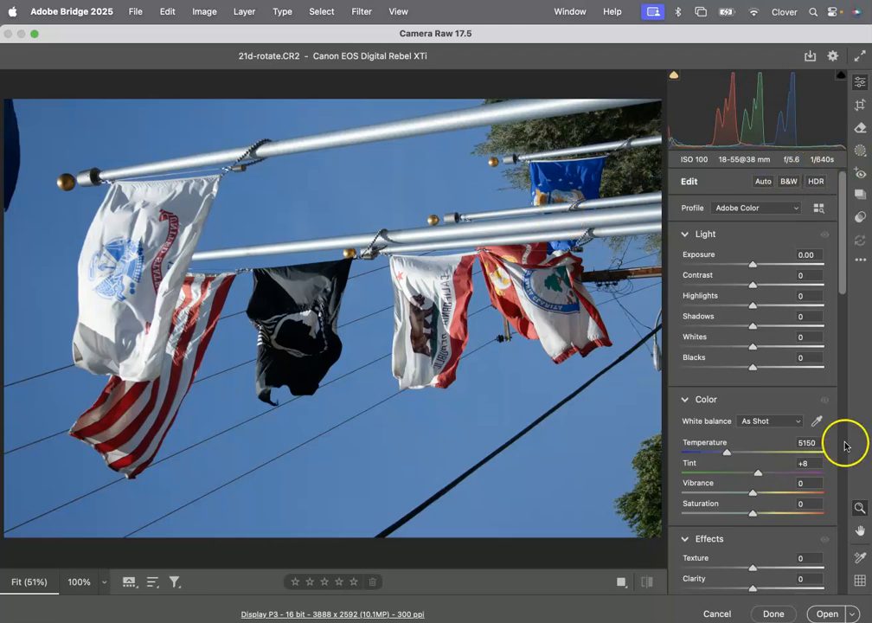
{"action": "left_click", "coordinate": [859, 105]}
{"action": "left_click", "coordinate": [709, 303]}
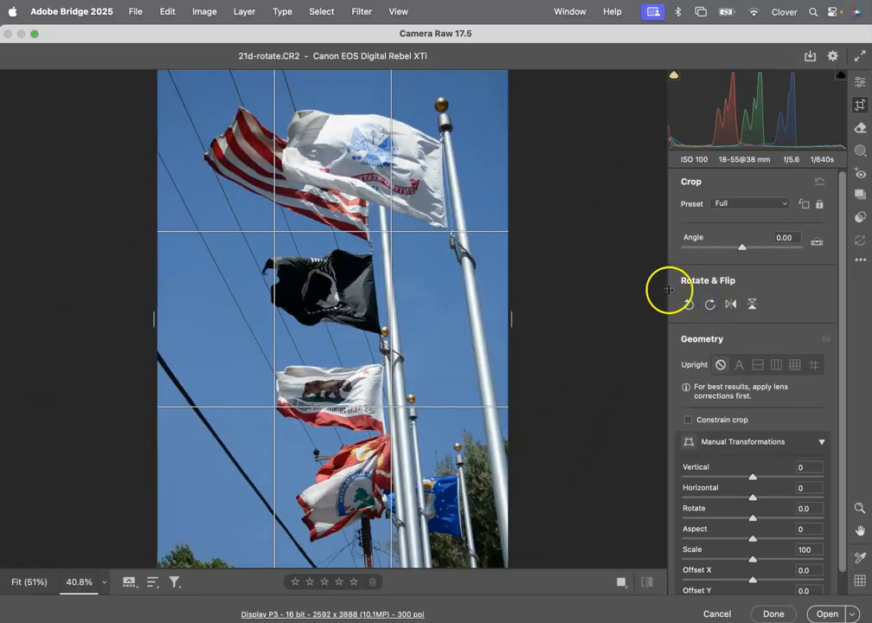
{"action": "left_click", "coordinate": [770, 614]}
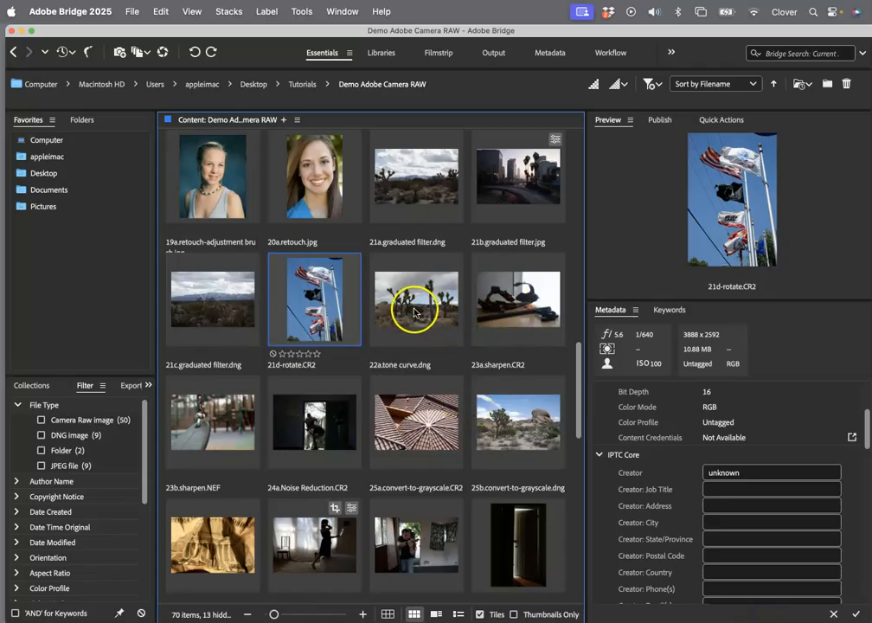
Step: Open 23a.sharpen.CR2 in Camera Raw and try a sharpening amount of 150 on the headgear photo
{"action": "left_click", "coordinate": [521, 308]}
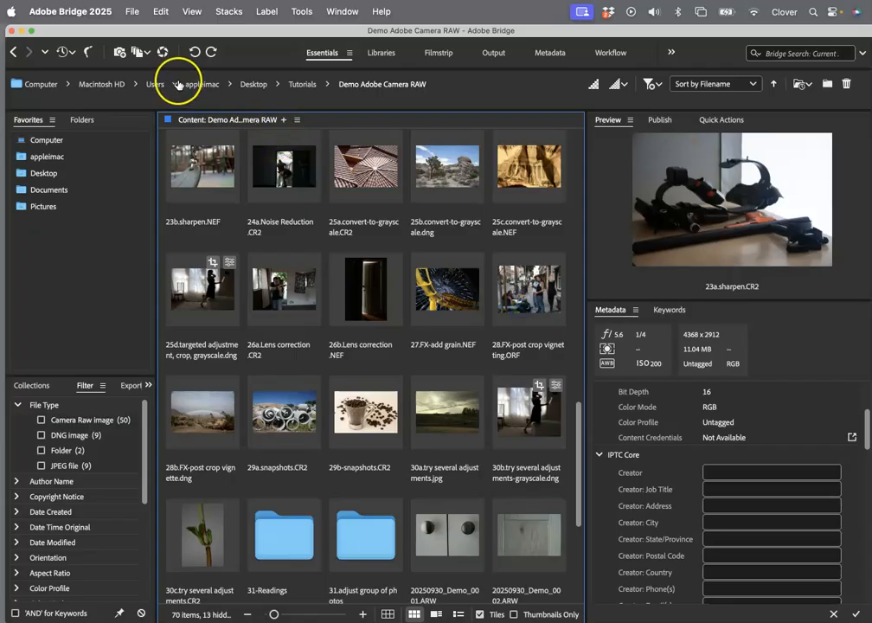
{"action": "left_click_drag", "start_coordinate": [578, 413], "coordinate": [580, 343]}
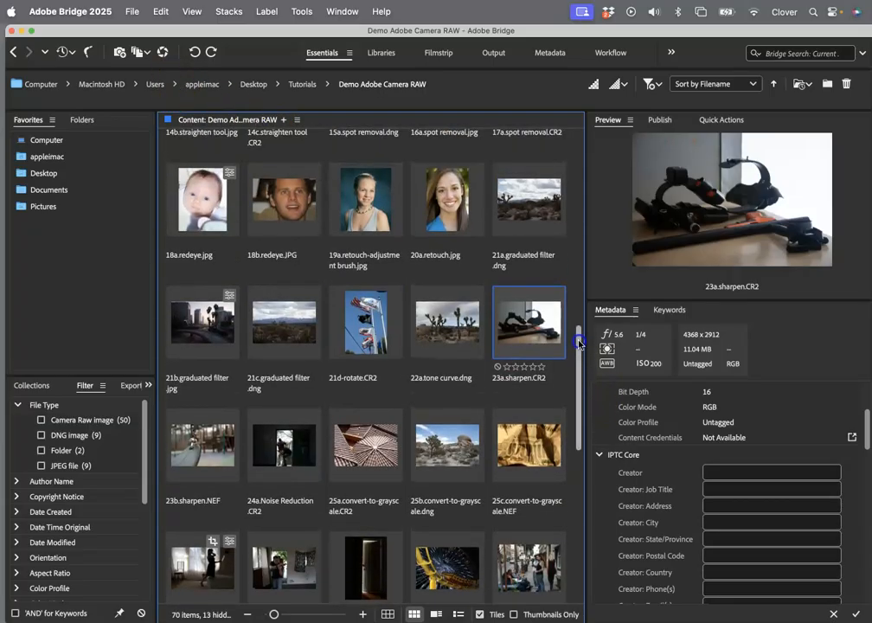
{"action": "left_click", "coordinate": [160, 52]}
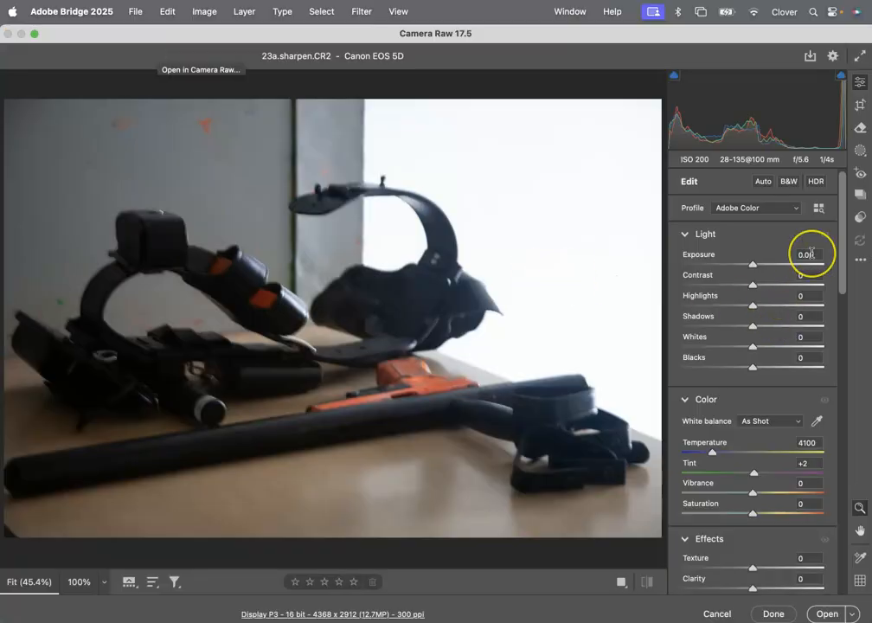
{"action": "left_click_drag", "start_coordinate": [843, 238], "coordinate": [847, 409]}
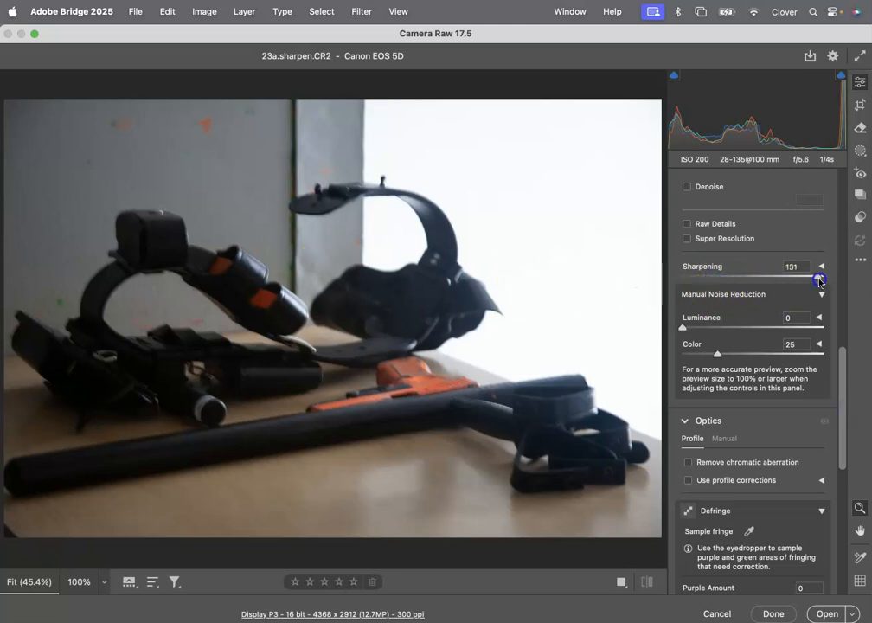
{"action": "left_click", "coordinate": [410, 275]}
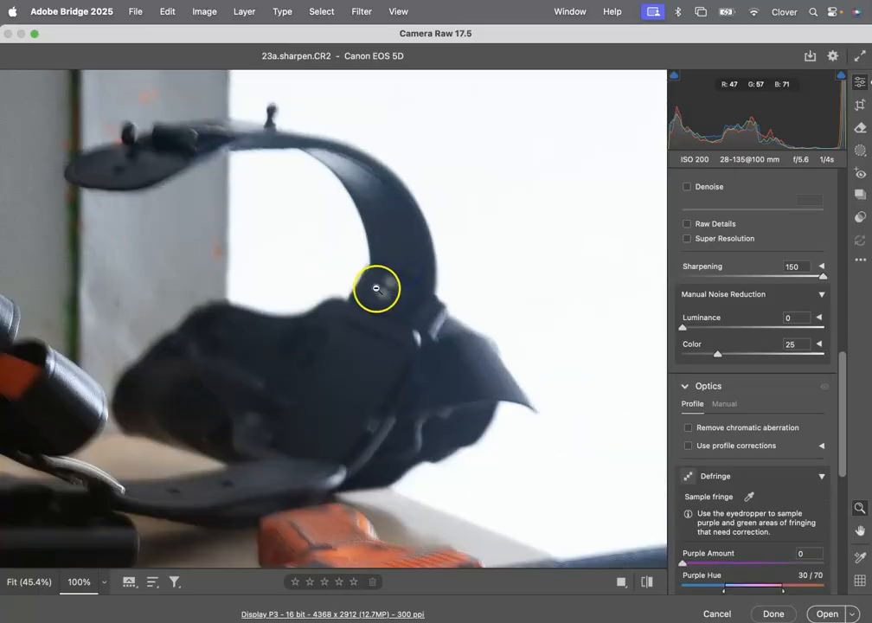
{"action": "left_click_drag", "start_coordinate": [288, 314], "coordinate": [291, 313]}
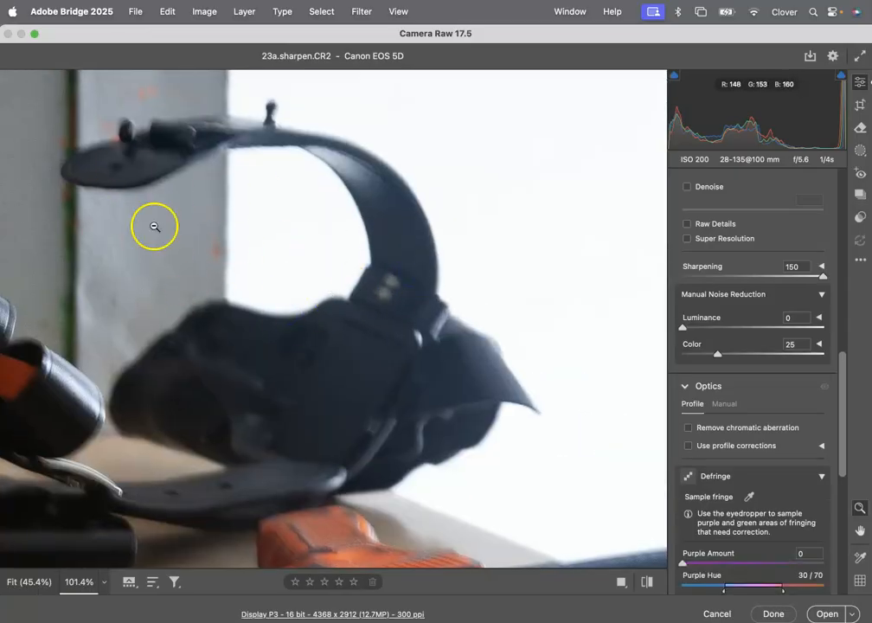
Step: Compare the headgear photo with sharpening at 0 and at 150, and discard its edits
{"action": "left_click_drag", "start_coordinate": [813, 278], "coordinate": [641, 277]}
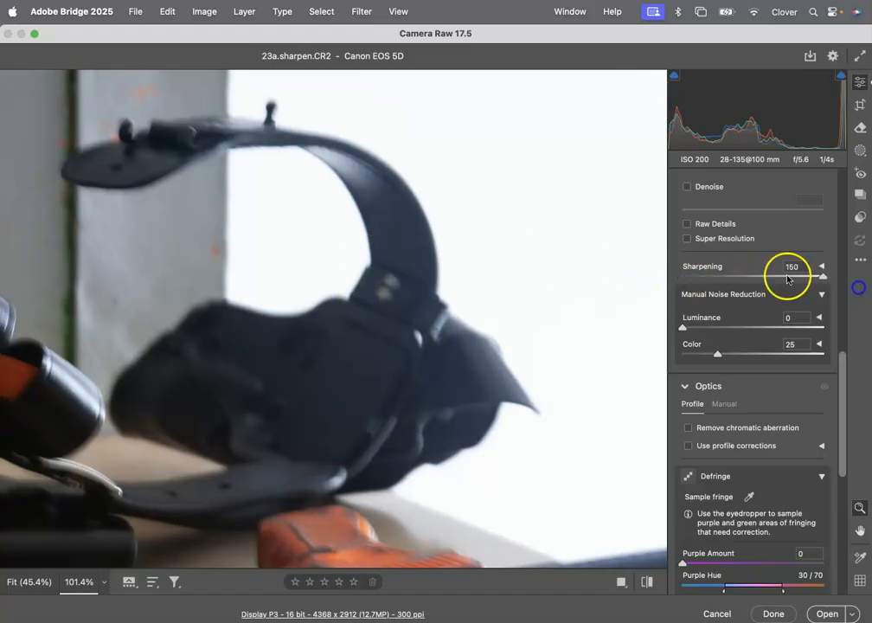
{"action": "left_click", "coordinate": [363, 220], "text": "alt"}
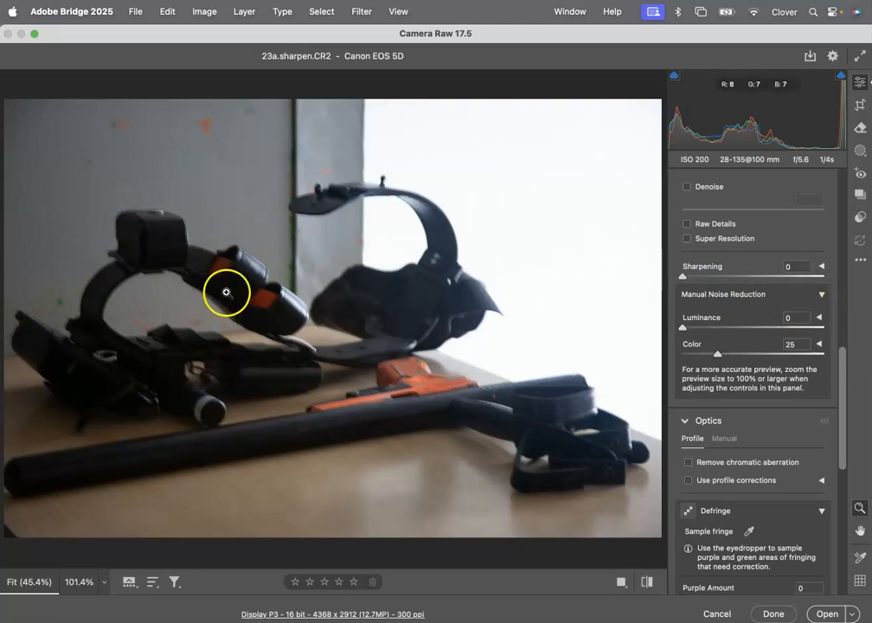
{"action": "left_click_drag", "start_coordinate": [683, 277], "coordinate": [732, 283]}
{"action": "left_click", "coordinate": [366, 258]}
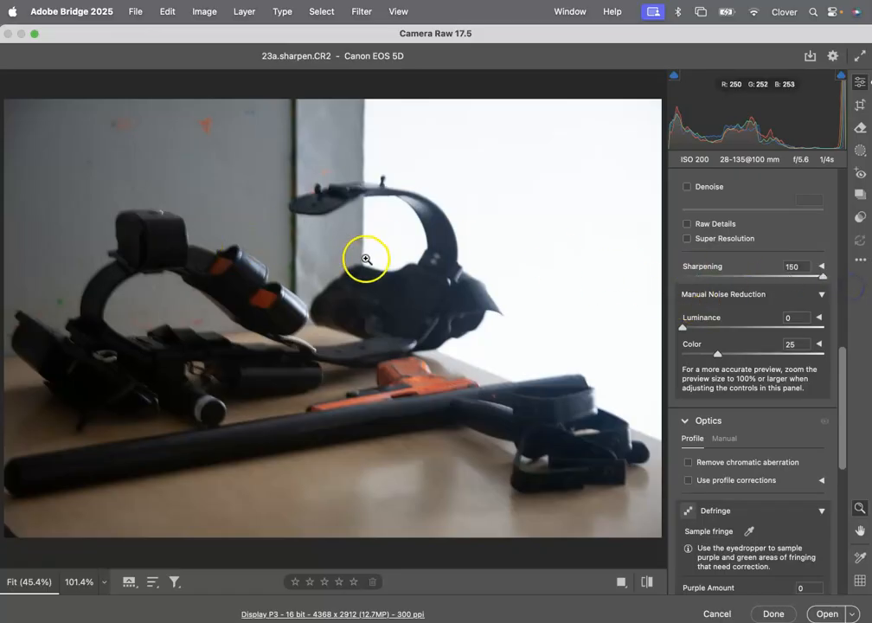
{"action": "left_click_drag", "start_coordinate": [388, 307], "coordinate": [320, 373]}
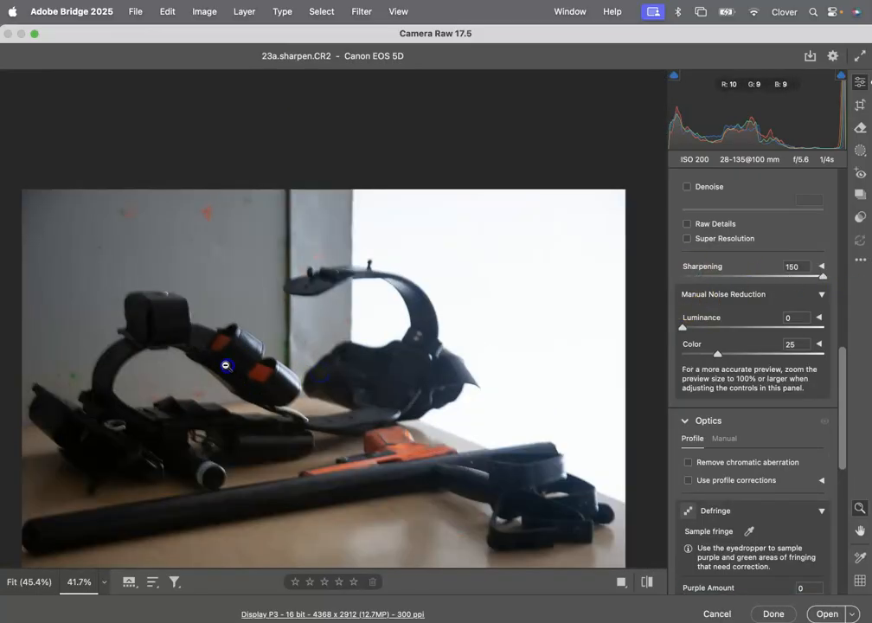
{"action": "left_click_drag", "start_coordinate": [227, 366], "coordinate": [201, 345]}
{"action": "left_click", "coordinate": [195, 329]}
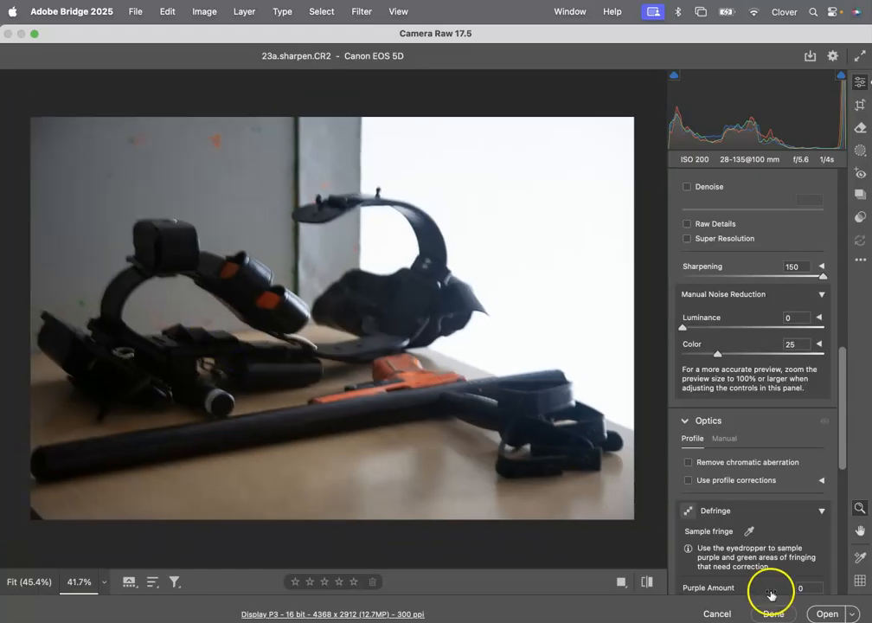
{"action": "left_click", "coordinate": [718, 613]}
Step: Open 23b.sharpen.NEF in Camera Raw, try sharpening the swing photo to 111, and discard the edits
{"action": "left_click_drag", "start_coordinate": [583, 330], "coordinate": [567, 411]}
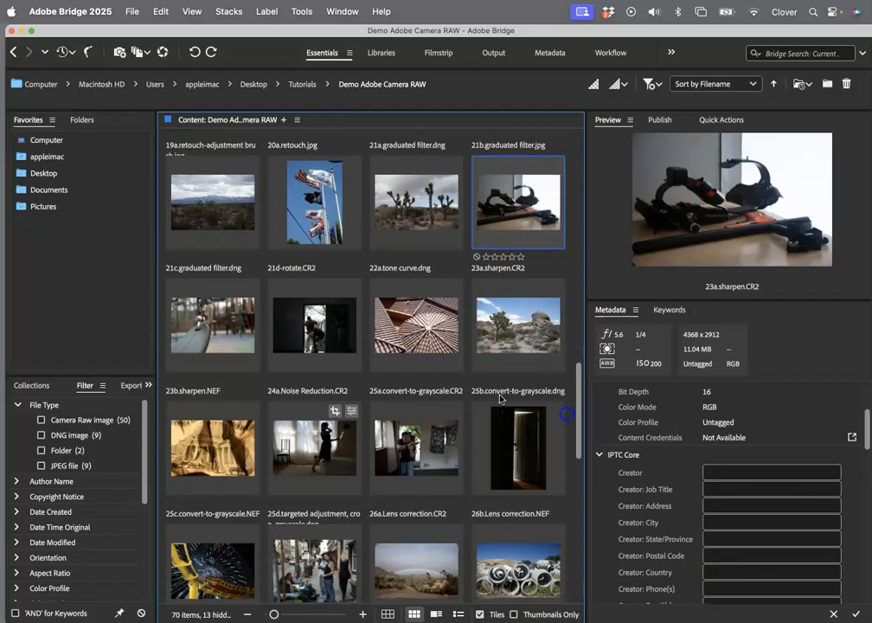
{"action": "left_click", "coordinate": [215, 327]}
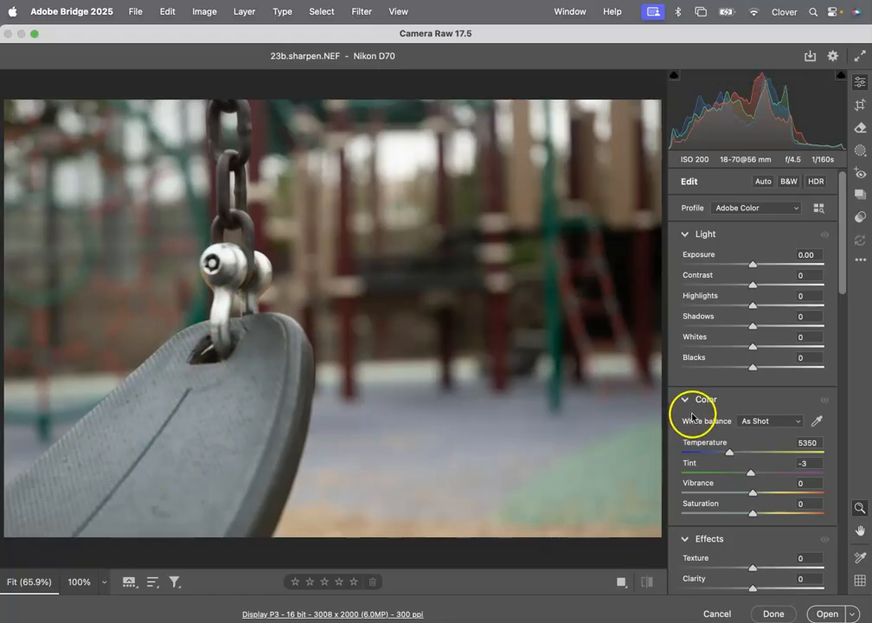
{"action": "scroll", "coordinate": [745, 511], "scroll_direction": "down", "scroll_amount": 5}
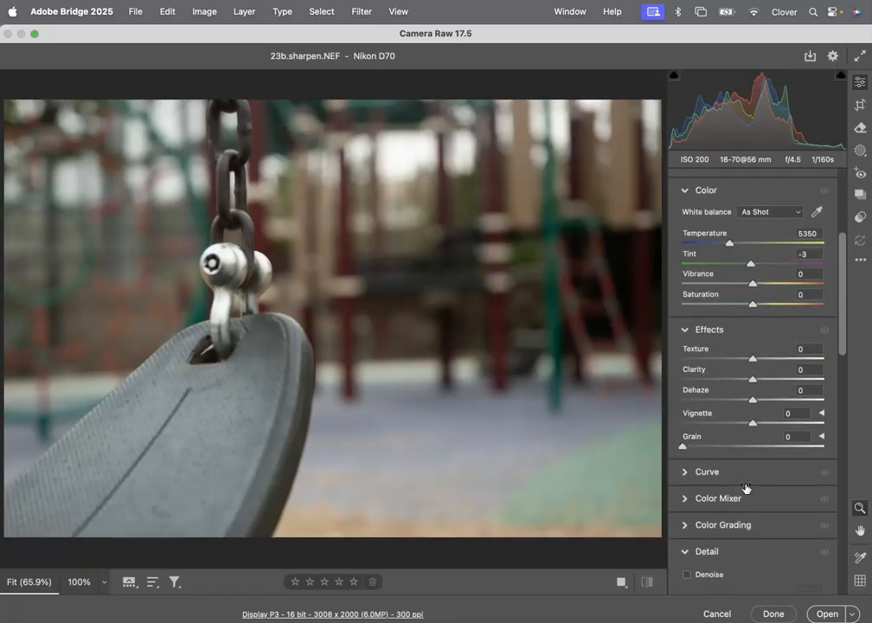
{"action": "scroll", "coordinate": [746, 489], "scroll_direction": "down", "scroll_amount": 8}
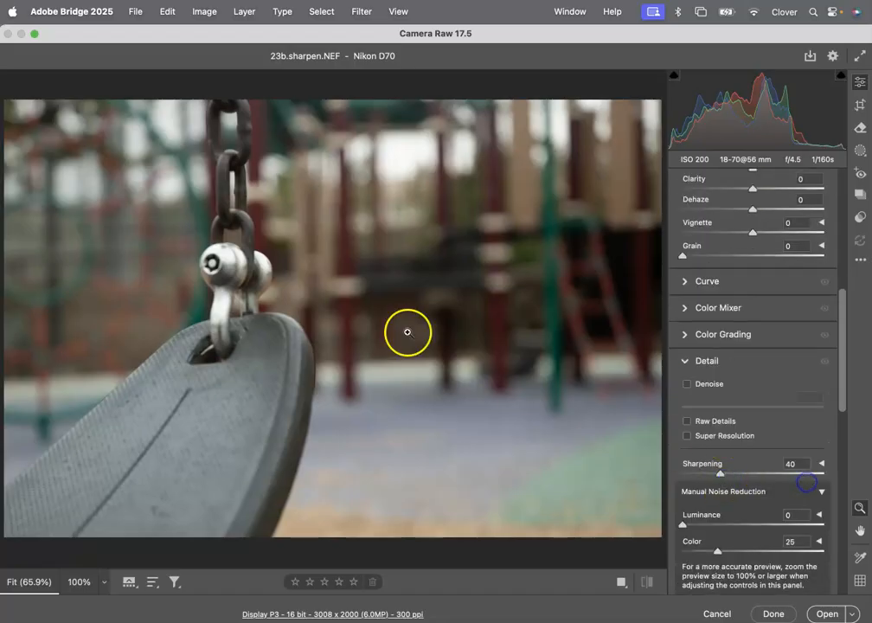
{"action": "left_click", "coordinate": [216, 261]}
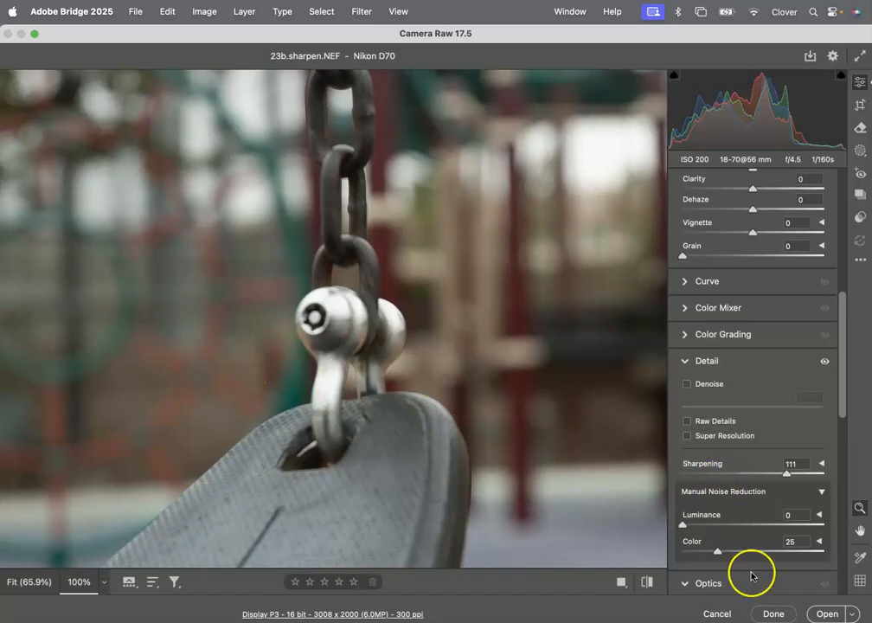
{"action": "left_click", "coordinate": [717, 614]}
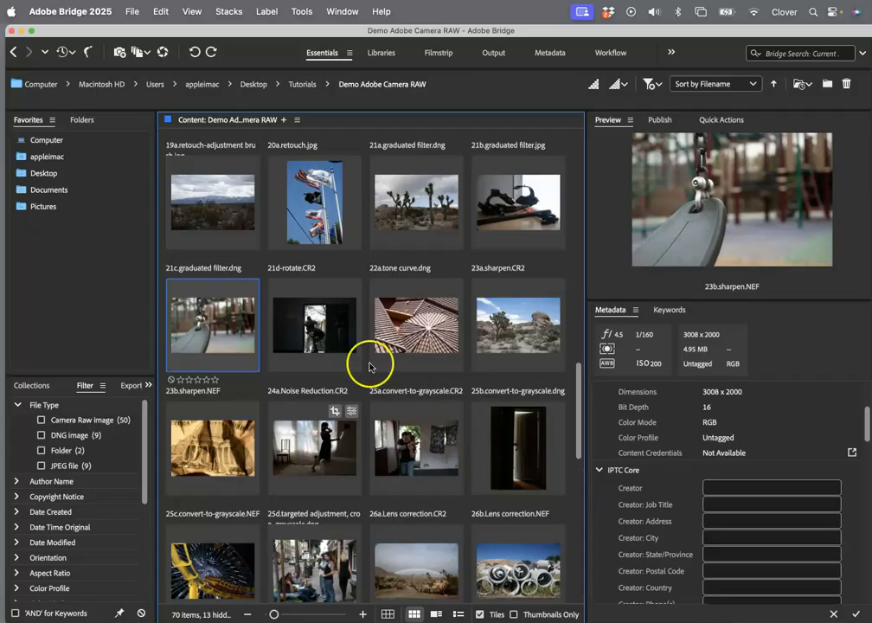
Step: Open 24a.Noise Reduction.CR2 in Camera Raw, apply the Auto adjustments, and raise the shadows to +100
{"action": "left_click", "coordinate": [326, 344]}
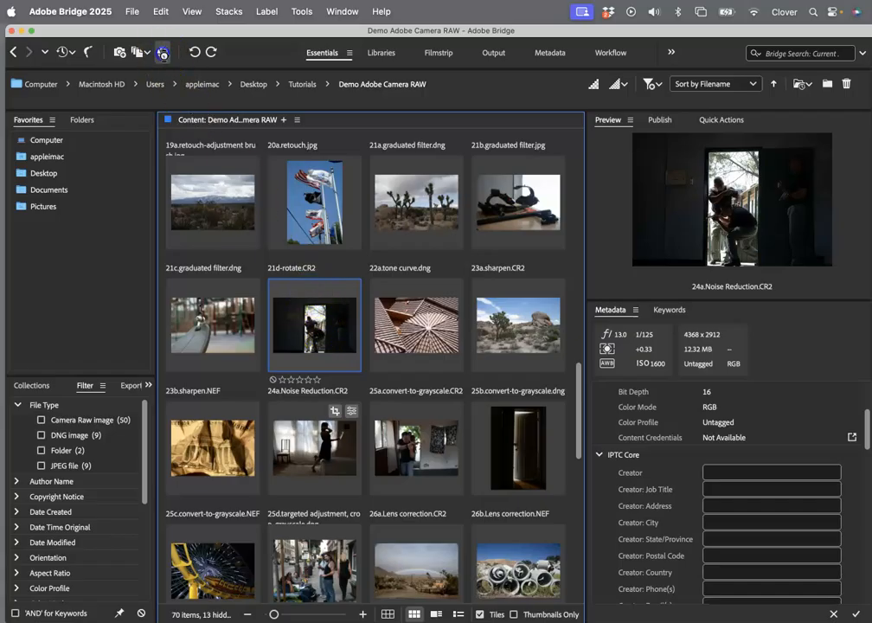
{"action": "key", "text": "super+r"}
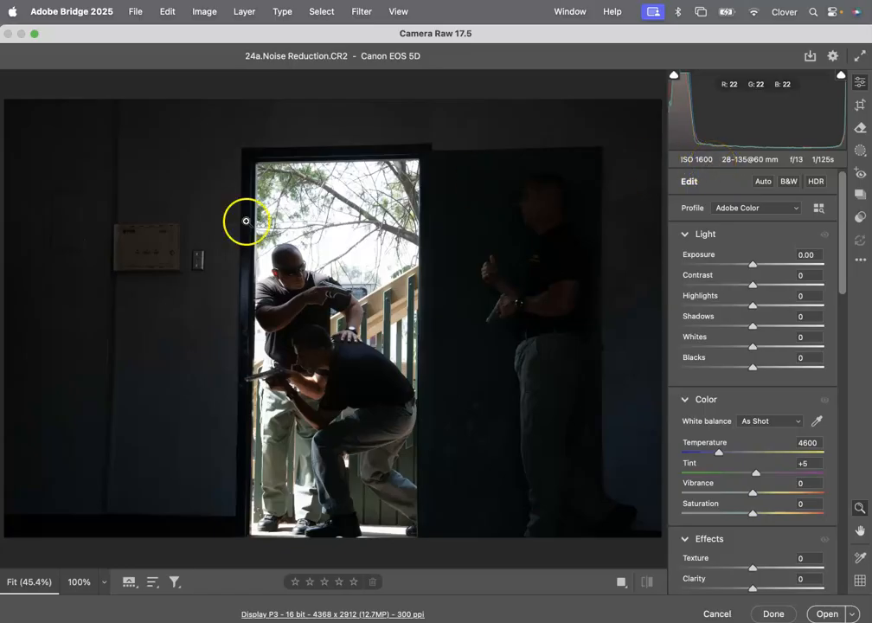
{"action": "left_click", "coordinate": [762, 181]}
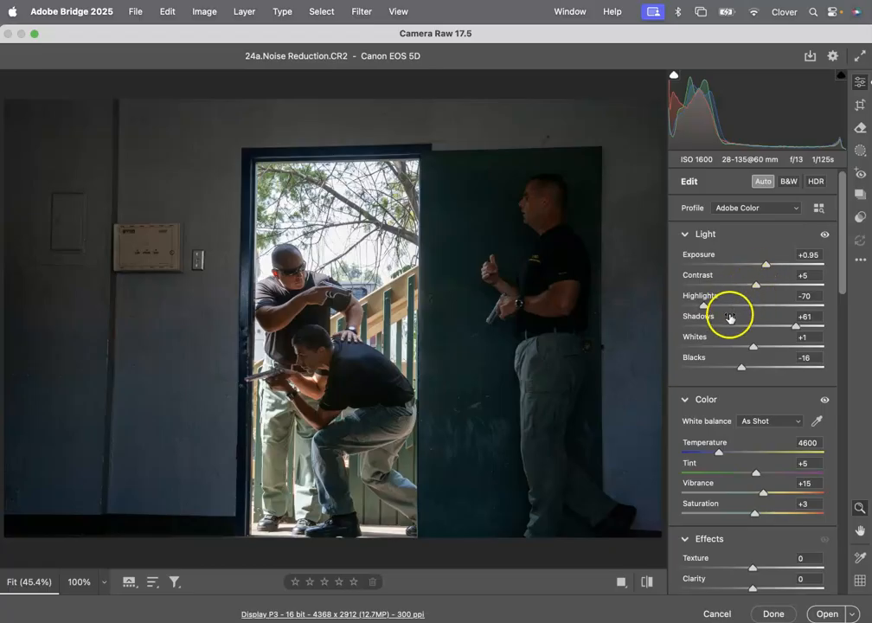
{"action": "left_click_drag", "start_coordinate": [796, 328], "coordinate": [843, 330]}
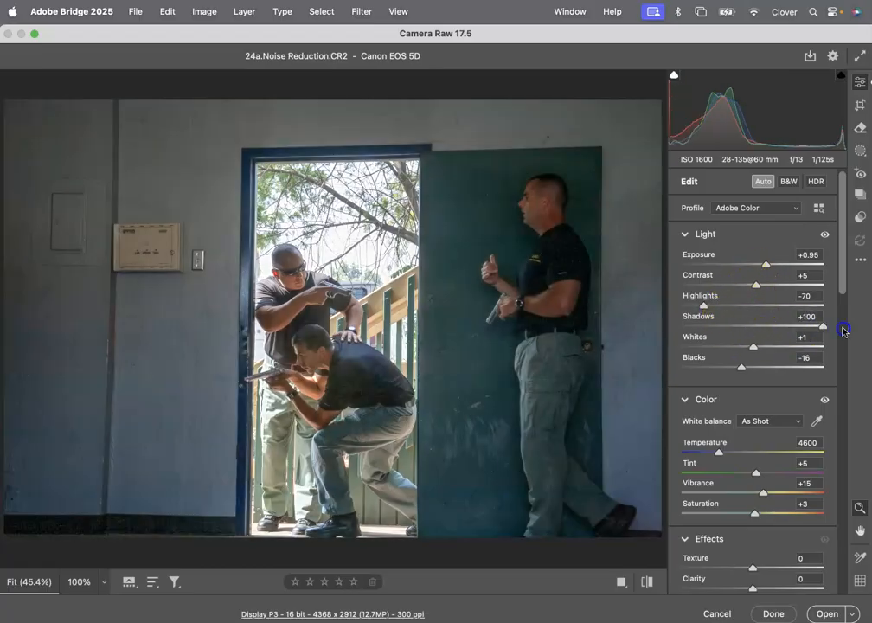
Step: Set the manual noise reduction to 41 for luminance and 27 for color, checking the man by the door close up
{"action": "left_click", "coordinate": [546, 239]}
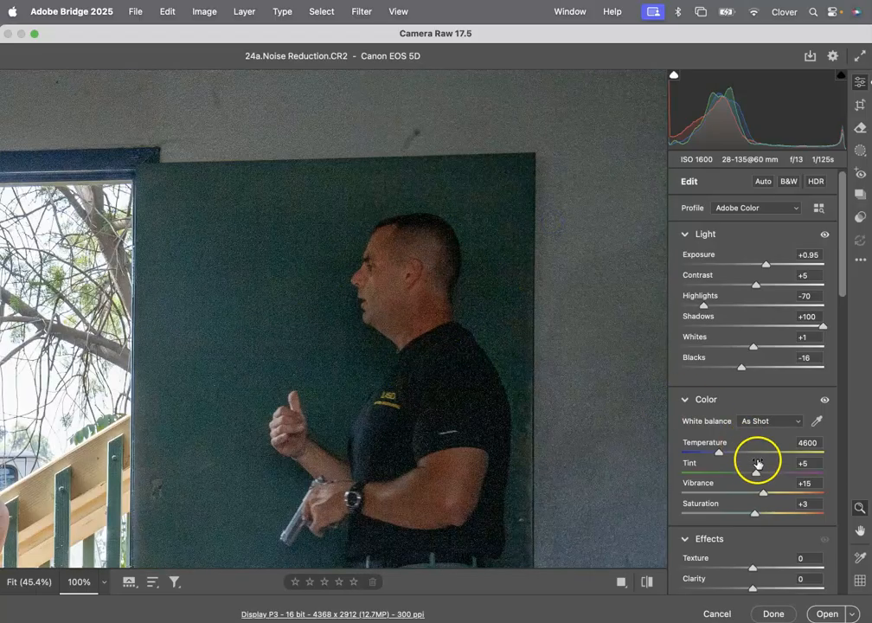
{"action": "scroll", "coordinate": [755, 459], "scroll_direction": "down", "scroll_amount": 3}
{"action": "scroll", "coordinate": [755, 463], "scroll_direction": "down", "scroll_amount": 10}
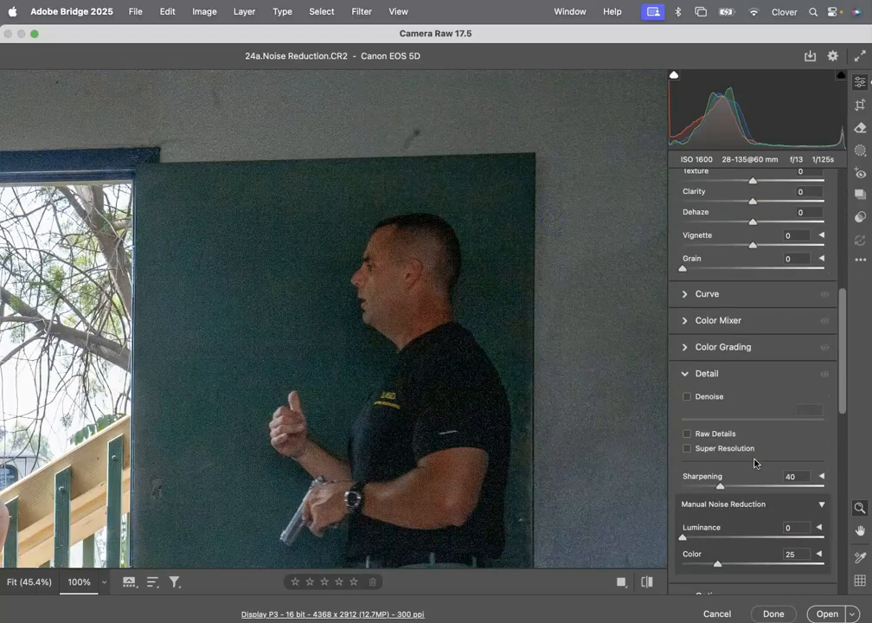
{"action": "left_click_drag", "start_coordinate": [717, 486], "coordinate": [651, 484]}
{"action": "left_click", "coordinate": [360, 296]}
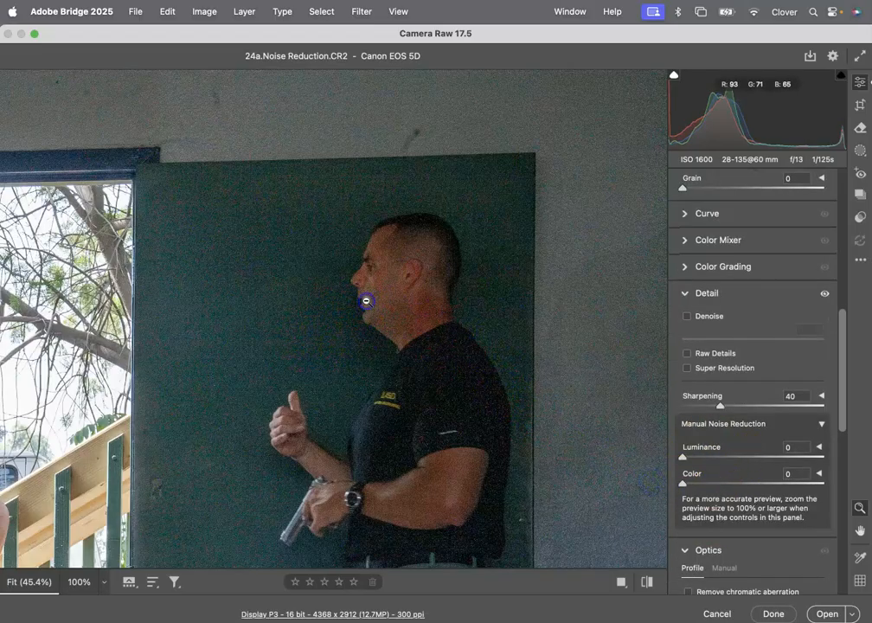
{"action": "left_click", "coordinate": [541, 257]}
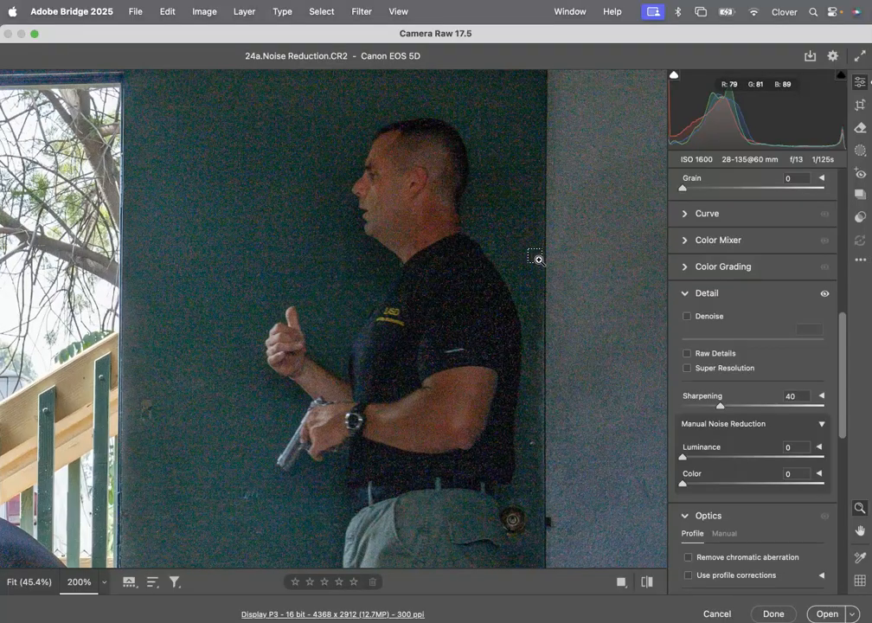
{"action": "key", "text": "super+equal"}
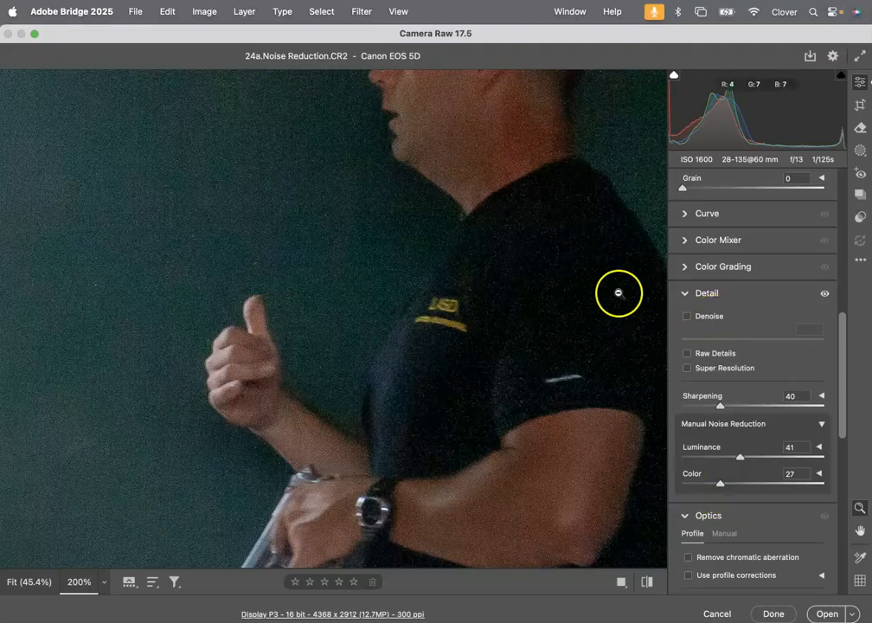
Step: Compare the photo with and without the Detail adjustments, leaving them switched on
{"action": "left_click", "coordinate": [824, 294]}
{"action": "left_click", "coordinate": [823, 294]}
{"action": "left_click", "coordinate": [823, 294]}
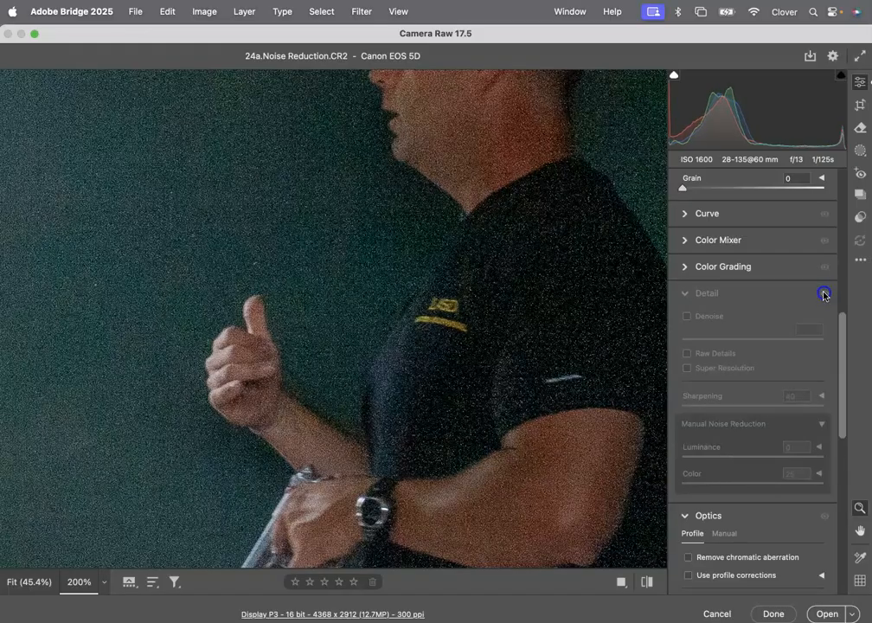
{"action": "left_click", "coordinate": [824, 294]}
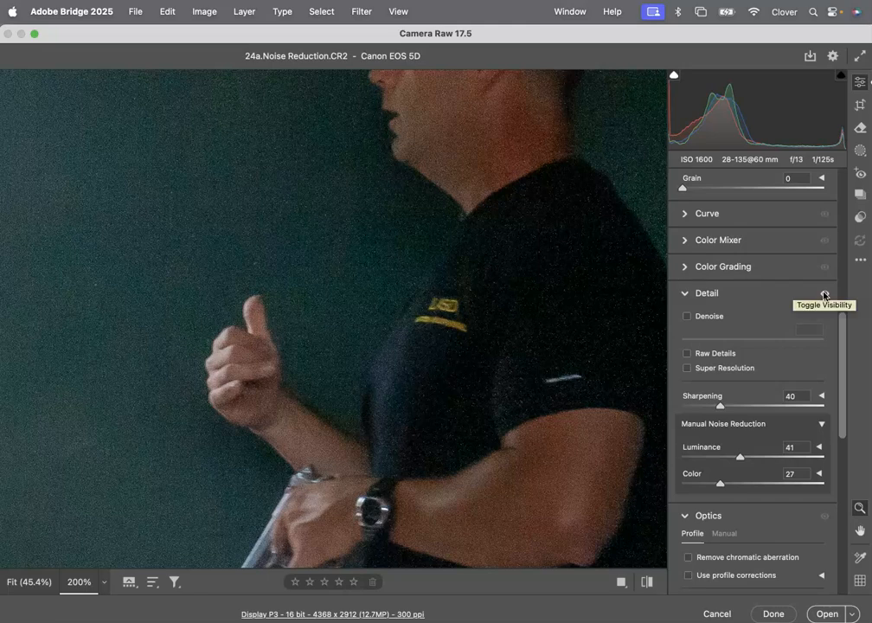
Step: Enable Raw Details and inspect the standing man's face and hand at 200%
{"action": "left_click", "coordinate": [495, 410], "text": "alt"}
{"action": "left_click", "coordinate": [495, 410], "text": "alt"}
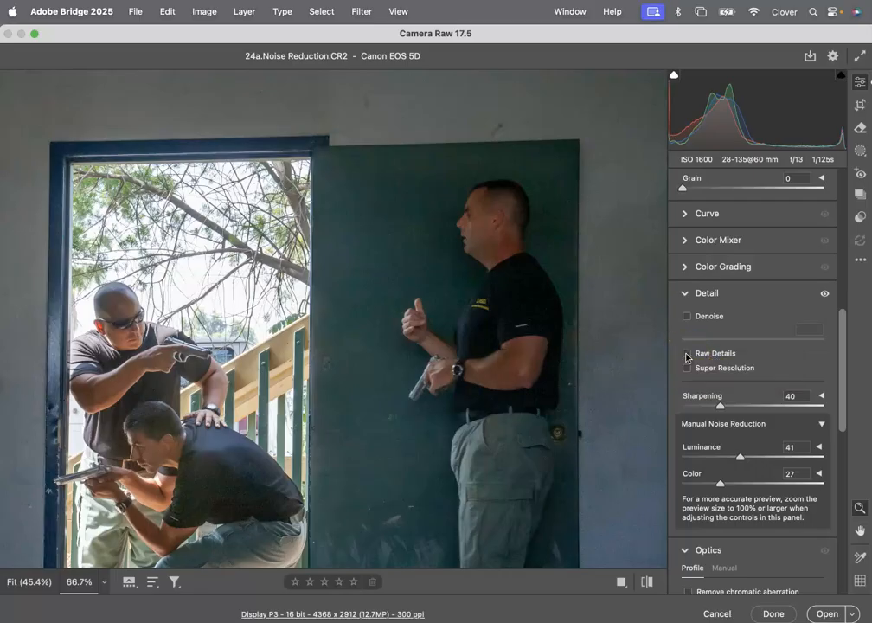
{"action": "left_click", "coordinate": [687, 354]}
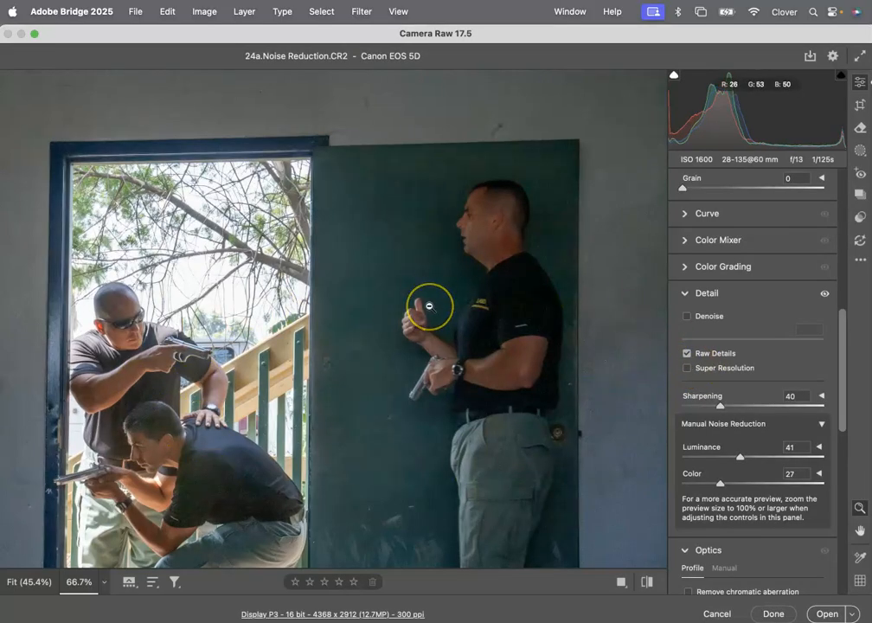
{"action": "key", "text": "super+equal"}
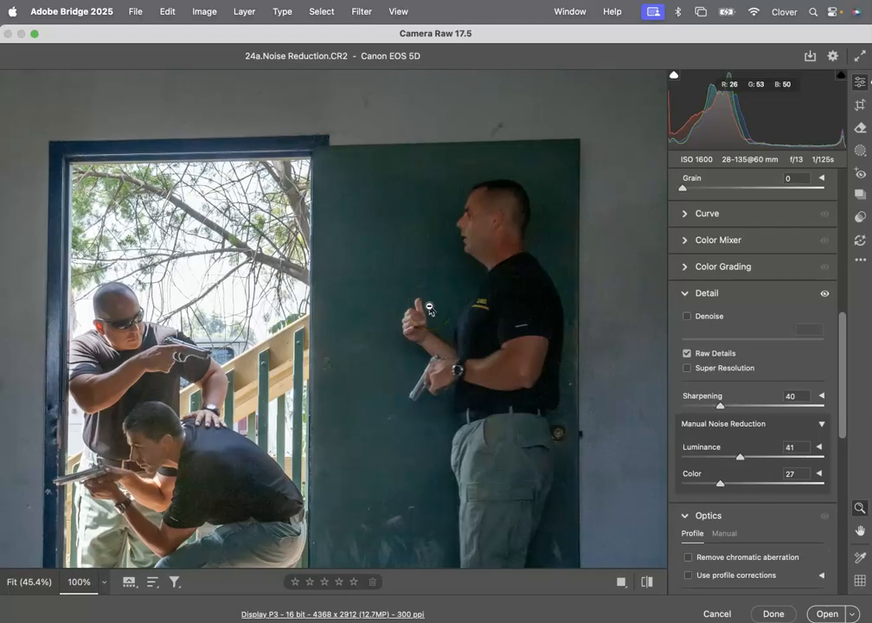
{"action": "key", "text": "super+equal"}
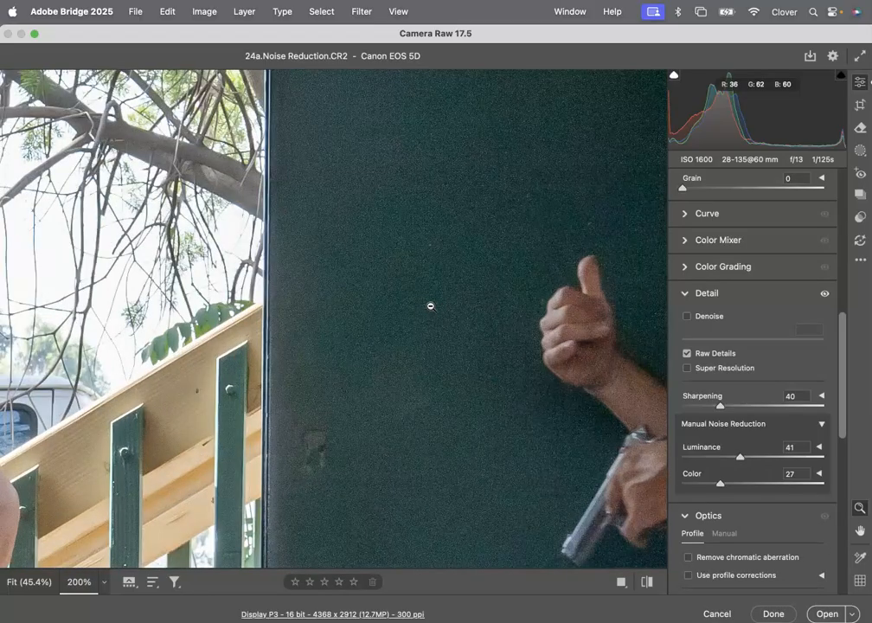
{"action": "key", "text": "space"}
{"action": "left_click_drag", "start_coordinate": [492, 318], "coordinate": [217, 323]}
{"action": "key", "text": "space"}
{"action": "left_click_drag", "start_coordinate": [434, 280], "coordinate": [397, 431]}
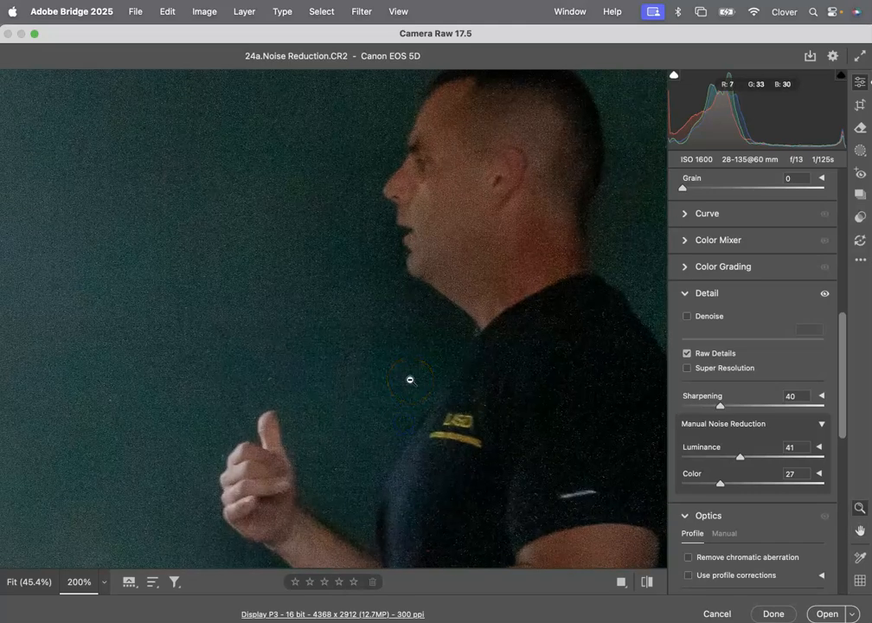
Step: Compare the standing man's close-up with Raw Details off and on, leaving the option enabled
{"action": "left_click", "coordinate": [686, 354]}
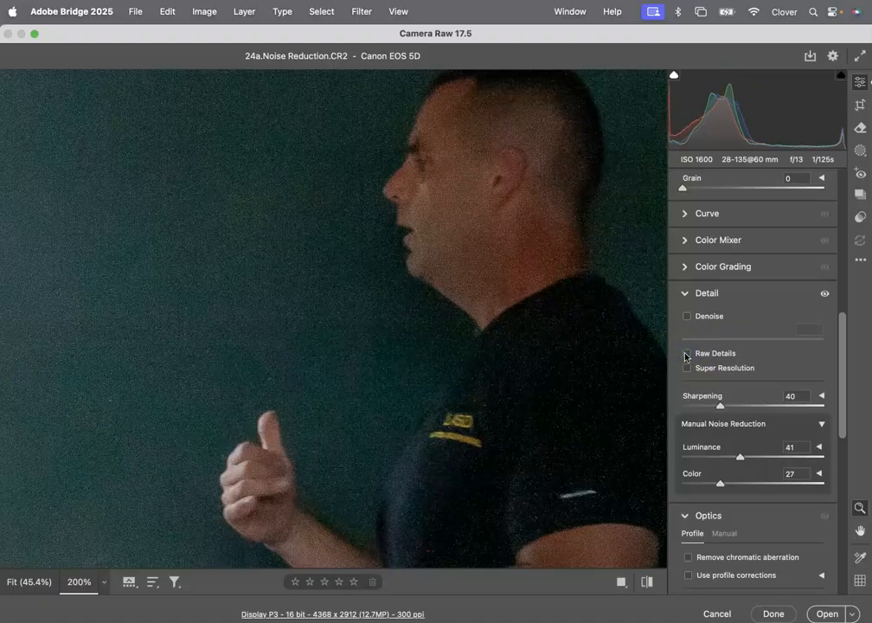
{"action": "left_click", "coordinate": [685, 354]}
{"action": "left_click", "coordinate": [685, 354]}
{"action": "left_click", "coordinate": [686, 354]}
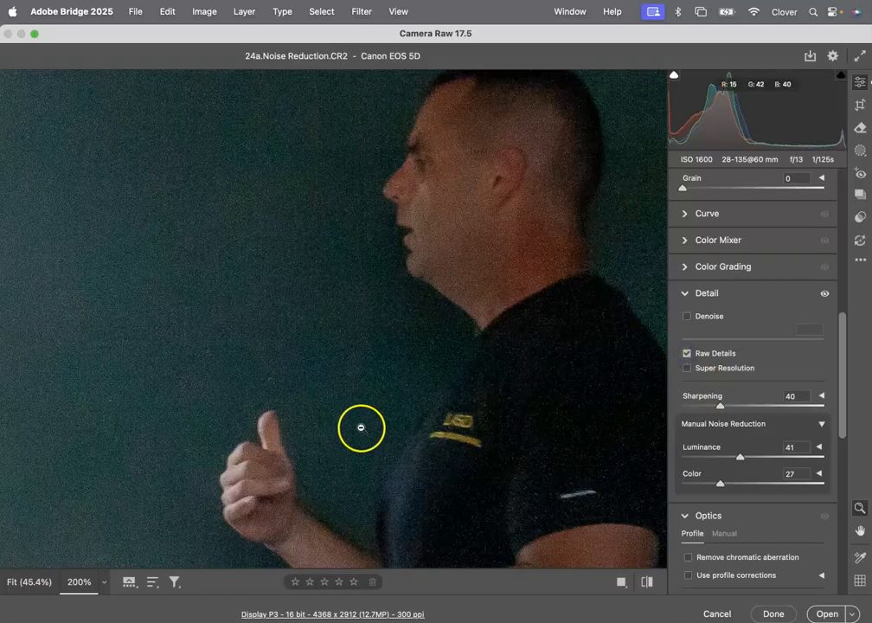
Step: Accept the noise reduction edits and open 25b.convert-to-grayscale.dng from Bridge in Camera Raw
{"action": "left_click", "coordinate": [772, 615]}
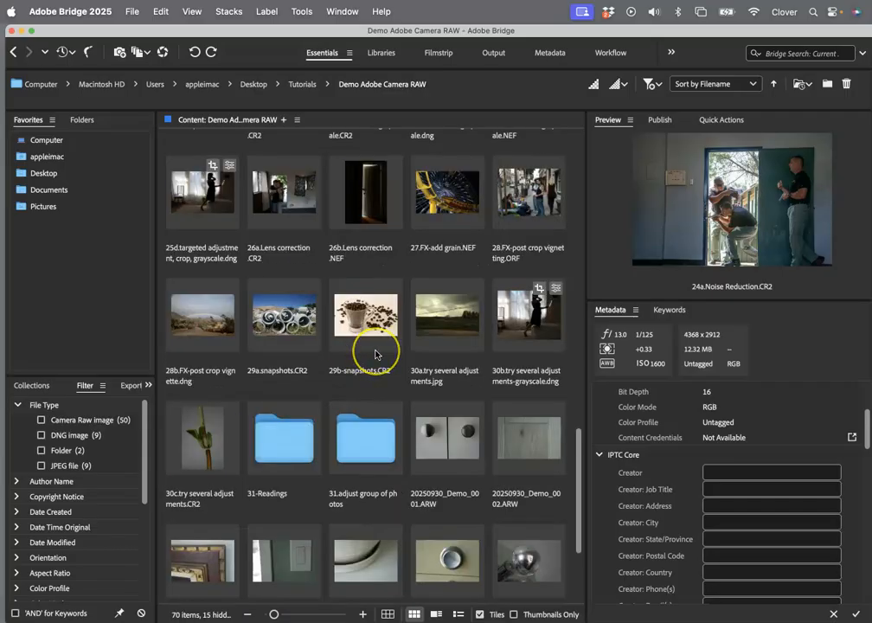
{"action": "scroll", "coordinate": [375, 362], "scroll_direction": "down", "scroll_amount": 3}
{"action": "scroll", "coordinate": [376, 354], "scroll_direction": "up", "scroll_amount": 15}
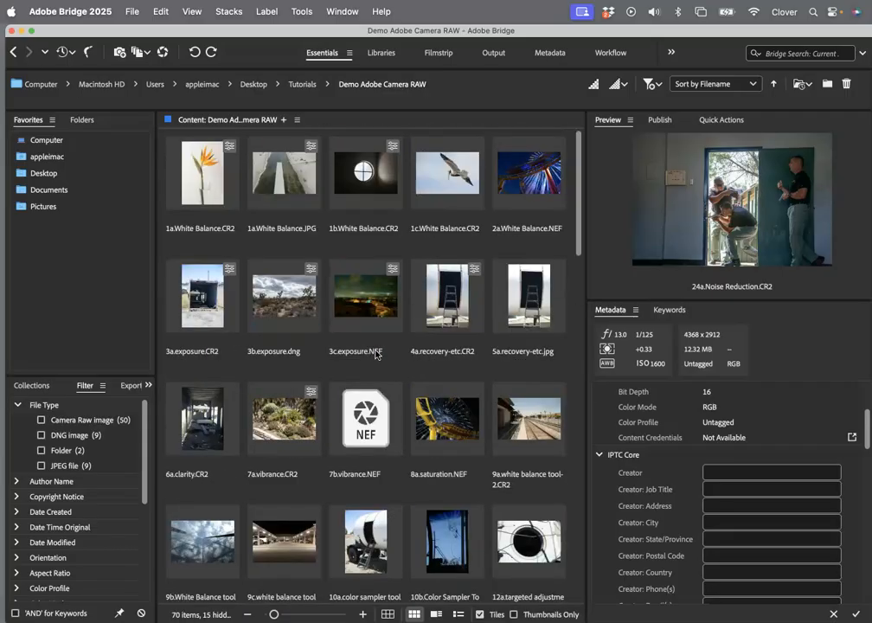
{"action": "left_click_drag", "start_coordinate": [581, 237], "coordinate": [556, 468]}
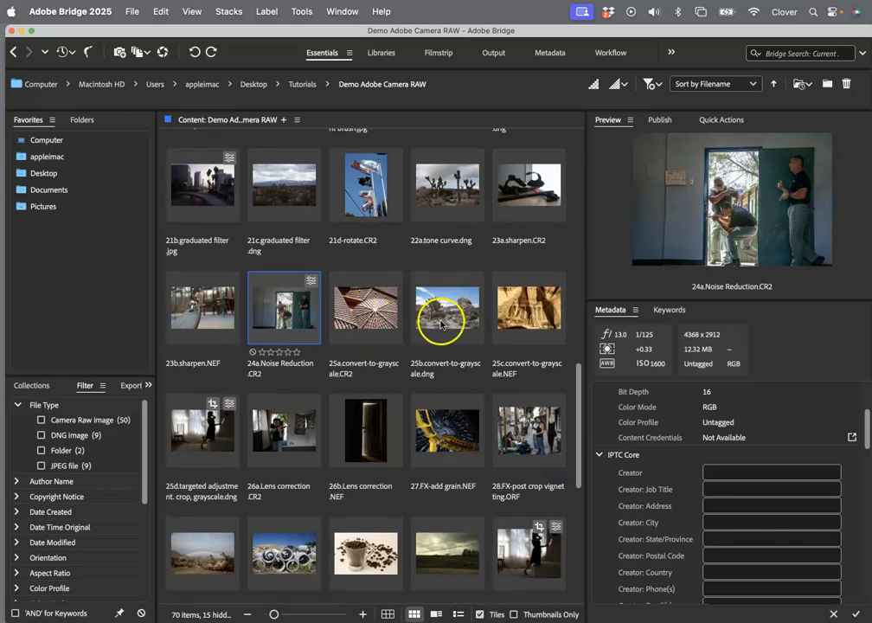
{"action": "left_click", "coordinate": [441, 324]}
{"action": "key", "text": "super+equal"}
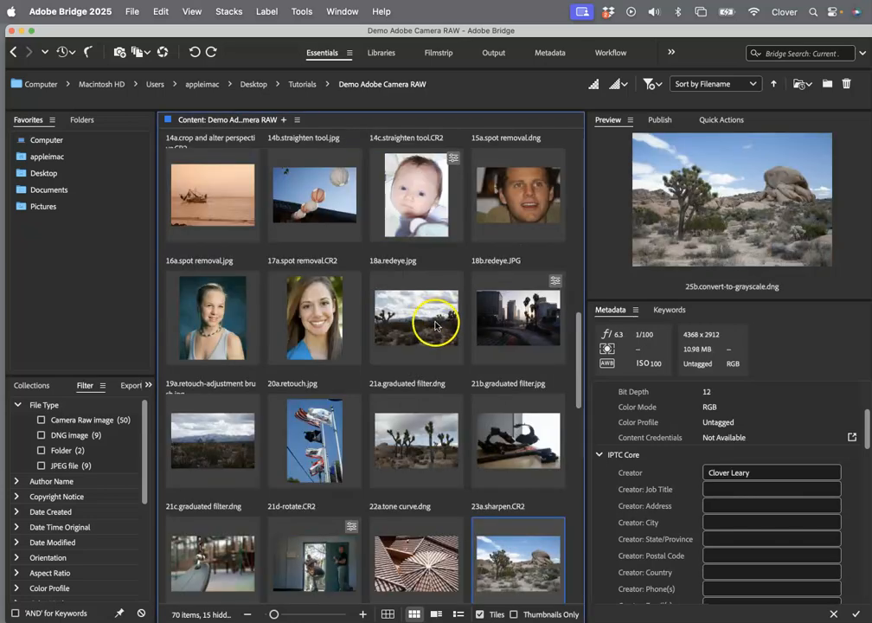
{"action": "left_click", "coordinate": [160, 53]}
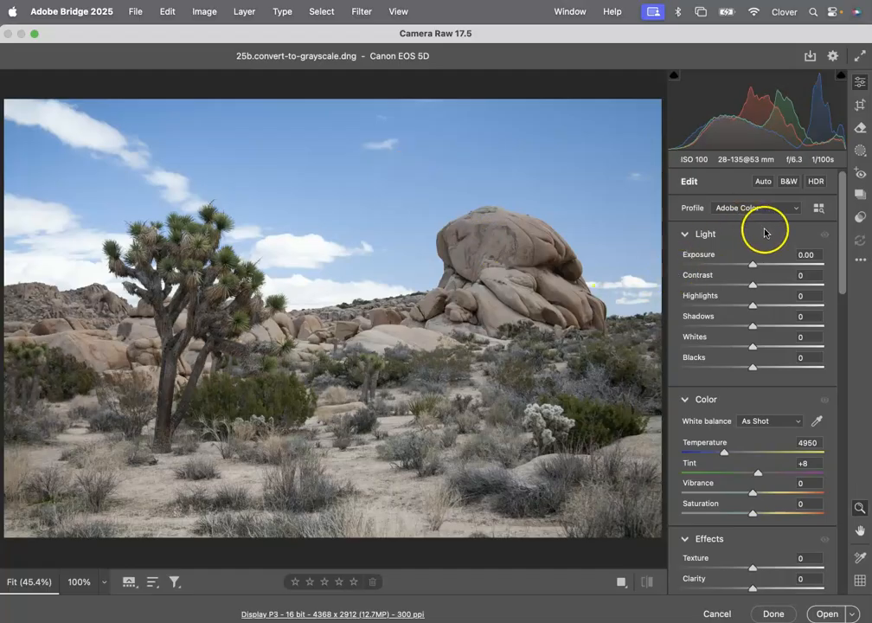
Step: Convert the desert photo with the Joshua tree to black and white
{"action": "left_click", "coordinate": [686, 401]}
{"action": "left_click", "coordinate": [686, 400]}
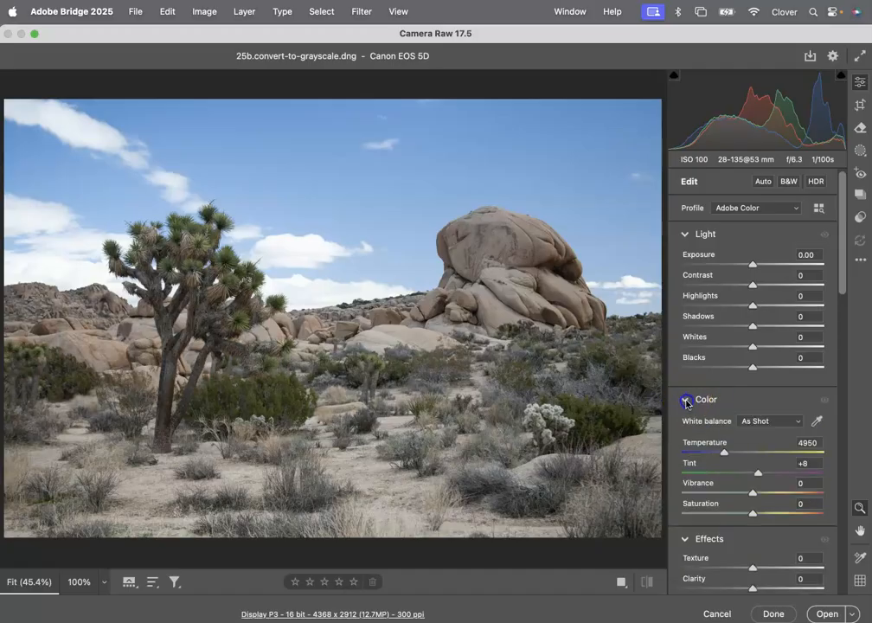
{"action": "left_click_drag", "start_coordinate": [843, 288], "coordinate": [842, 332]}
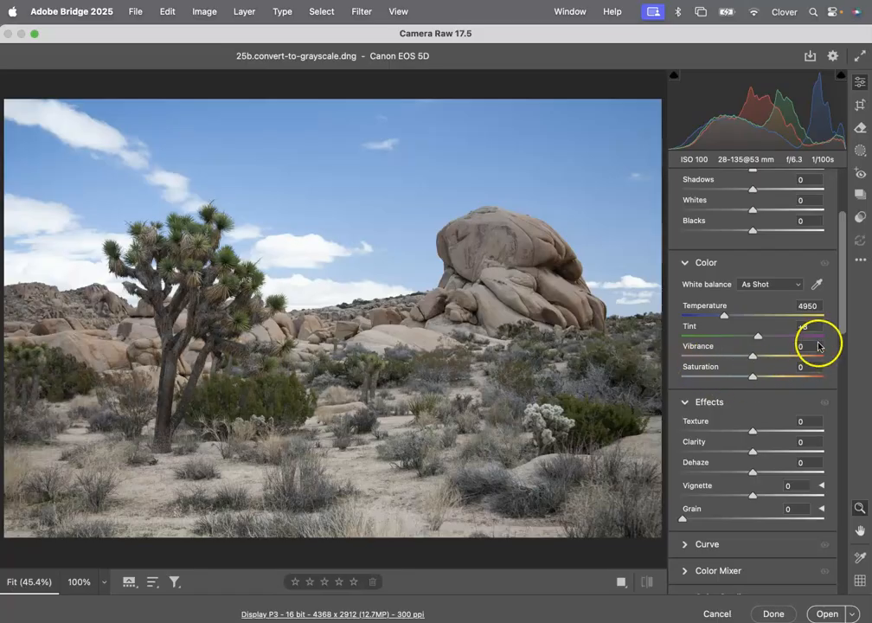
{"action": "scroll", "coordinate": [839, 316], "scroll_direction": "up", "scroll_amount": 3}
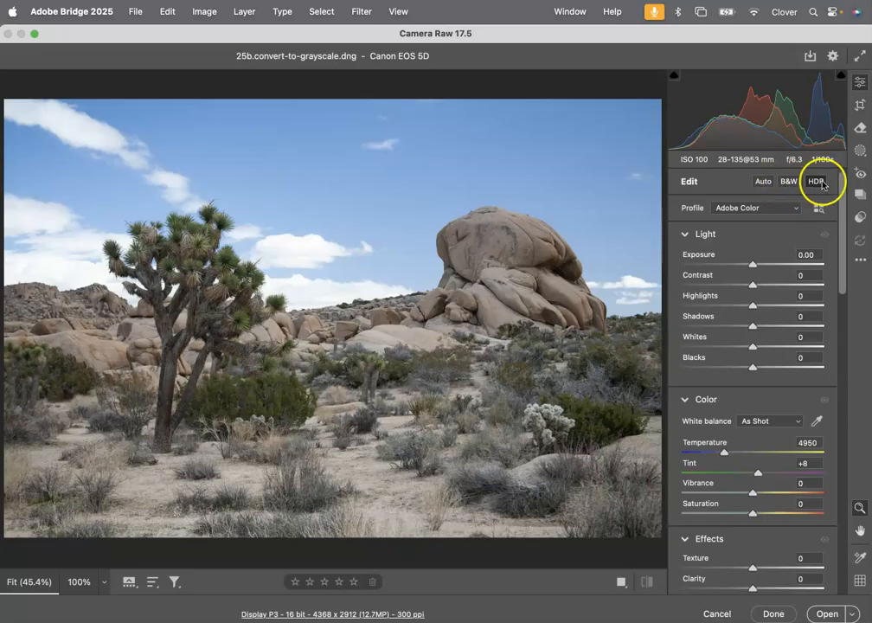
{"action": "left_click", "coordinate": [785, 183]}
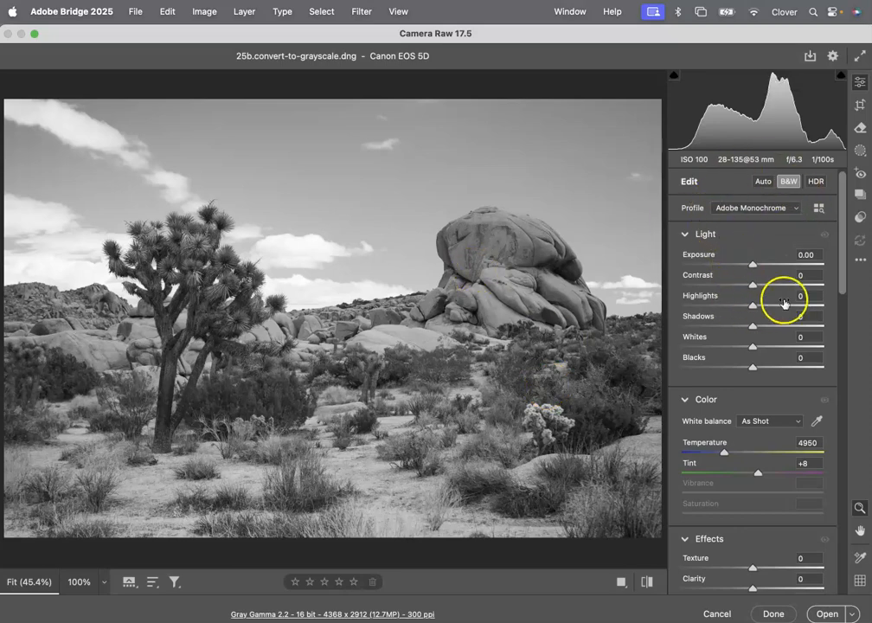
Step: In the B&W Mixer, set Yellows to -13 and darken the sky by setting Blues to -27
{"action": "left_click_drag", "start_coordinate": [841, 258], "coordinate": [838, 354]}
{"action": "left_click_drag", "start_coordinate": [841, 305], "coordinate": [840, 327]}
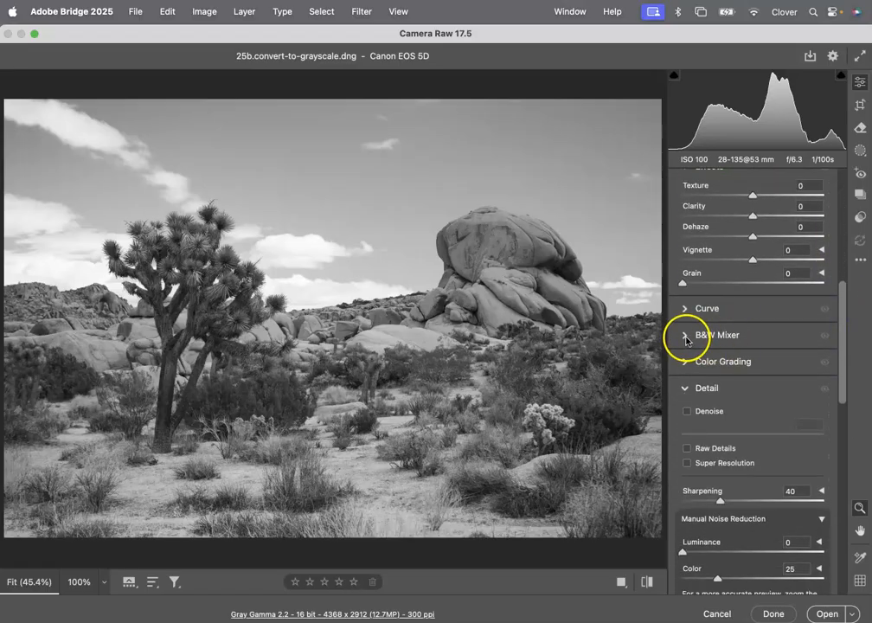
{"action": "left_click", "coordinate": [686, 336]}
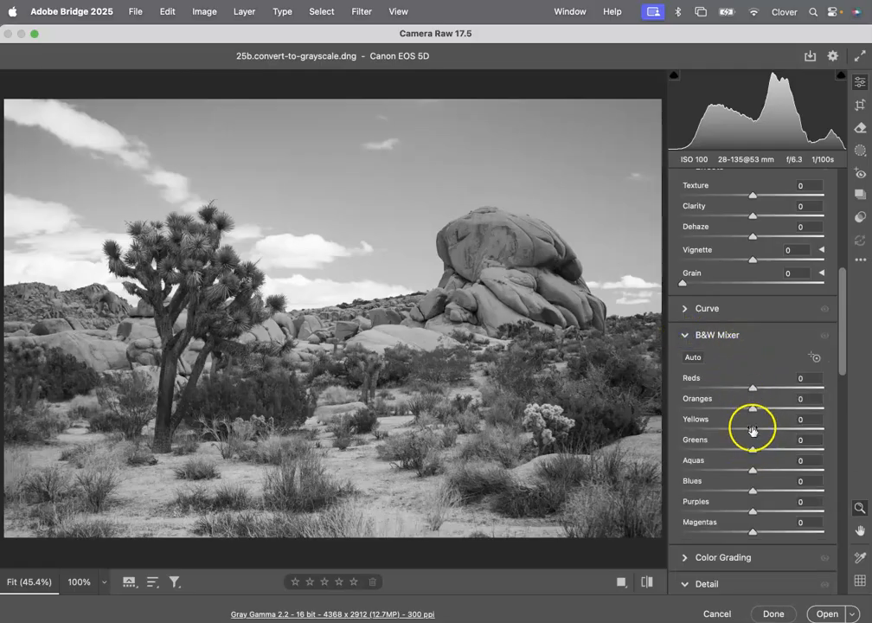
{"action": "mouse_move", "coordinate": [752, 428]}
{"action": "left_mouse_down"}
{"action": "mouse_move", "coordinate": [742, 432]}
{"action": "mouse_move", "coordinate": [797, 432]}
{"action": "mouse_move", "coordinate": [699, 431]}
{"action": "mouse_move", "coordinate": [743, 436]}
{"action": "left_mouse_up"}
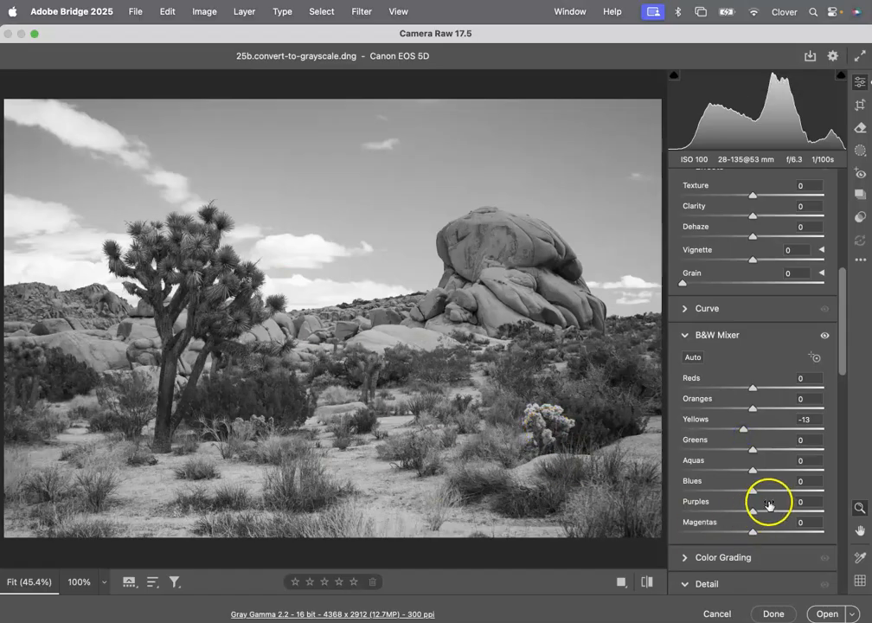
{"action": "left_click_drag", "start_coordinate": [752, 490], "coordinate": [683, 490]}
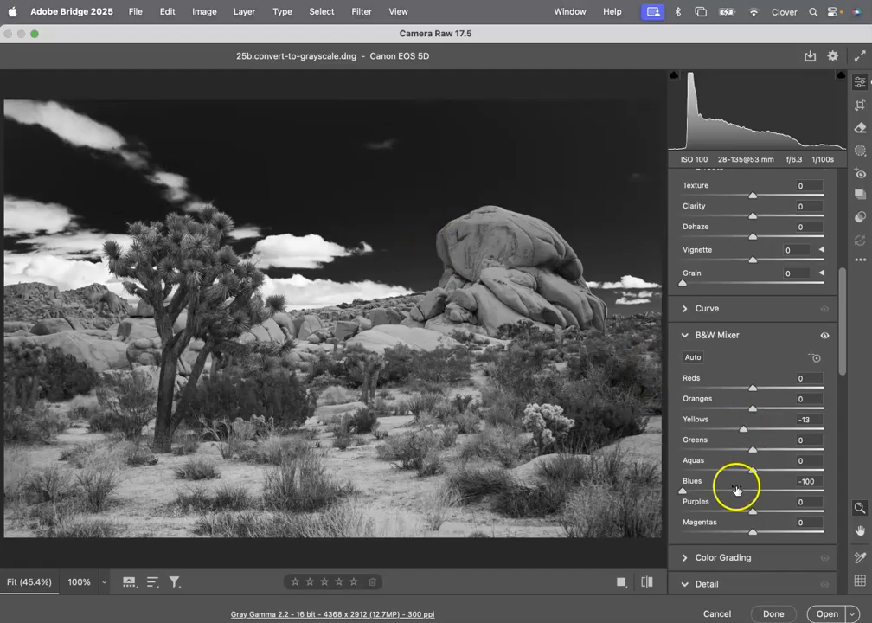
{"action": "left_click_drag", "start_coordinate": [739, 495], "coordinate": [734, 492]}
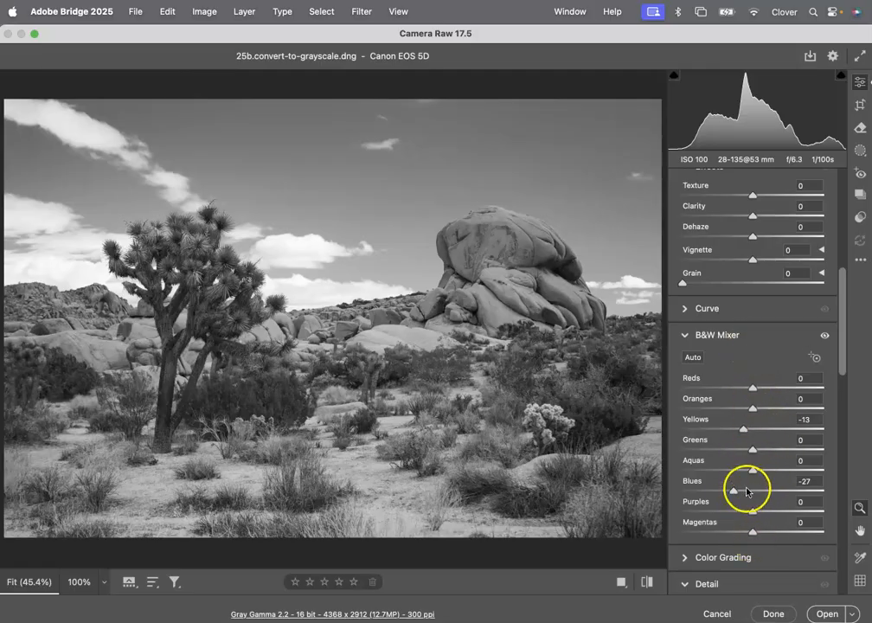
Step: Accept the black-and-white conversion and open 26a.Lens correction.CR2 from Bridge in Camera Raw
{"action": "left_click", "coordinate": [774, 614]}
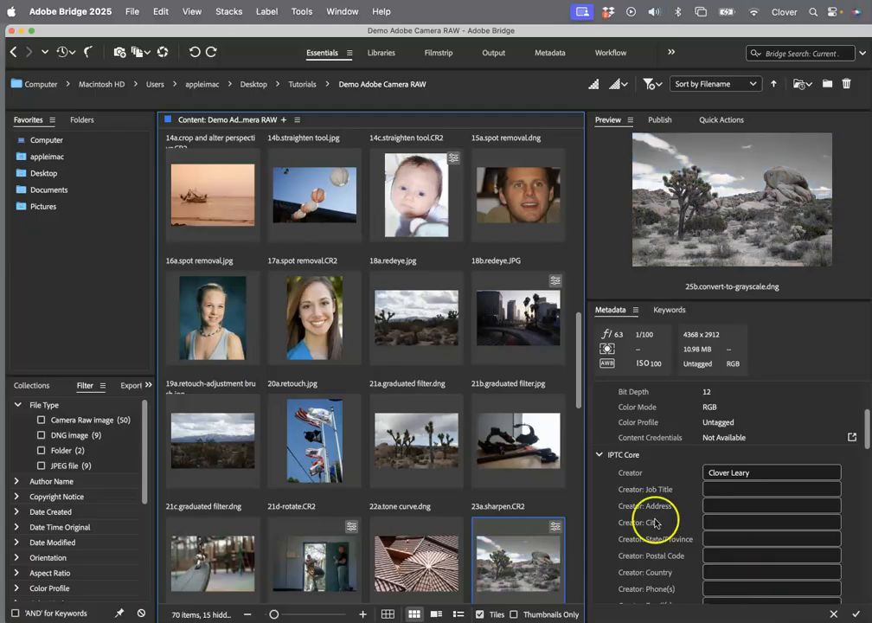
{"action": "scroll", "coordinate": [532, 554], "scroll_direction": "down", "scroll_amount": 5}
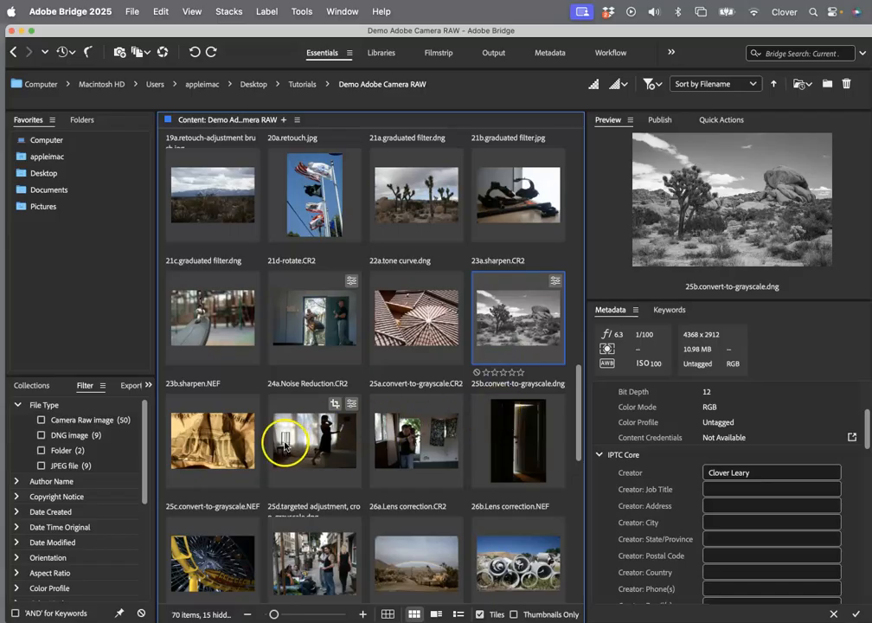
{"action": "left_click", "coordinate": [400, 455]}
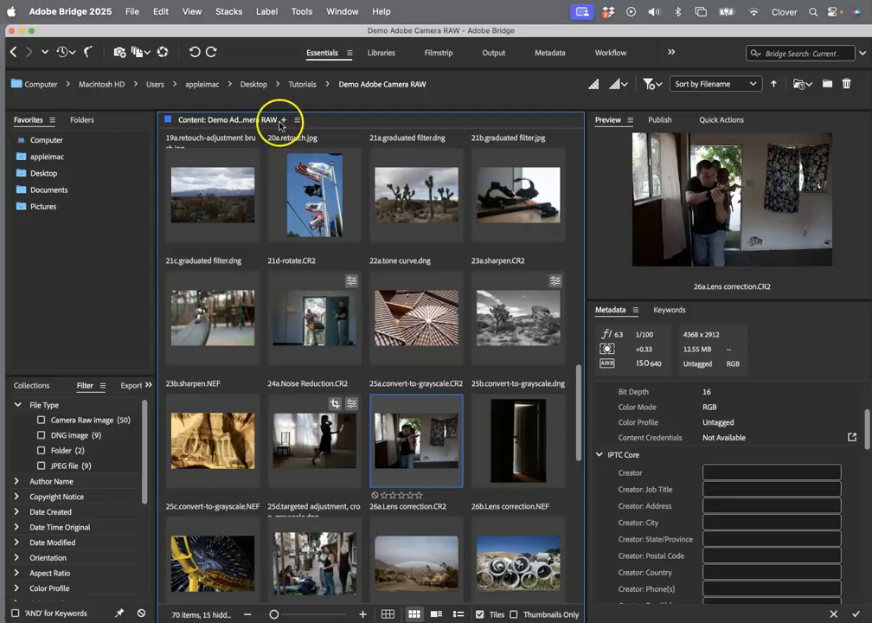
{"action": "left_click", "coordinate": [163, 52]}
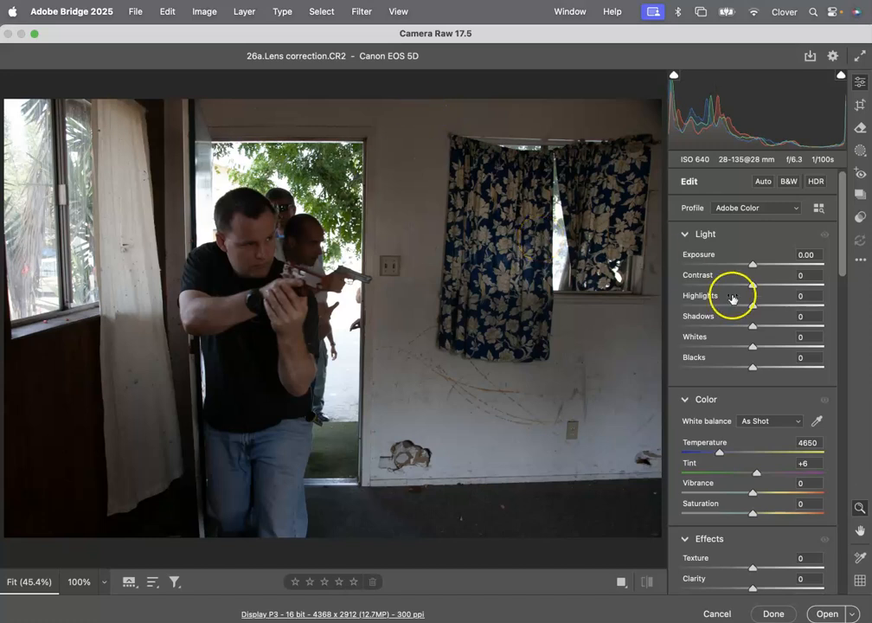
Step: Enable the lens profile corrections in Optics, comparing the room photo with and without them and leaving them on
{"action": "left_click_drag", "start_coordinate": [841, 244], "coordinate": [844, 415]}
{"action": "left_click_drag", "start_coordinate": [841, 366], "coordinate": [842, 456]}
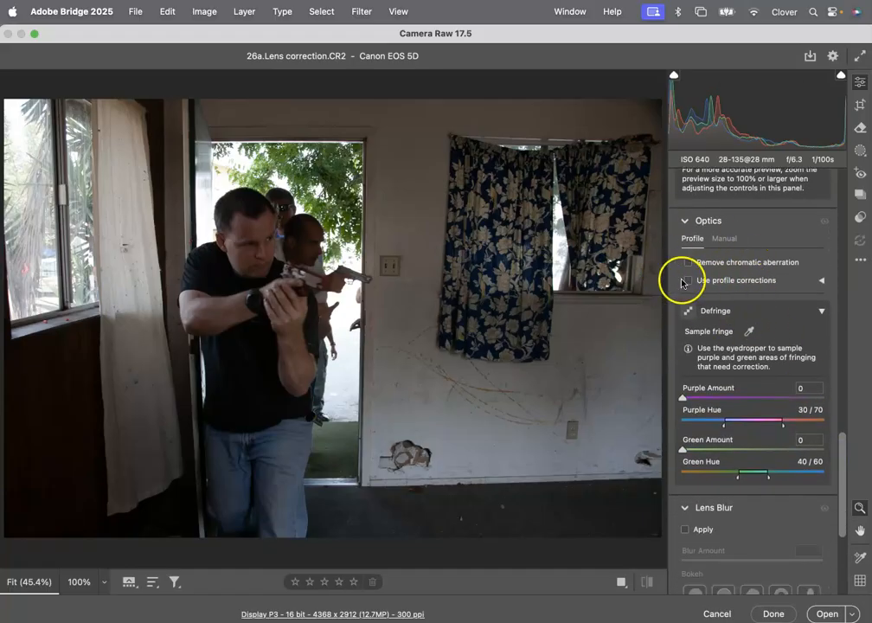
{"action": "left_click", "coordinate": [686, 281]}
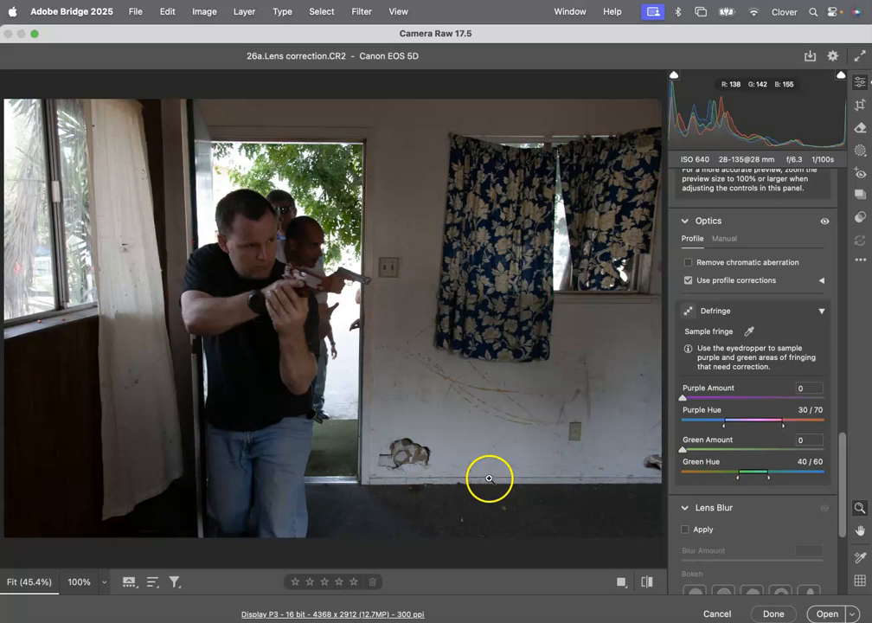
{"action": "left_click", "coordinate": [688, 282]}
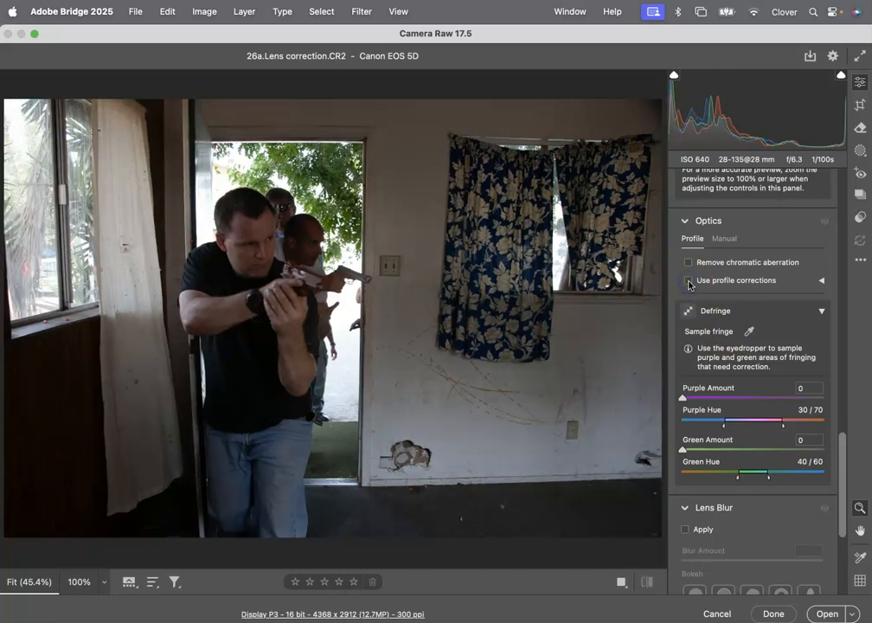
{"action": "left_click", "coordinate": [689, 282]}
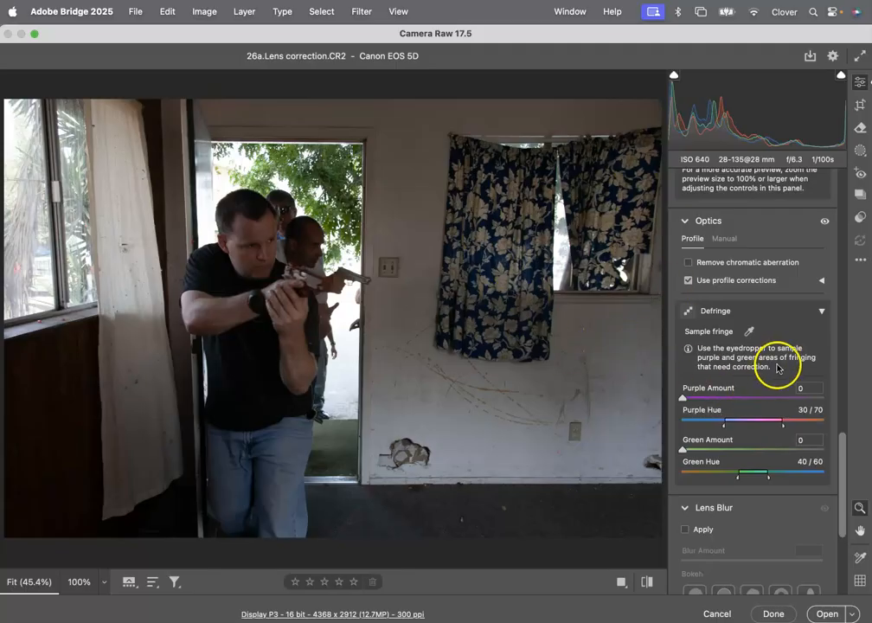
Step: Look over the Defringe and Lens Blur settings and display the manual distortion and vignette corrections
{"action": "scroll", "coordinate": [746, 365], "scroll_direction": "down", "scroll_amount": 3}
{"action": "scroll", "coordinate": [744, 371], "scroll_direction": "down", "scroll_amount": 4}
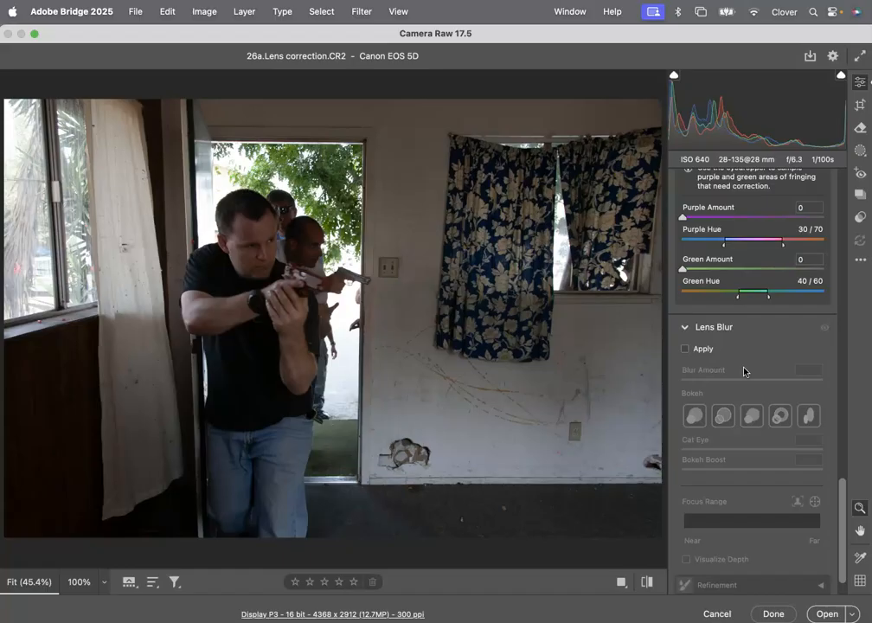
{"action": "scroll", "coordinate": [749, 329], "scroll_direction": "up", "scroll_amount": 8}
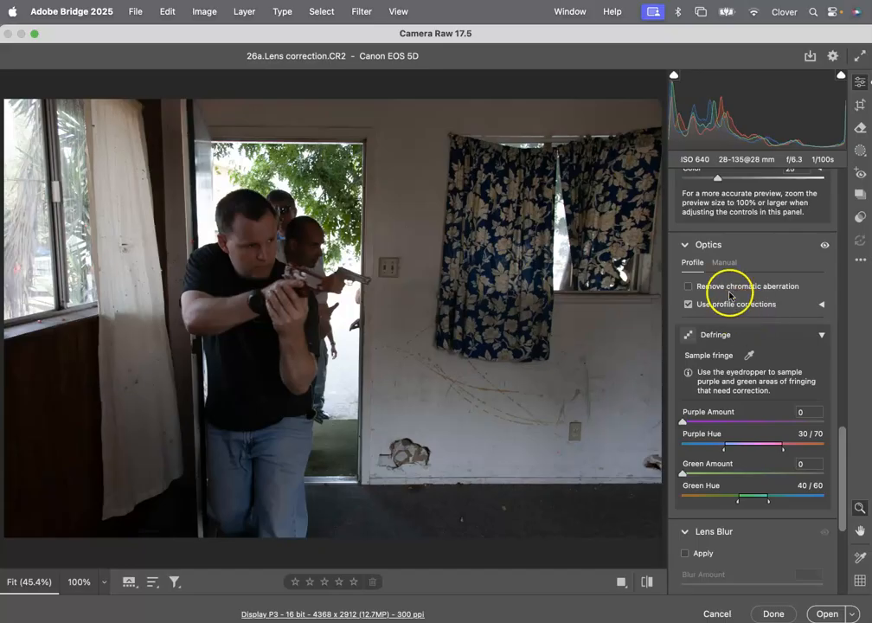
{"action": "left_click", "coordinate": [723, 262]}
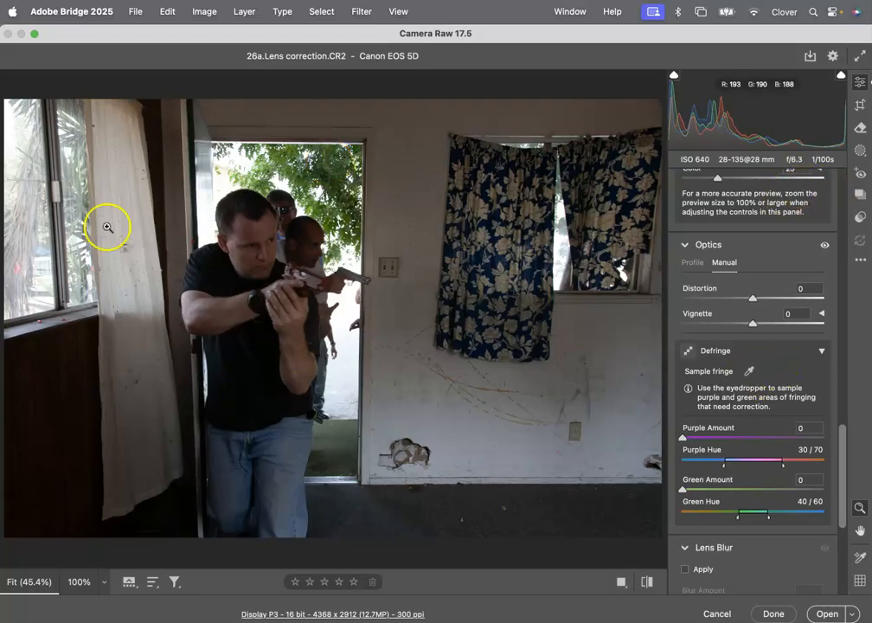
Step: Try the Full Upright perspective correction on the room photo in the crop geometry settings and switch Upright off again
{"action": "left_click", "coordinate": [860, 105]}
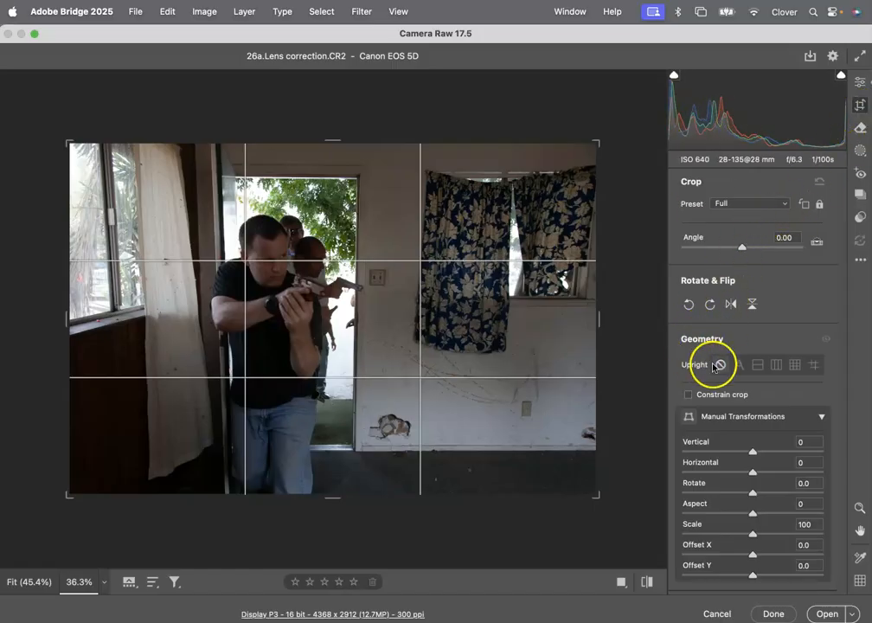
{"action": "left_click", "coordinate": [794, 365]}
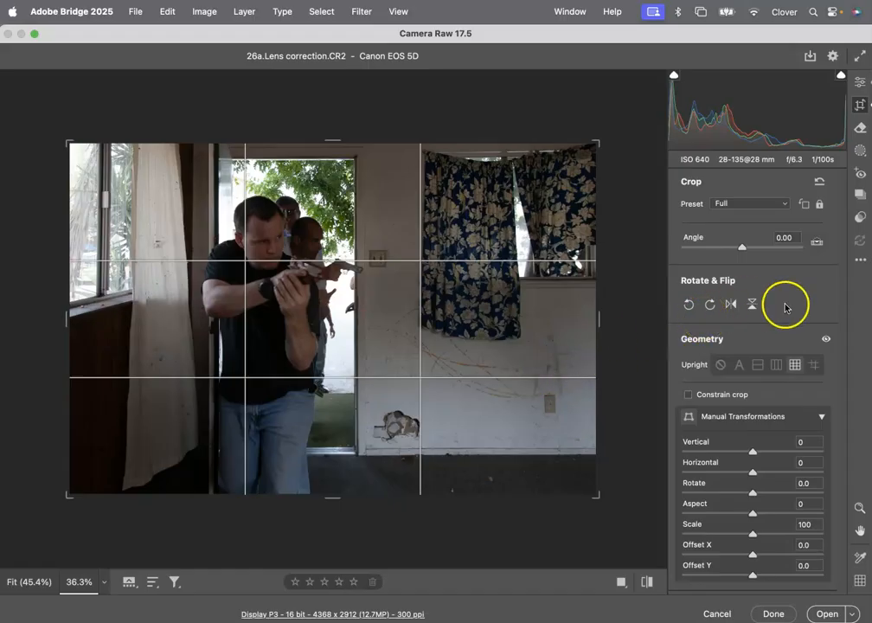
{"action": "left_click", "coordinate": [795, 365]}
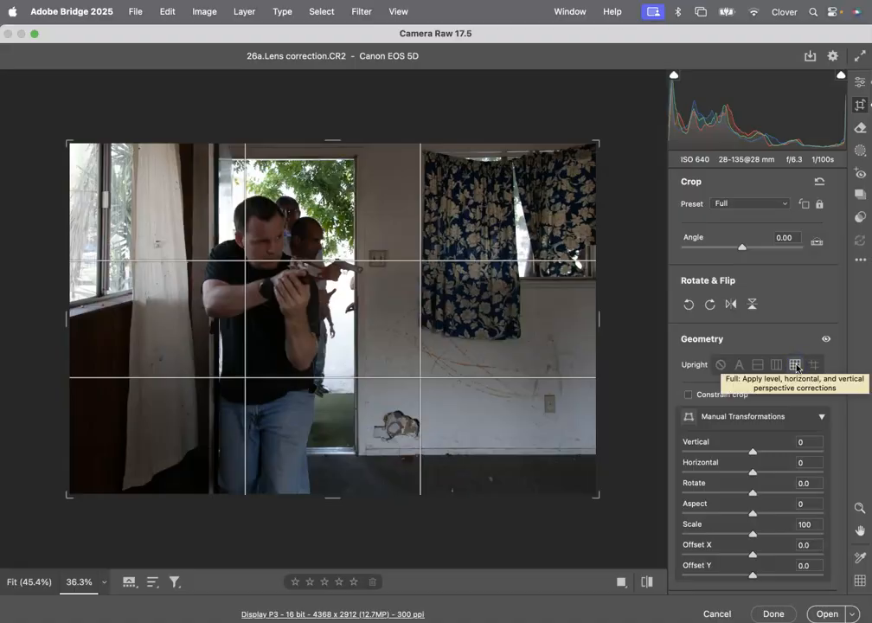
{"action": "left_click", "coordinate": [720, 365]}
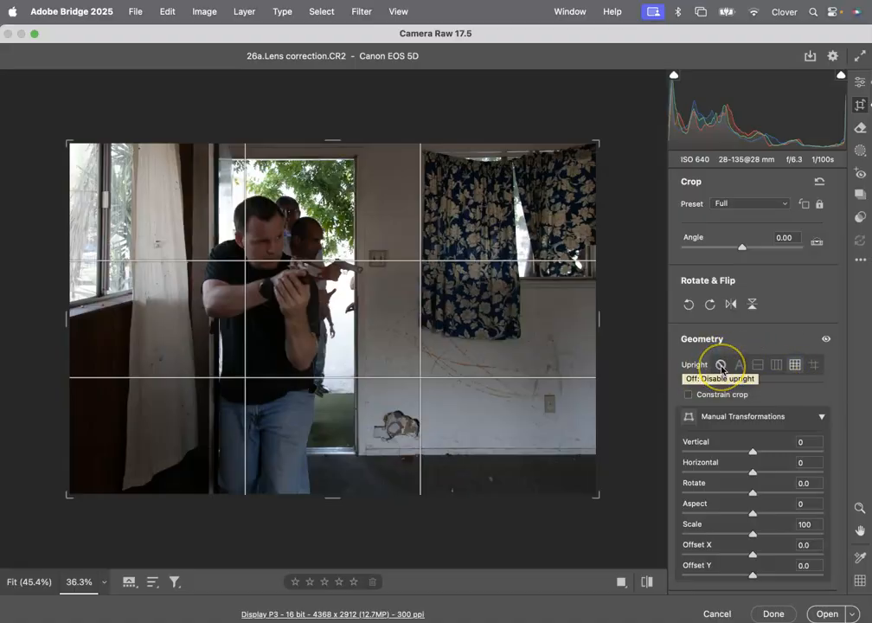
{"action": "left_click", "coordinate": [722, 366]}
Step: Set Upright to Guided and draw a vertical guide along the window frame post beside the white curtain
{"action": "left_click", "coordinate": [810, 367]}
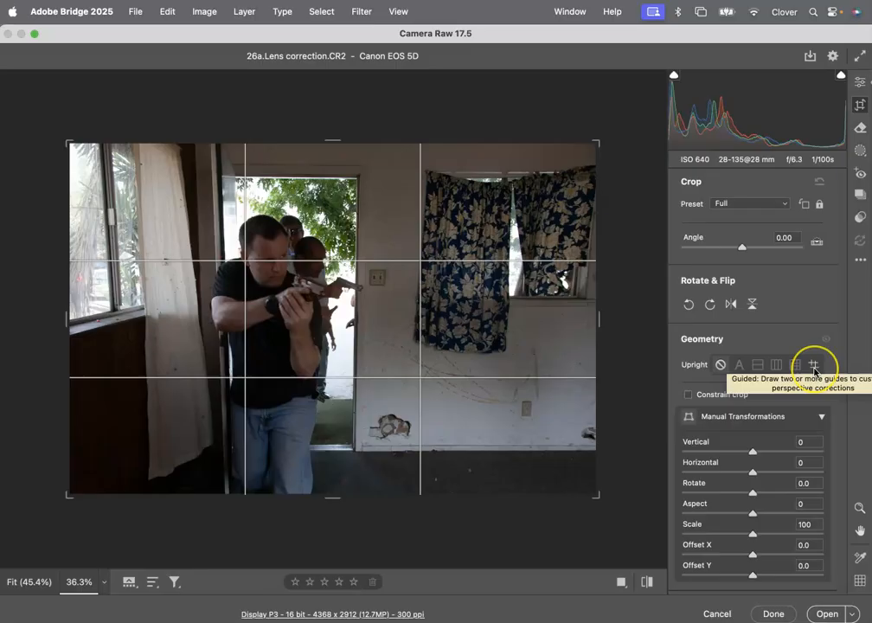
{"action": "left_click", "coordinate": [813, 366]}
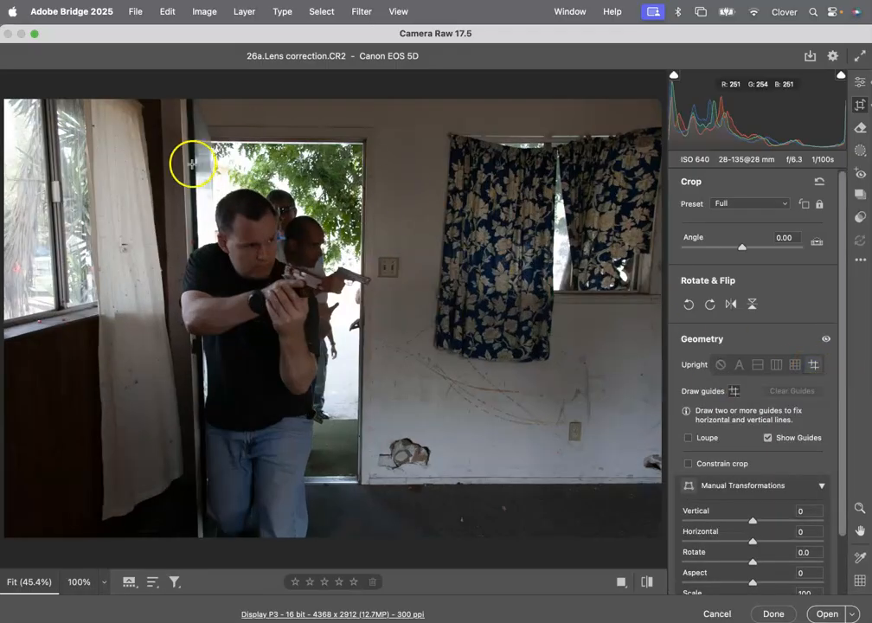
{"action": "left_click_drag", "start_coordinate": [47, 115], "coordinate": [47, 103]}
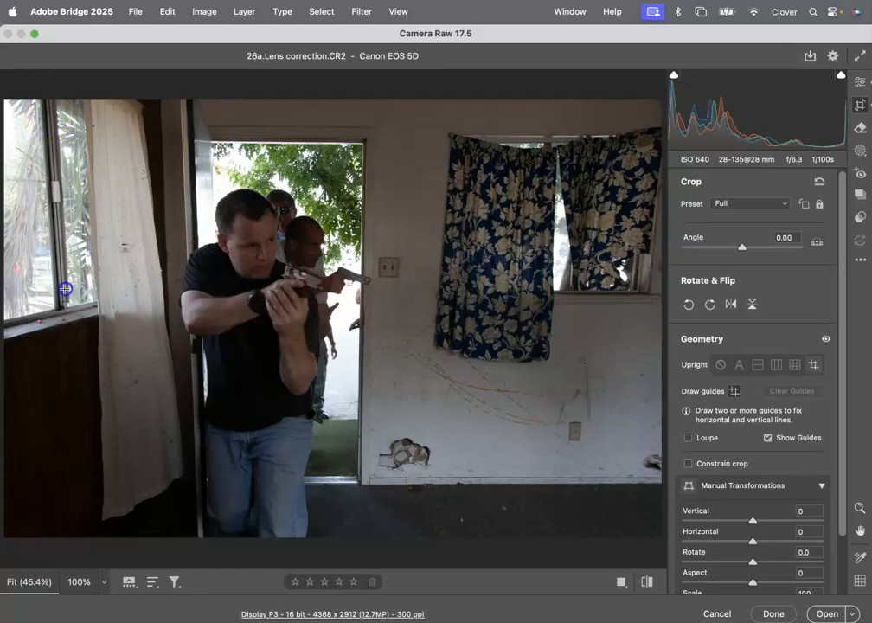
{"action": "left_click", "coordinate": [52, 140]}
{"action": "left_click", "coordinate": [67, 274]}
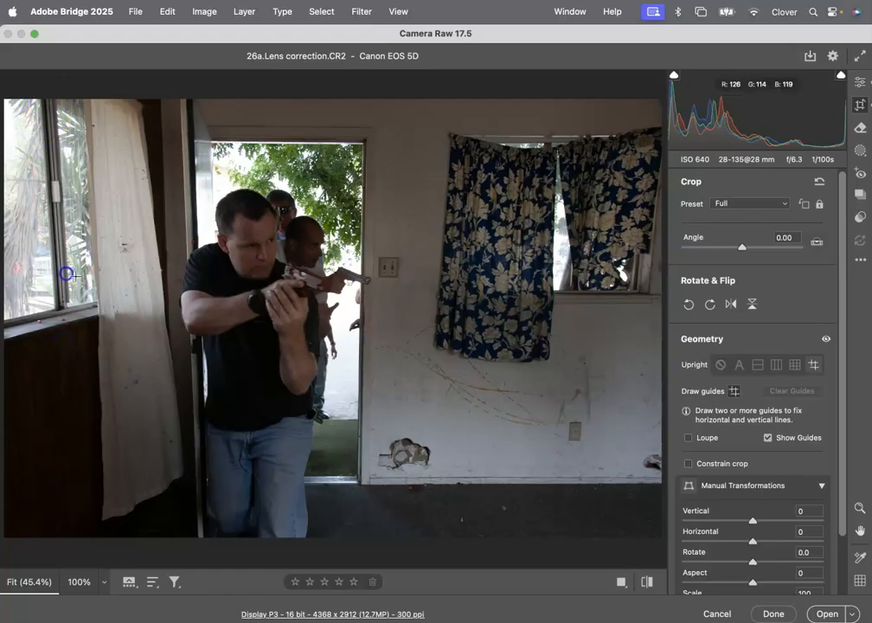
{"action": "left_click", "coordinate": [731, 394]}
{"action": "left_click_drag", "start_coordinate": [484, 142], "coordinate": [534, 138]}
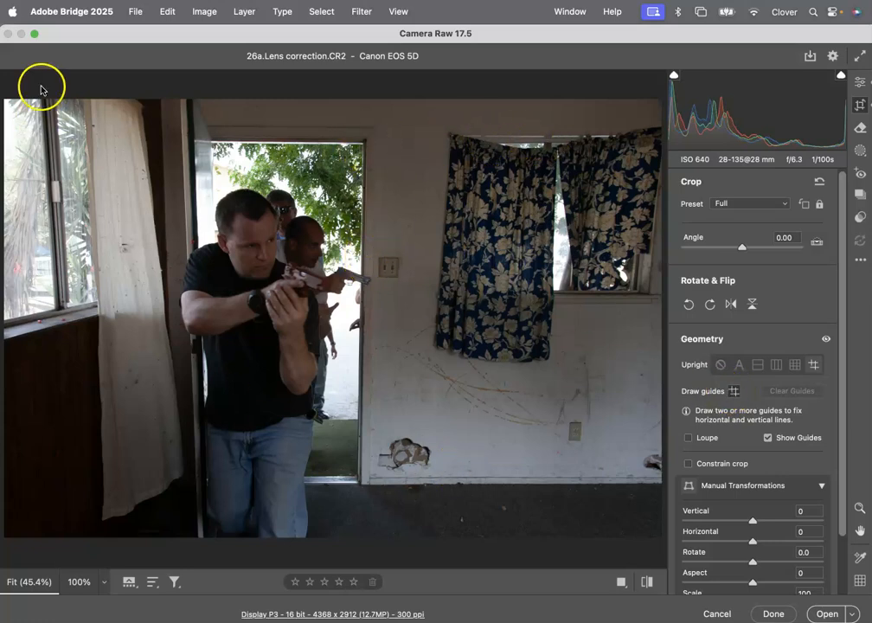
{"action": "left_click_drag", "start_coordinate": [47, 145], "coordinate": [58, 311]}
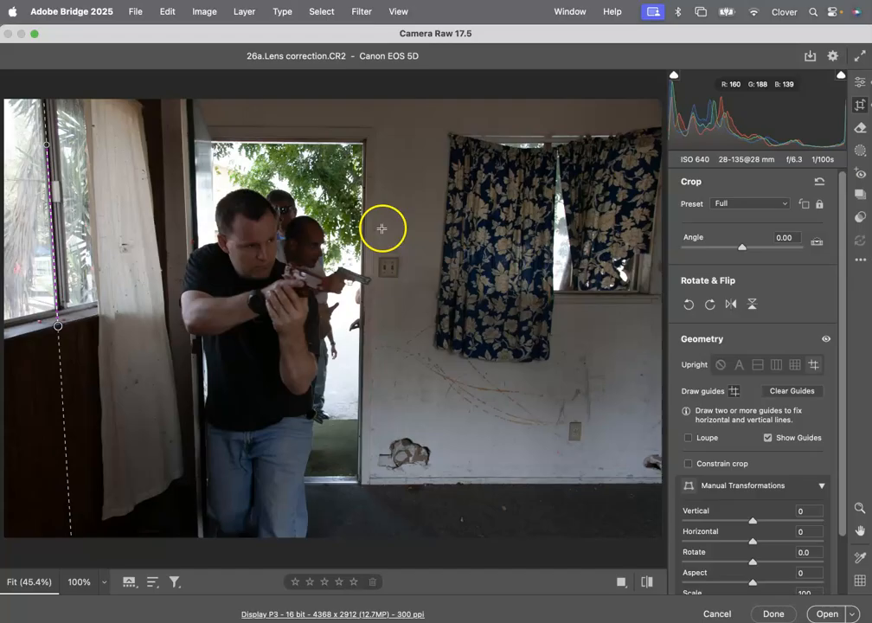
Step: Try Guided Upright with a horizontal guide along the wall's floor edge and a vertical one along the door frame, and clear all guides
{"action": "left_click_drag", "start_coordinate": [375, 486], "coordinate": [444, 487]}
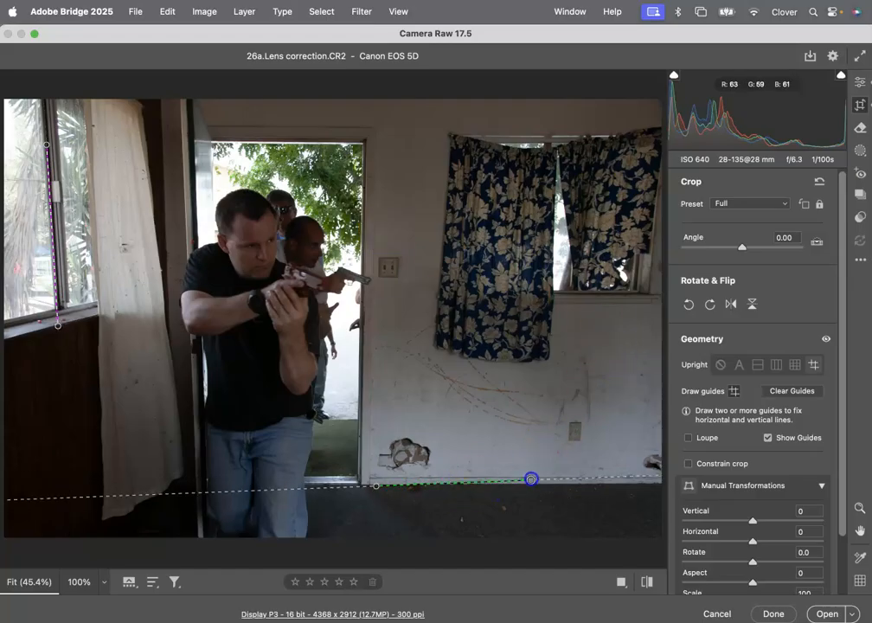
{"action": "left_click_drag", "start_coordinate": [532, 483], "coordinate": [532, 483]}
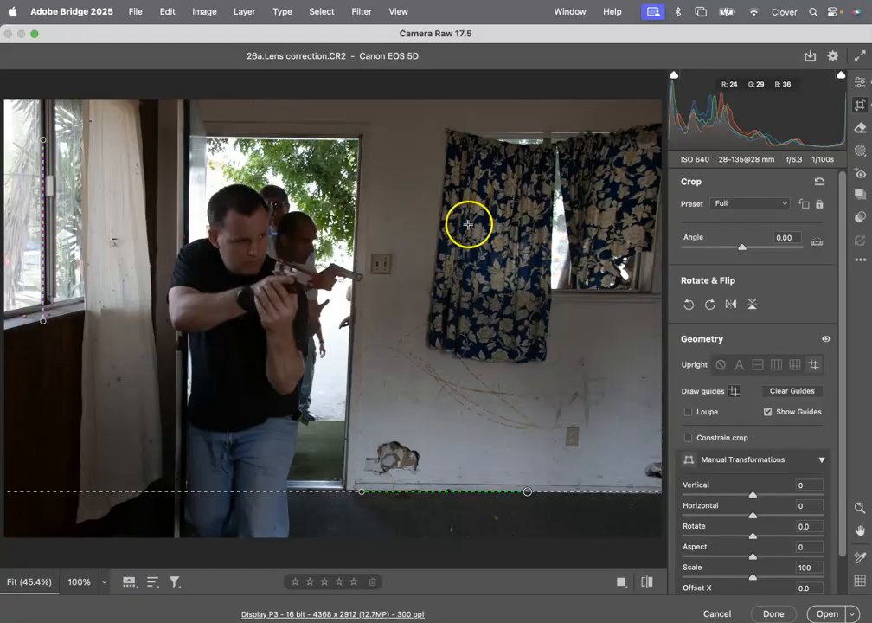
{"action": "left_click_drag", "start_coordinate": [376, 146], "coordinate": [367, 321]}
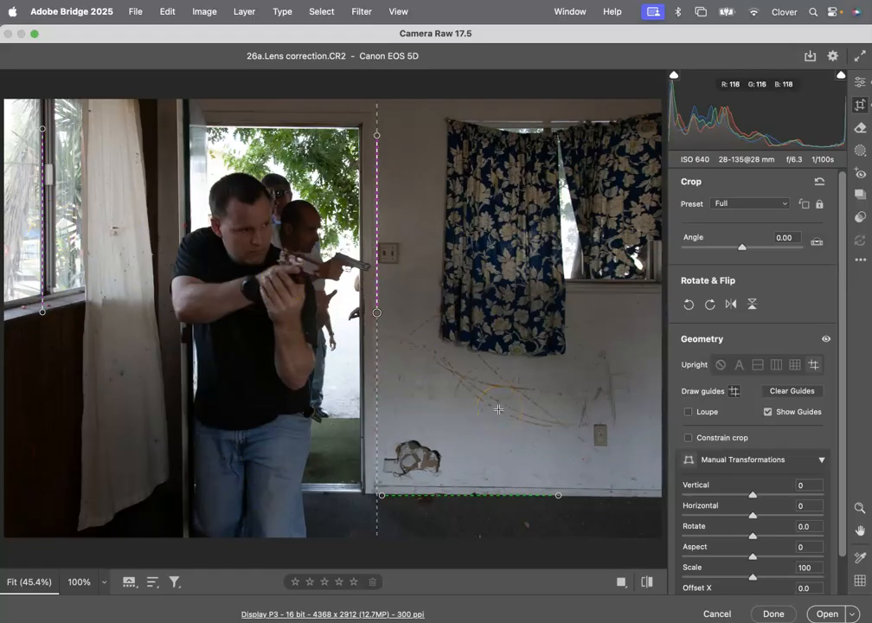
{"action": "left_click", "coordinate": [793, 397]}
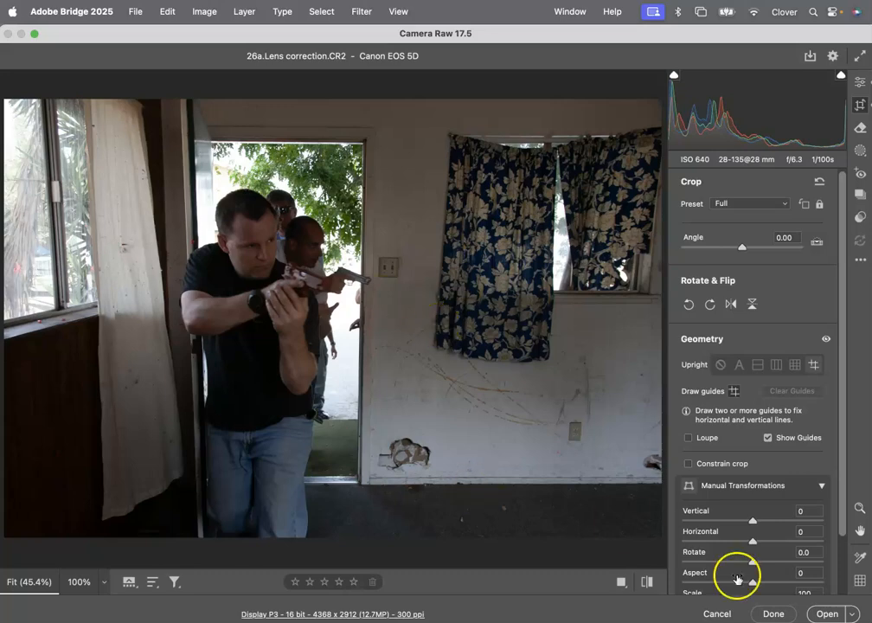
Step: Discard the room photo's edits and open 26b.Lens correction.NEF from Bridge in Camera Raw
{"action": "left_click", "coordinate": [717, 615]}
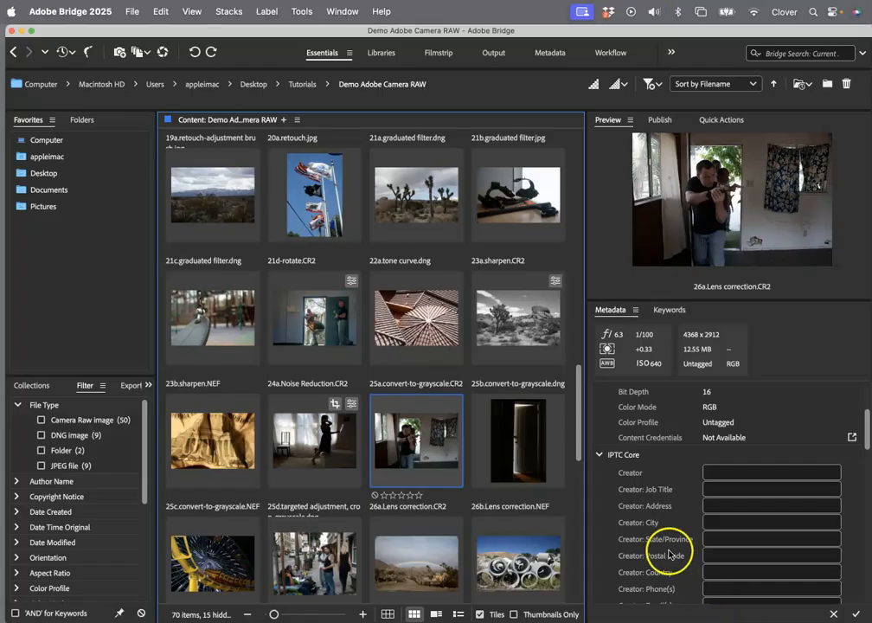
{"action": "left_click", "coordinate": [515, 443]}
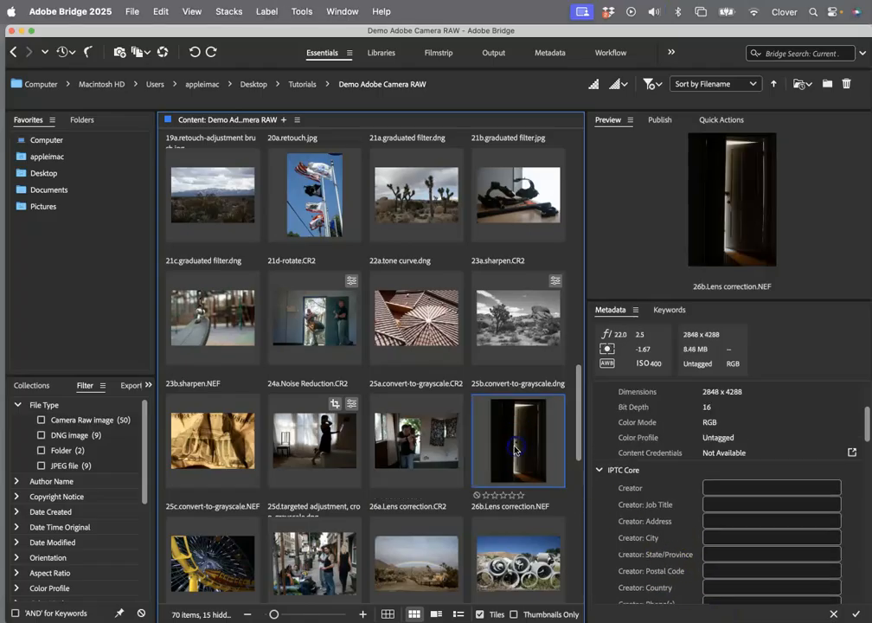
{"action": "left_click", "coordinate": [162, 51]}
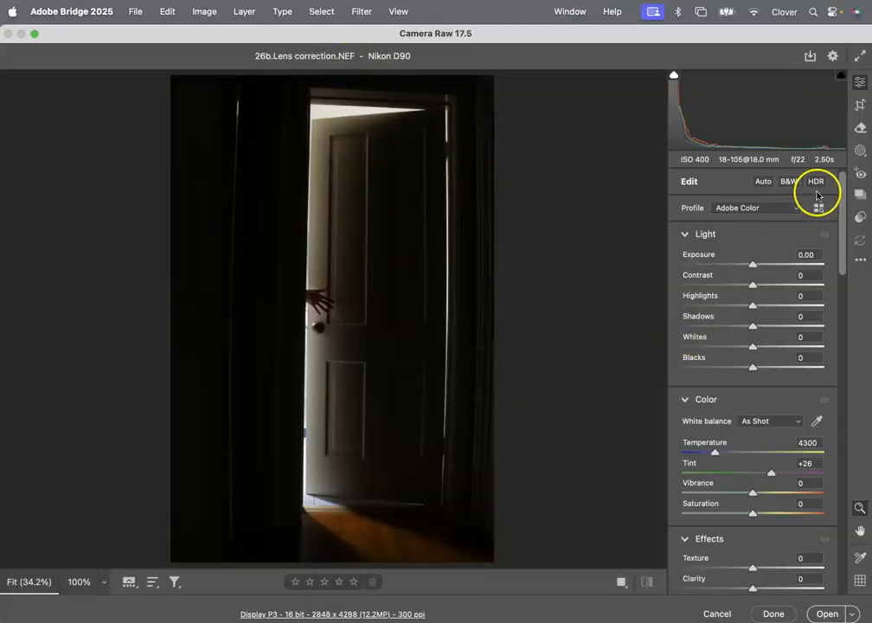
Step: Enable the lens profile corrections in Optics for the door photo
{"action": "scroll", "coordinate": [759, 341], "scroll_direction": "down", "scroll_amount": 10}
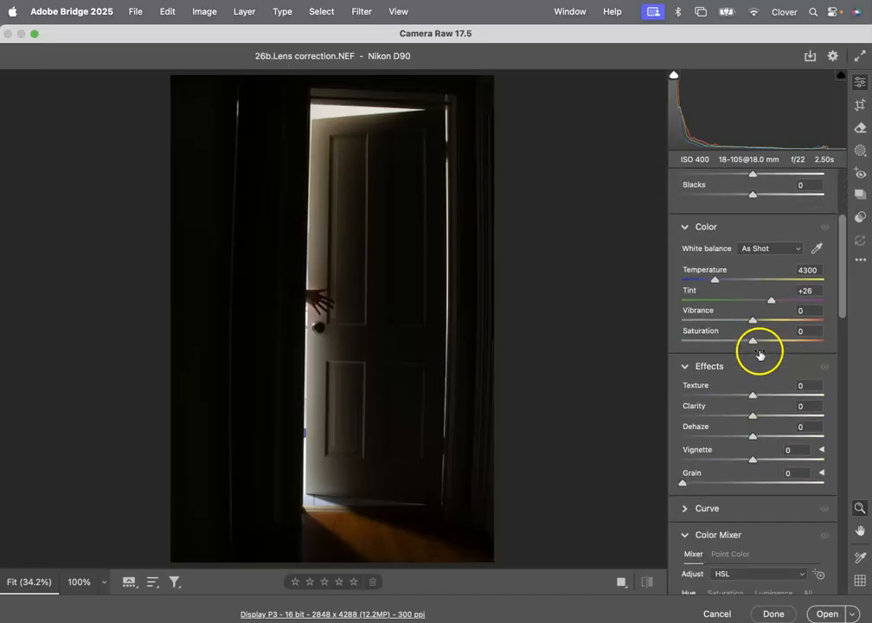
{"action": "scroll", "coordinate": [759, 355], "scroll_direction": "down", "scroll_amount": 8}
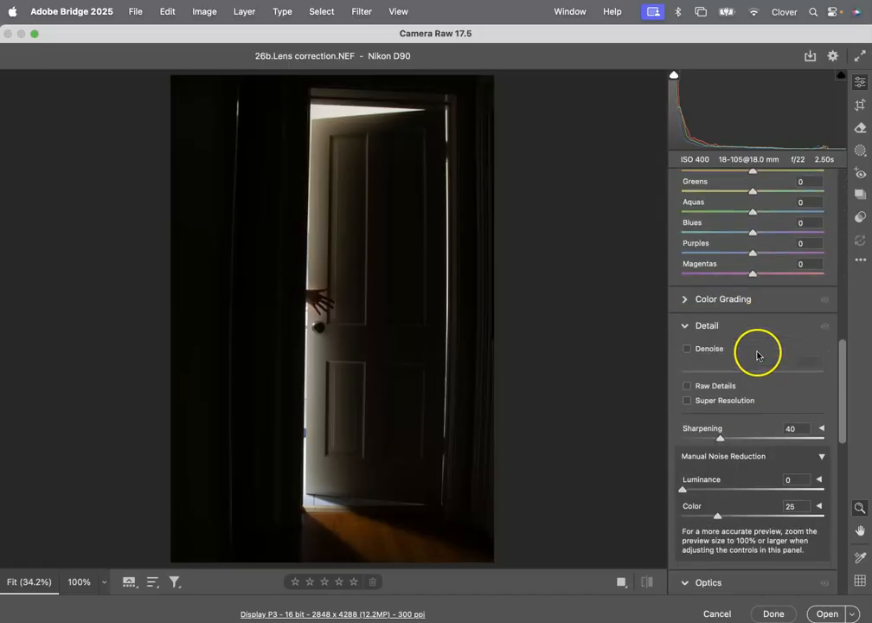
{"action": "scroll", "coordinate": [755, 355], "scroll_direction": "down", "scroll_amount": 3}
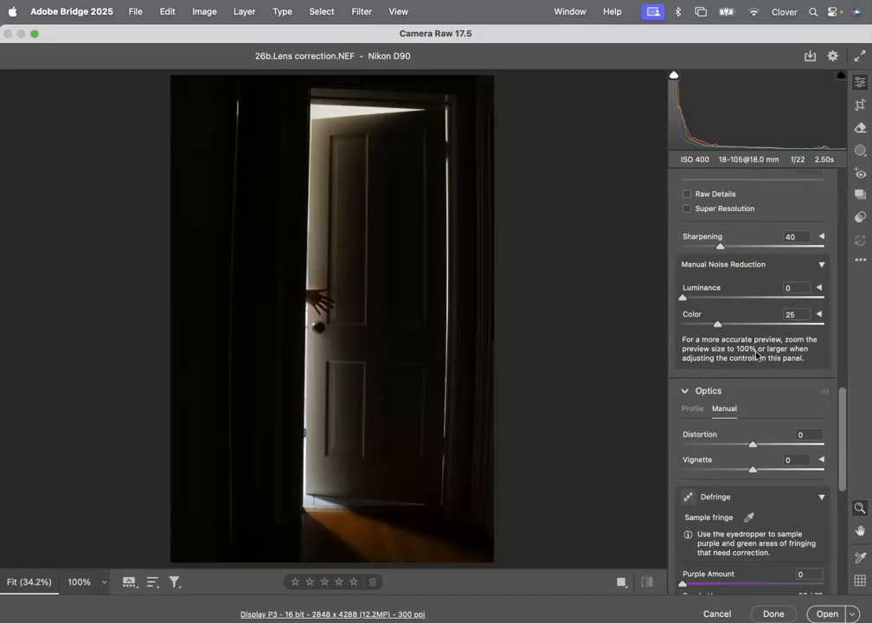
{"action": "scroll", "coordinate": [755, 355], "scroll_direction": "down", "scroll_amount": 2}
{"action": "left_click", "coordinate": [694, 379]}
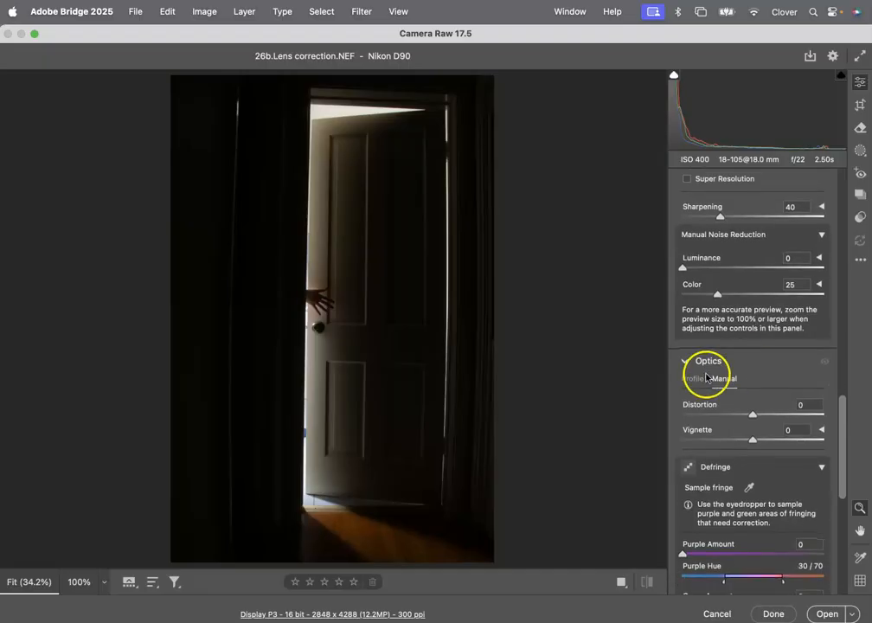
{"action": "left_click", "coordinate": [689, 421]}
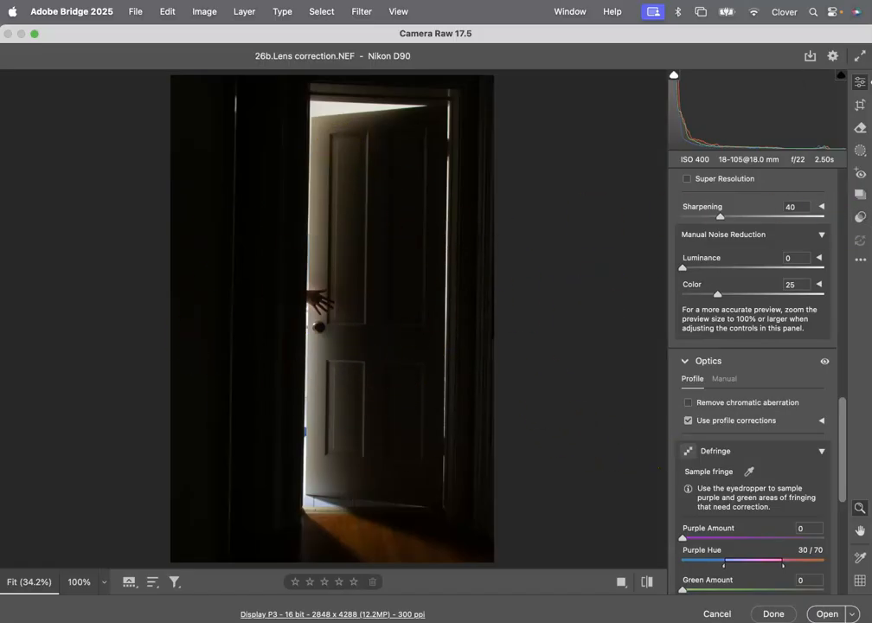
Step: Apply the Full Upright perspective correction to the door photo and compare it with and without the geometry changes
{"action": "left_click", "coordinate": [862, 107]}
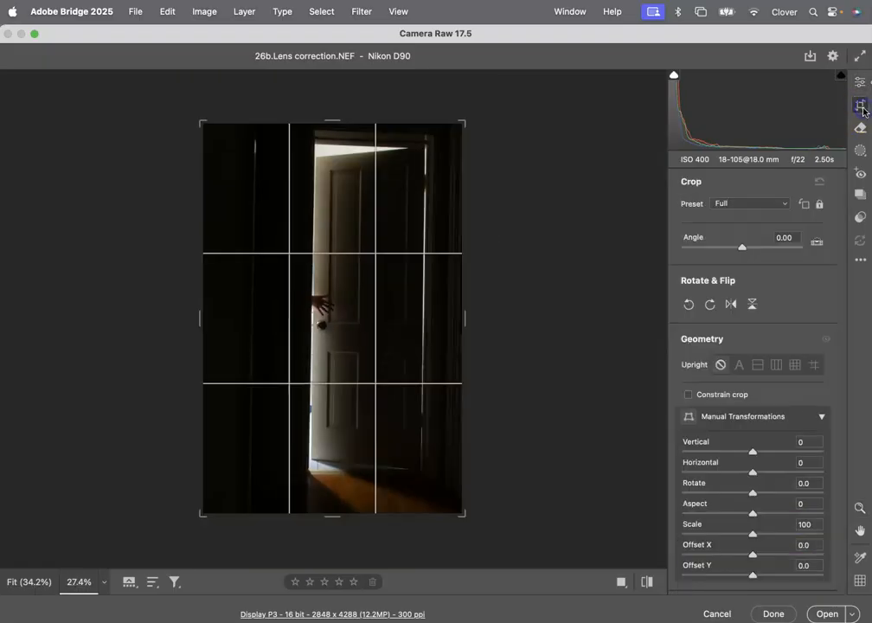
{"action": "left_click", "coordinate": [795, 366]}
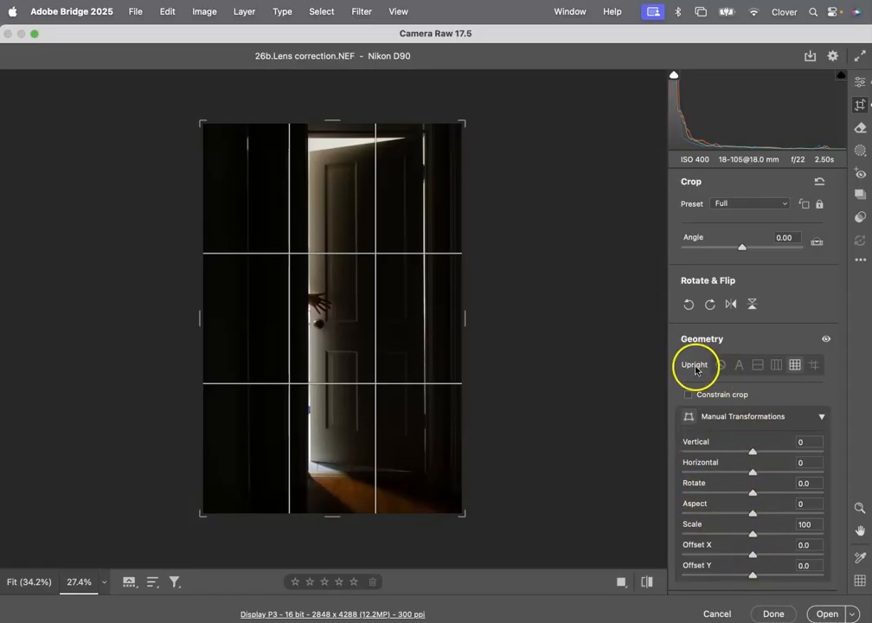
{"action": "left_click", "coordinate": [825, 340]}
{"action": "left_click", "coordinate": [825, 340]}
{"action": "left_click", "coordinate": [825, 340]}
{"action": "left_click", "coordinate": [825, 340]}
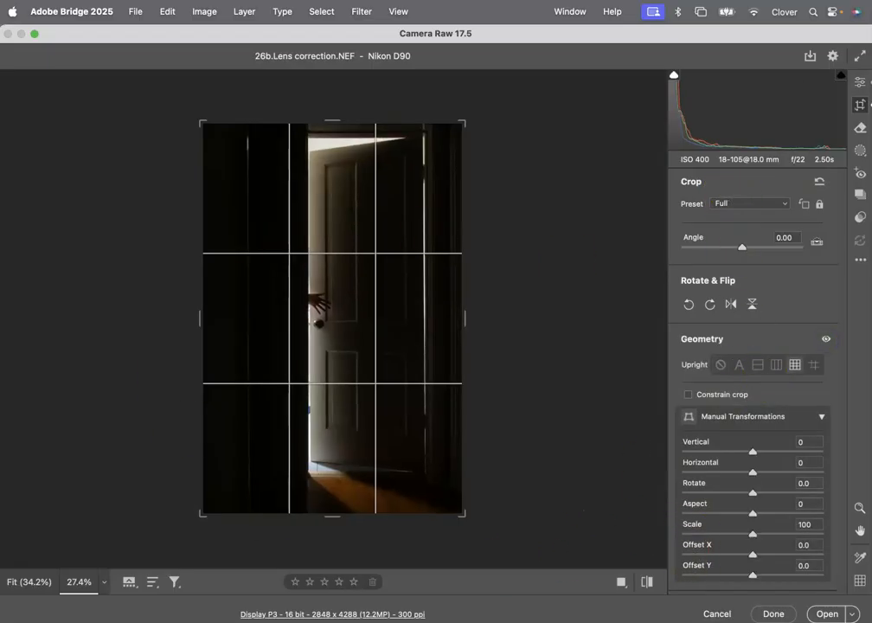
{"action": "left_click", "coordinate": [859, 83]}
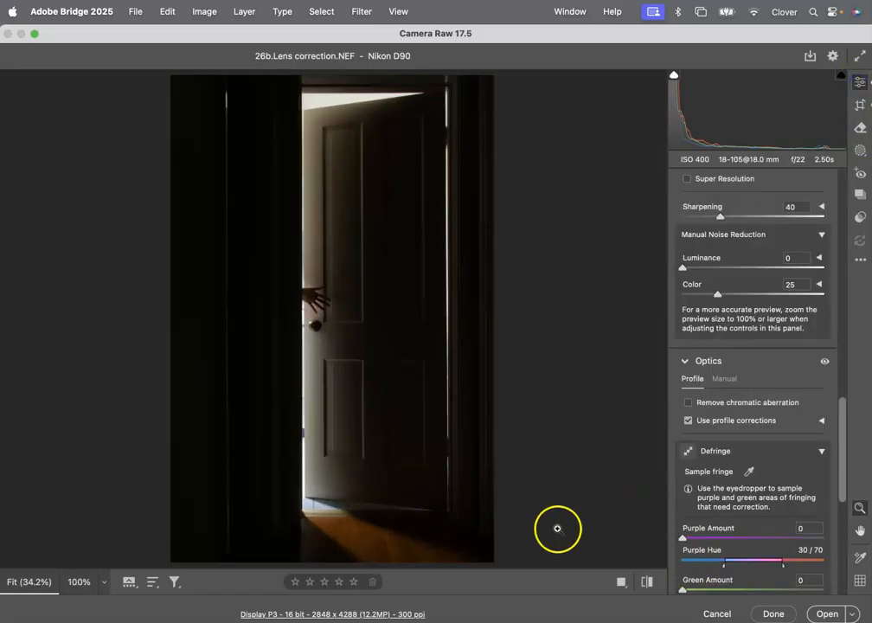
Step: Discard the door photo's edits and open 30c.try several adjustments.CR2 from Bridge in Camera Raw
{"action": "left_click", "coordinate": [717, 613]}
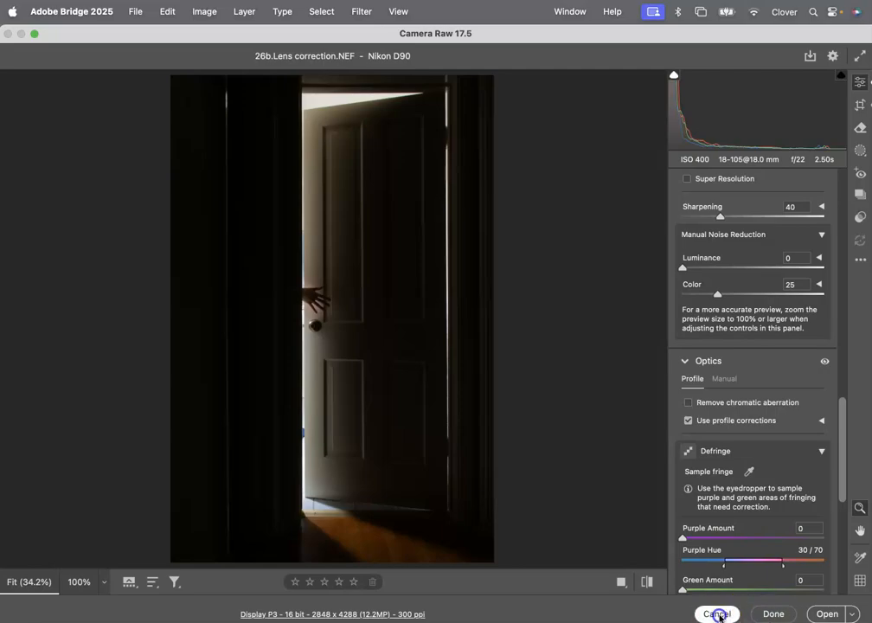
{"action": "left_click_drag", "start_coordinate": [578, 398], "coordinate": [578, 465]}
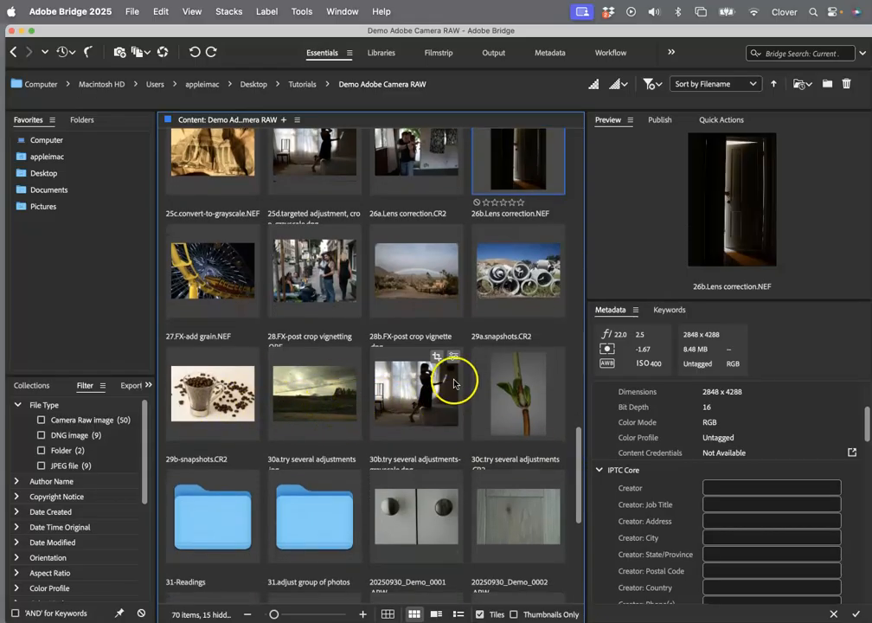
{"action": "left_click", "coordinate": [517, 391]}
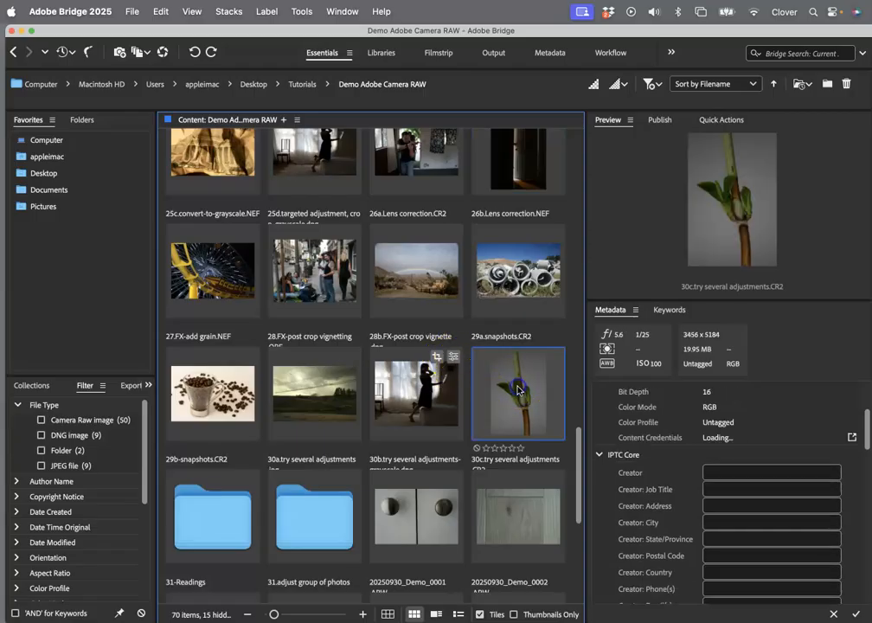
{"action": "left_click", "coordinate": [160, 51]}
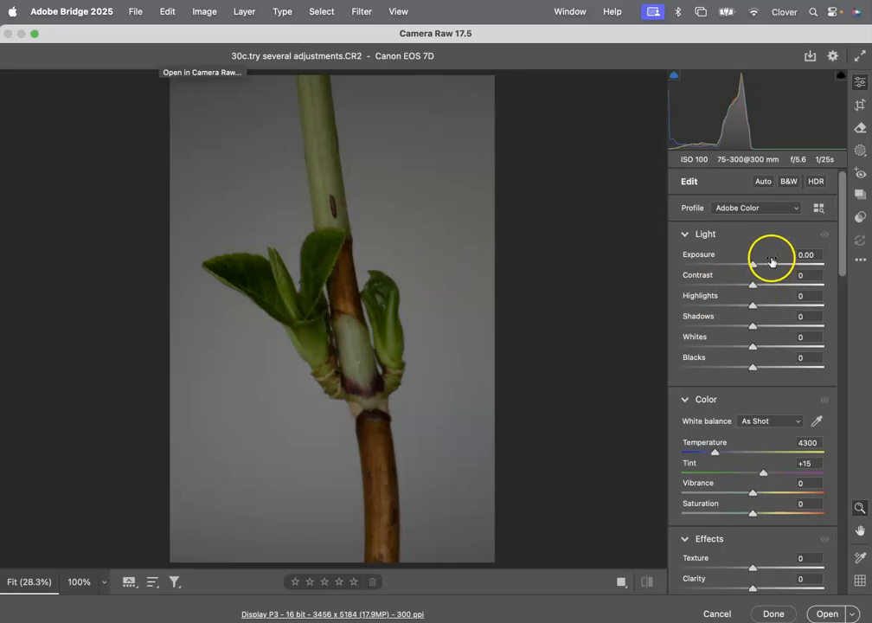
Step: Apply Auto adjustments to the plant photo and crop it to 3203 x 4805 pixels, shifting the stem within the frame
{"action": "left_click", "coordinate": [762, 183]}
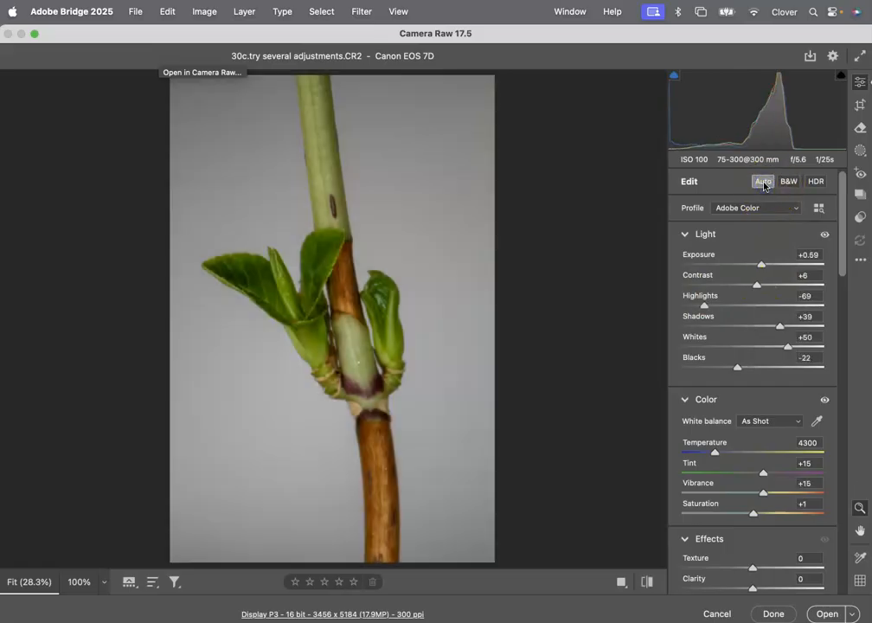
{"action": "left_click", "coordinate": [861, 108]}
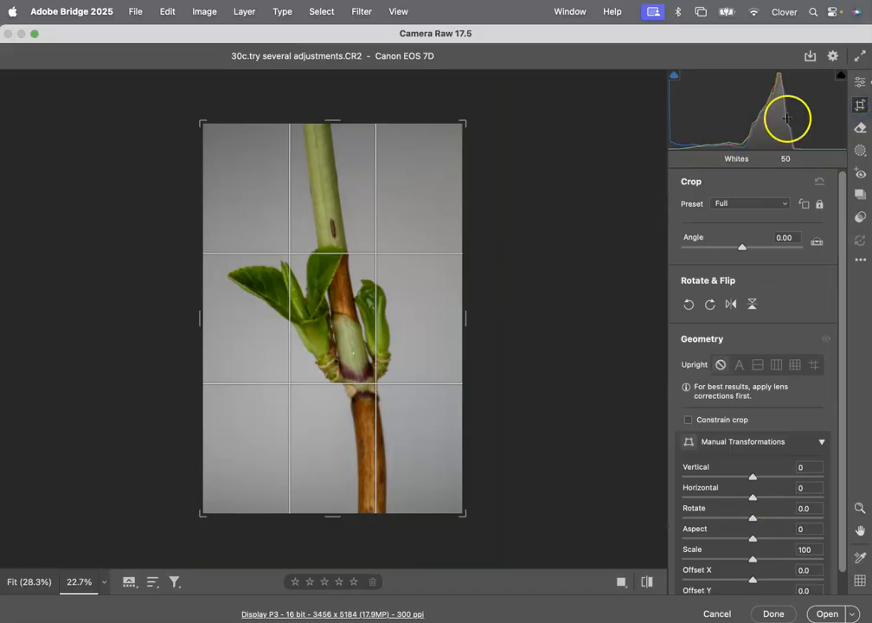
{"action": "left_click_drag", "start_coordinate": [331, 123], "coordinate": [330, 136]}
{"action": "left_click_drag", "start_coordinate": [342, 291], "coordinate": [360, 285]}
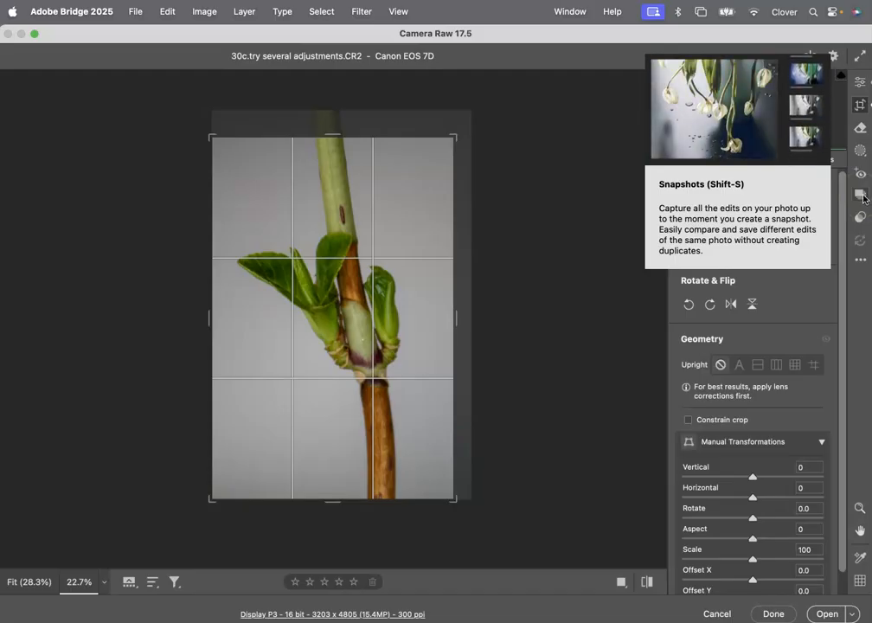
Step: Create a snapshot of the current edits named "color correct"
{"action": "left_click", "coordinate": [861, 195]}
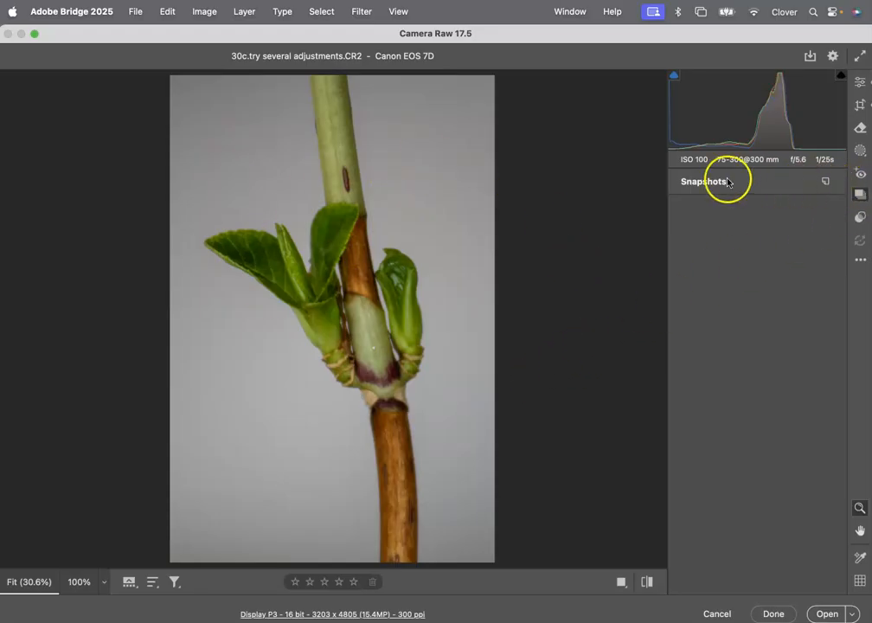
{"action": "left_click", "coordinate": [826, 182]}
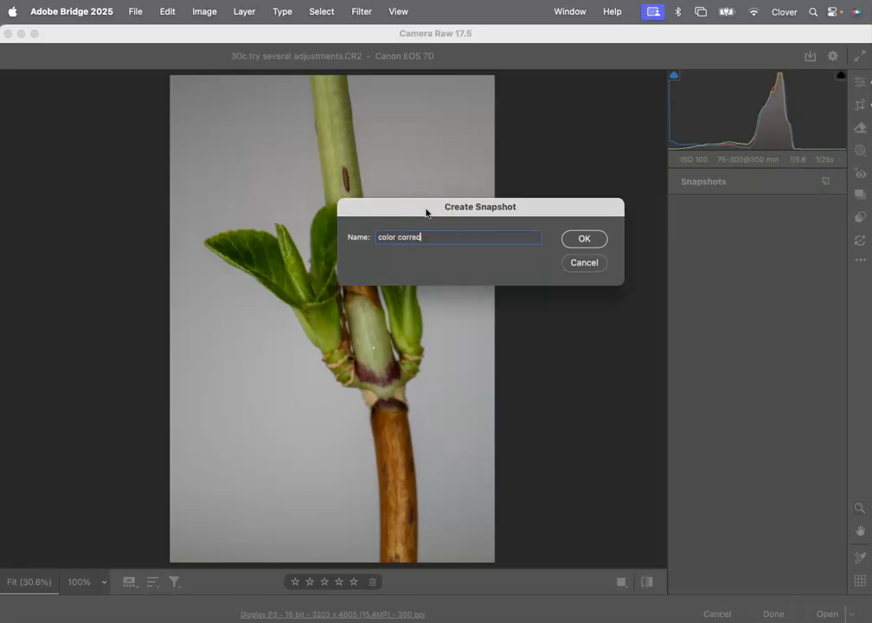
{"action": "left_click", "coordinate": [583, 238]}
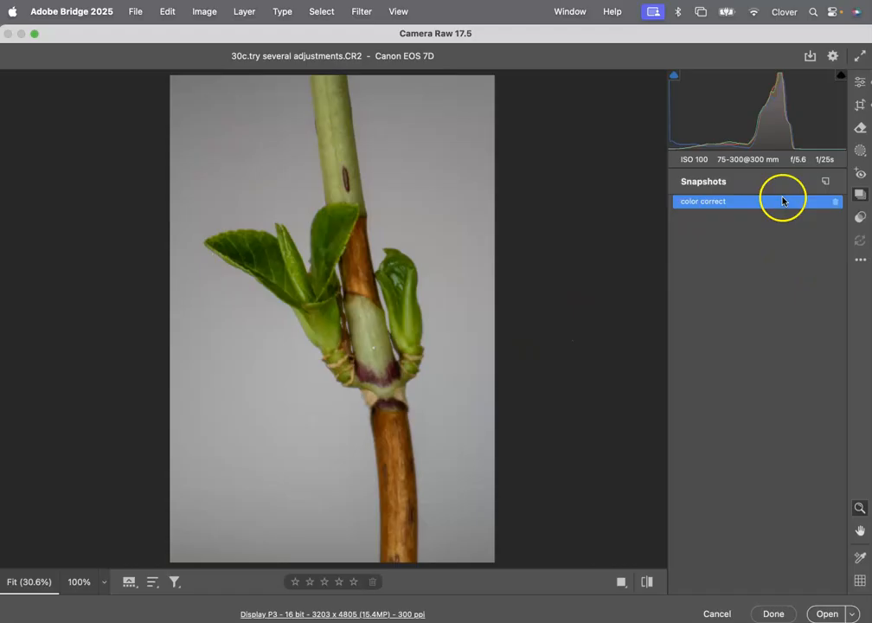
Step: Convert the photo to black and white and set the B&W mixer to Reds -57, Oranges -30, Yellows -1, Greens -41, Aquas -41 and Blues -4
{"action": "left_click", "coordinate": [861, 86]}
{"action": "left_click", "coordinate": [789, 182]}
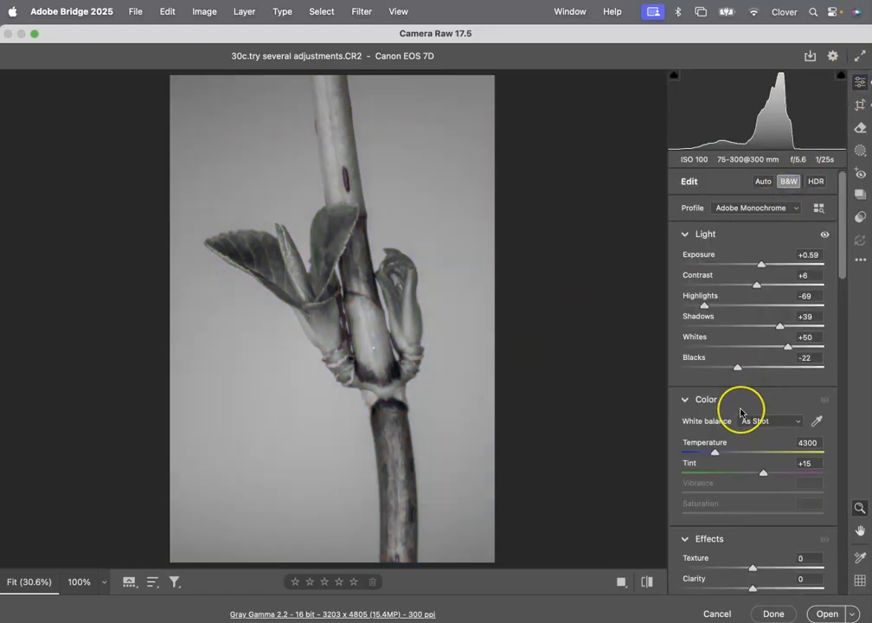
{"action": "scroll", "coordinate": [741, 413], "scroll_direction": "down", "scroll_amount": 1}
{"action": "scroll", "coordinate": [741, 412], "scroll_direction": "down", "scroll_amount": 10}
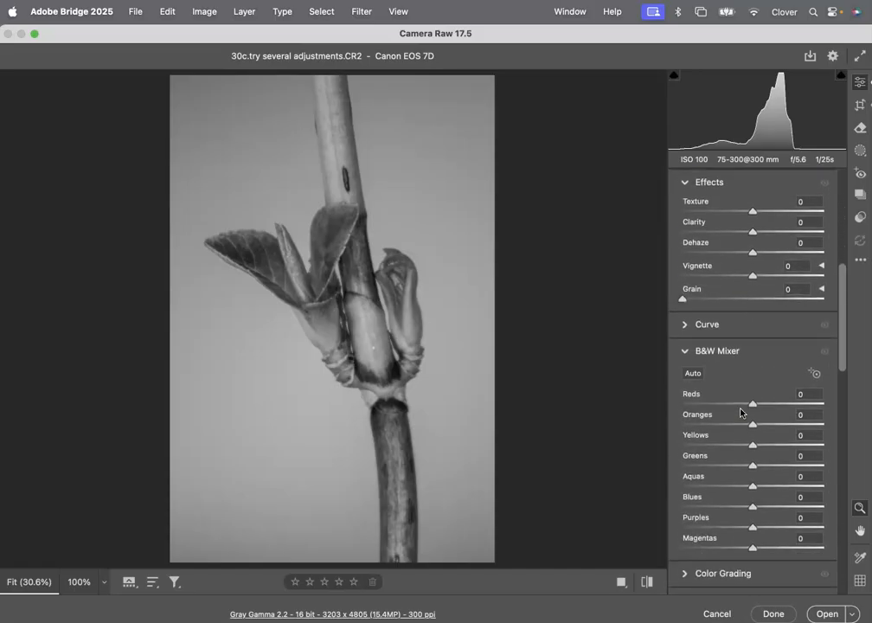
{"action": "left_click", "coordinate": [751, 368]}
{"action": "left_click_drag", "start_coordinate": [753, 408], "coordinate": [719, 411]}
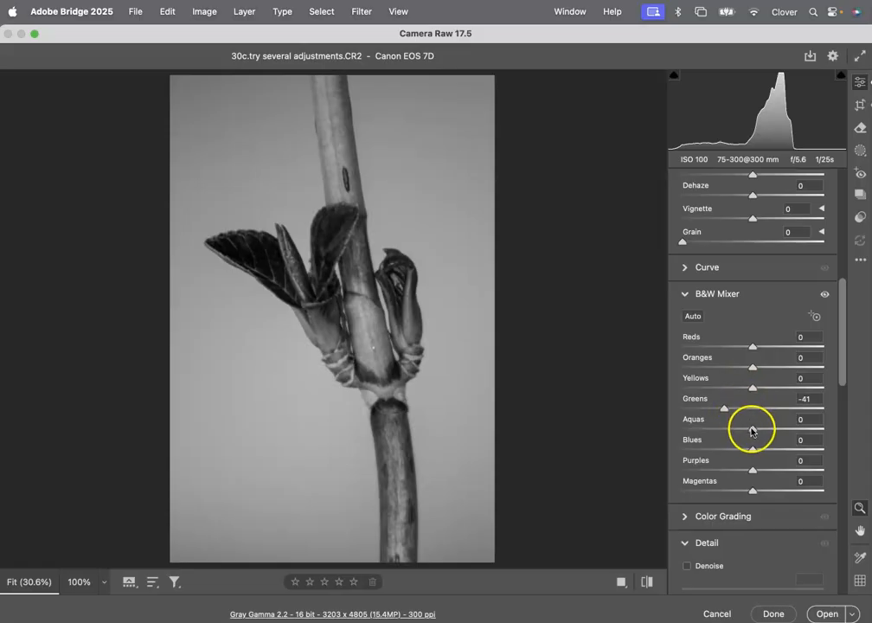
{"action": "left_click_drag", "start_coordinate": [752, 387], "coordinate": [713, 349]}
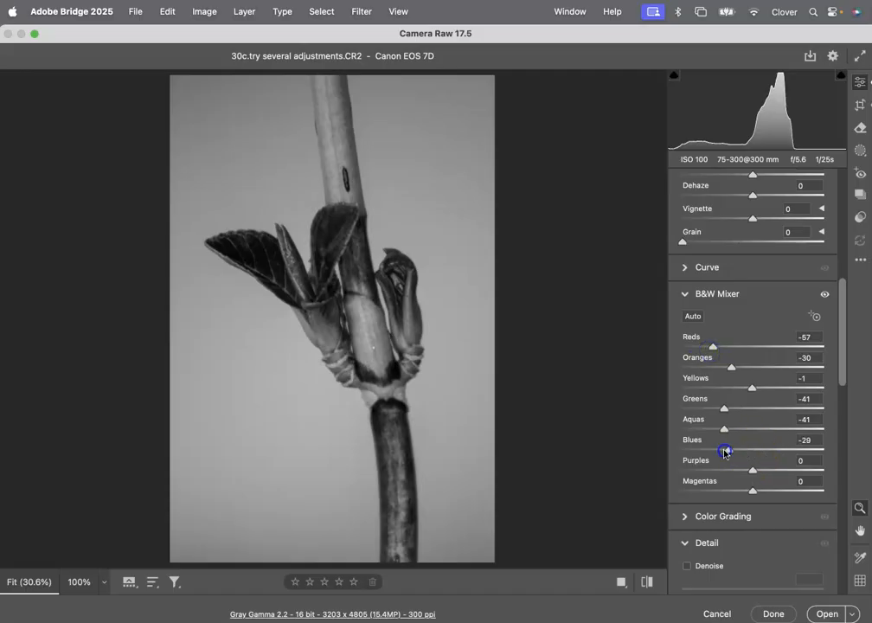
Step: Set the black-and-white photo's Contrast to +19 and Highlights to -9
{"action": "scroll", "coordinate": [778, 316], "scroll_direction": "up", "scroll_amount": 10}
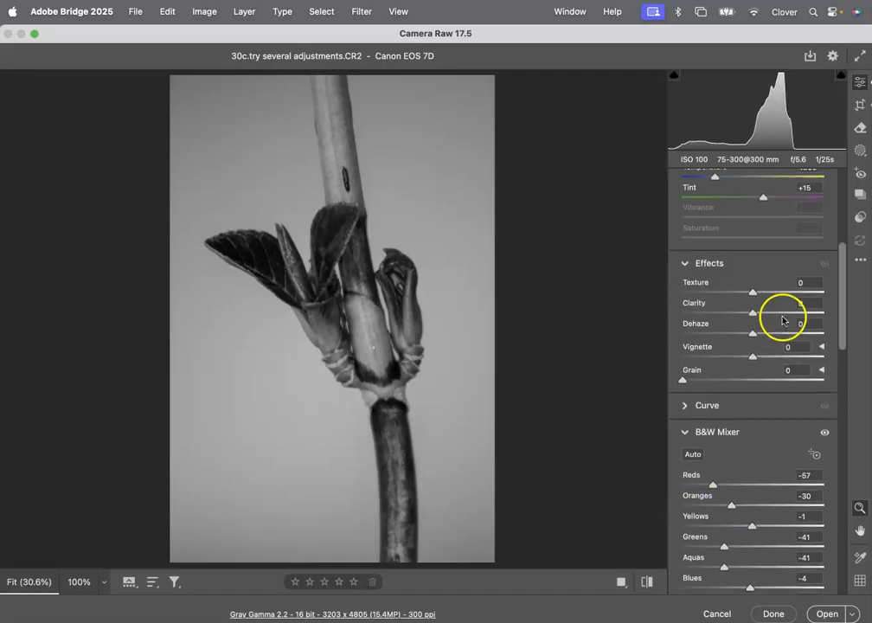
{"action": "mouse_move", "coordinate": [771, 288]}
{"action": "left_mouse_down"}
{"action": "mouse_move", "coordinate": [744, 288]}
{"action": "mouse_move", "coordinate": [768, 290]}
{"action": "left_mouse_up"}
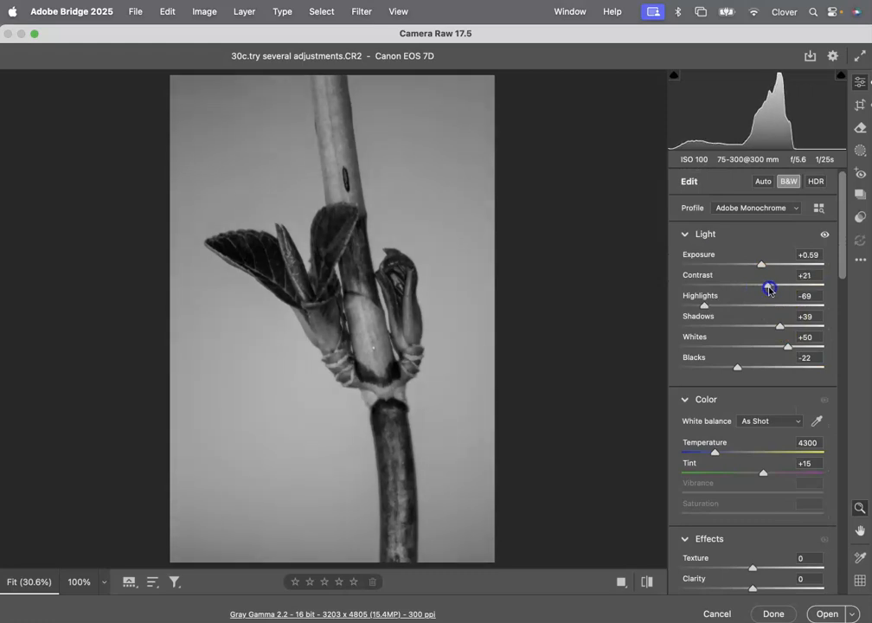
{"action": "left_click_drag", "start_coordinate": [705, 307], "coordinate": [746, 311]}
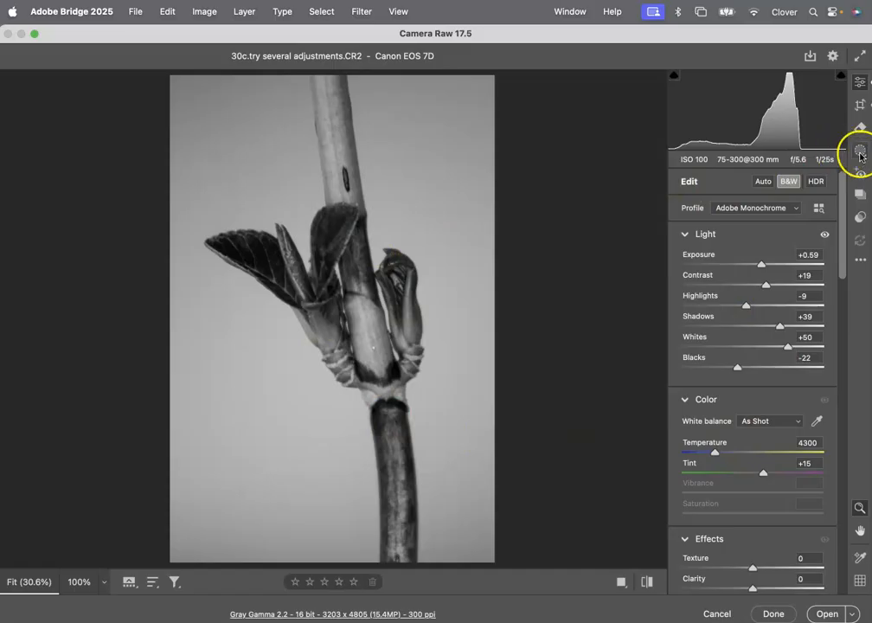
Step: Create a snapshot of the black-and-white edits named "B&W" and compare it with the "color correct" snapshot
{"action": "left_click", "coordinate": [859, 196]}
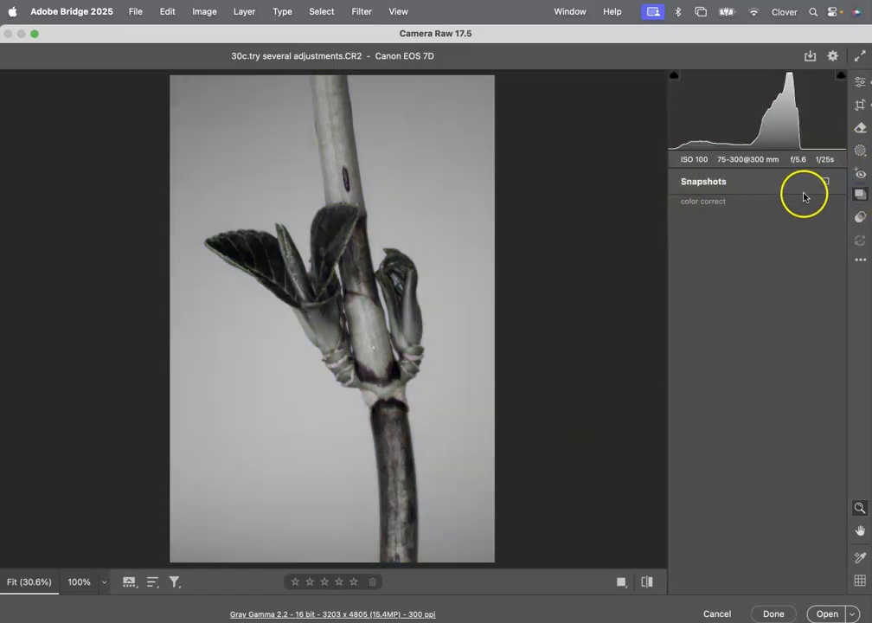
{"action": "left_click", "coordinate": [831, 203]}
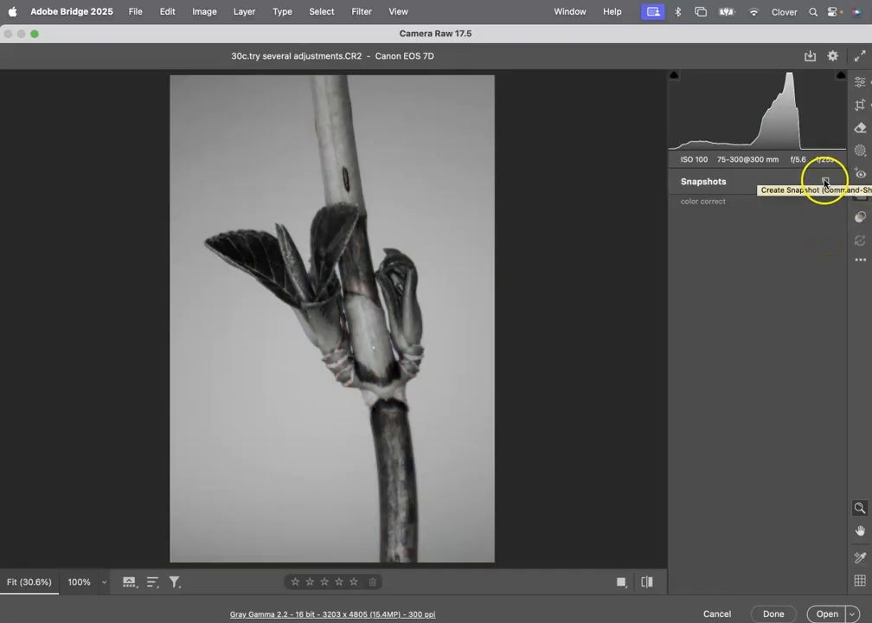
{"action": "left_click", "coordinate": [825, 180]}
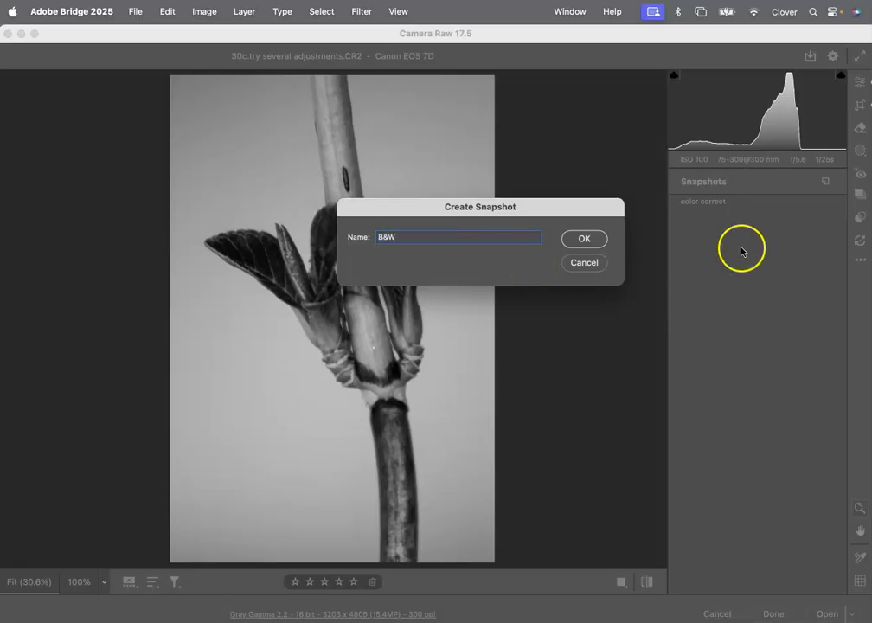
{"action": "left_click", "coordinate": [584, 238]}
{"action": "left_click", "coordinate": [701, 216]}
{"action": "left_click", "coordinate": [700, 201]}
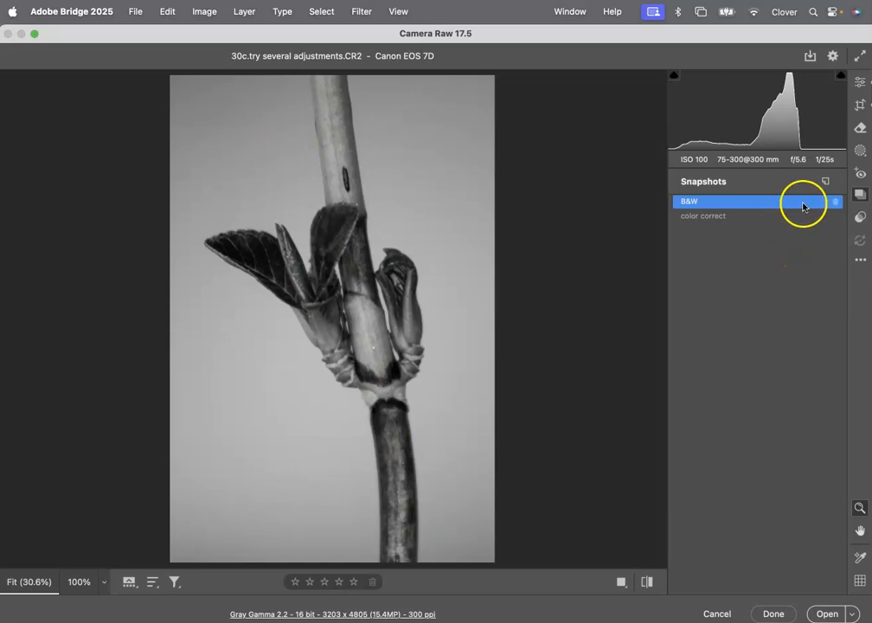
Step: Recrop the black-and-white plant photo to 3144 x 4716 pixels, shifting the stem lower within the frame
{"action": "left_click", "coordinate": [861, 105]}
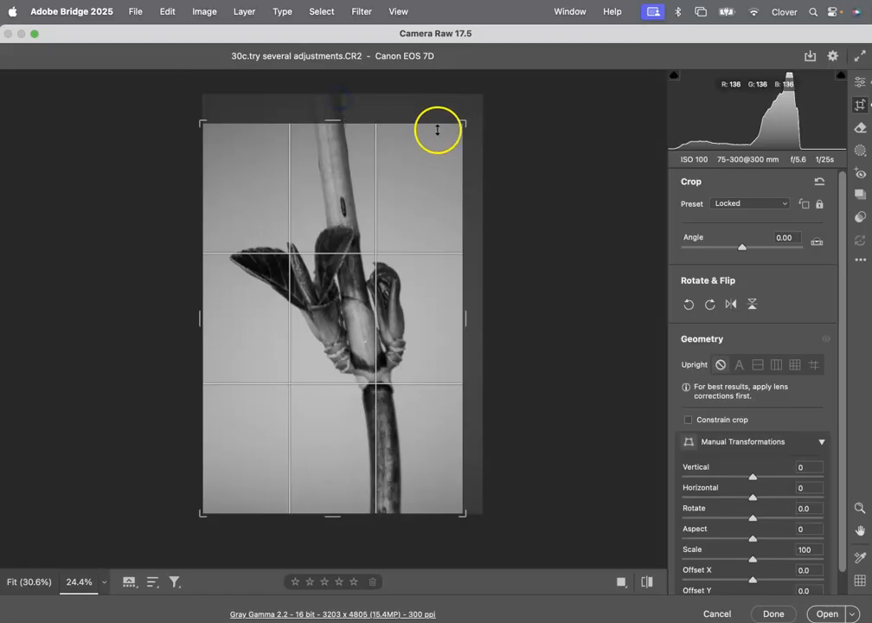
{"action": "left_click_drag", "start_coordinate": [463, 123], "coordinate": [482, 106]}
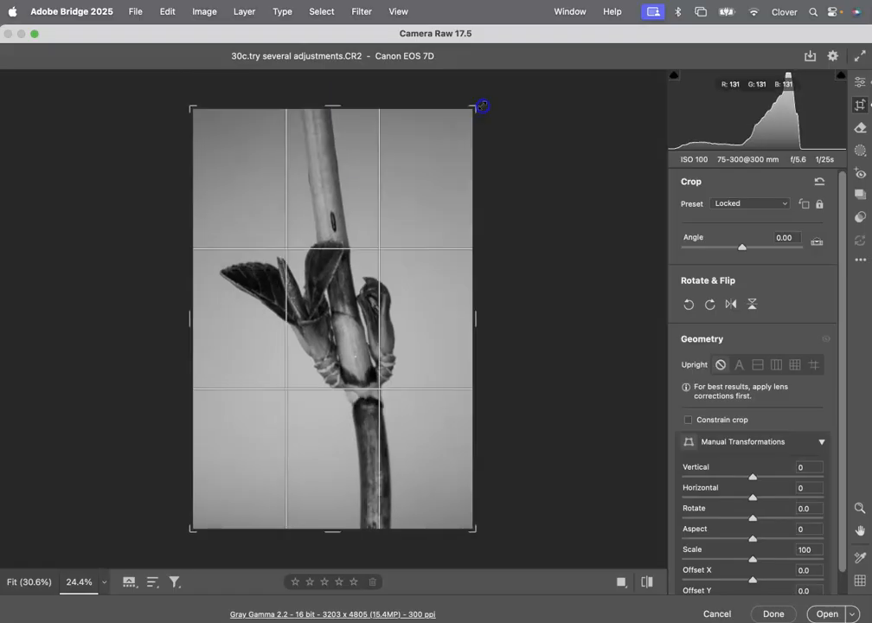
{"action": "left_click_drag", "start_coordinate": [333, 529], "coordinate": [341, 513]}
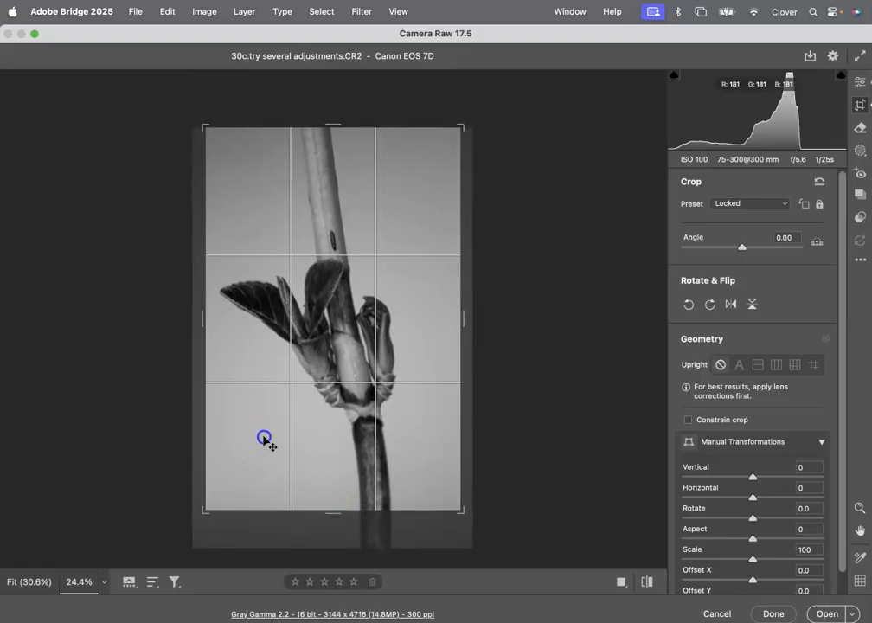
{"action": "left_click_drag", "start_coordinate": [265, 437], "coordinate": [284, 441]}
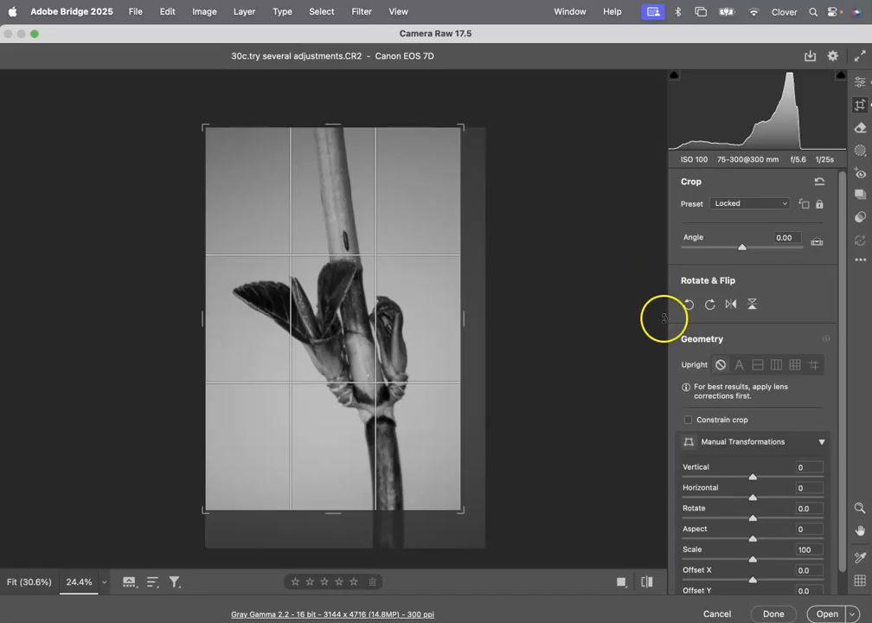
{"action": "scroll", "coordinate": [731, 413], "scroll_direction": "down", "scroll_amount": 2}
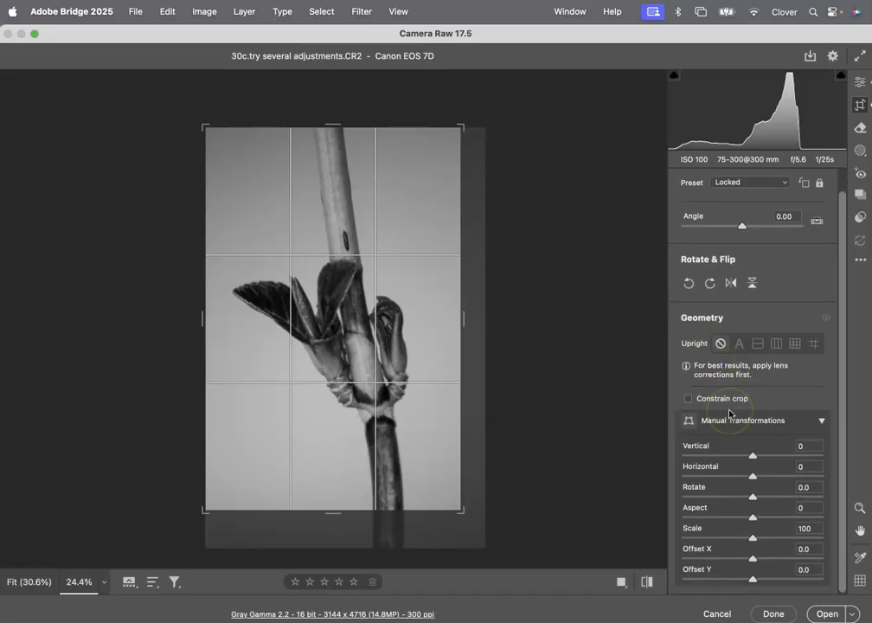
Step: Set the recropped photo's Exposure to +1.05, Shadows to -2 and Whites to +56
{"action": "left_click", "coordinate": [861, 82]}
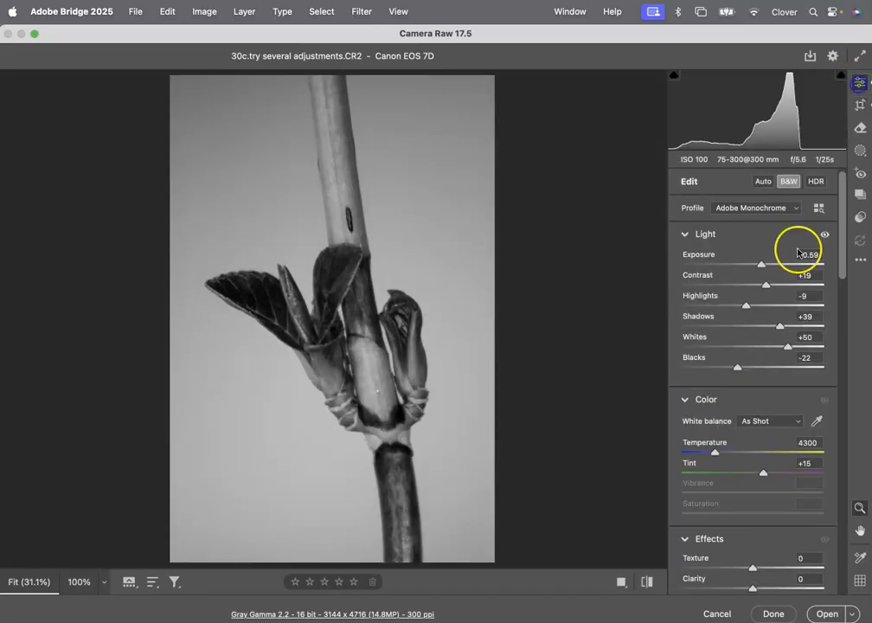
{"action": "left_click_drag", "start_coordinate": [760, 263], "coordinate": [766, 266]}
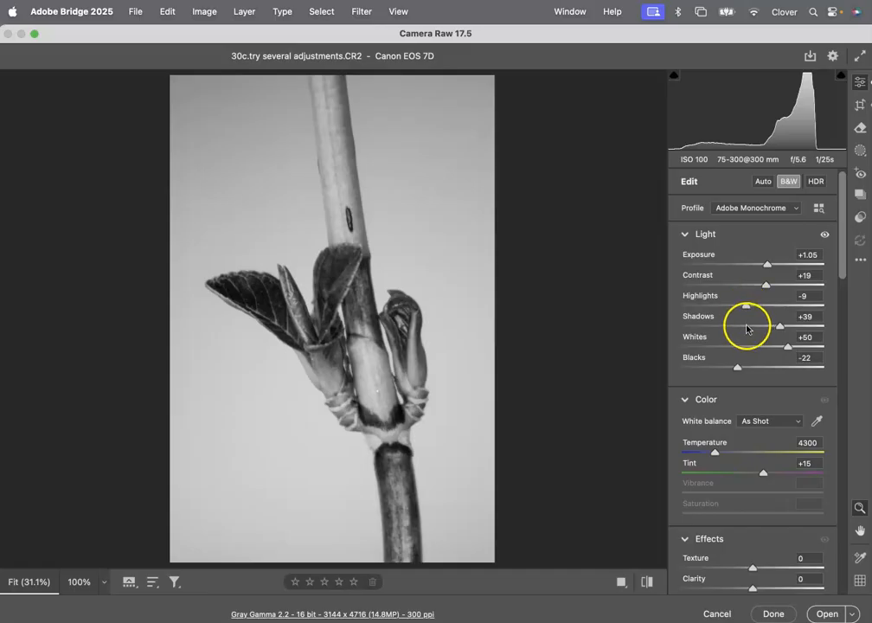
{"action": "left_click_drag", "start_coordinate": [770, 328], "coordinate": [747, 328]}
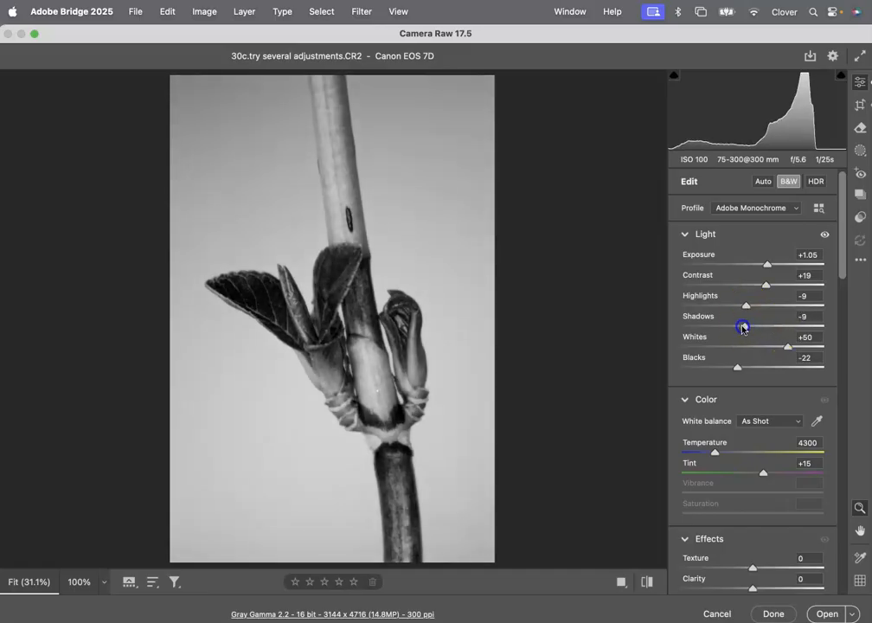
{"action": "mouse_move", "coordinate": [779, 346]}
{"action": "left_mouse_down"}
{"action": "mouse_move", "coordinate": [814, 353]}
{"action": "mouse_move", "coordinate": [789, 352]}
{"action": "left_mouse_up"}
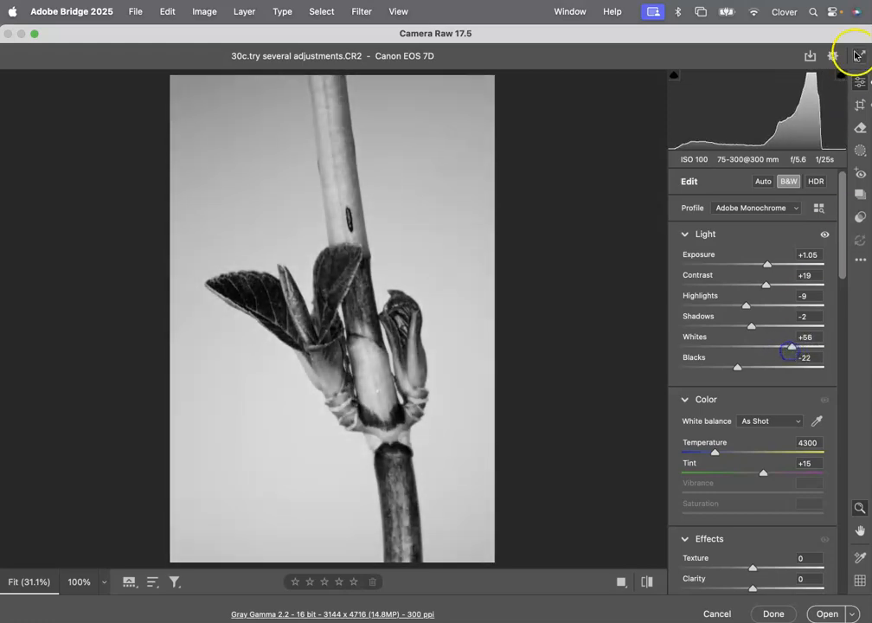
Step: Create a snapshot of the recropped, brightened version named "B&W crop"
{"action": "mouse_move", "coordinate": [817, 116]}
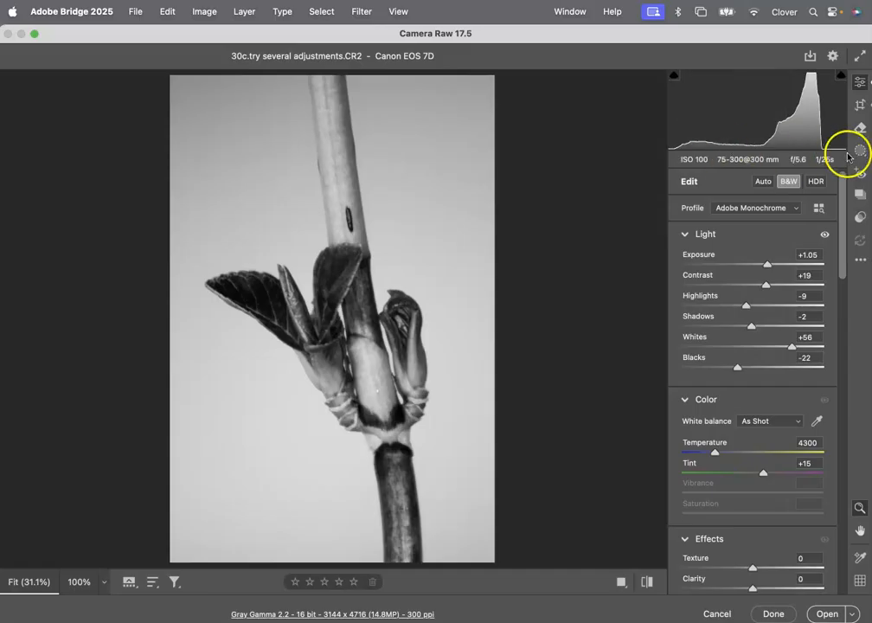
{"action": "left_click", "coordinate": [859, 195]}
{"action": "left_click", "coordinate": [740, 201]}
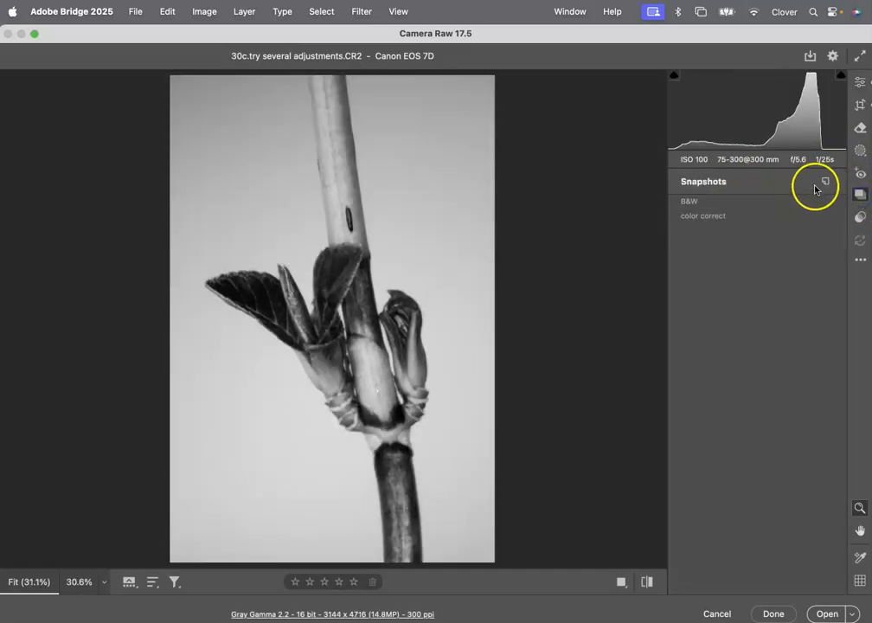
{"action": "left_click", "coordinate": [825, 182]}
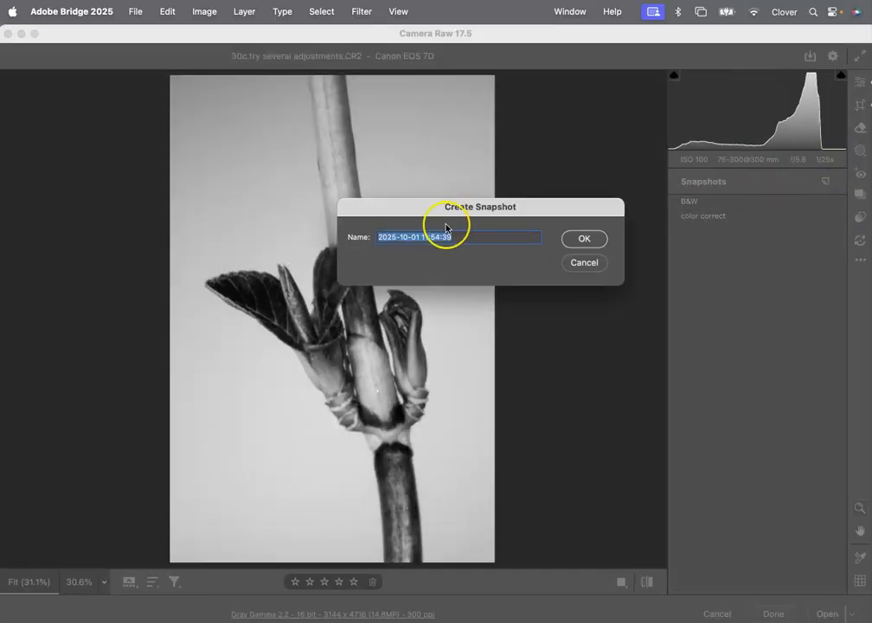
{"action": "type", "text": "B&W crop"}
{"action": "left_click", "coordinate": [584, 239]}
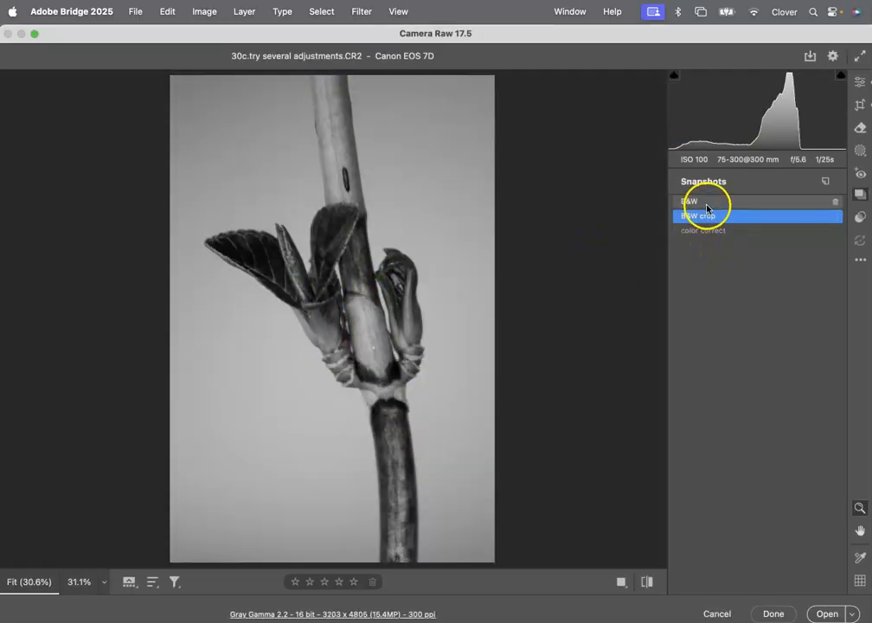
Step: Switch between the B&W, B&W crop and color correct snapshots to compare the versions, ending on B&W crop
{"action": "left_click", "coordinate": [707, 201]}
{"action": "left_click", "coordinate": [708, 217]}
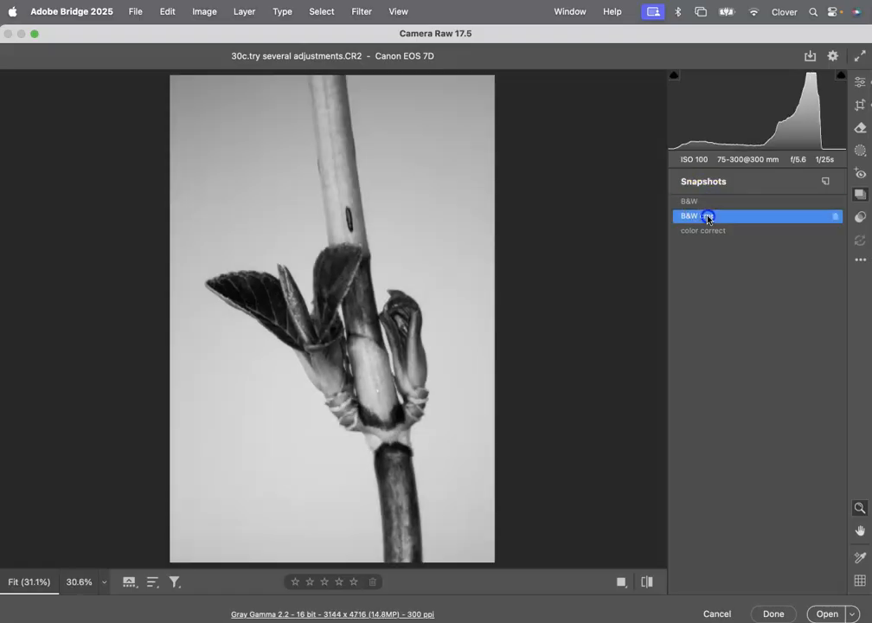
{"action": "left_click", "coordinate": [710, 231]}
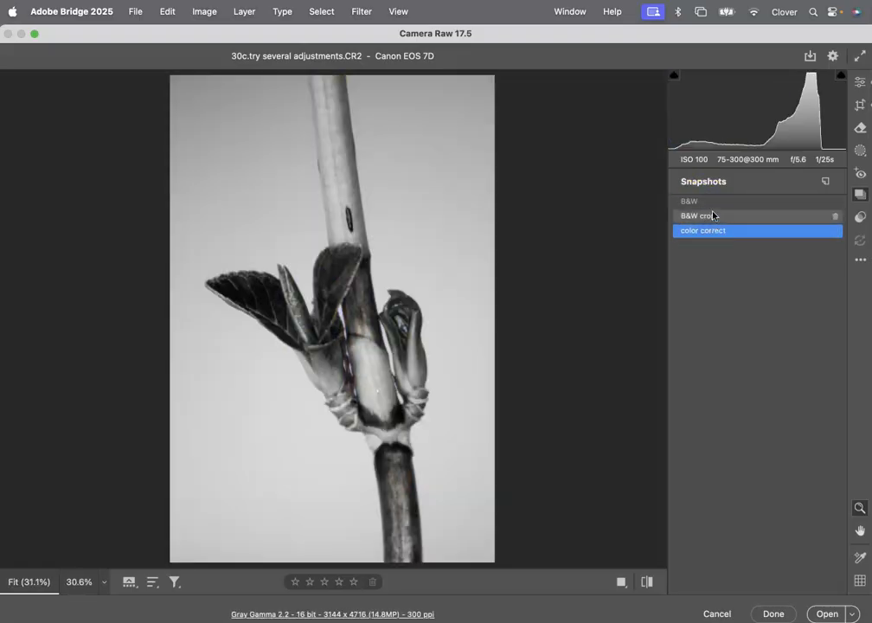
{"action": "left_click", "coordinate": [712, 217]}
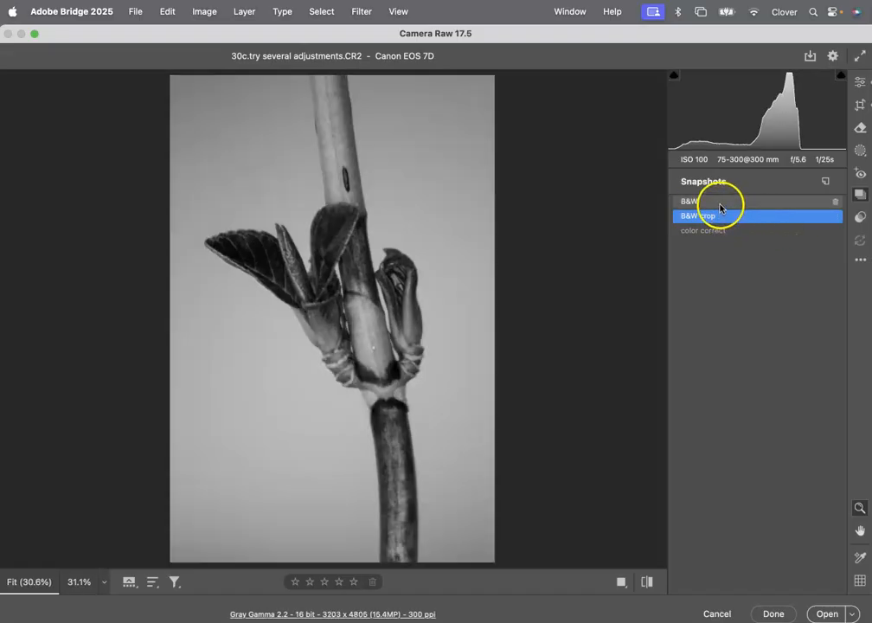
{"action": "left_click", "coordinate": [719, 203]}
{"action": "left_click", "coordinate": [723, 231]}
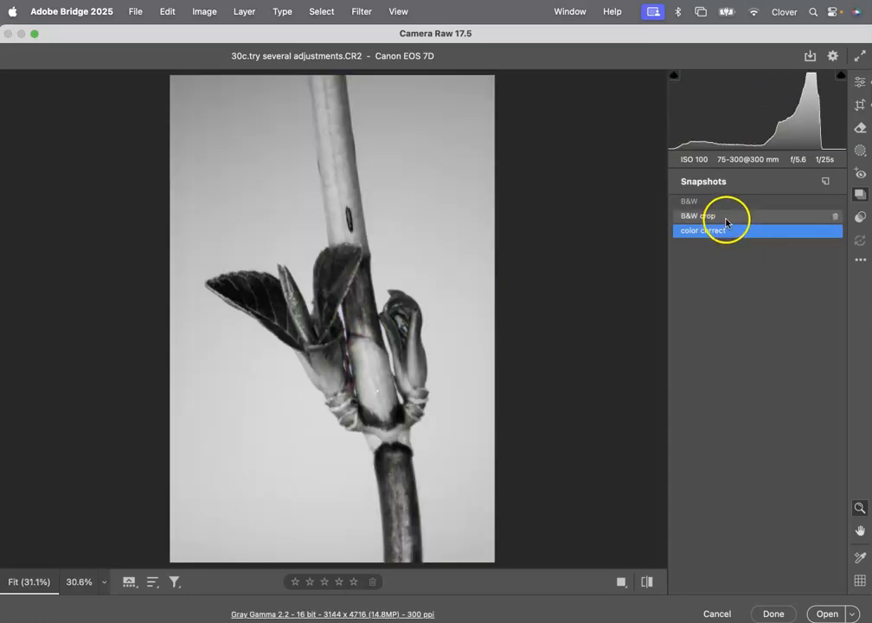
{"action": "left_click", "coordinate": [723, 218]}
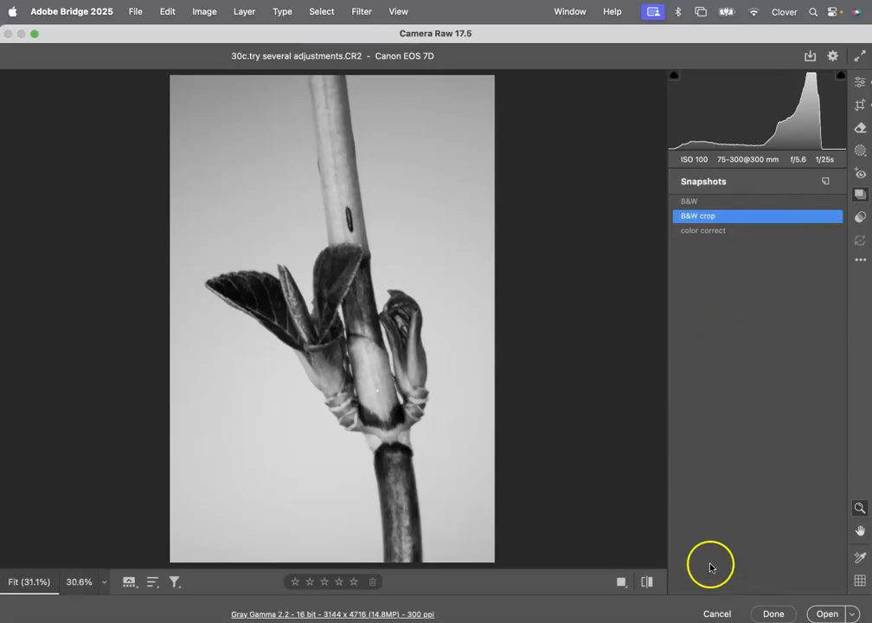
Step: Save the Camera Raw edits and reopen 30c.try several adjustments.CR2 from Bridge
{"action": "left_click", "coordinate": [860, 83]}
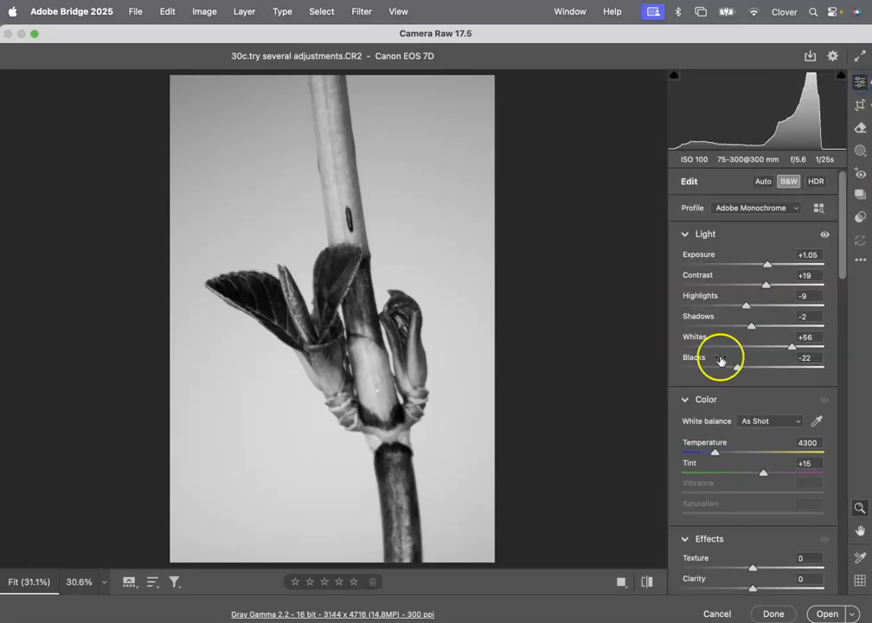
{"action": "left_click", "coordinate": [775, 615]}
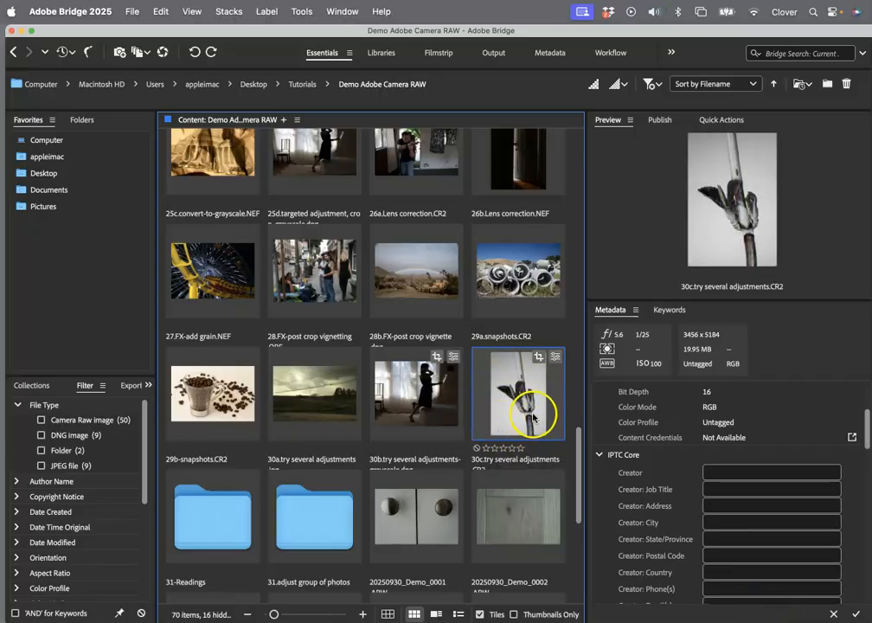
{"action": "double_click", "coordinate": [526, 406]}
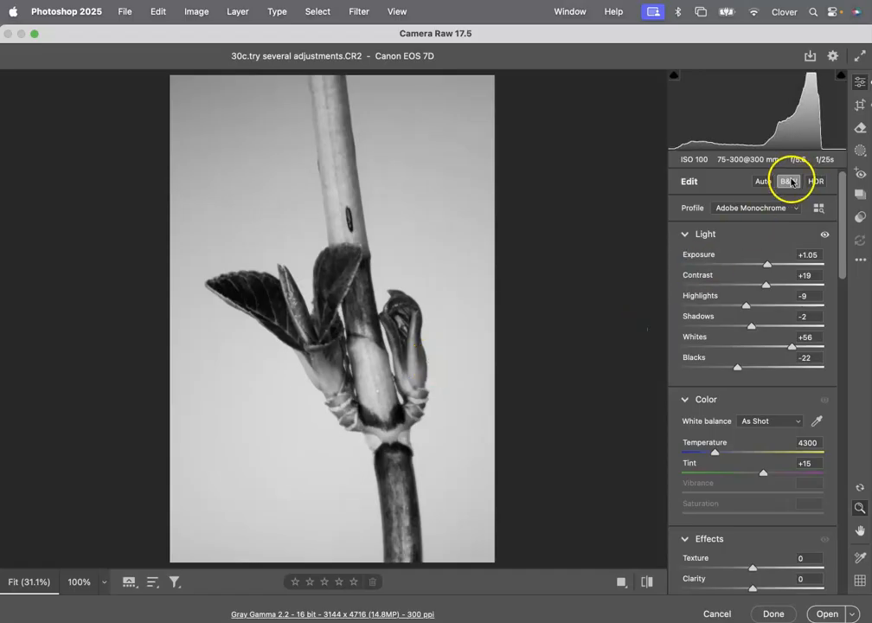
Step: Review the three stored snapshots in the reopened photo, ending on B&W crop, and close Camera Raw without saving
{"action": "left_click", "coordinate": [860, 194]}
{"action": "left_click", "coordinate": [790, 213]}
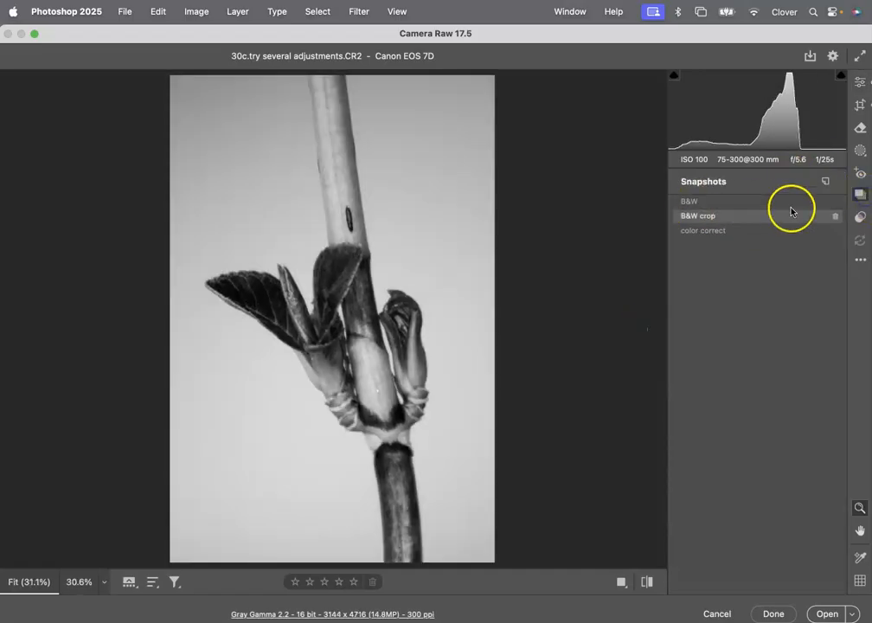
{"action": "left_click", "coordinate": [749, 231]}
{"action": "left_click", "coordinate": [742, 216]}
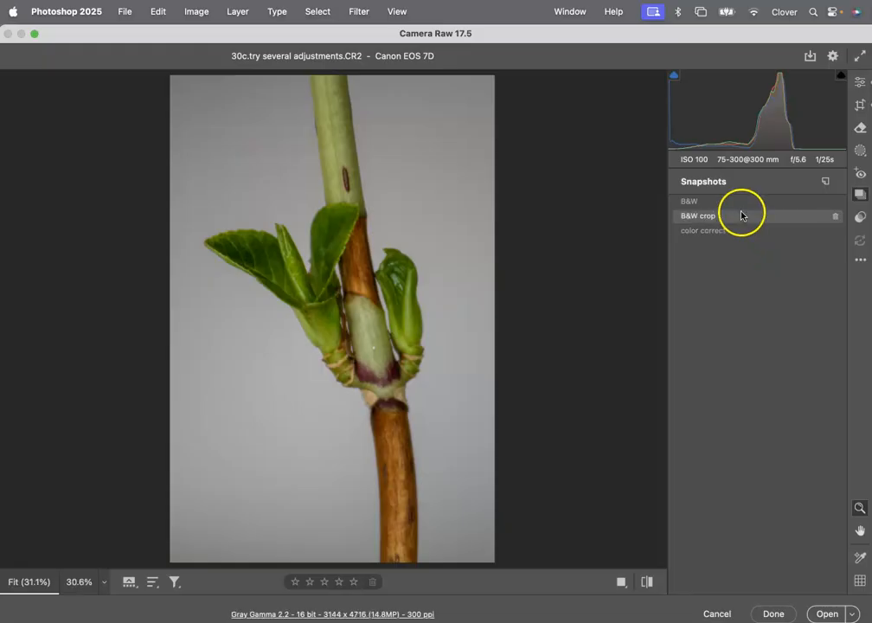
{"action": "left_click", "coordinate": [741, 200]}
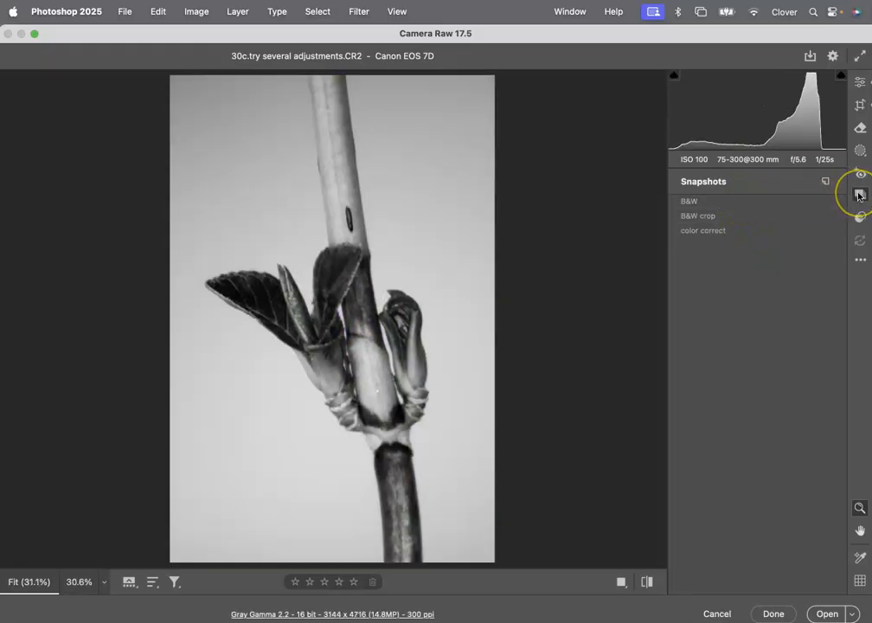
{"action": "left_click", "coordinate": [725, 201]}
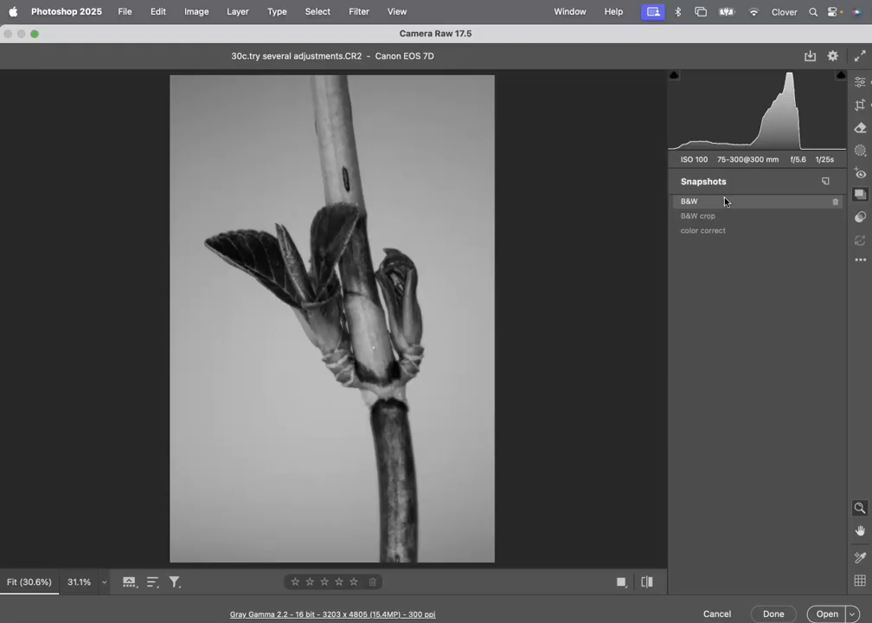
{"action": "left_click", "coordinate": [687, 218]}
{"action": "left_click", "coordinate": [727, 614]}
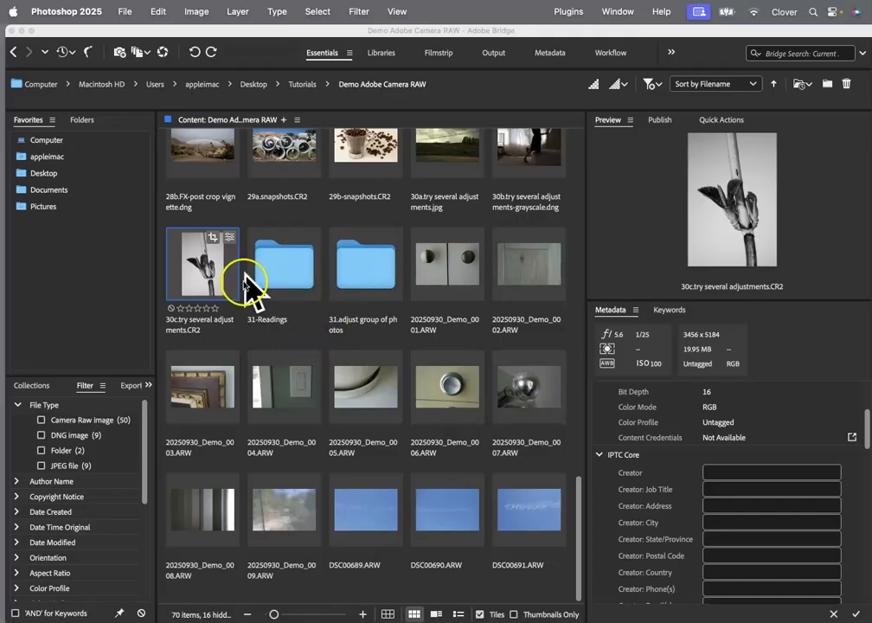
Step: Open the four Joshua tree DNG photos from the "31.adjust group of photos" folder together in Camera Raw
{"action": "double_click", "coordinate": [360, 277]}
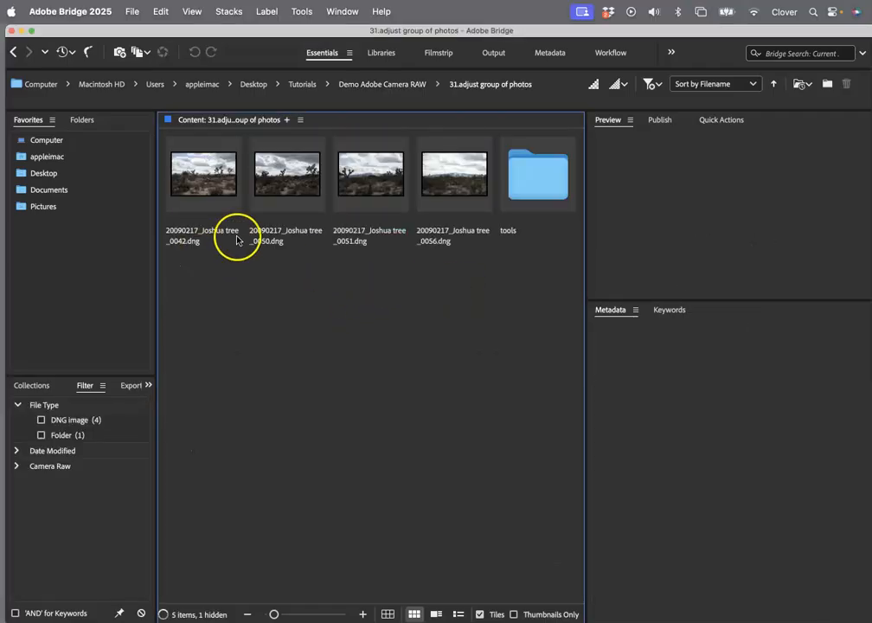
{"action": "left_click_drag", "start_coordinate": [459, 279], "coordinate": [193, 202]}
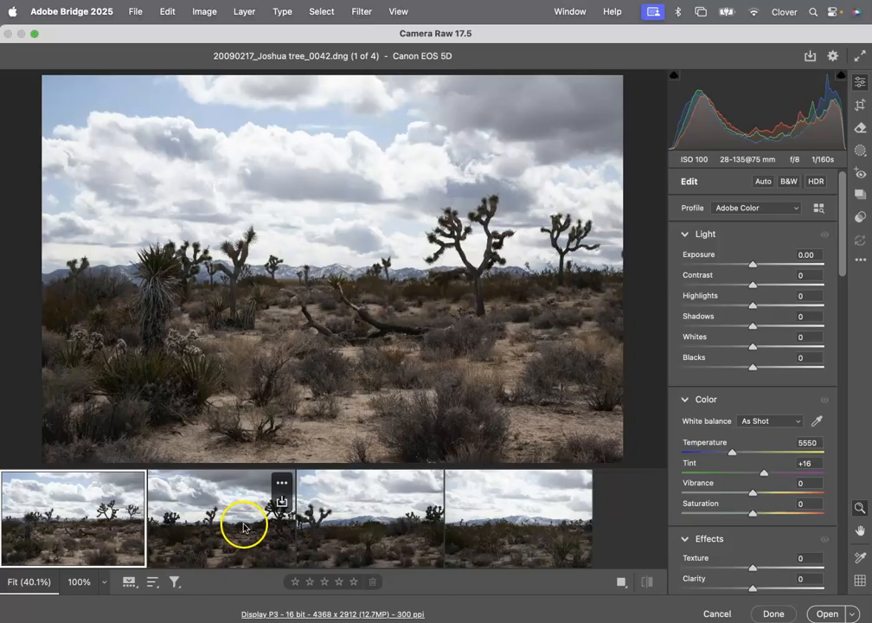
Step: Select all four Joshua tree photos in the filmstrip and apply Auto adjustments to them together
{"action": "left_click", "coordinate": [209, 517], "text": "shift"}
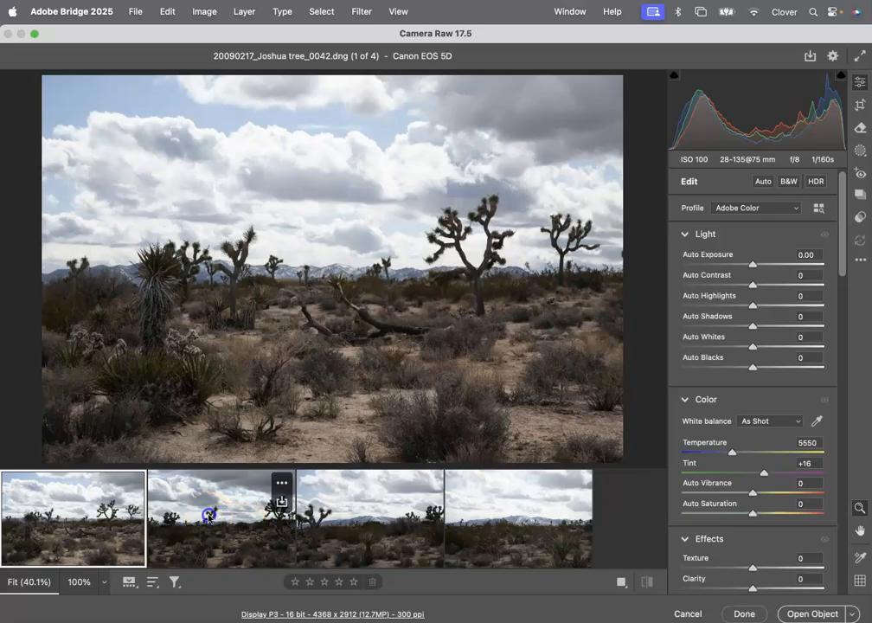
{"action": "left_click", "coordinate": [338, 519], "text": "shift"}
{"action": "left_click", "coordinate": [485, 522], "text": "shift"}
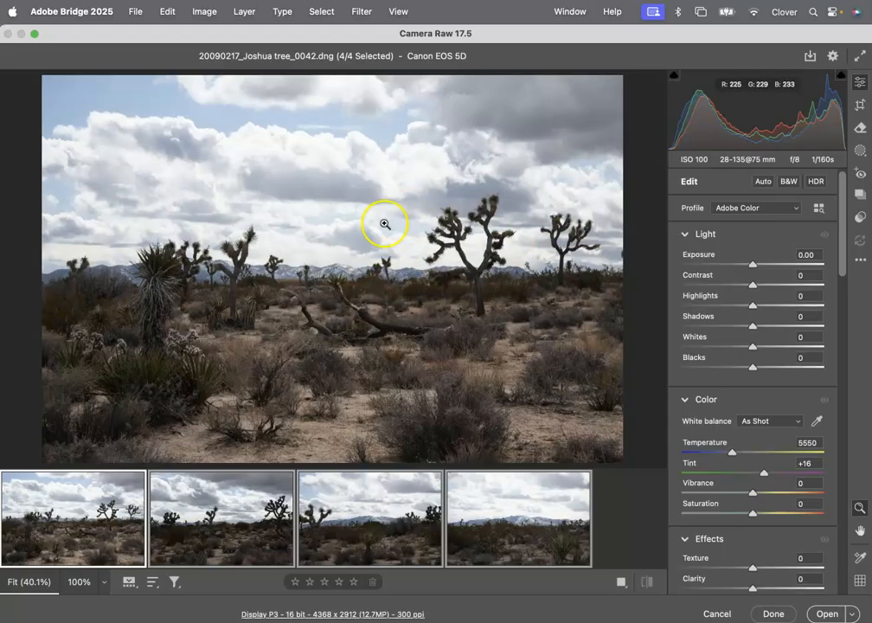
{"action": "left_click", "coordinate": [761, 182]}
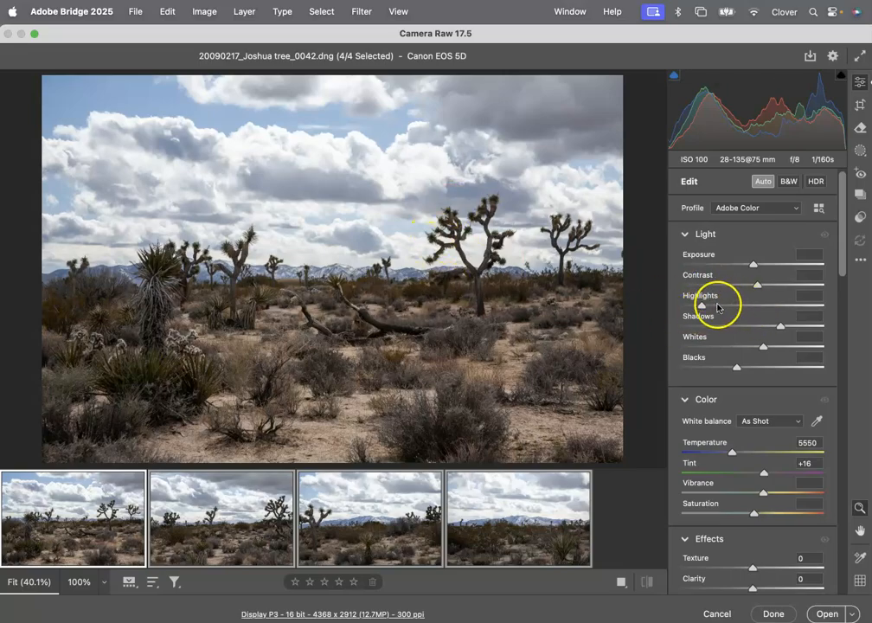
Step: Set Highlights to -94, Shadows to +70 and white balance to Daylight for all four selected Joshua tree photos
{"action": "mouse_move", "coordinate": [702, 306]}
{"action": "left_mouse_down"}
{"action": "mouse_move", "coordinate": [683, 306]}
{"action": "mouse_move", "coordinate": [695, 308]}
{"action": "left_mouse_up"}
{"action": "left_click_drag", "start_coordinate": [774, 329], "coordinate": [803, 330]}
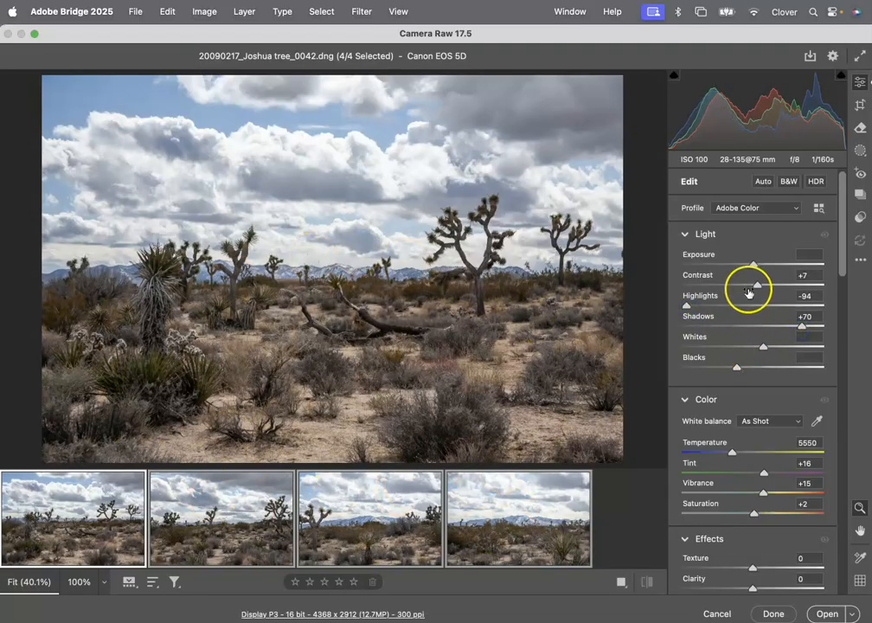
{"action": "left_click", "coordinate": [777, 423]}
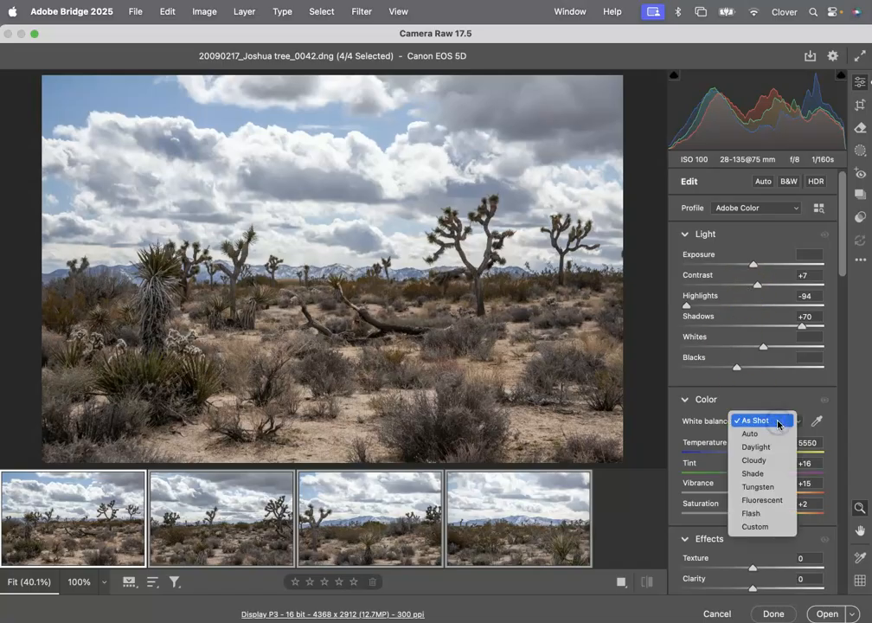
{"action": "left_click", "coordinate": [772, 446]}
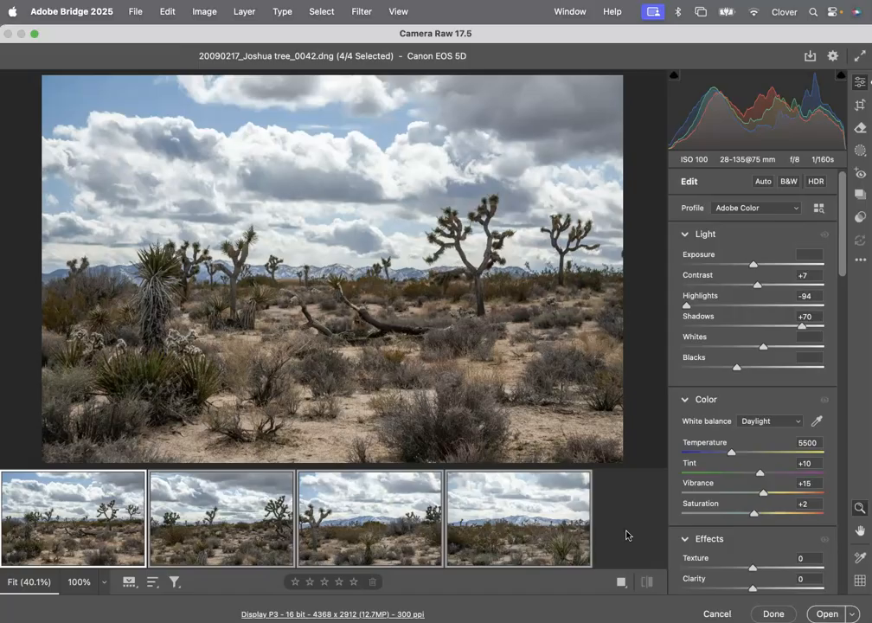
Step: Set Contrast to -23 and Whites to +8 on the second photo only, and save the edits back to Bridge
{"action": "left_click", "coordinate": [211, 509]}
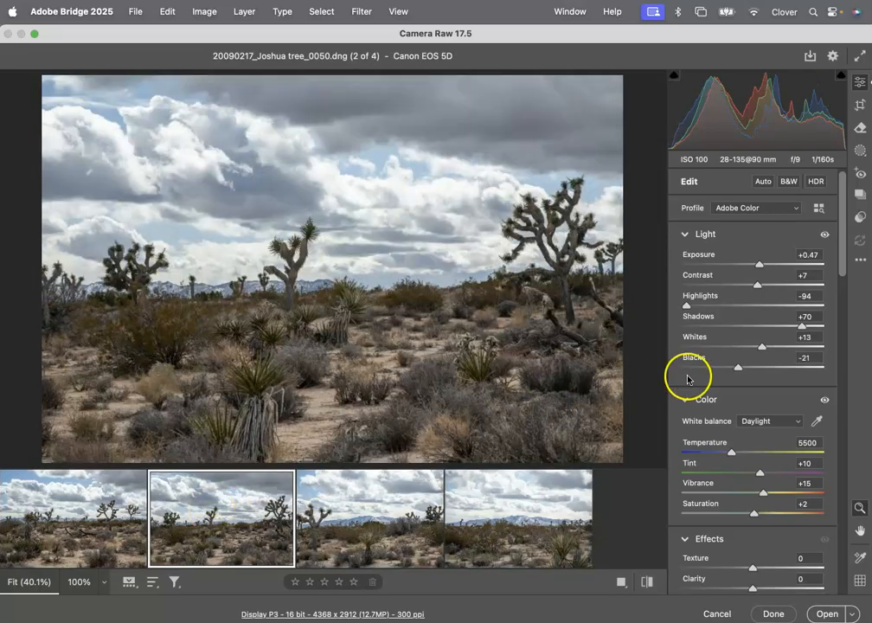
{"action": "left_click_drag", "start_coordinate": [757, 287], "coordinate": [736, 286]}
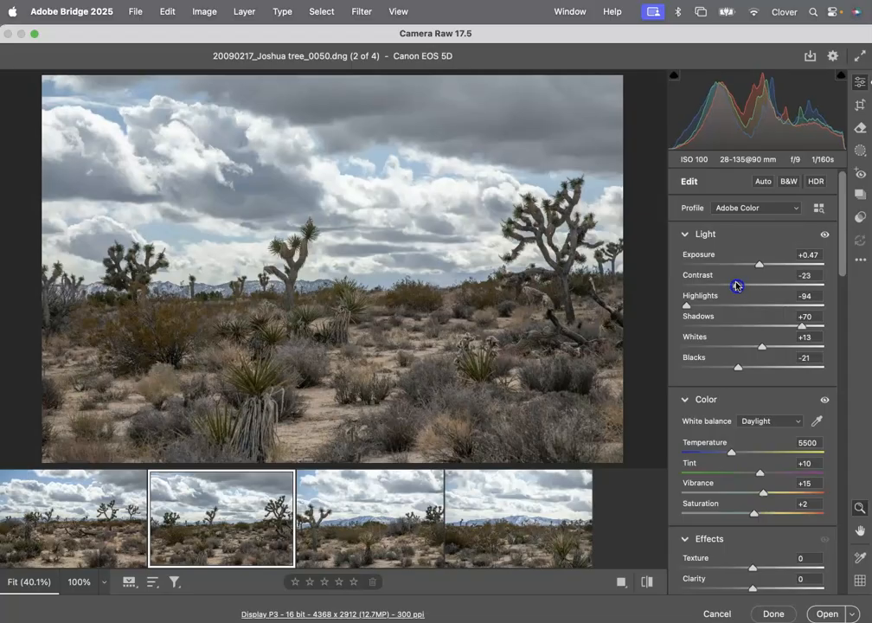
{"action": "left_click_drag", "start_coordinate": [766, 342], "coordinate": [753, 349]}
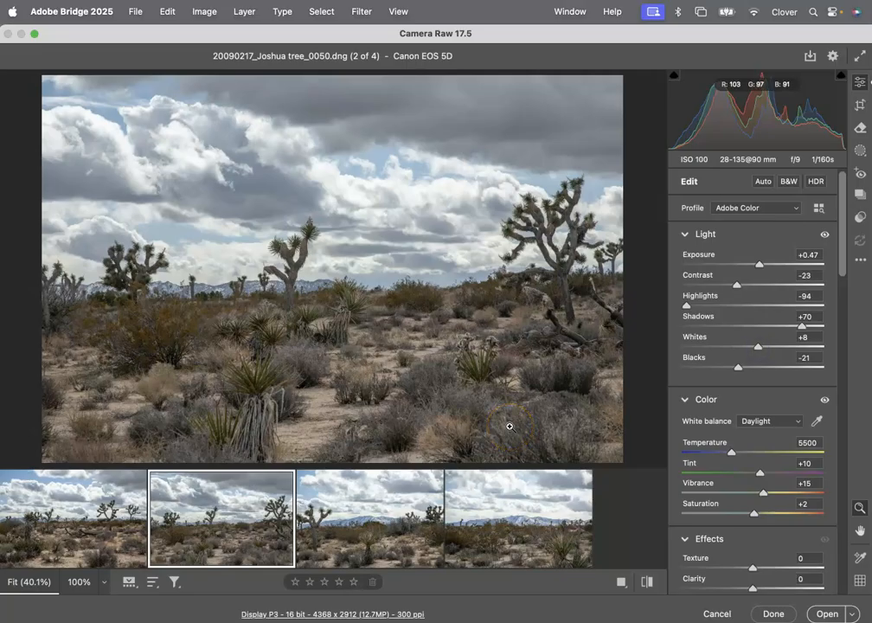
{"action": "left_click", "coordinate": [770, 614]}
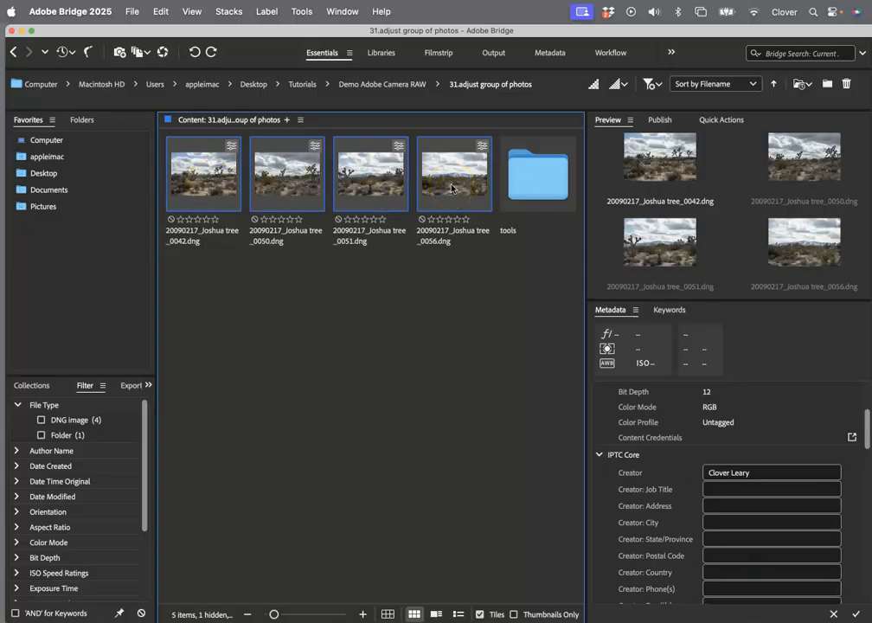
Step: Return to the Demo Adobe Camera RAW folder and open 25b.convert-to-grayscale.dng in Camera Raw
{"action": "left_click", "coordinate": [359, 305]}
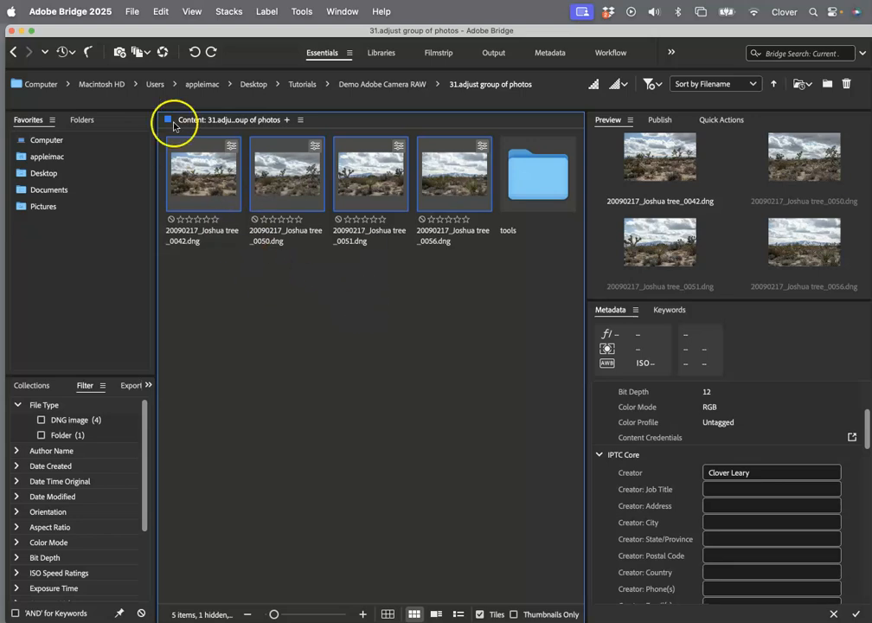
{"action": "left_click", "coordinate": [11, 52]}
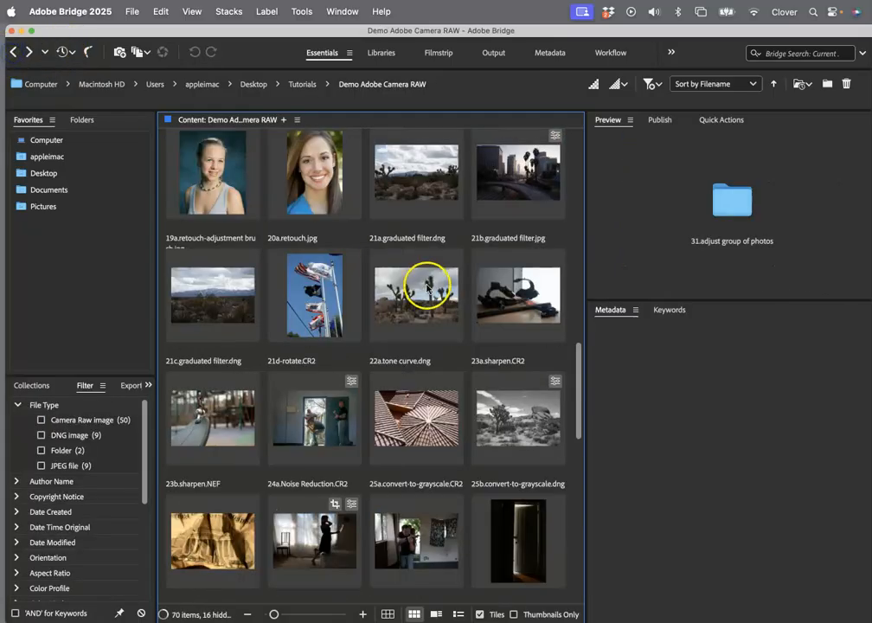
{"action": "left_click", "coordinate": [534, 431]}
{"action": "left_click", "coordinate": [162, 52]}
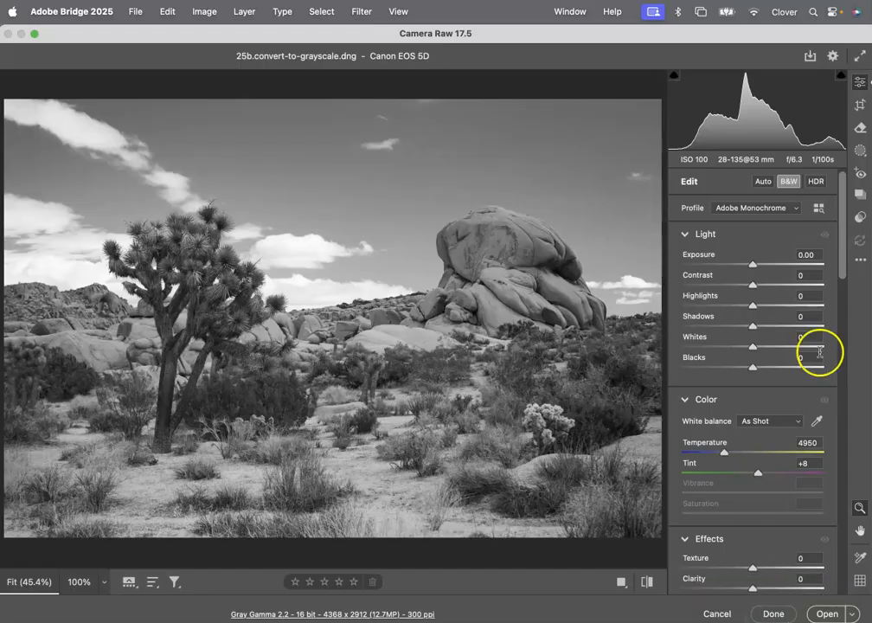
Step: Open the save options for the black-and-white photo and choose the .JPG file extension with All metadata included
{"action": "left_click", "coordinate": [809, 57]}
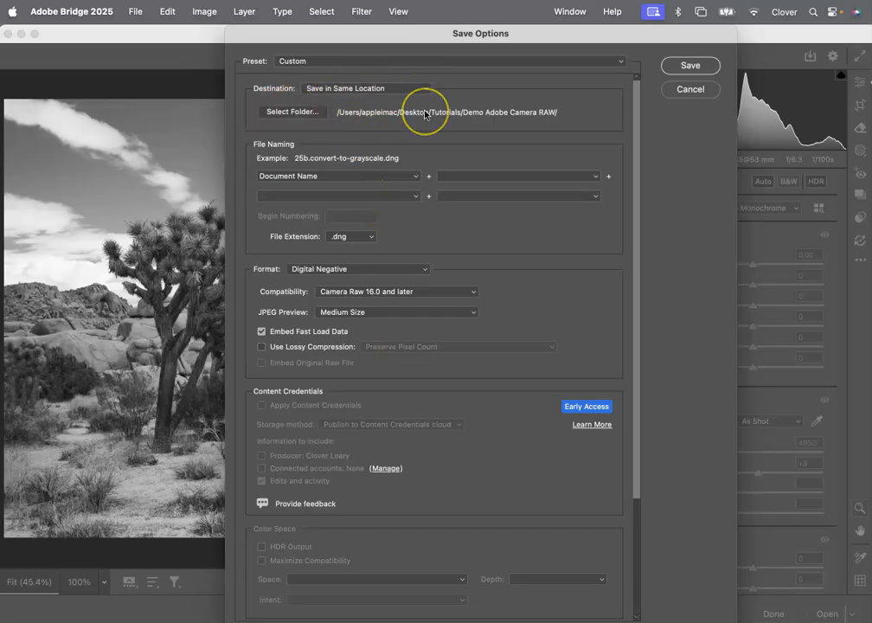
{"action": "left_click", "coordinate": [370, 237]}
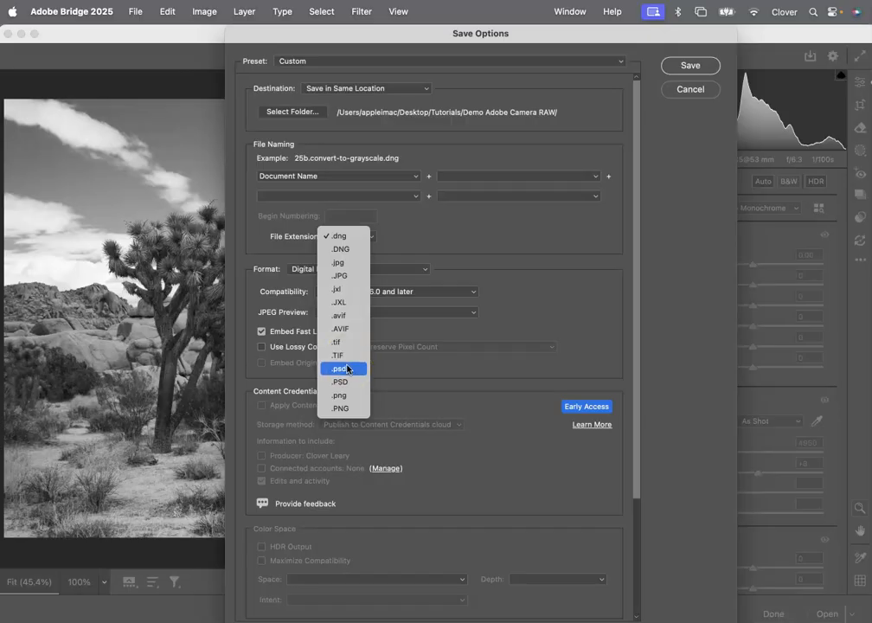
{"action": "left_click", "coordinate": [355, 278]}
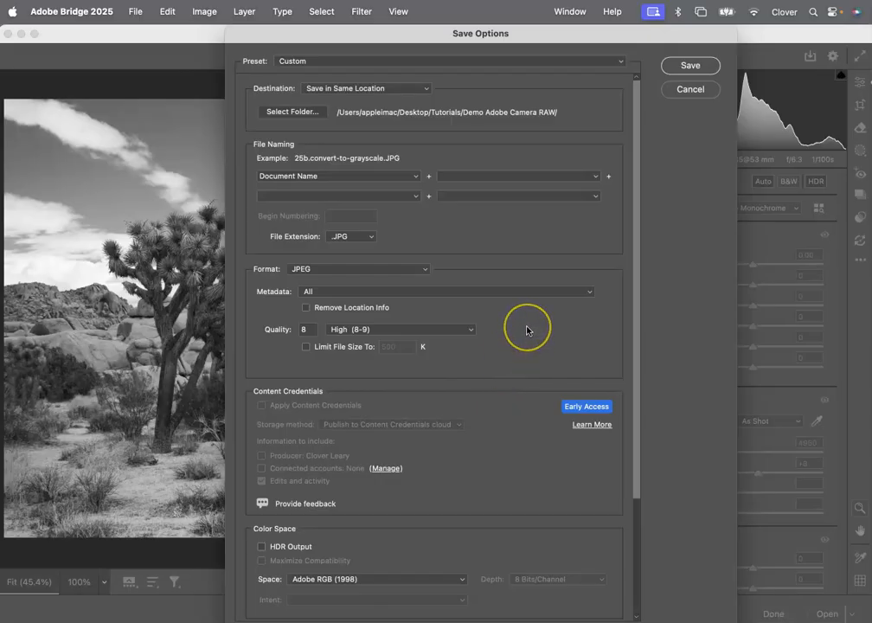
{"action": "left_click", "coordinate": [516, 293]}
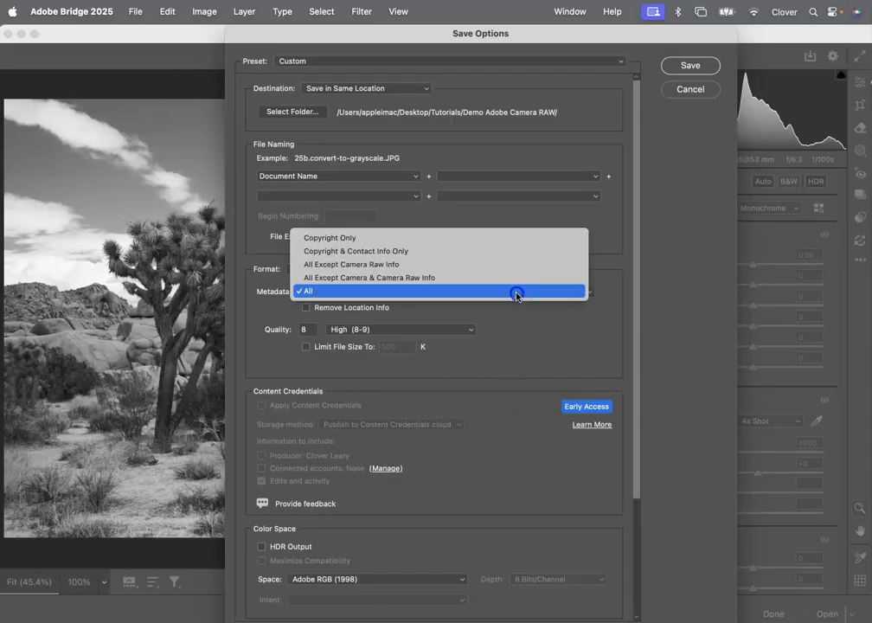
{"action": "left_click", "coordinate": [322, 294]}
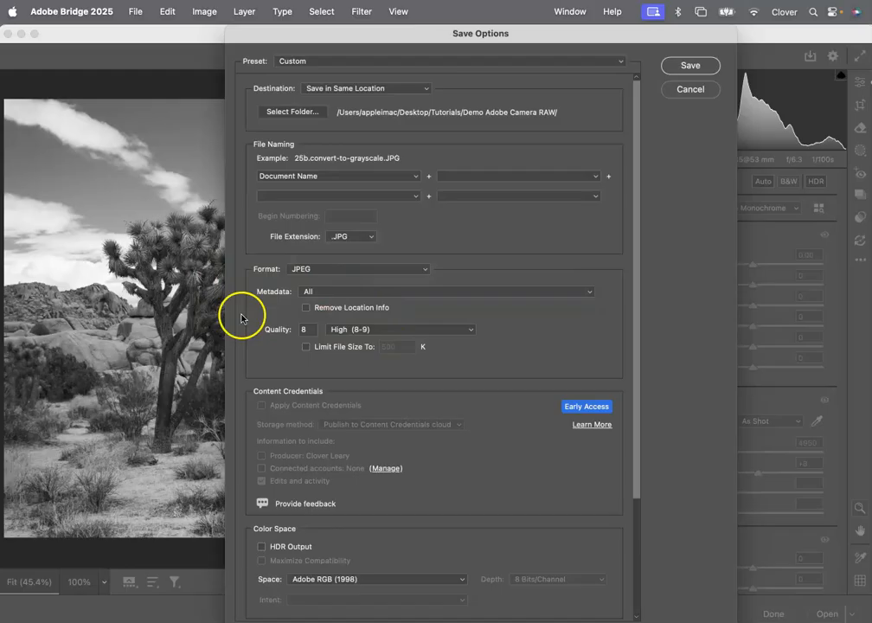
Step: Set the JPEG quality to Maximum (10-12), check the color space and image sizing options, and save the copy in the same location
{"action": "left_click", "coordinate": [342, 331]}
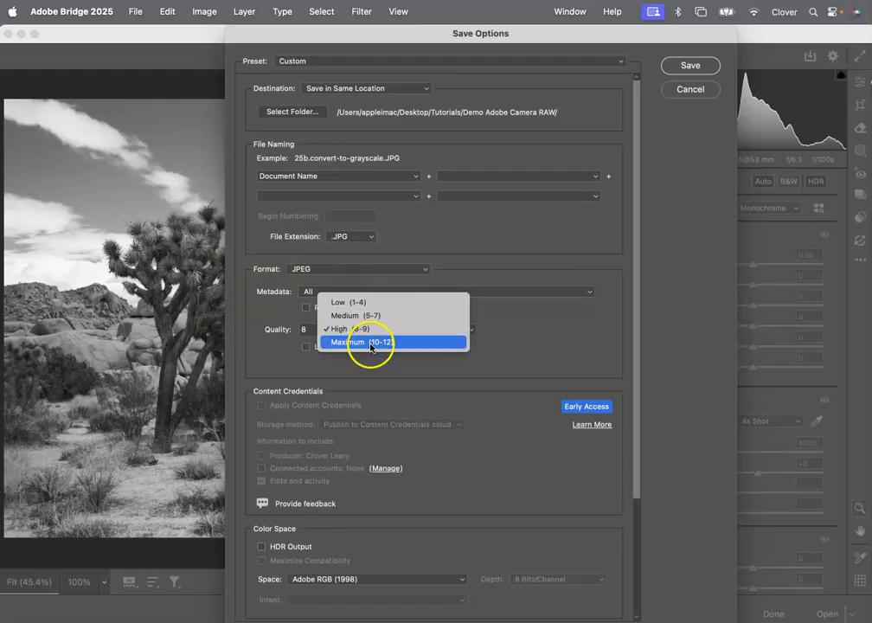
{"action": "left_click", "coordinate": [319, 346]}
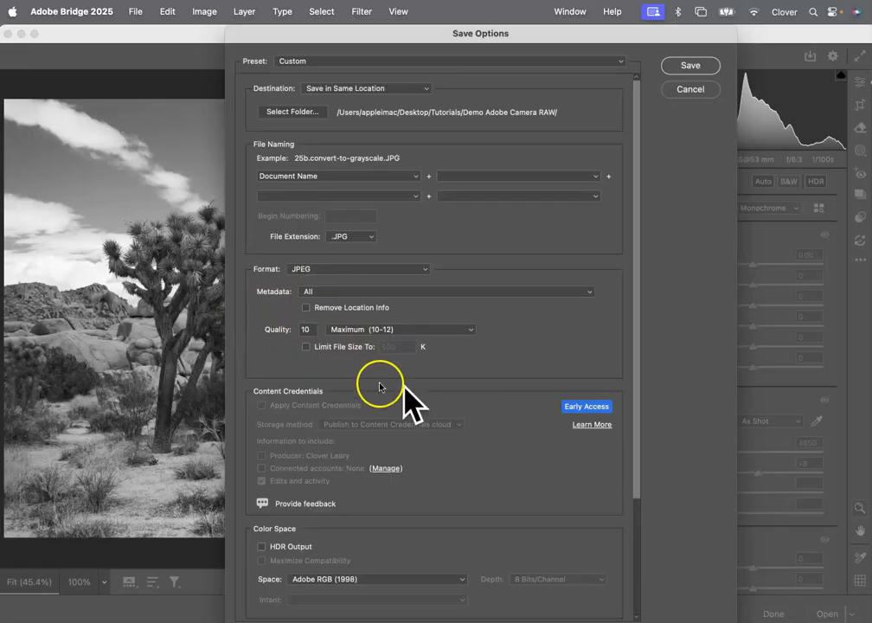
{"action": "scroll", "coordinate": [476, 386], "scroll_direction": "down", "scroll_amount": 4}
{"action": "scroll", "coordinate": [476, 386], "scroll_direction": "down", "scroll_amount": 1}
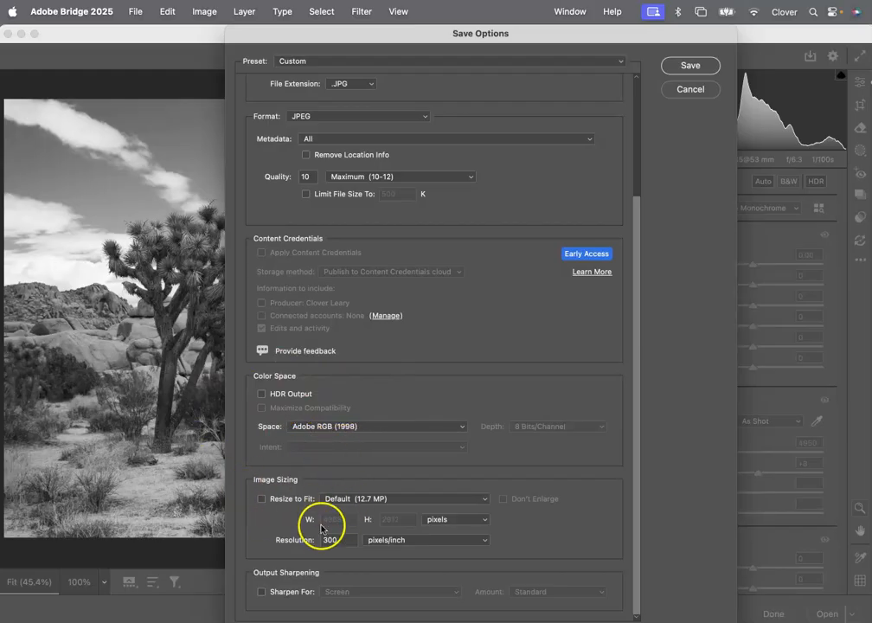
{"action": "scroll", "coordinate": [406, 474], "scroll_direction": "up", "scroll_amount": 8}
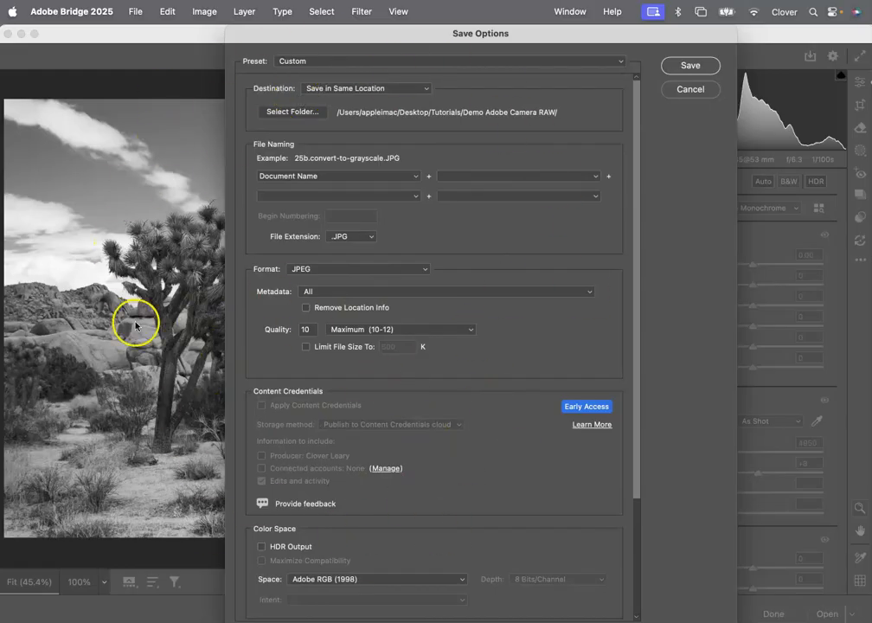
{"action": "left_click", "coordinate": [696, 66]}
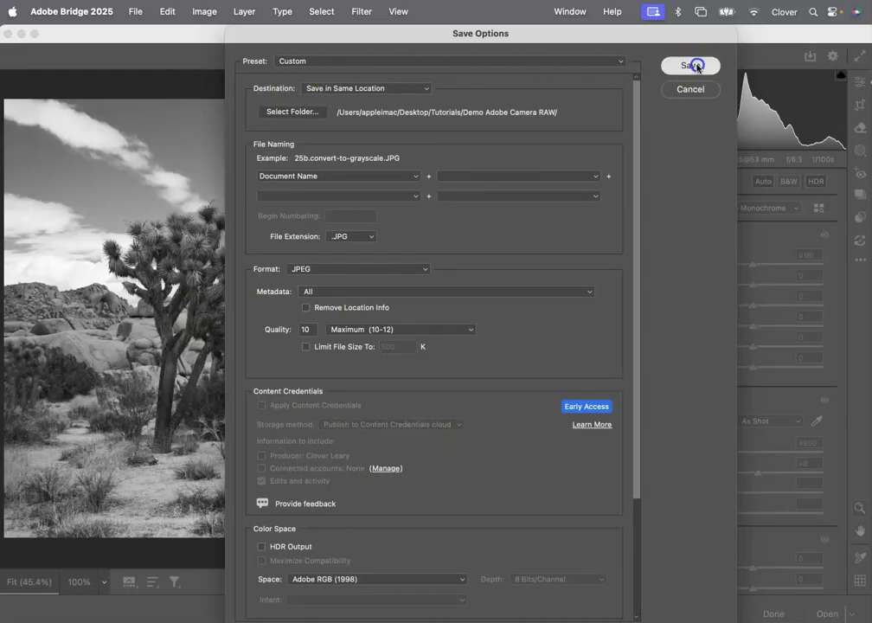